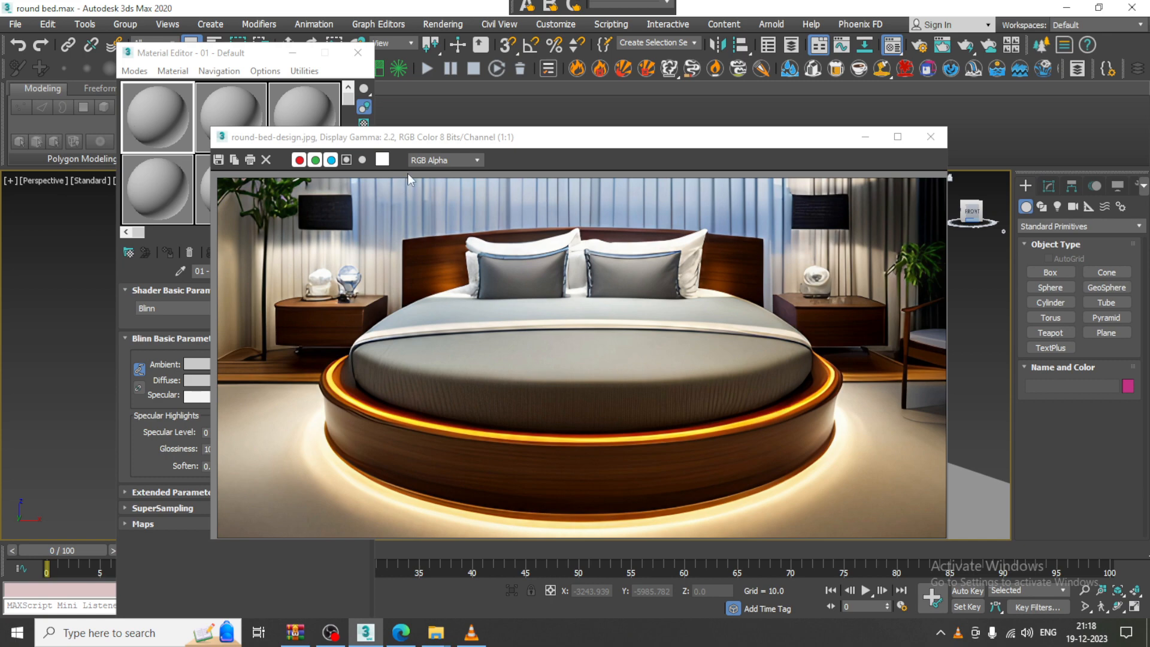
# Move and shrink the round-bed reference image, then frame the bed in the Perspective view
pyautogui.moveTo(652, 139); pyautogui.dragTo(513, 110)
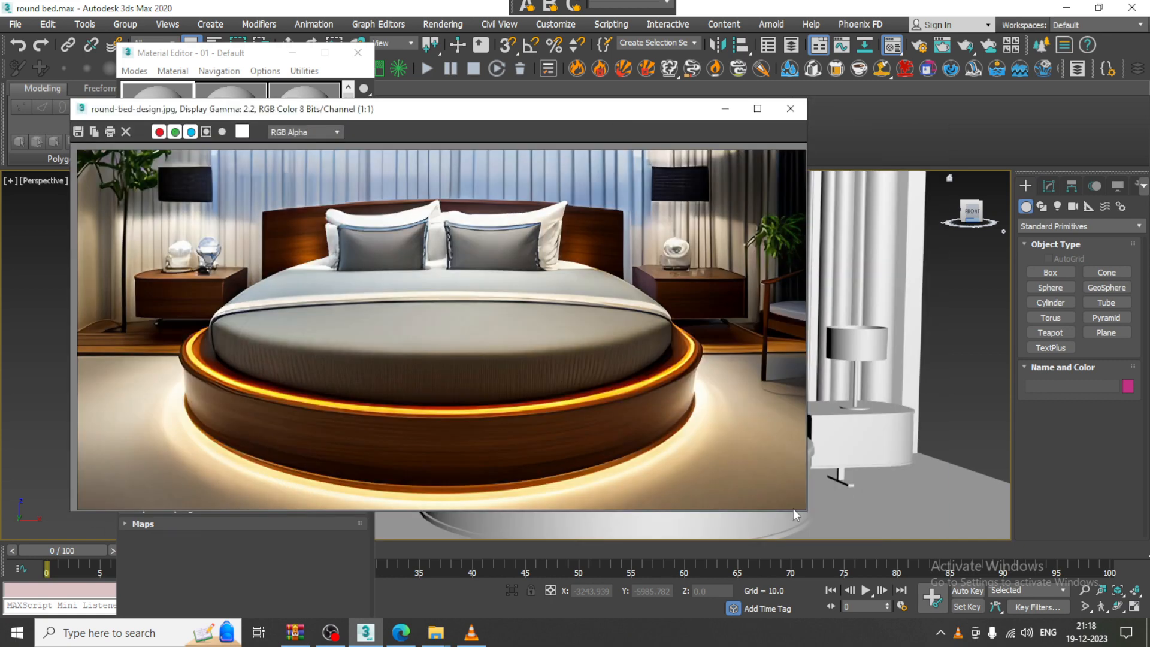
pyautogui.moveTo(807, 511); pyautogui.dragTo(518, 525)
pyautogui.moveTo(657, 409); pyautogui.dragTo(801, 372, button='middle')
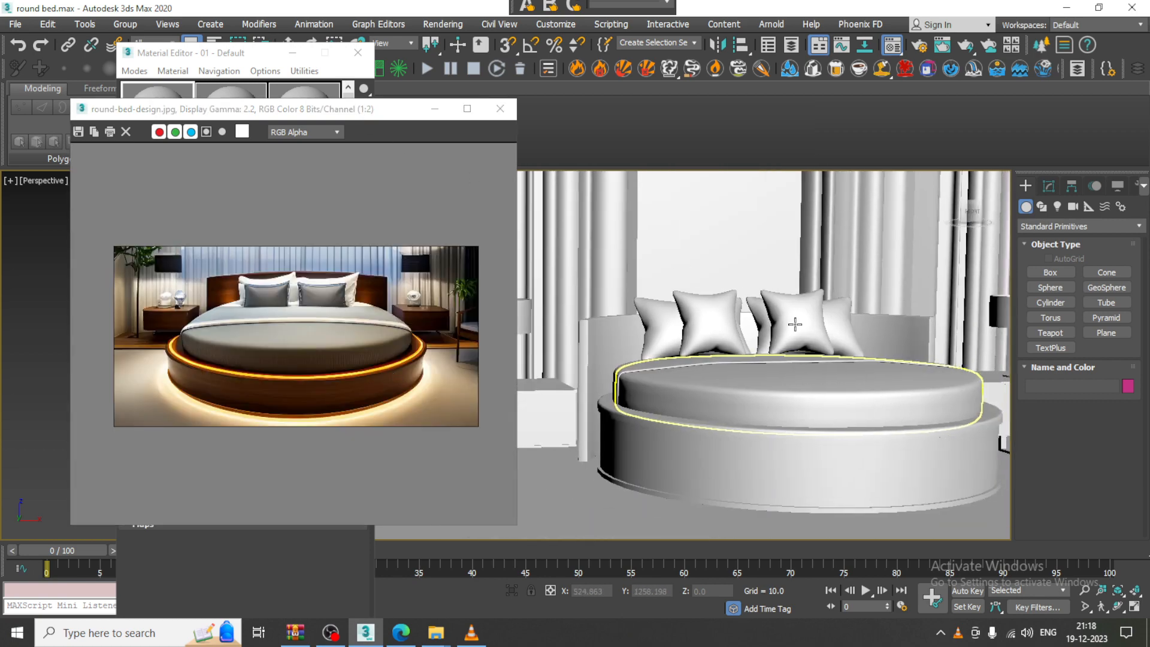
pyautogui.scroll(-8, 693, 324)
pyautogui.scroll(6, 687, 351)
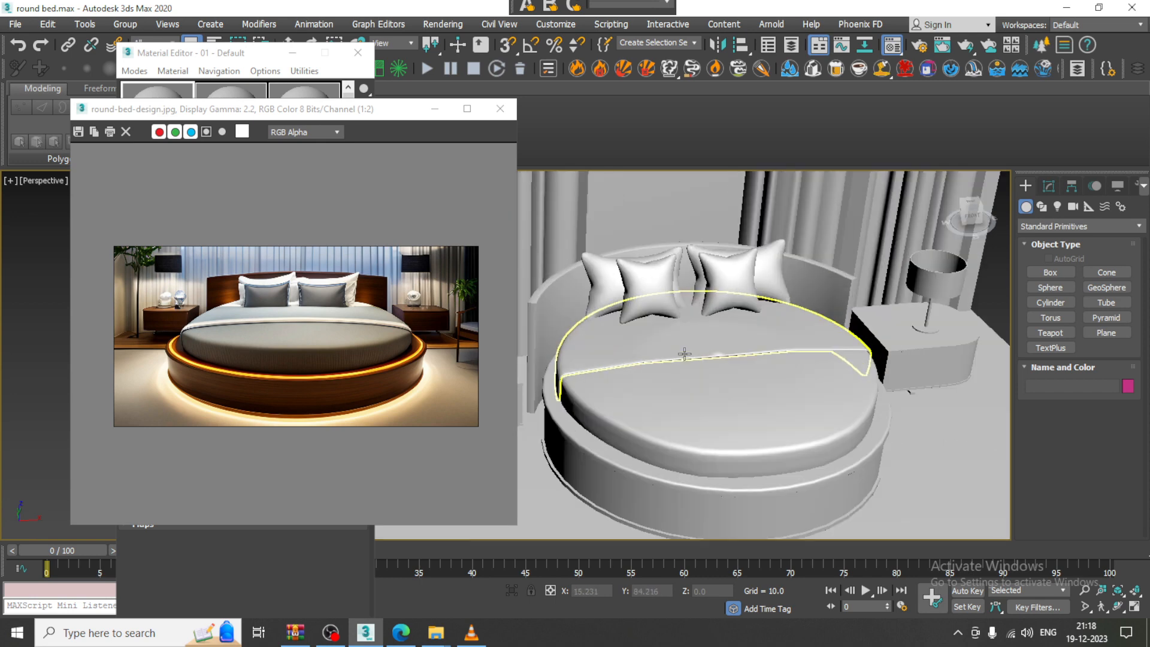
pyautogui.moveTo(692, 394); pyautogui.dragTo(687, 363, button='middle')
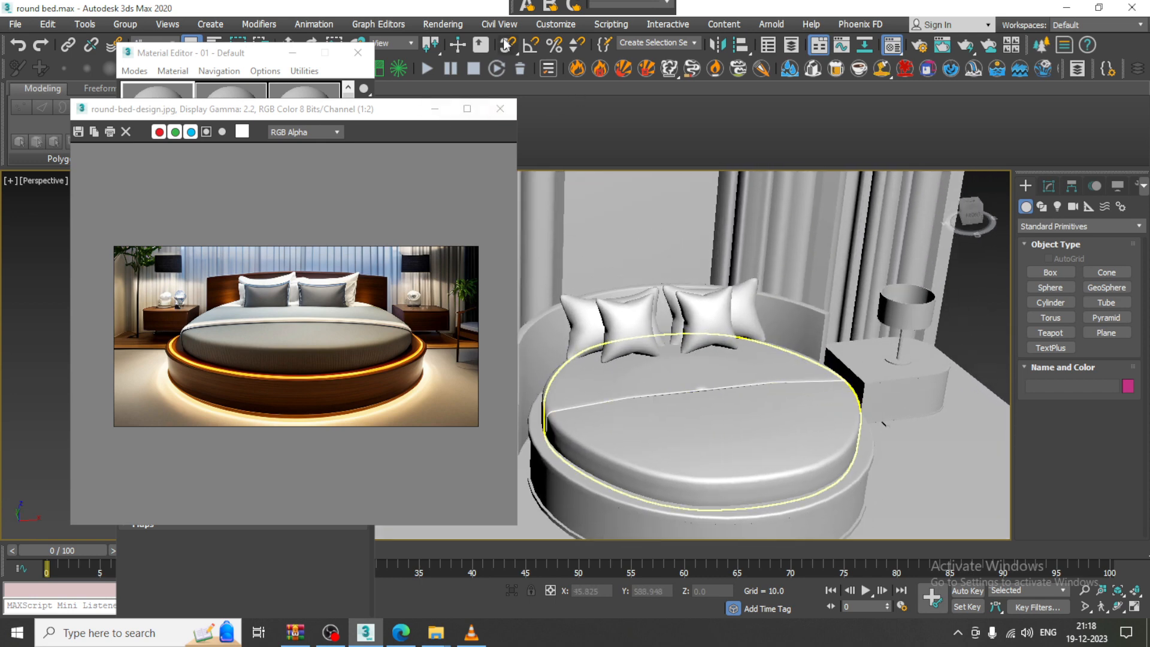
pyautogui.click(443, 24)
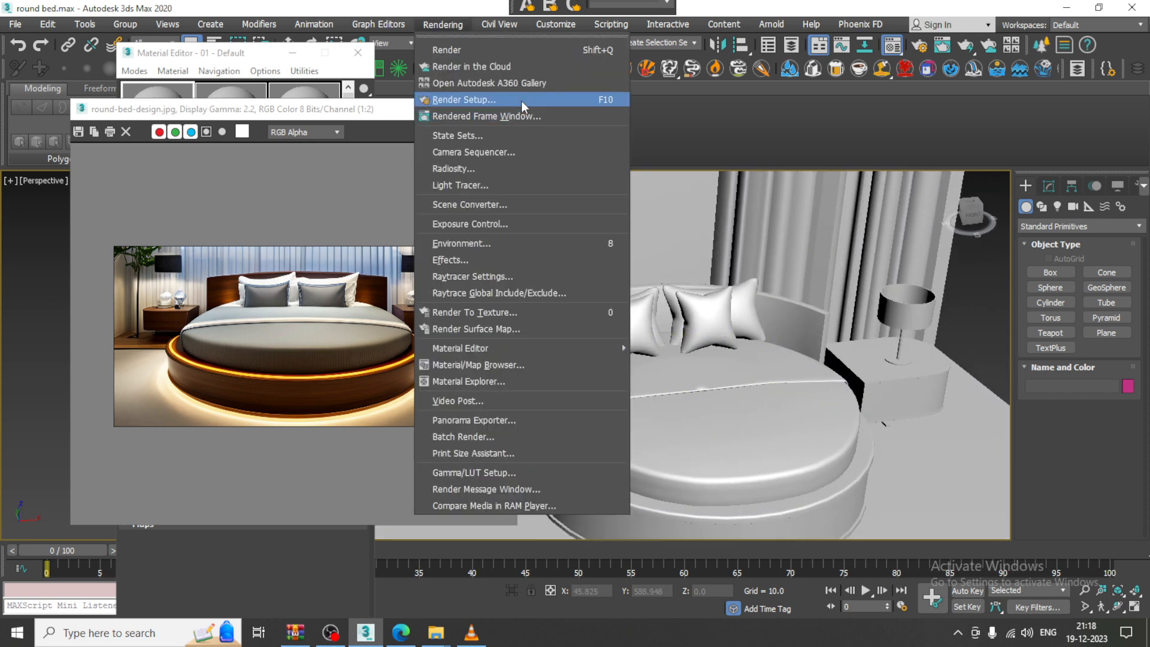
# In Render Setup, choose V-Ray Next, update 1.2, HDTV 1920x1080 output and Force 2-Sided, then minimize
pyautogui.click(523, 104)
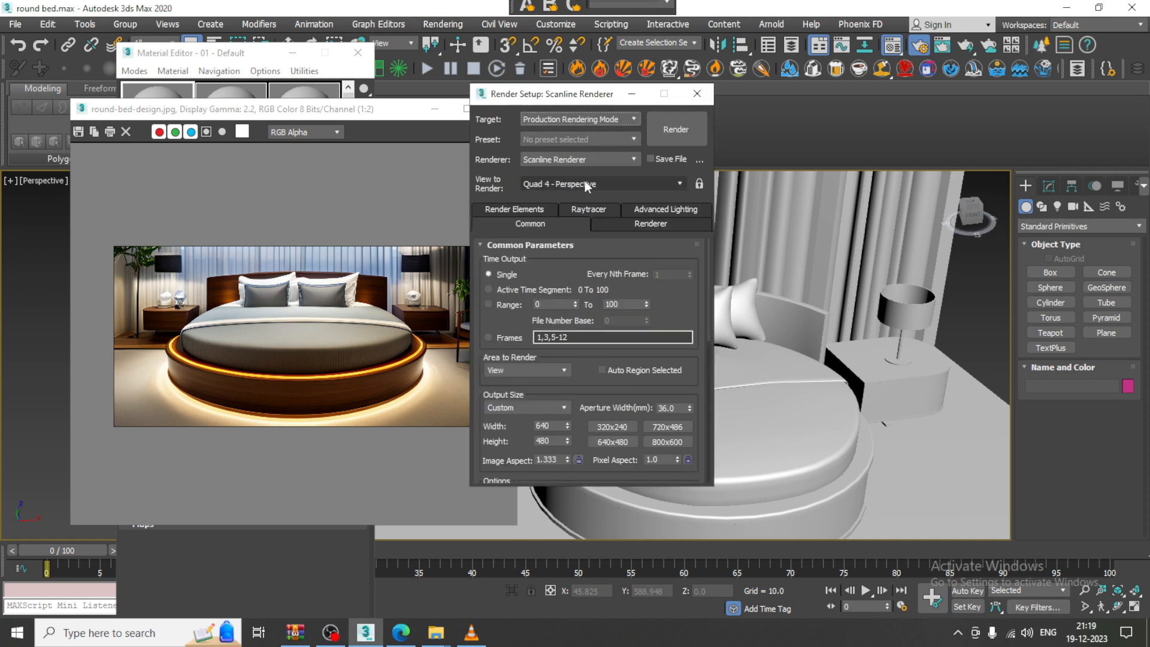
pyautogui.click(577, 159)
pyautogui.click(565, 226)
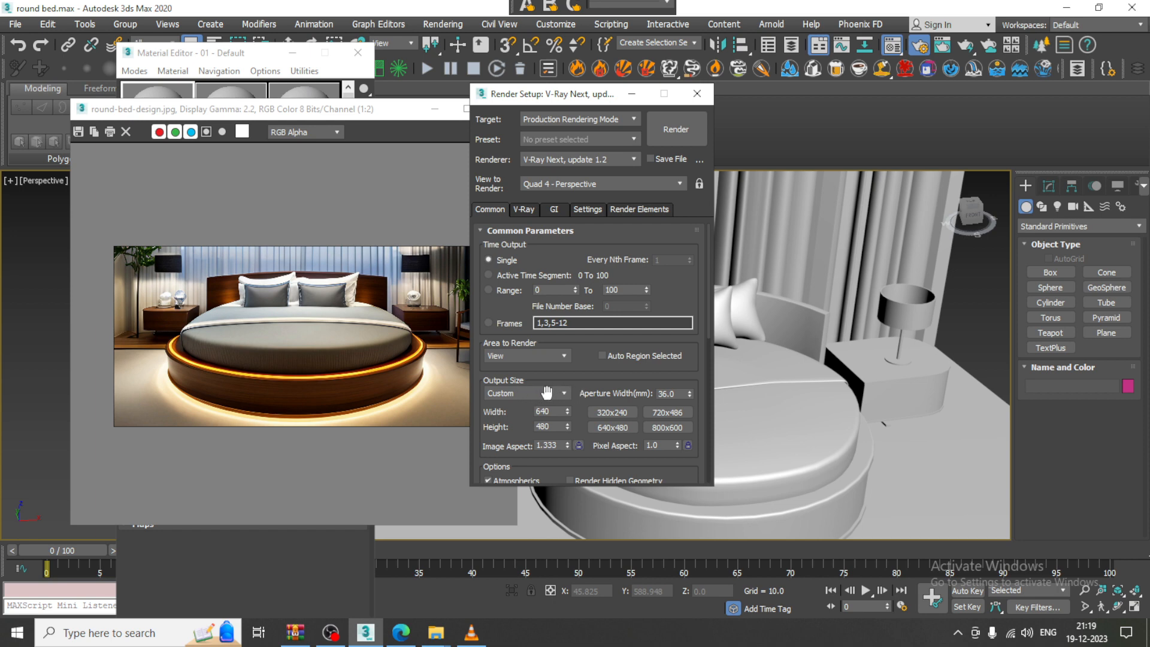
pyautogui.click(565, 397)
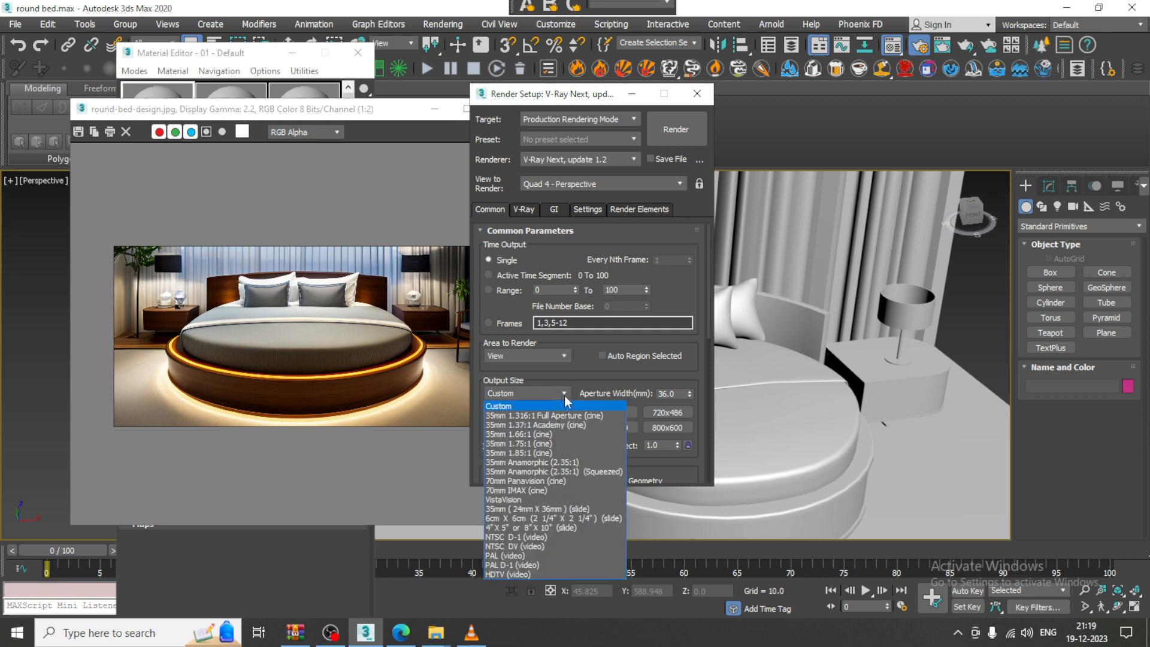
pyautogui.click(532, 574)
pyautogui.moveTo(586, 451); pyautogui.dragTo(589, 345)
pyautogui.click(601, 410)
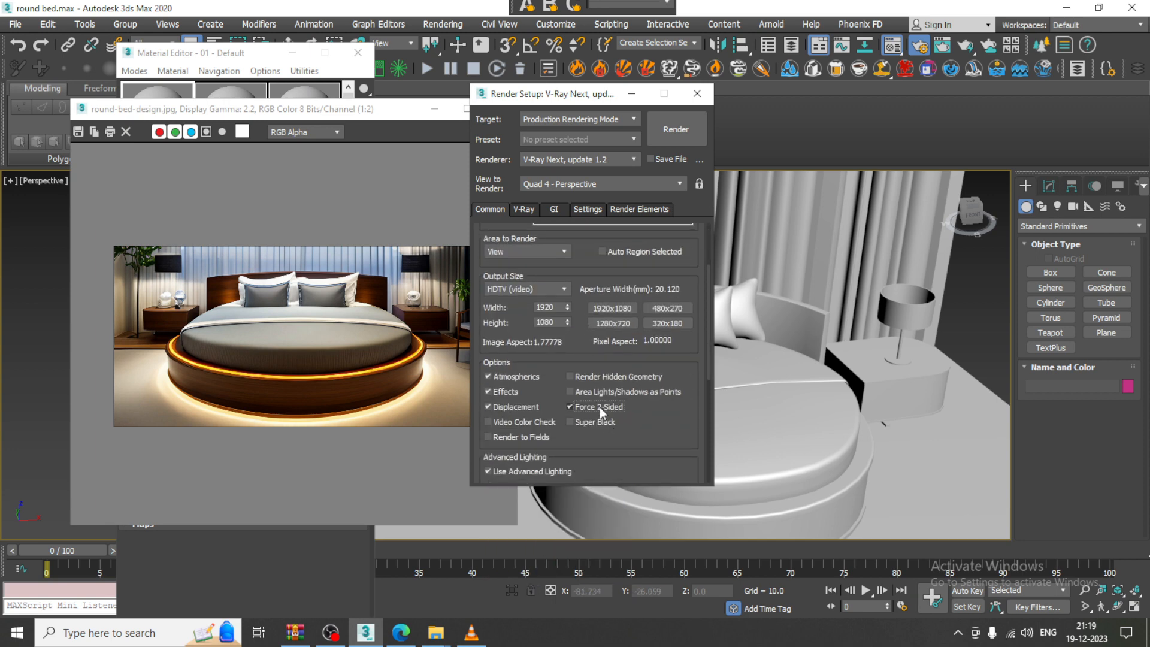
pyautogui.moveTo(663, 426); pyautogui.dragTo(650, 213)
pyautogui.click(633, 94)
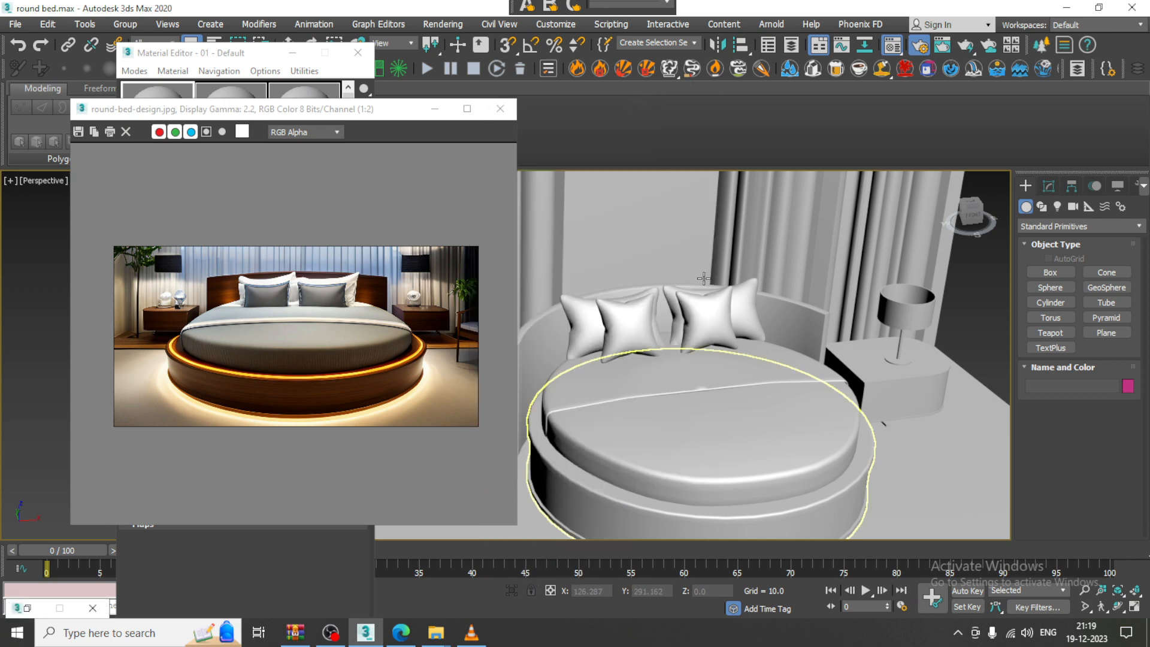
# Select the floor plane and move the reference image window out of the way
pyautogui.scroll(-3, 726, 365)
pyautogui.keyDown('alt'); pyautogui.moveTo(726, 365); pyautogui.dragTo(719, 282, button='middle'); pyautogui.keyUp('alt')
pyautogui.click(709, 439)
pyautogui.keyDown('alt'); pyautogui.moveTo(687, 403); pyautogui.dragTo(803, 402, button='middle'); pyautogui.keyUp('alt')
pyautogui.scroll(5, 782, 412)
pyautogui.scroll(-3, 804, 402)
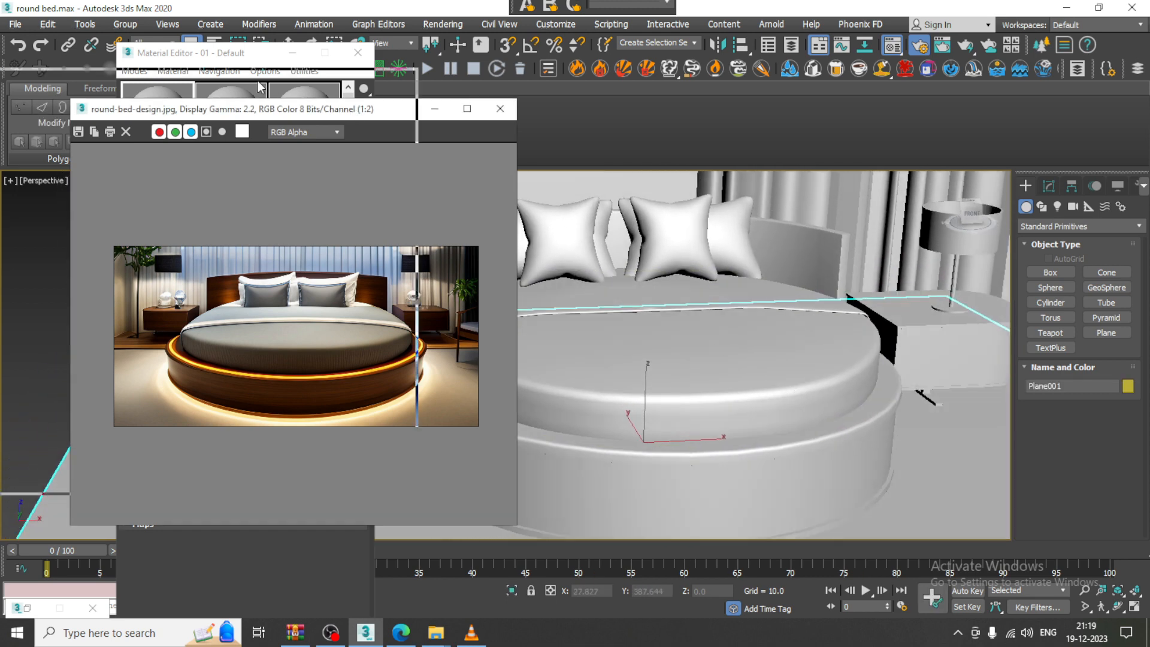
pyautogui.moveTo(358, 112); pyautogui.dragTo(258, 81)
# Switch to the Slate Material Editor and add a new VRayMtl node to View1
pyautogui.click(238, 58)
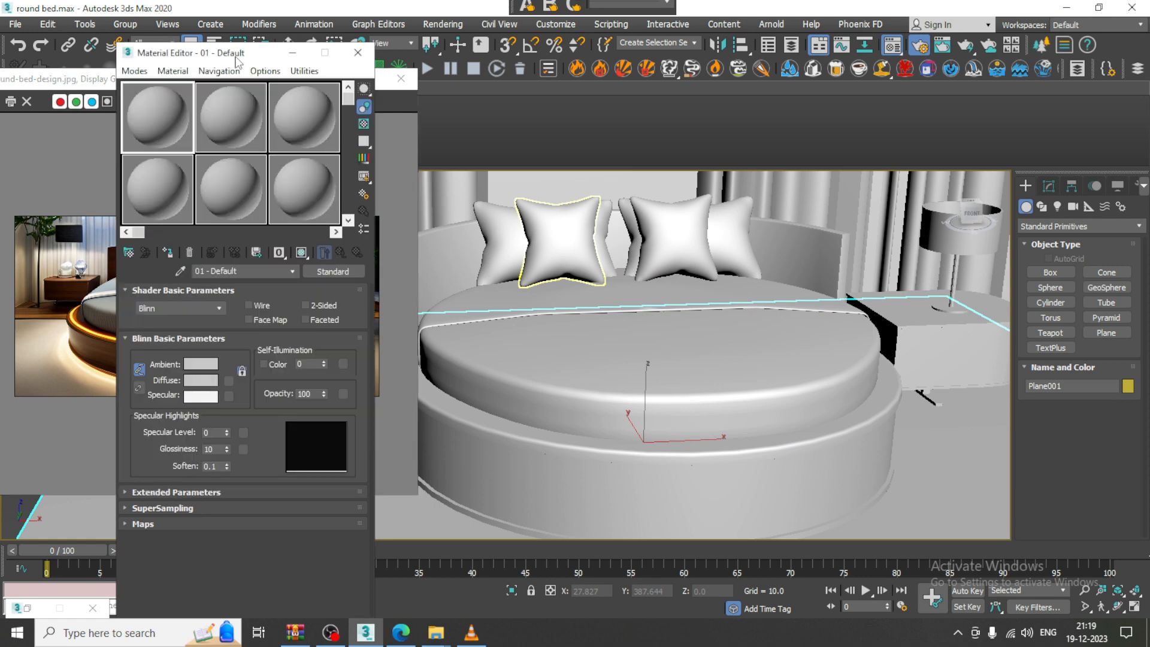
pyautogui.click(134, 72)
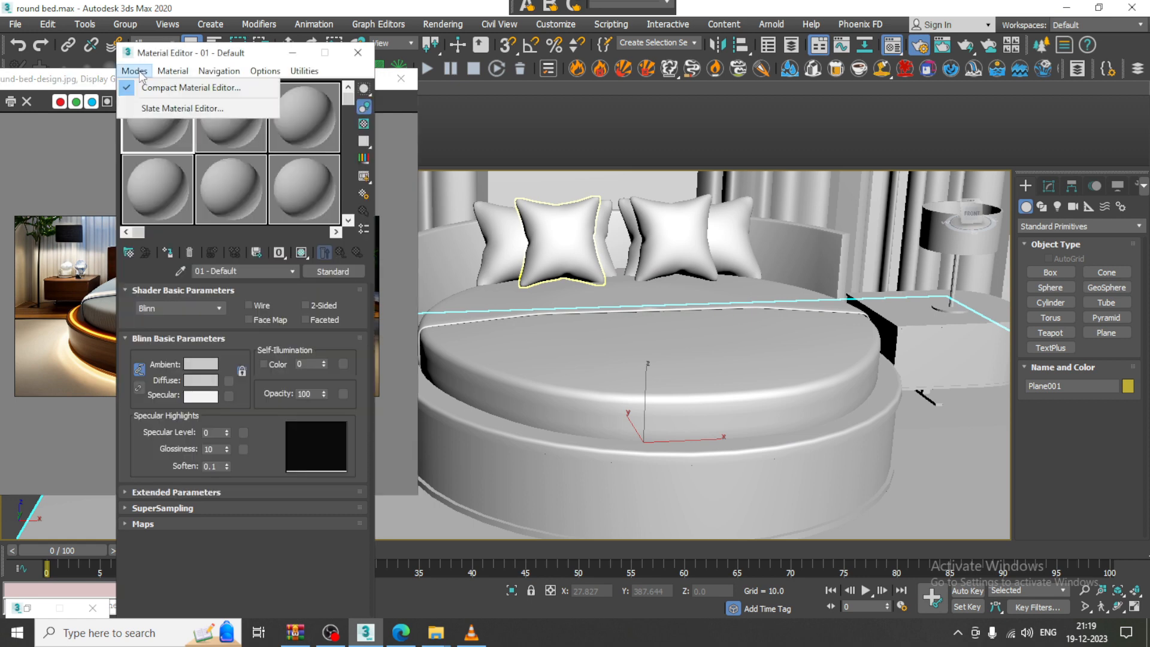
pyautogui.click(157, 109)
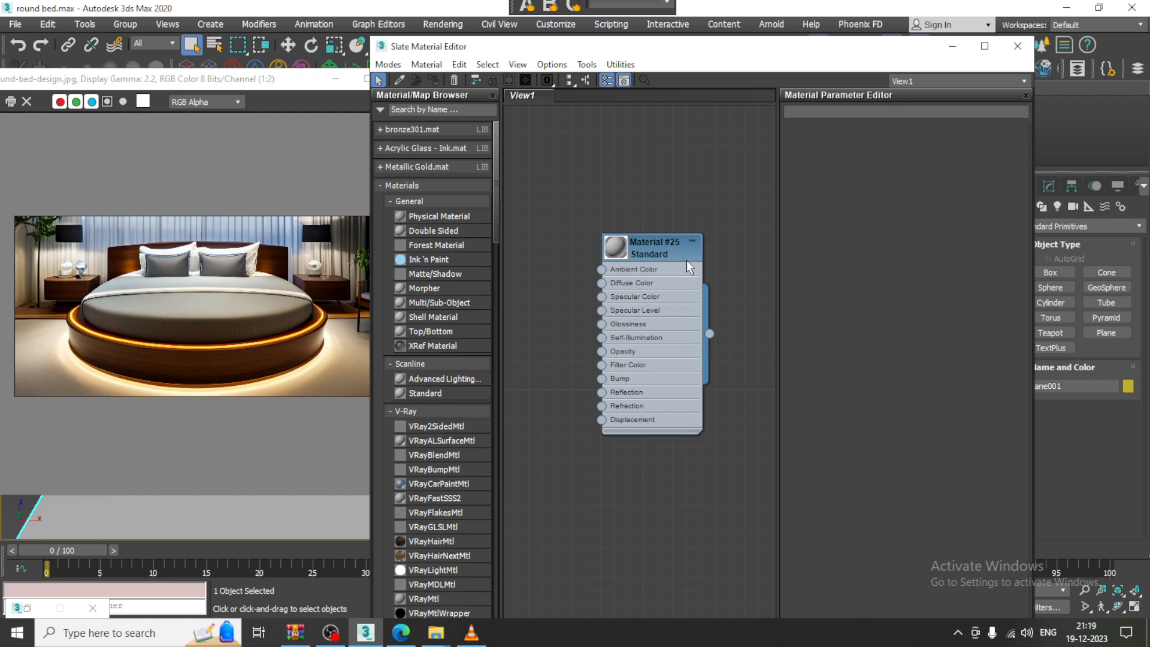
pyautogui.moveTo(494, 193); pyautogui.dragTo(495, 257)
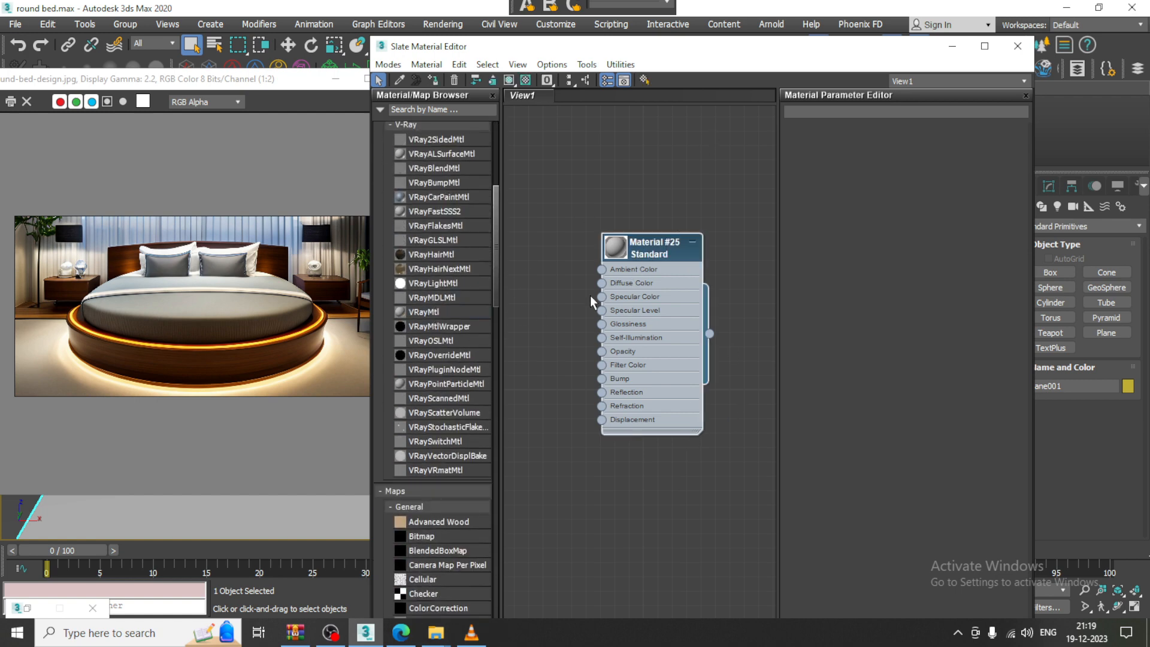
pyautogui.moveTo(661, 250); pyautogui.dragTo(704, 120)
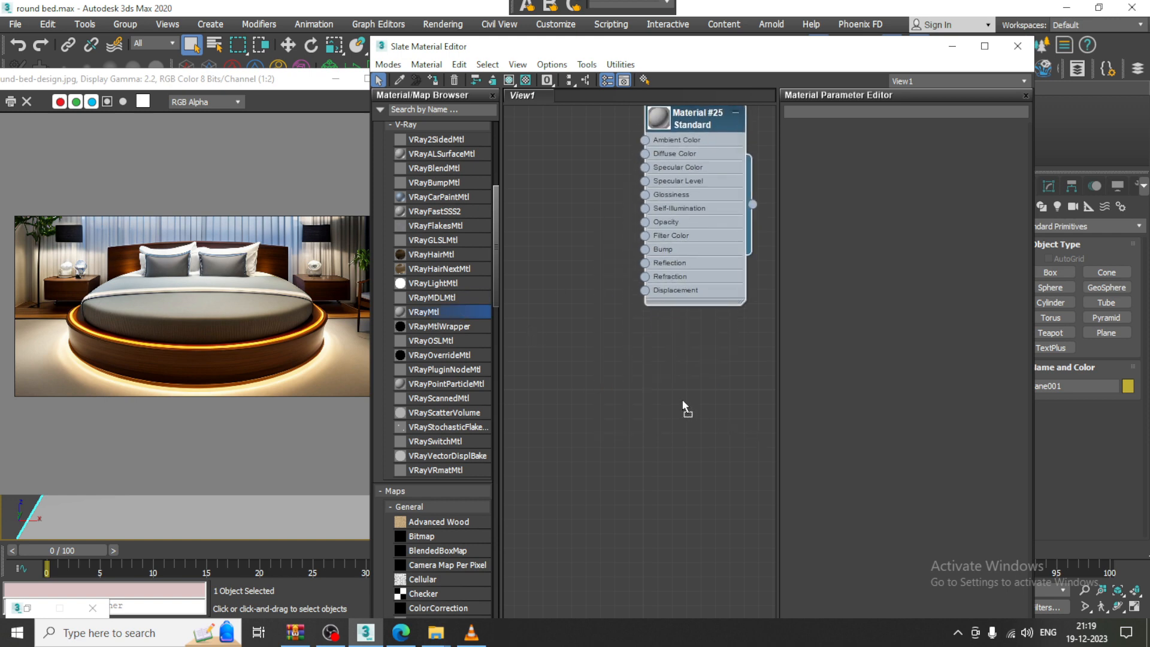
pyautogui.moveTo(682, 400); pyautogui.dragTo(682, 400)
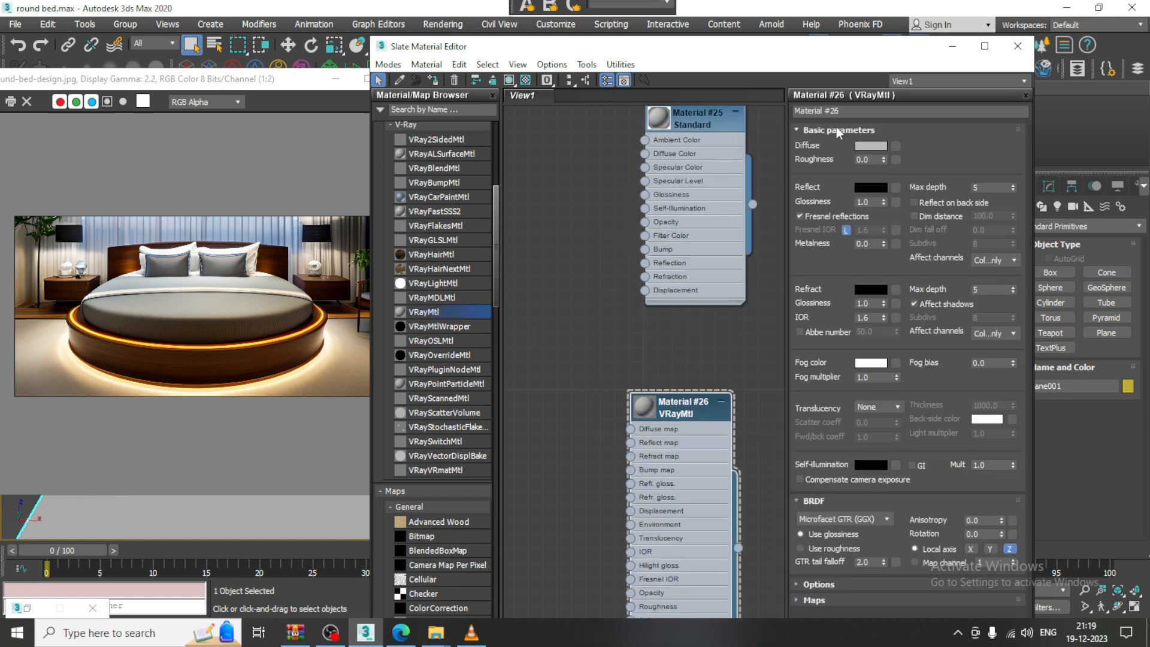
# Rename the material 'floor' and load wood_0066_color_2k.jpg as its Diffuse bitmap
pyautogui.click(839, 112)
pyautogui.write('floor')
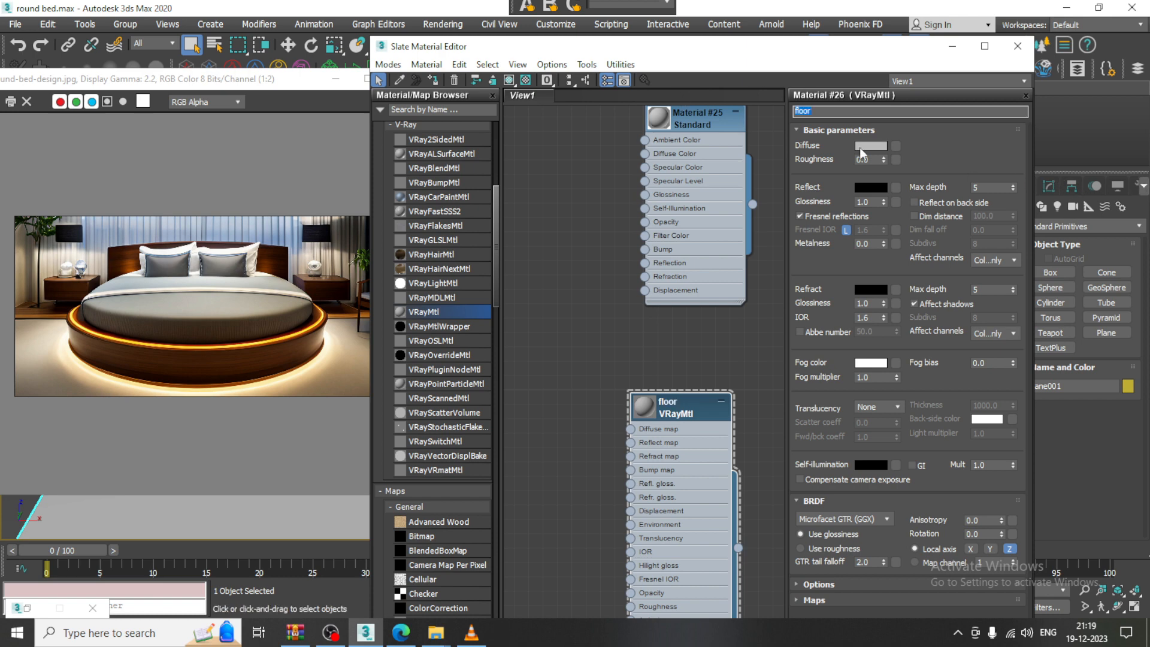
pyautogui.click(897, 145)
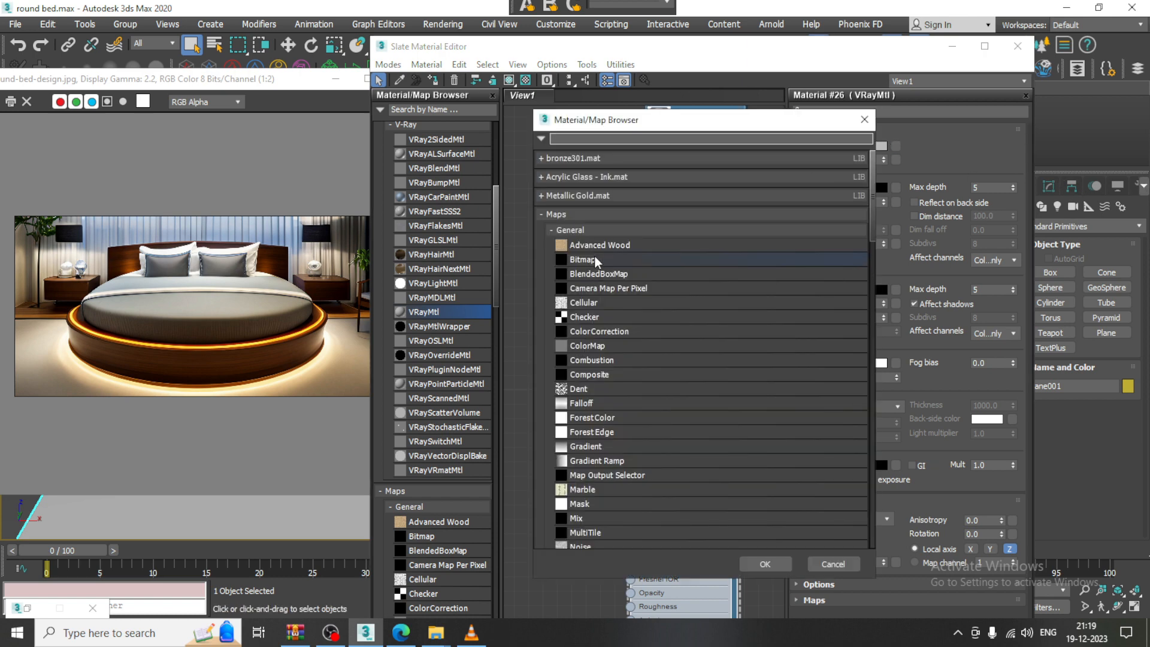
pyautogui.doubleClick(595, 260)
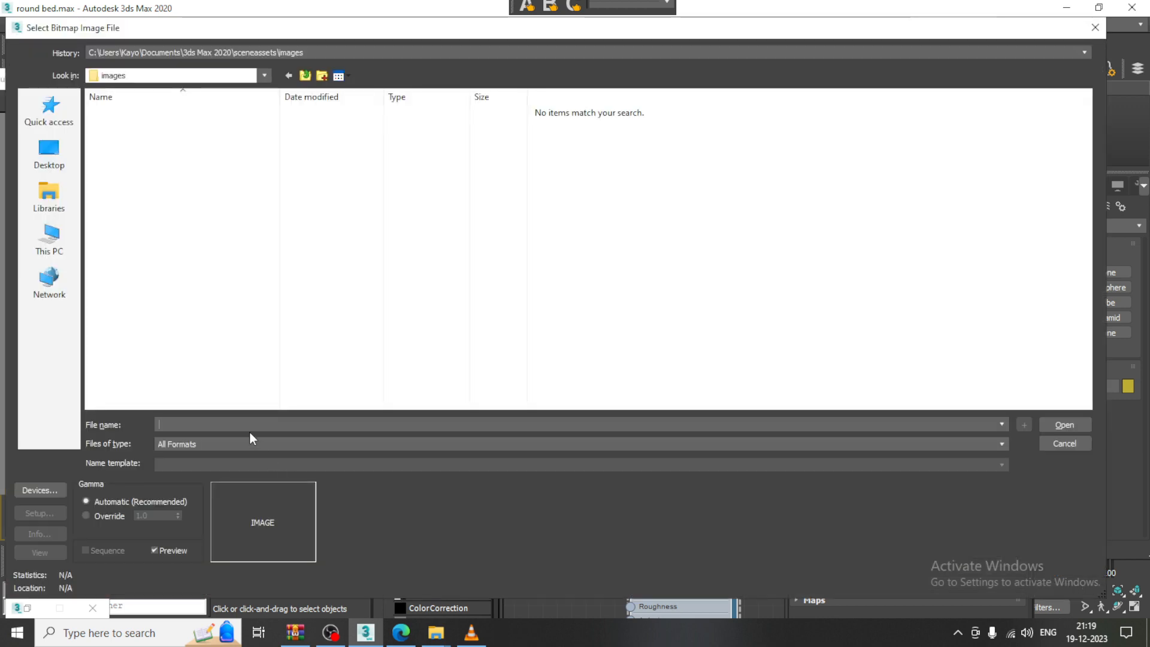
pyautogui.hotkey('ctrl', 'v')
pyautogui.click(1065, 425)
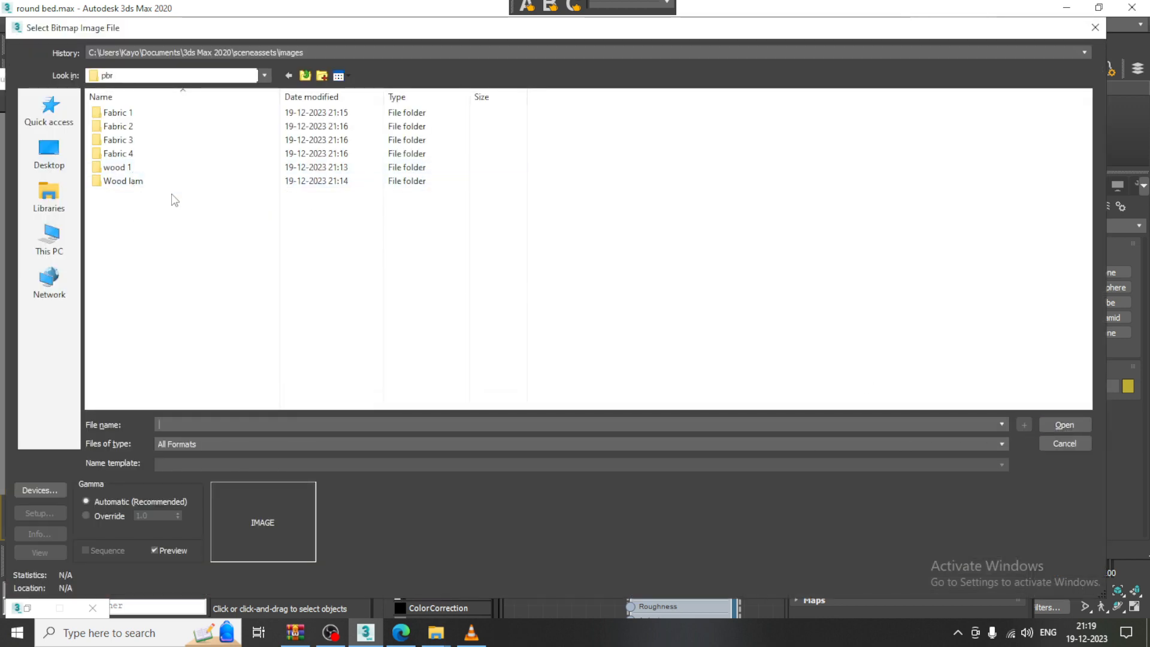
pyautogui.doubleClick(138, 170)
pyautogui.click(184, 133)
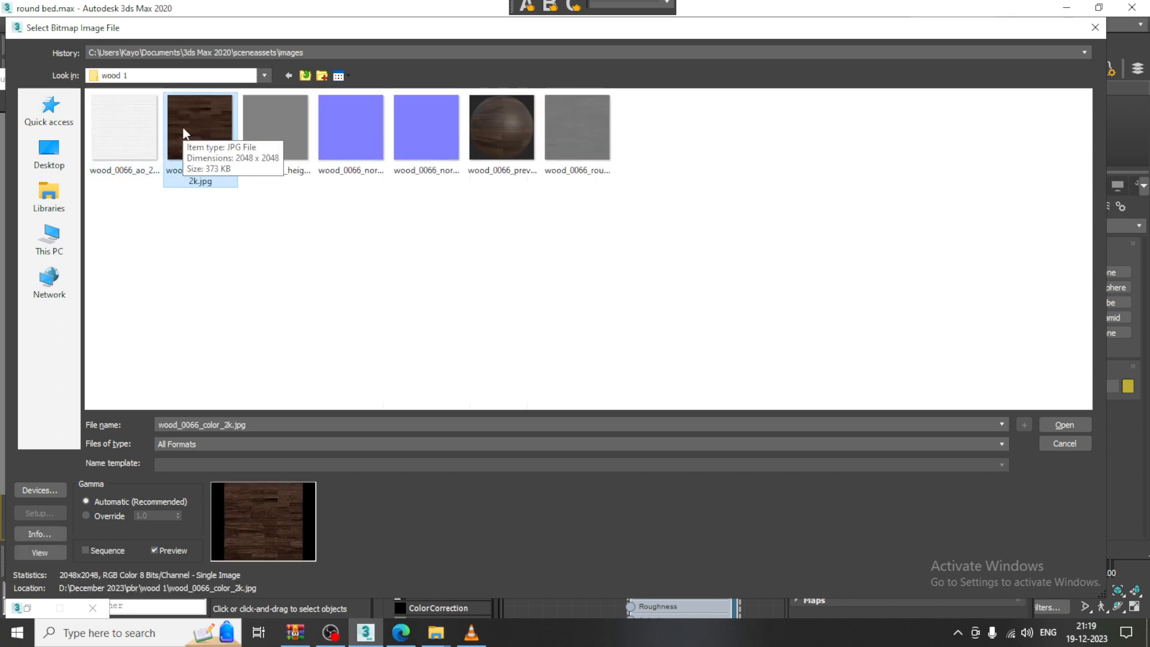
pyautogui.doubleClick(223, 142)
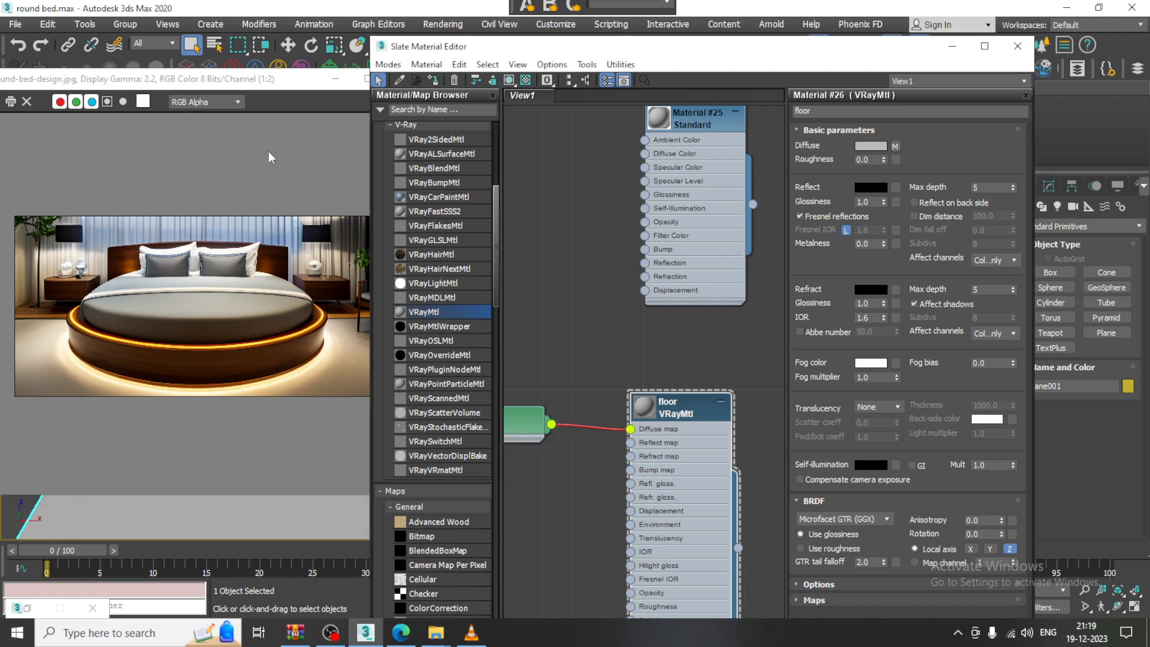
# Show the wood material in the viewport and inspect the wooden floor
pyautogui.click(509, 80)
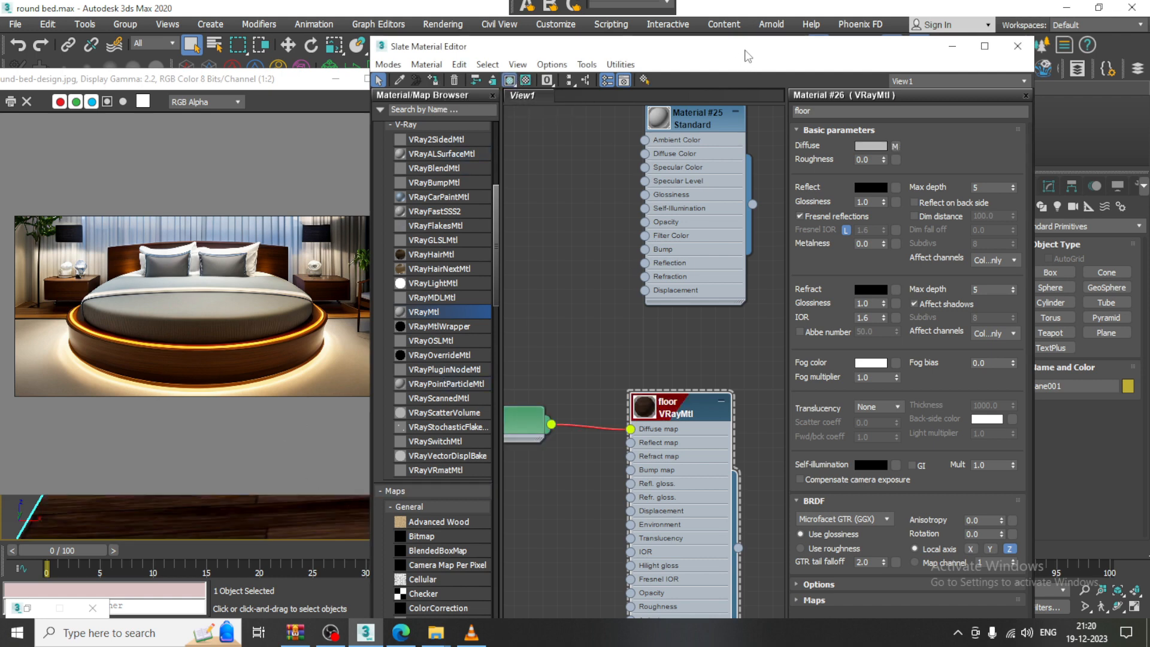
pyautogui.moveTo(745, 50); pyautogui.dragTo(1020, 310)
pyautogui.scroll(-5, 616, 406)
pyautogui.keyDown('alt'); pyautogui.moveTo(617, 406); pyautogui.dragTo(461, 433, button='middle'); pyautogui.keyUp('alt')
pyautogui.scroll(4, 461, 432)
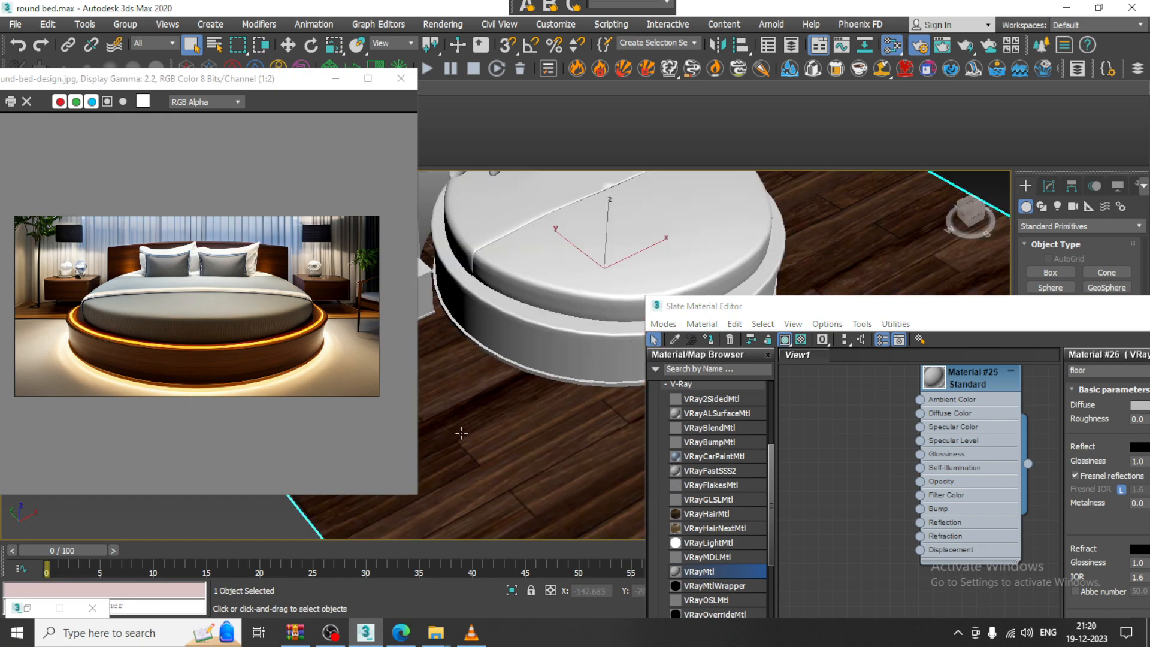
pyautogui.moveTo(887, 307); pyautogui.dragTo(339, 30)
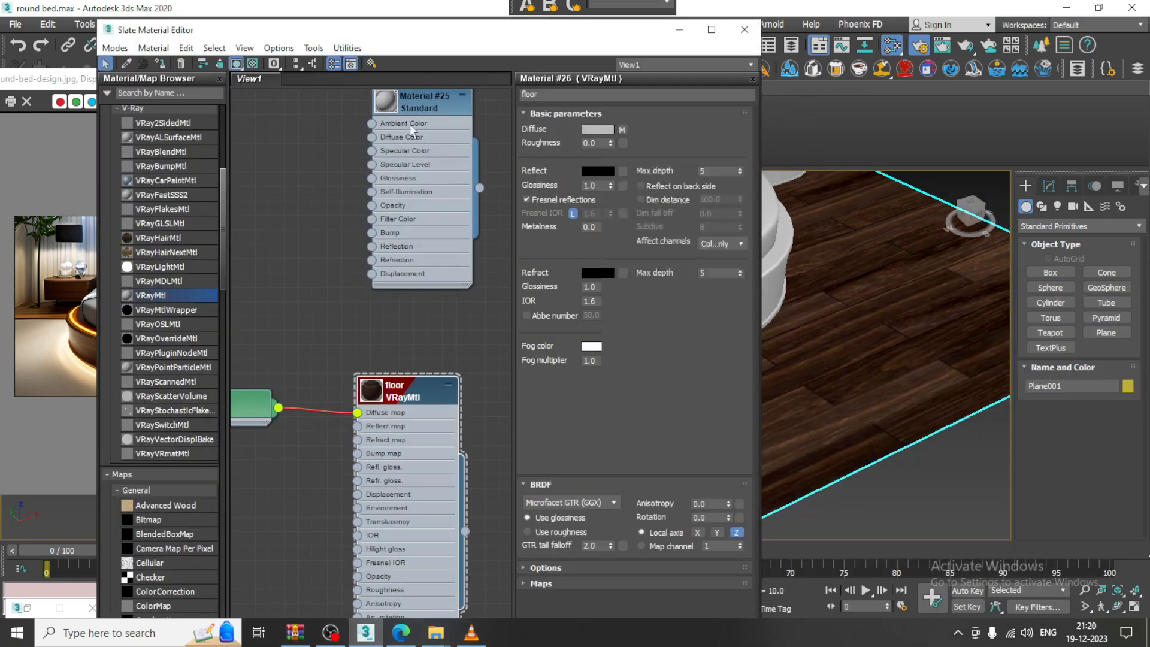
pyautogui.scroll(-2, 397, 307)
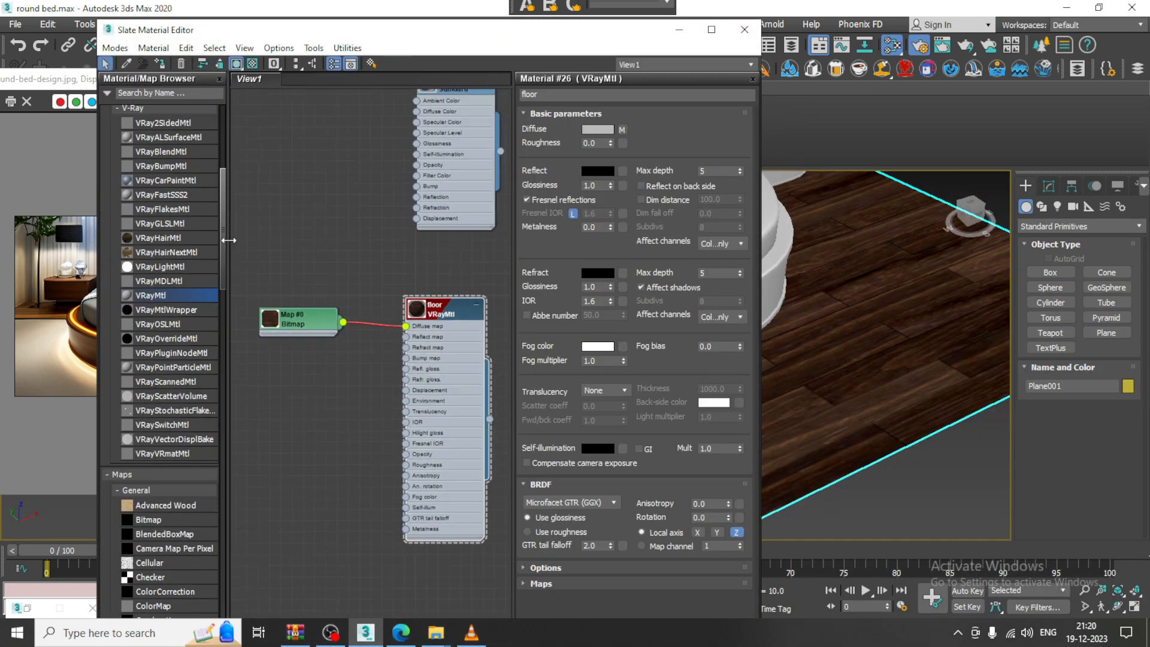
# Add a VRayBump2Normal node and connect it to the floor material's bump input
pyautogui.moveTo(227, 239); pyautogui.dragTo(215, 516)
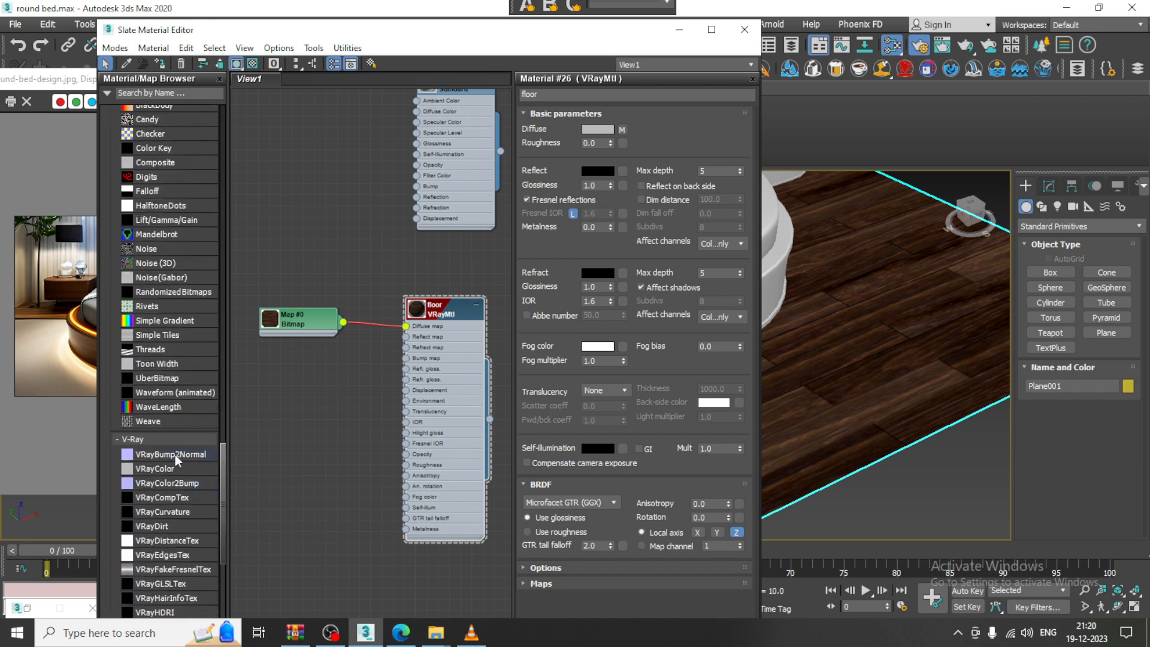
pyautogui.moveTo(175, 455); pyautogui.dragTo(306, 407)
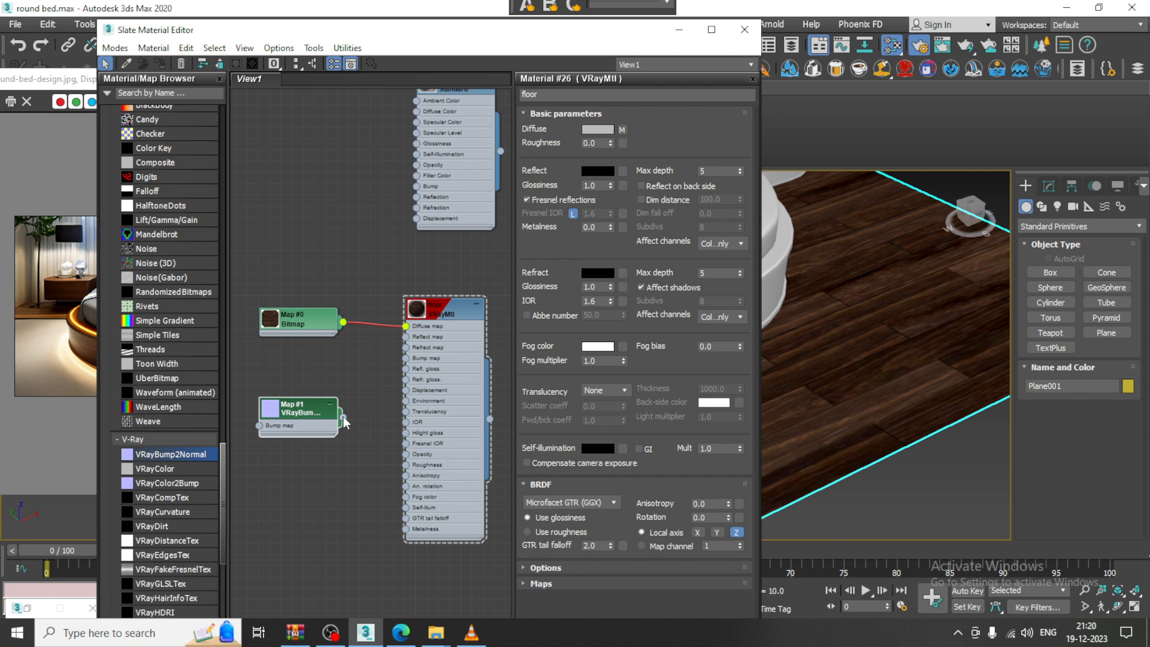
pyautogui.moveTo(394, 357); pyautogui.dragTo(408, 362)
pyautogui.doubleClick(305, 418)
# Load the wood_0066 normal-map bitmap into VRayBump2Normal, then reopen the floor material's settings
pyautogui.click(695, 132)
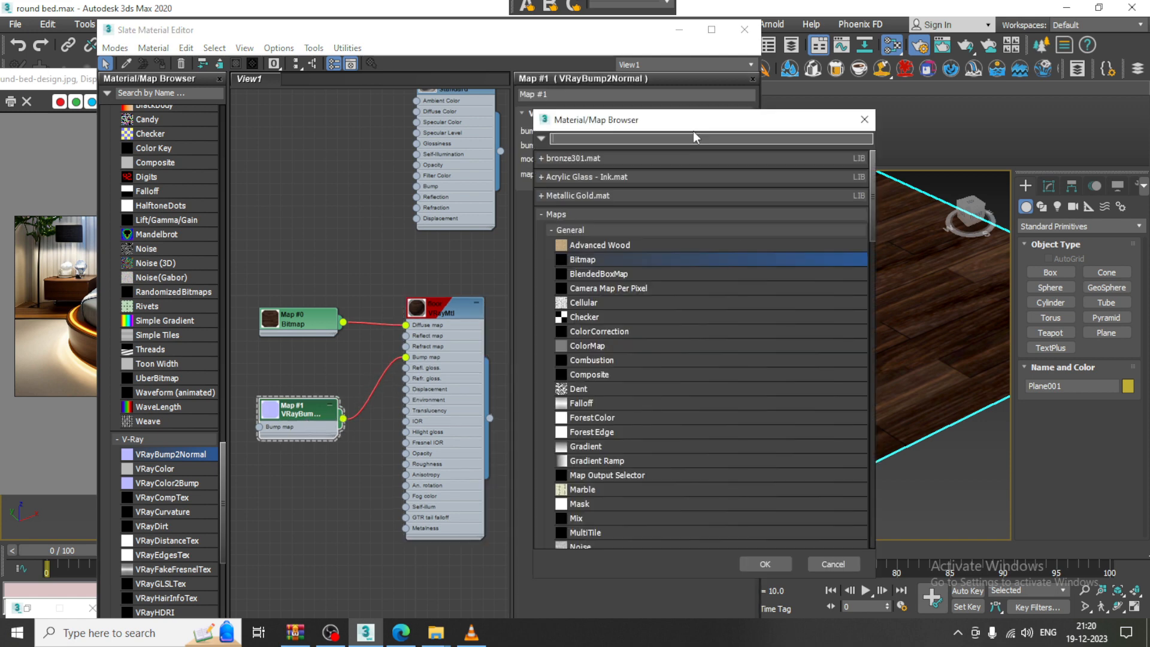
pyautogui.doubleClick(604, 259)
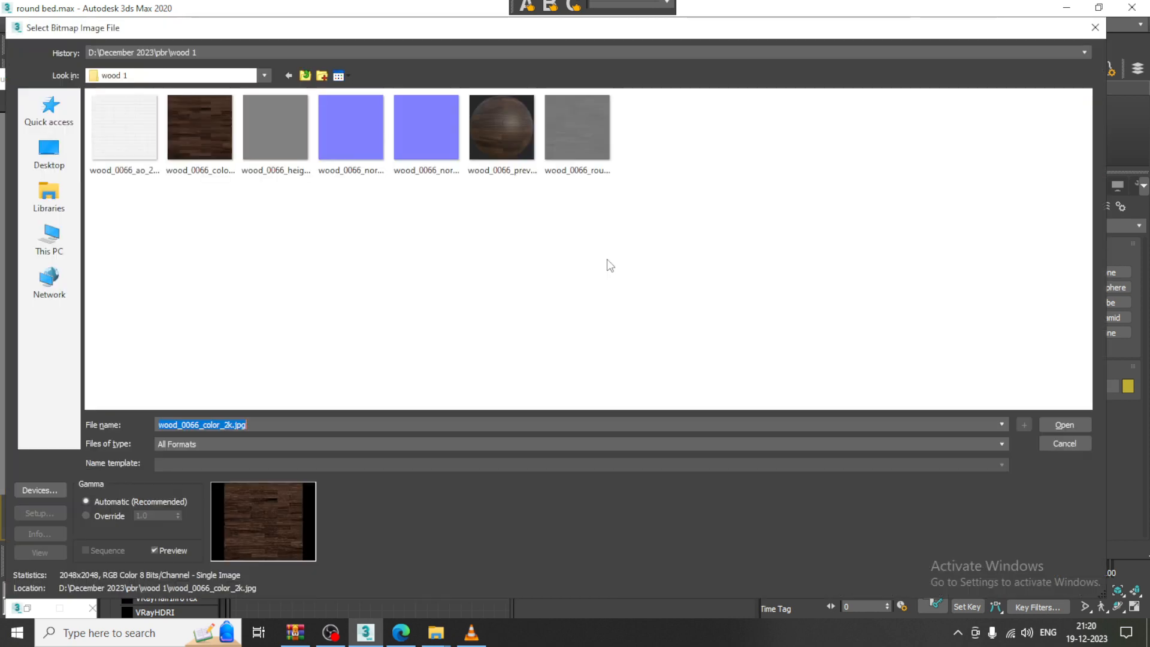
pyautogui.doubleClick(444, 149)
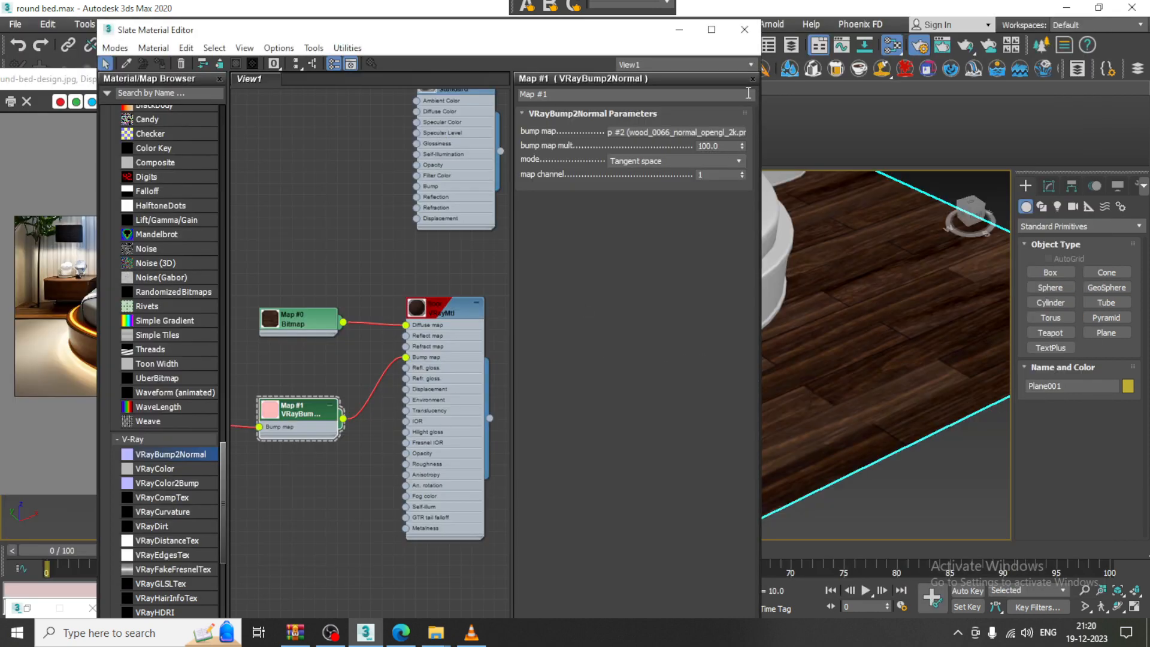
pyautogui.click(680, 29)
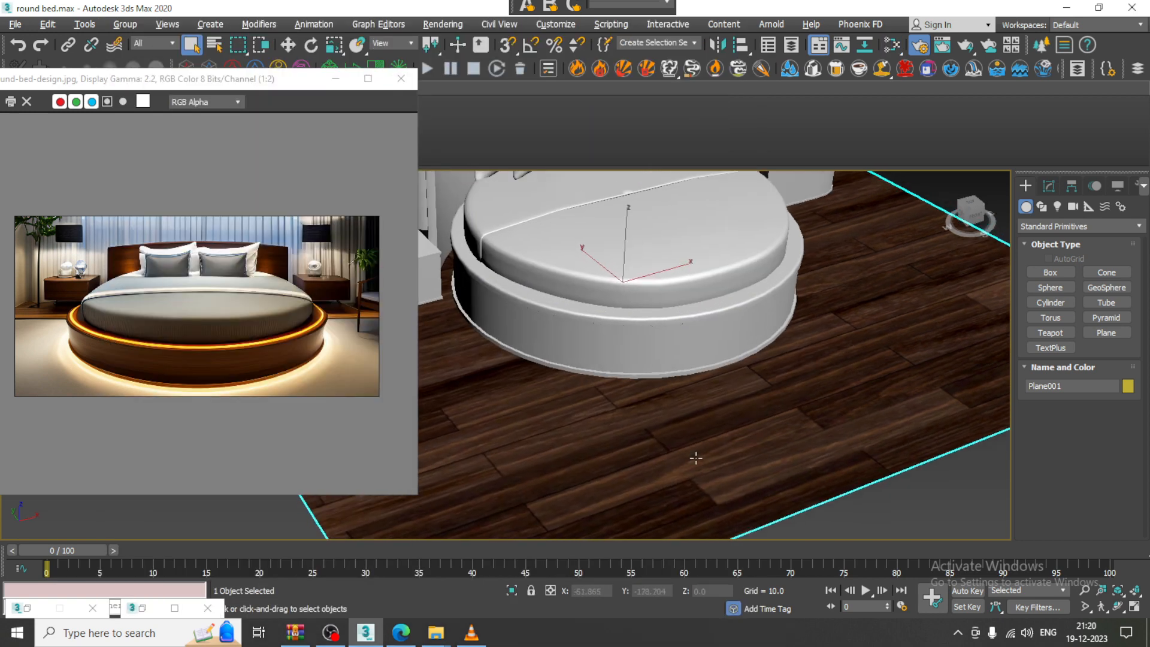
pyautogui.press('m')
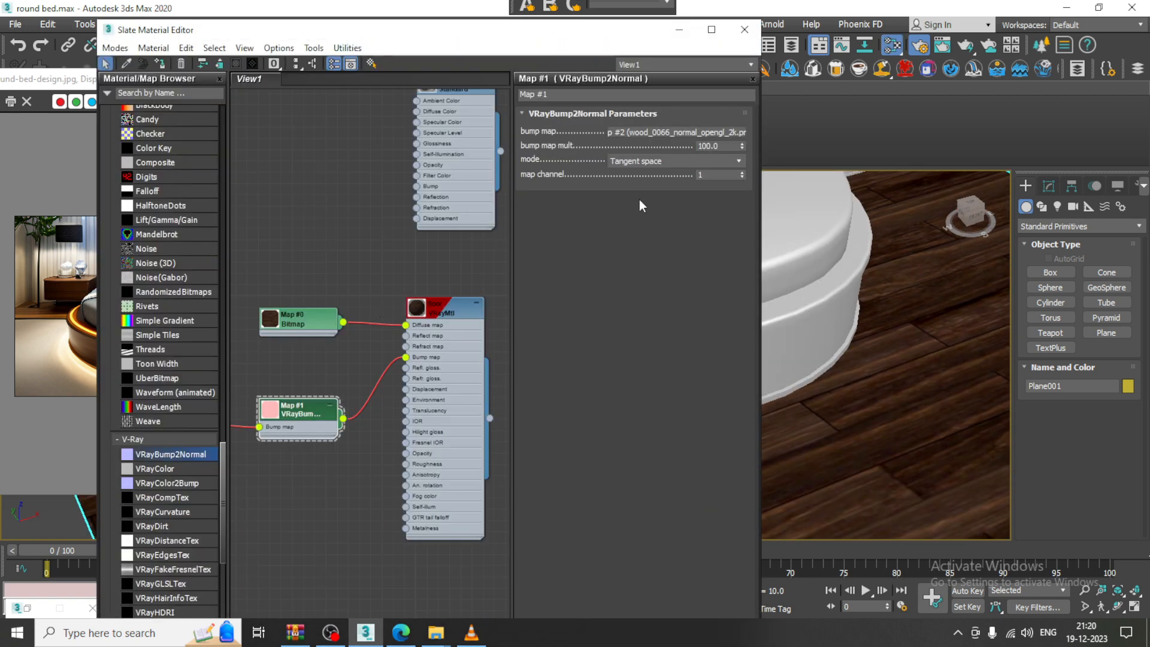
pyautogui.doubleClick(455, 302)
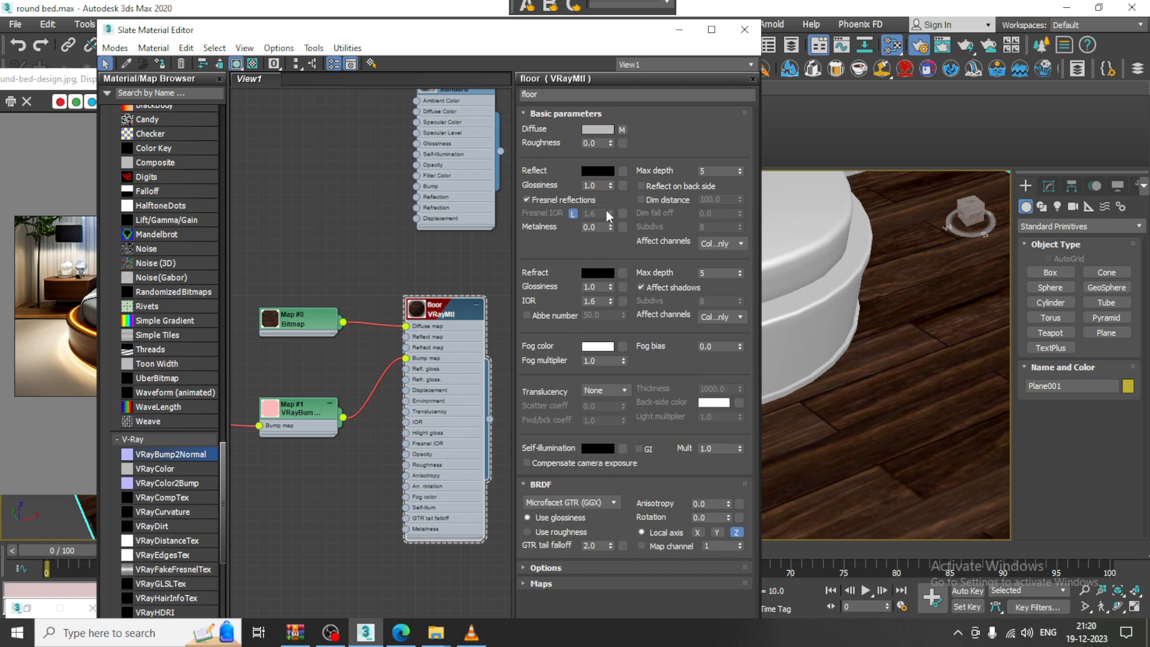
# Set the floor material's Reflect colour to dark grey, RGB 15
pyautogui.click(597, 171)
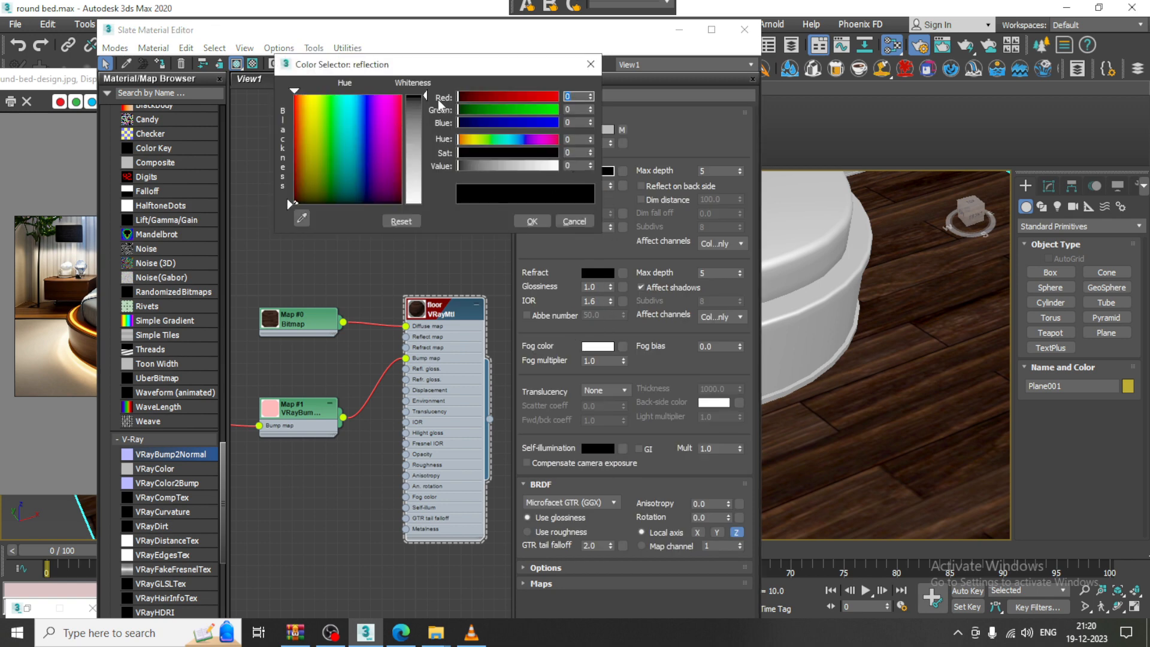
pyautogui.moveTo(591, 166); pyautogui.dragTo(591, 148)
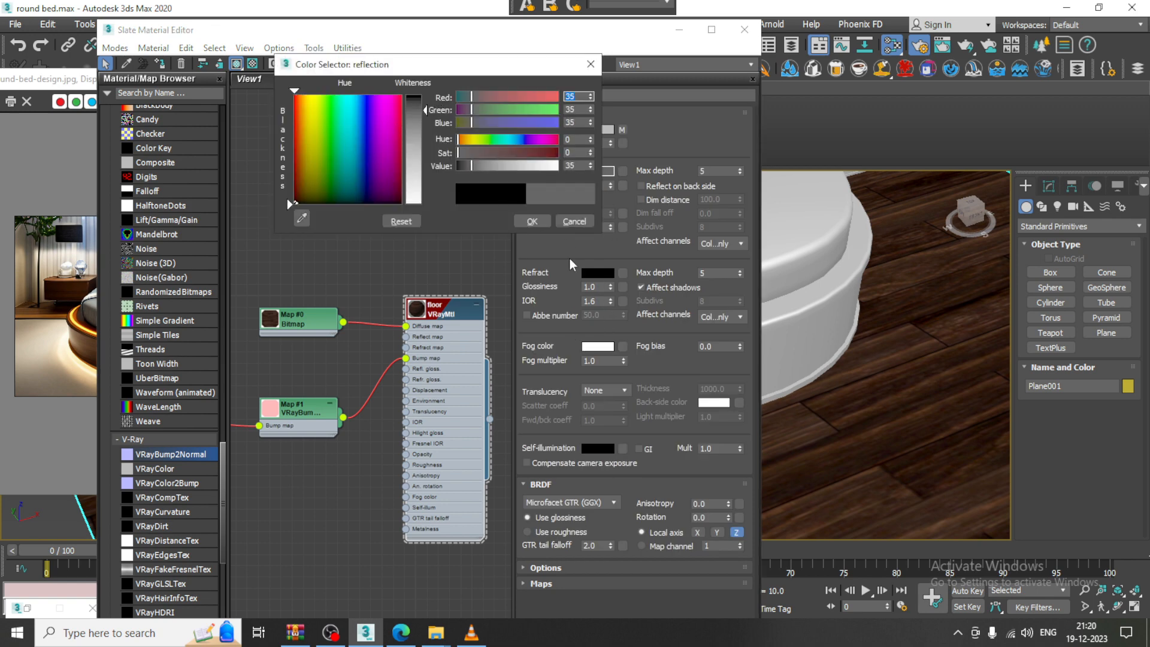
pyautogui.moveTo(426, 109); pyautogui.dragTo(426, 102)
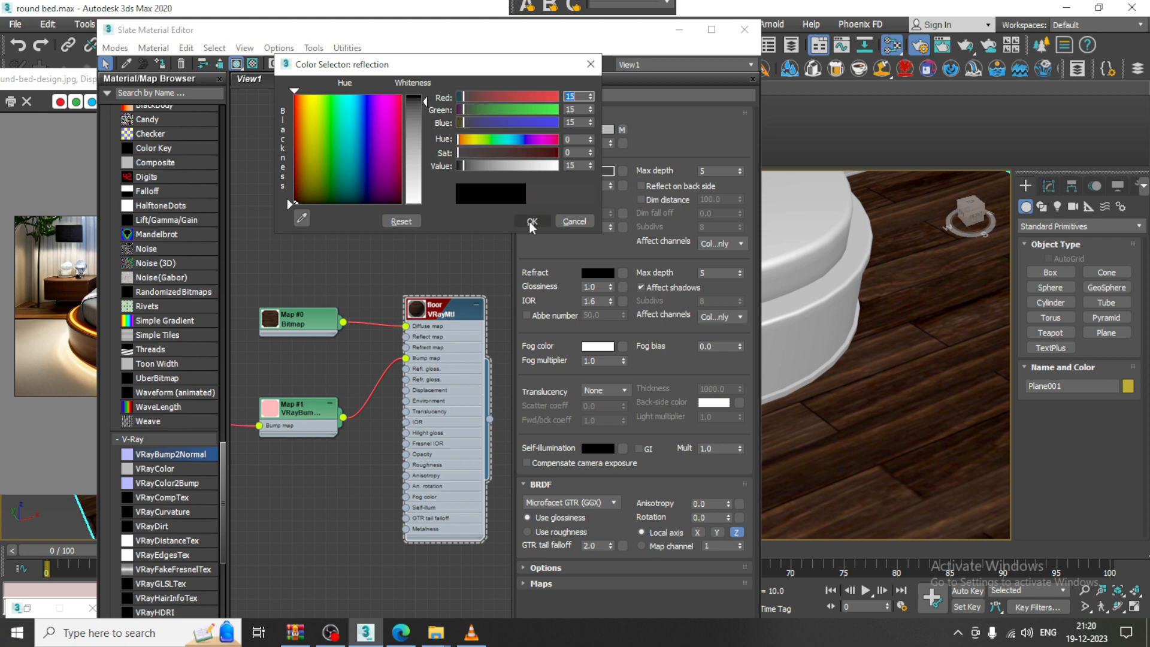
pyautogui.click(532, 221)
# Set the wood colour bitmap's U and V tiling to 2
pyautogui.doubleClick(293, 326)
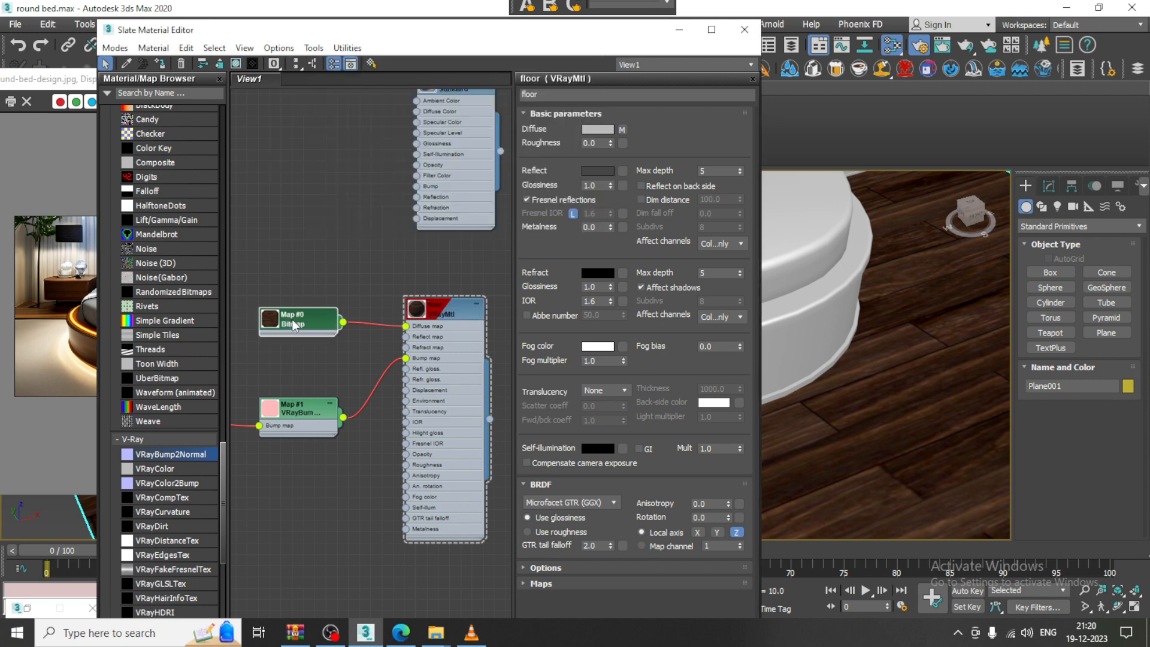
pyautogui.click(622, 185)
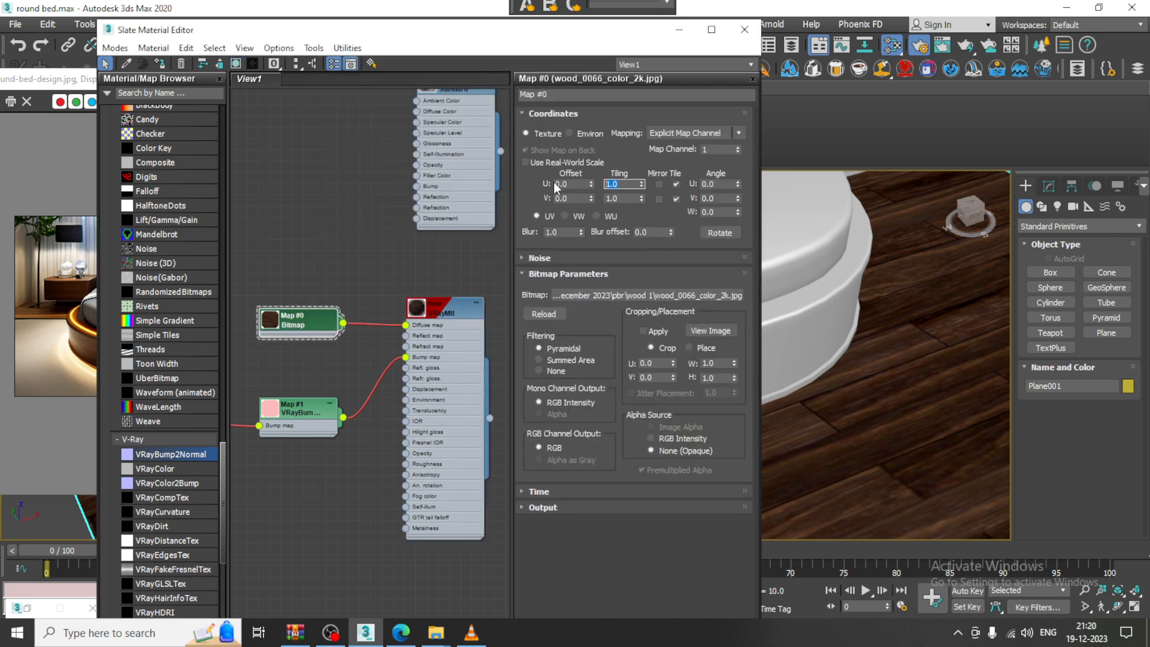
pyautogui.write('3')
pyautogui.press('Tab')
pyautogui.write('3')
pyautogui.press('Return')
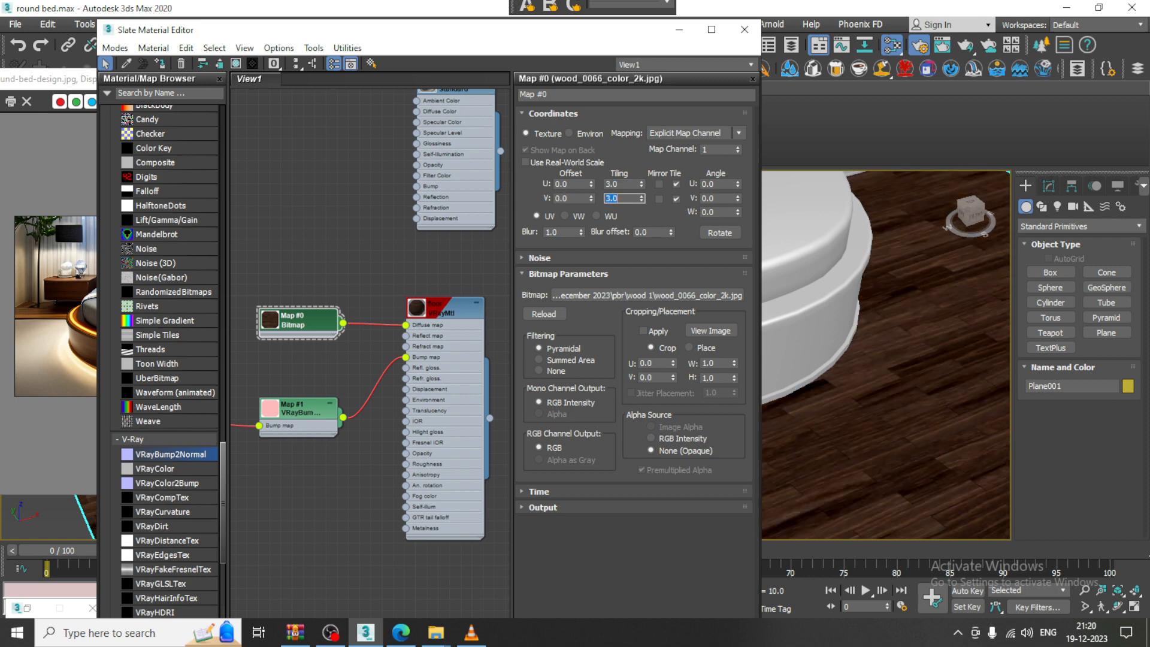
pyautogui.click(622, 184)
pyautogui.write('2')
pyautogui.press('Tab')
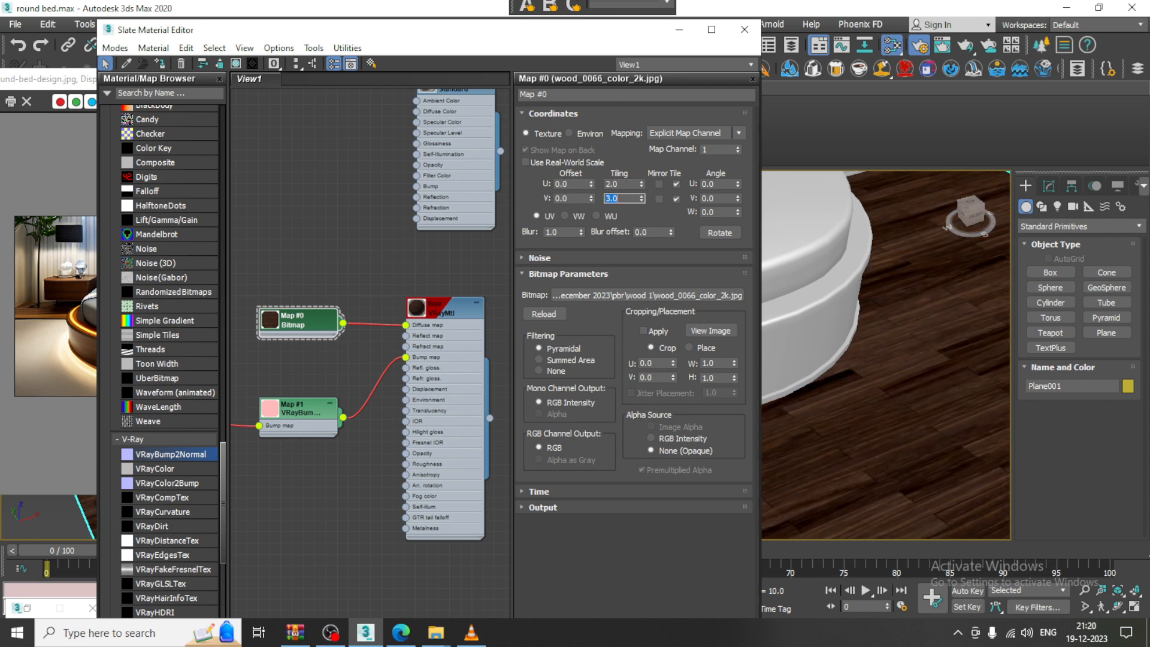
pyautogui.write('2')
pyautogui.press('Return')
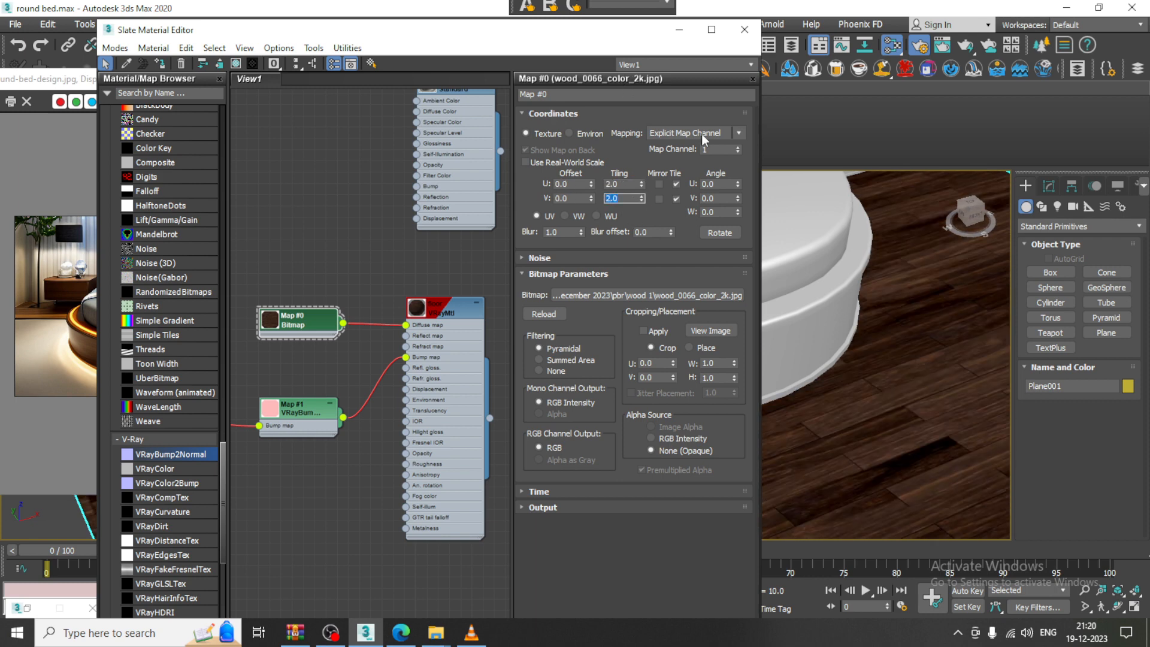
# Minimize the material editor and select the round bed base in the Perspective view
pyautogui.click(680, 30)
pyautogui.scroll(-2, 786, 321)
pyautogui.scroll(-3, 786, 322)
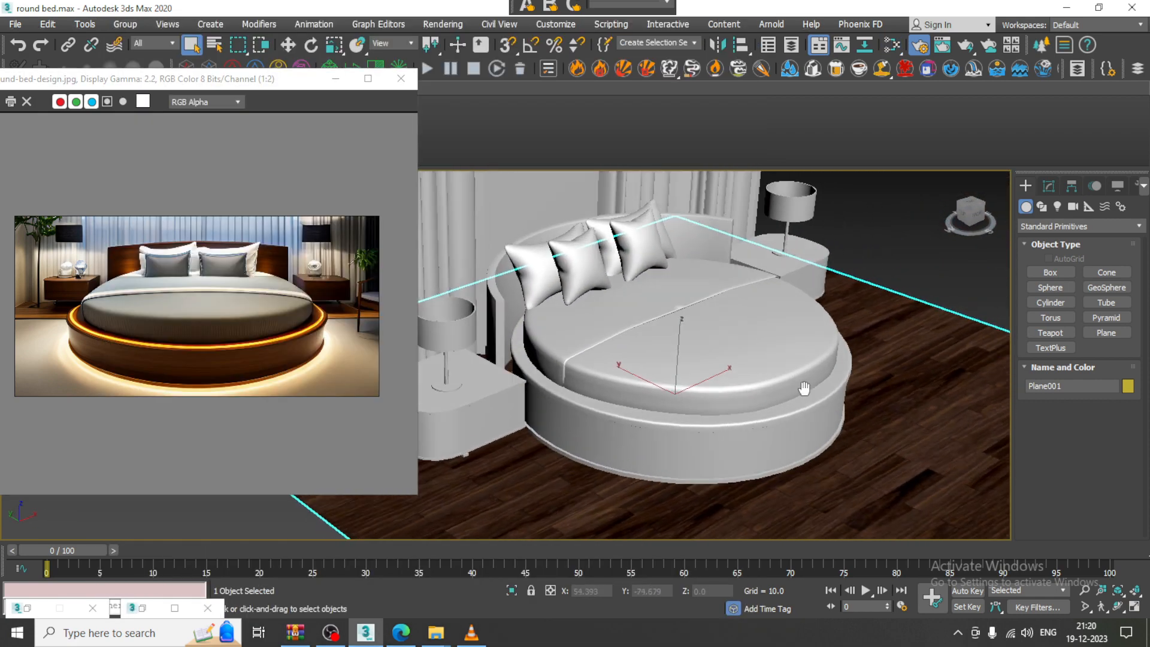
pyautogui.scroll(5, 773, 401)
pyautogui.scroll(-5, 844, 394)
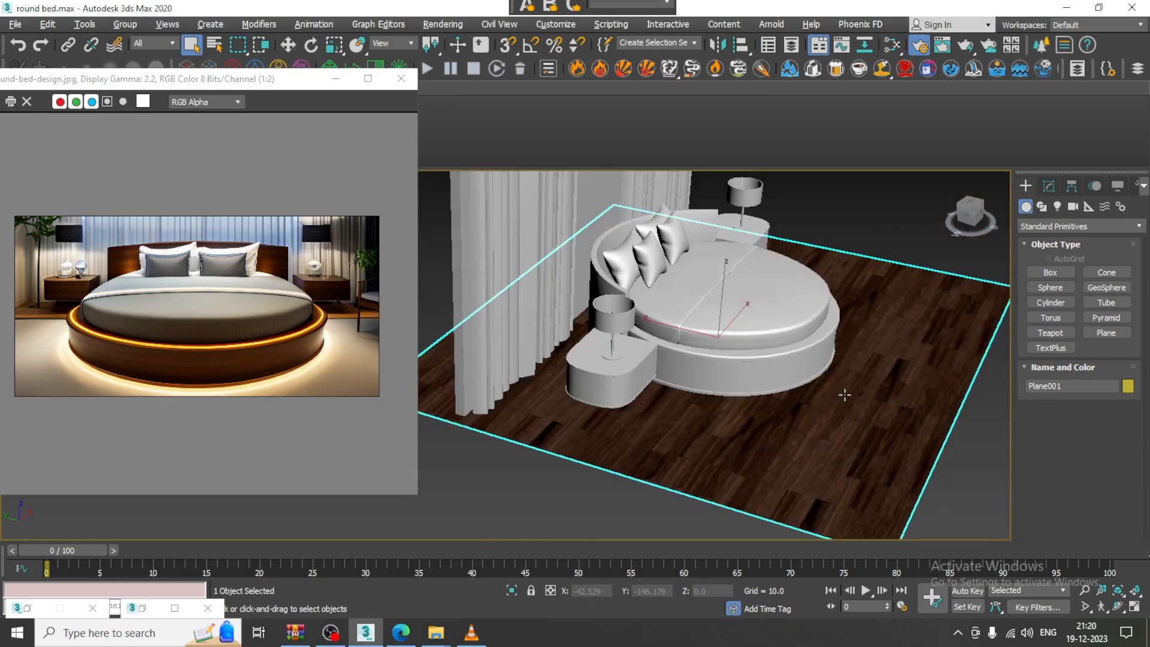
pyautogui.keyDown('alt'); pyautogui.moveTo(845, 393); pyautogui.dragTo(708, 398, button='middle'); pyautogui.keyUp('alt')
pyautogui.scroll(2, 757, 406)
pyautogui.scroll(5, 708, 398)
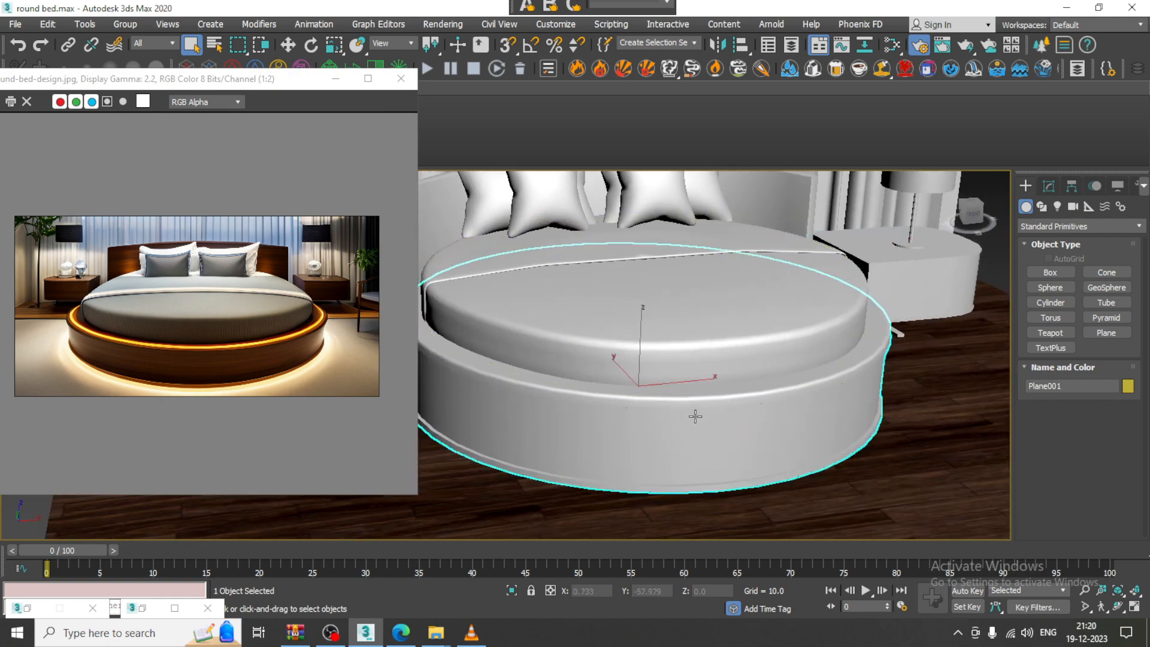
pyautogui.click(708, 388)
pyautogui.keyDown('alt'); pyautogui.moveTo(694, 356); pyautogui.dragTo(731, 360, button='middle'); pyautogui.keyUp('alt')
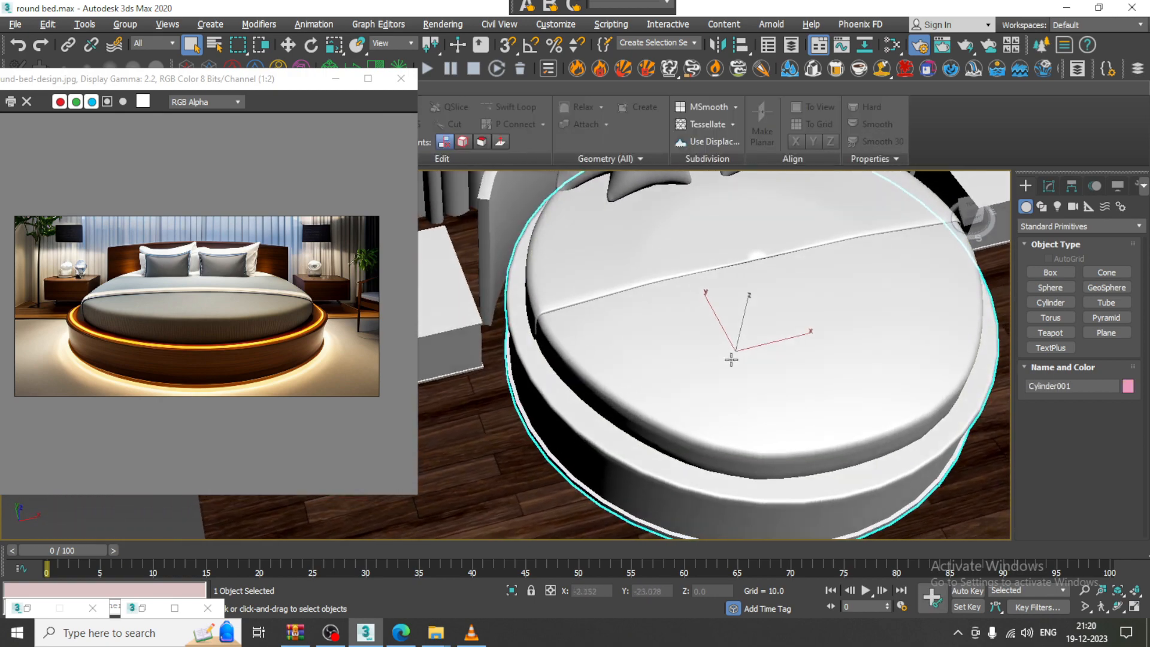
# Toggle edged faces and maximize the Top viewport centred on the bed
pyautogui.press('F4')
pyautogui.press('F4')
pyautogui.hotkey('alt', 'w')
pyautogui.rightClick(465, 271)
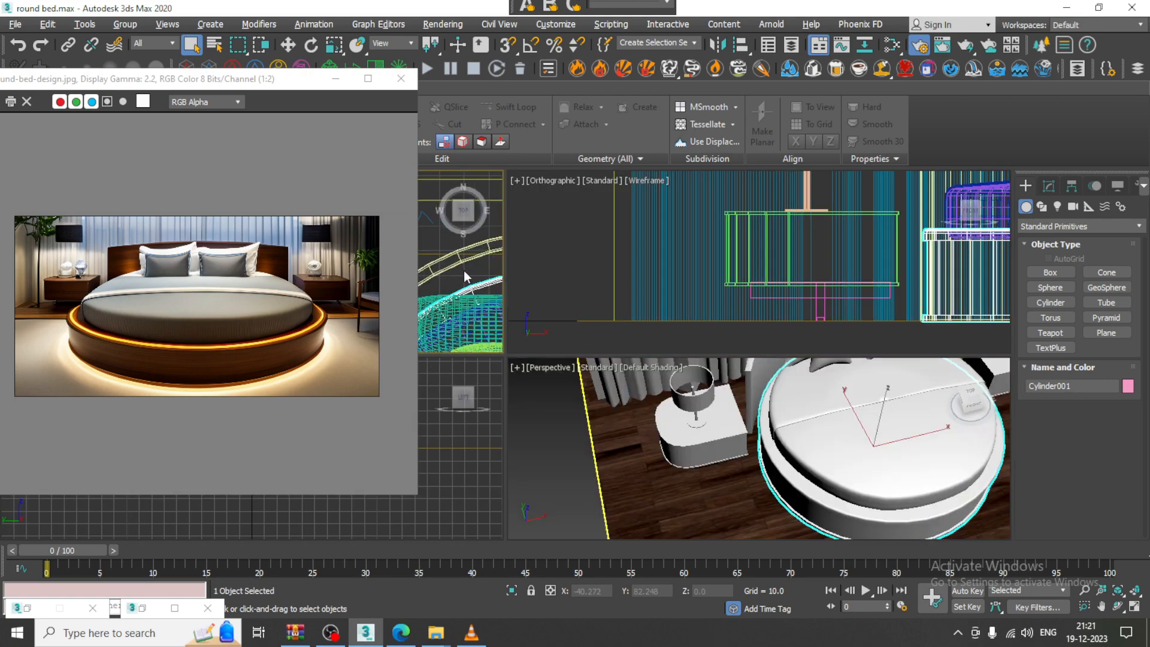
pyautogui.hotkey('alt', 'w')
pyautogui.moveTo(688, 275); pyautogui.dragTo(631, 255, button='middle')
# Draw a cylinder from the bed centre to its edge and set it to 32 sides
pyautogui.press('w')
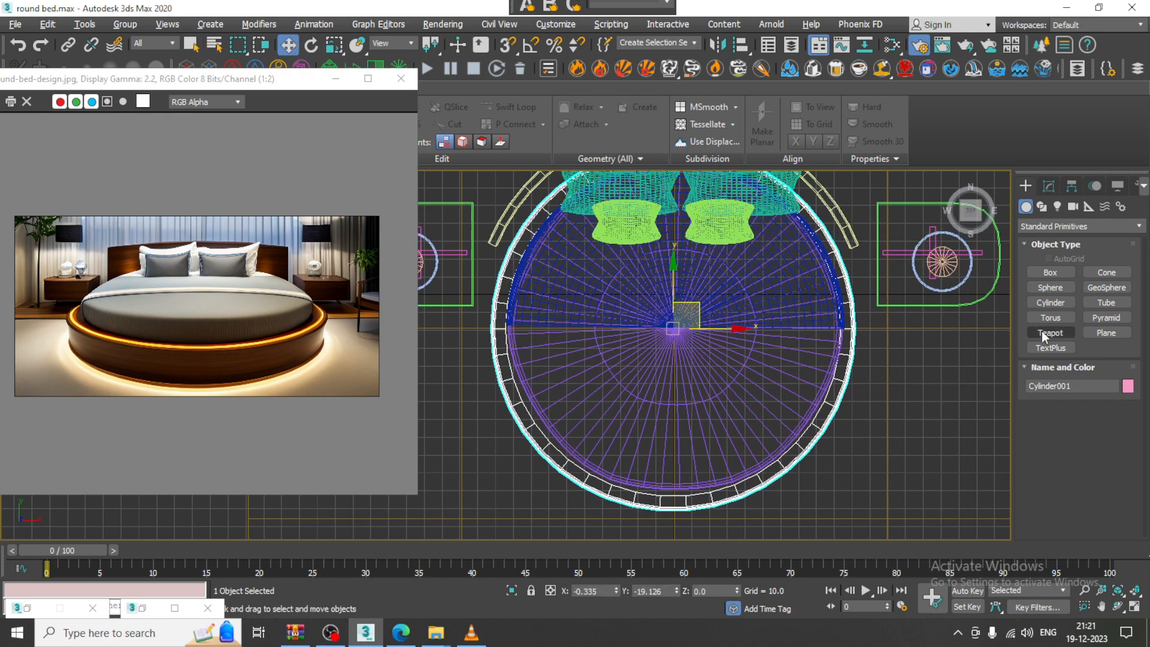
pyautogui.click(1049, 303)
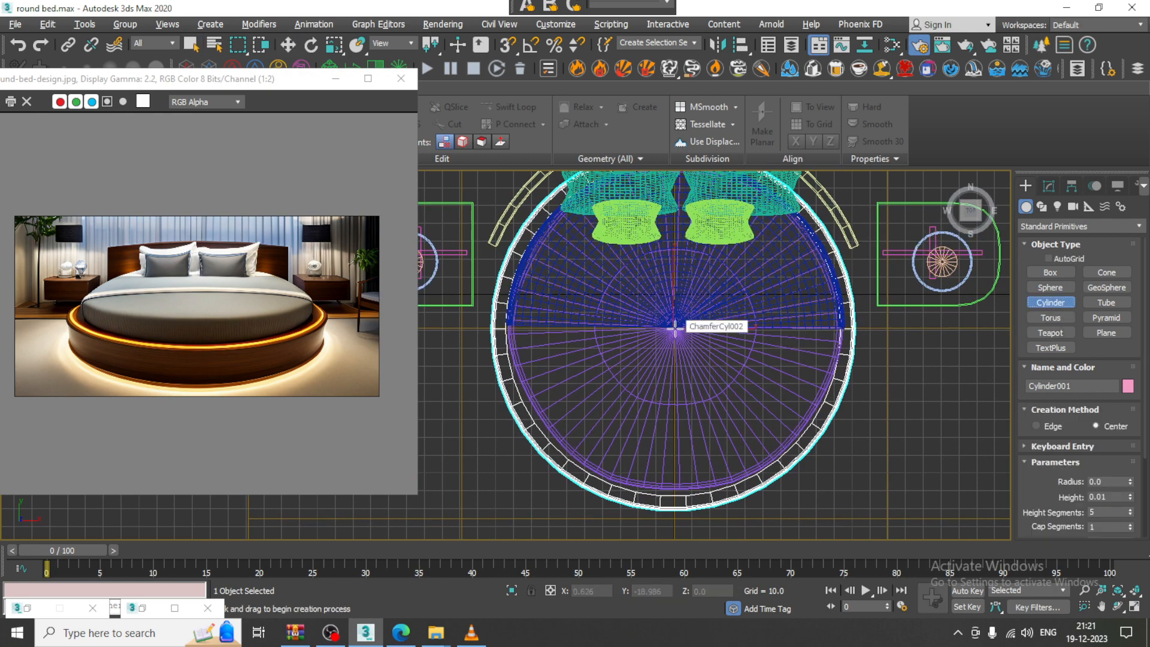
pyautogui.moveTo(675, 329); pyautogui.dragTo(813, 443)
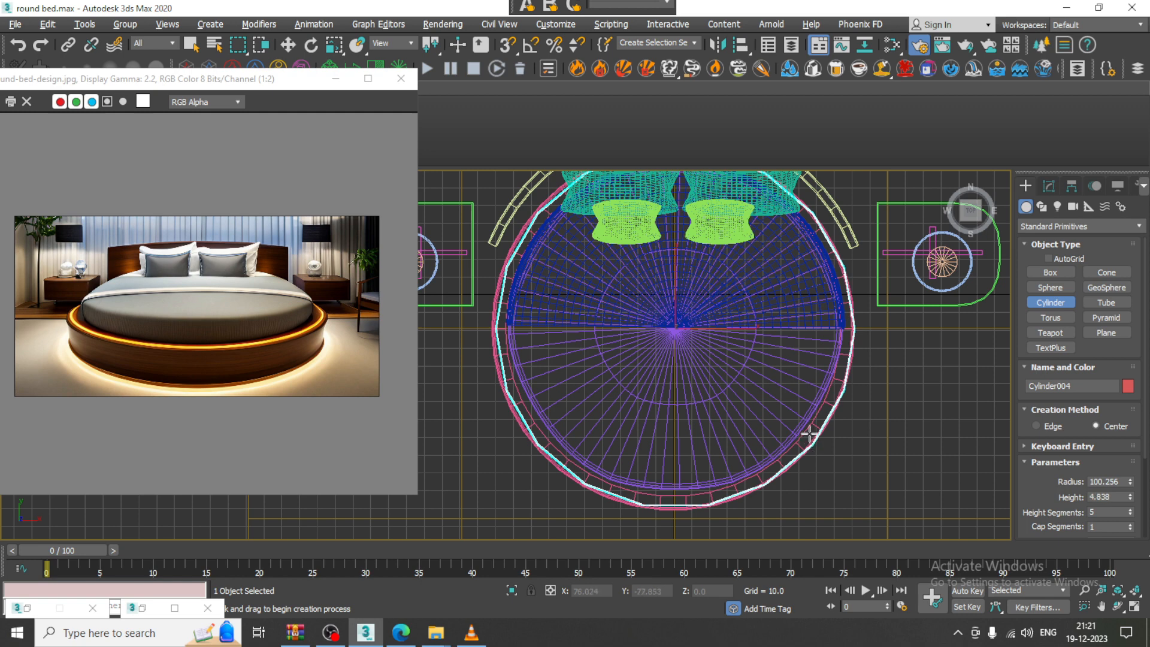
pyautogui.click(1058, 182)
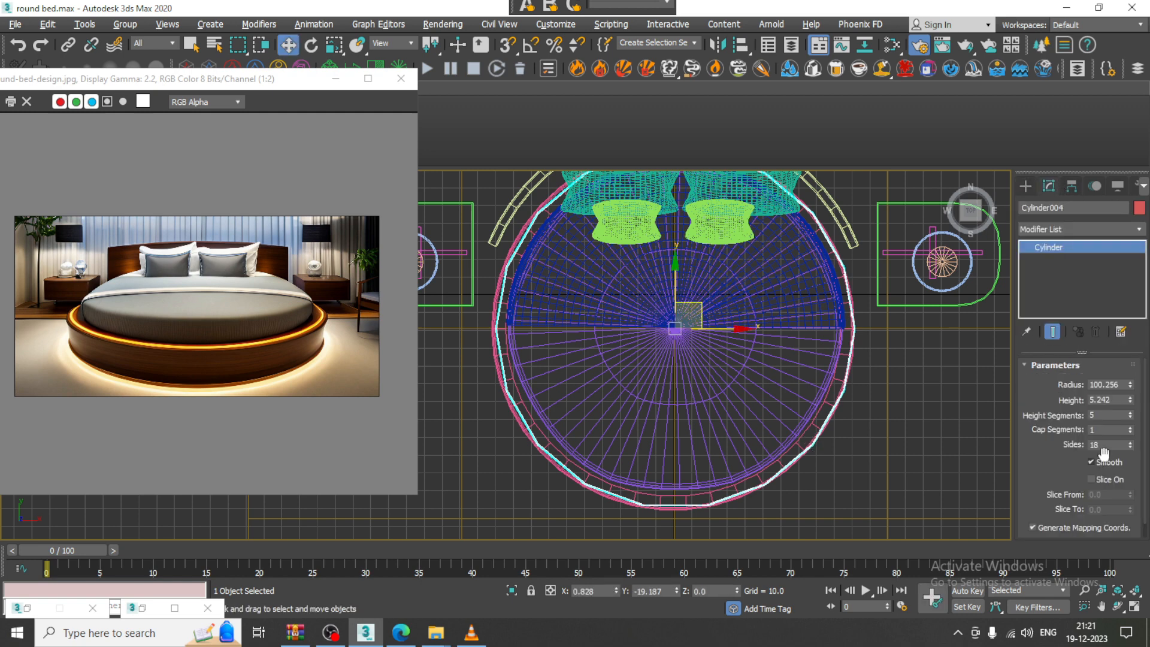
pyautogui.moveTo(1132, 446); pyautogui.dragTo(1130, 429)
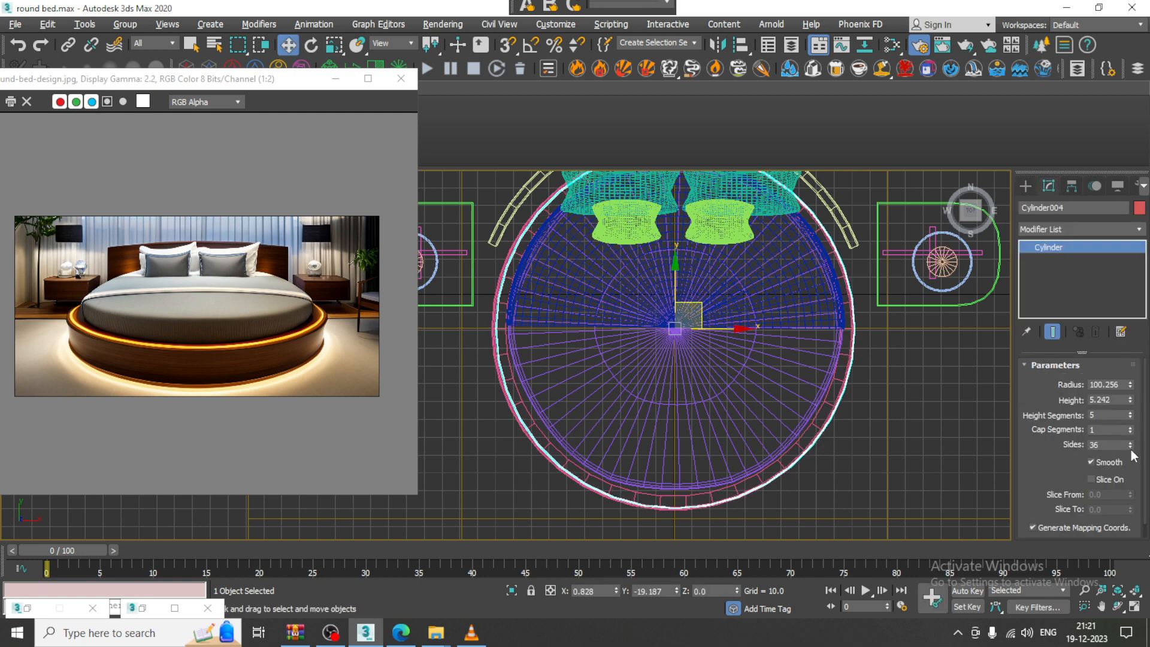
pyautogui.click(1133, 448)
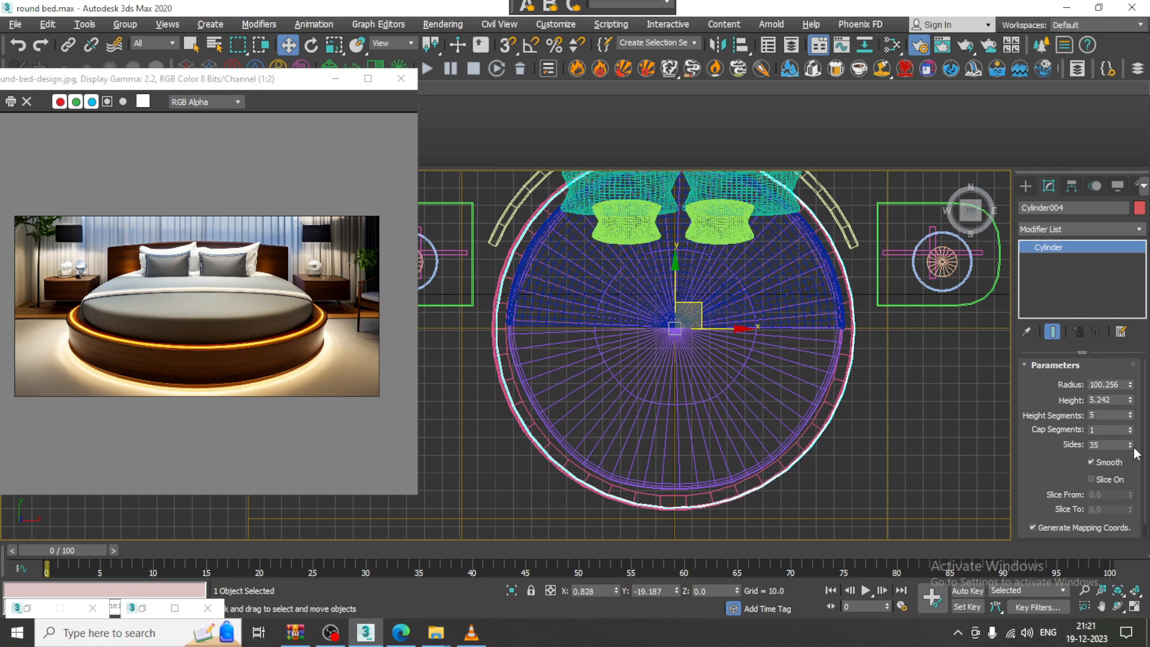
pyautogui.click(1134, 448)
pyautogui.click(1133, 447)
pyautogui.click(1133, 448)
# In the maximized Perspective view, raise the cylinder up onto the bed top
pyautogui.hotkey('alt', 'w')
pyautogui.middleClick(837, 423)
pyautogui.hotkey('alt', 'w')
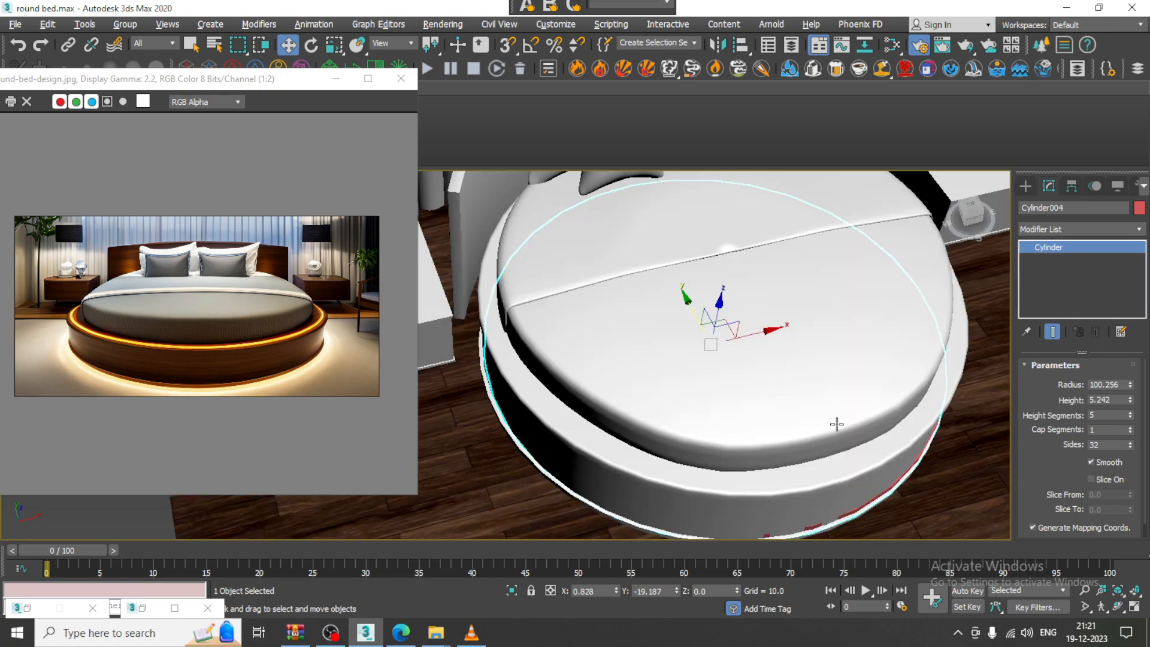
pyautogui.keyDown('alt'); pyautogui.moveTo(820, 358); pyautogui.dragTo(765, 332, button='middle'); pyautogui.keyUp('alt')
pyautogui.moveTo(723, 304); pyautogui.dragTo(687, 247)
# Isolate the cylinder and frame it in the Perspective view with edged faces shown
pyautogui.hotkey('alt', 'w')
pyautogui.middleClick(447, 282)
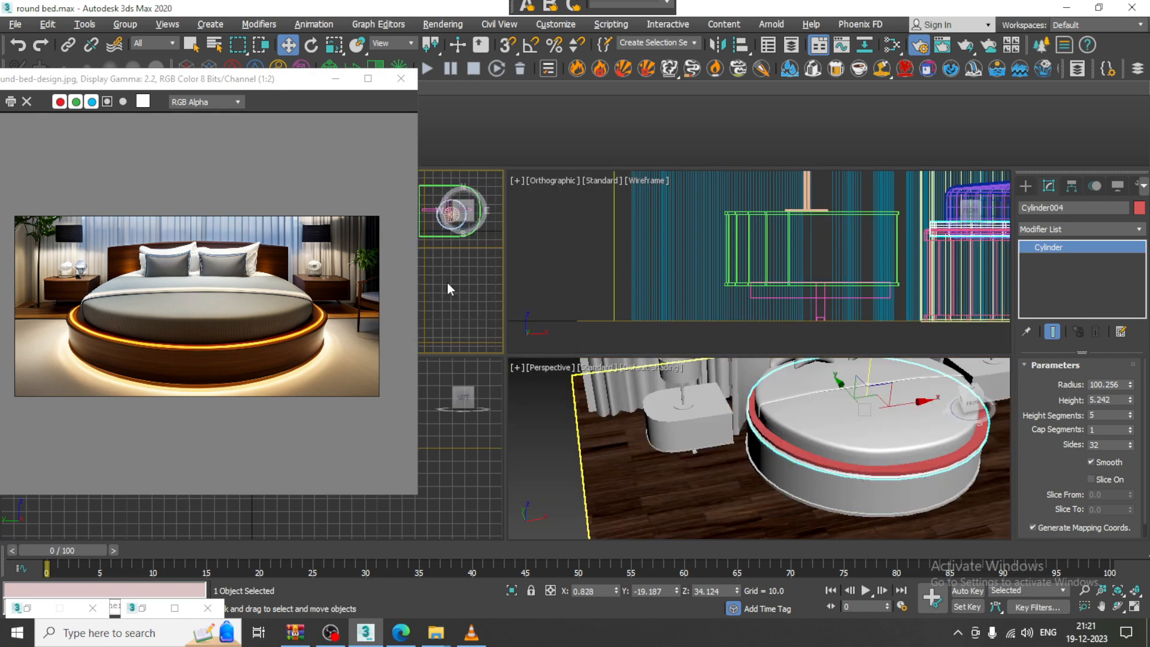
pyautogui.hotkey('alt', 'w')
pyautogui.hotkey('alt', 'q')
pyautogui.hotkey('alt', 'w')
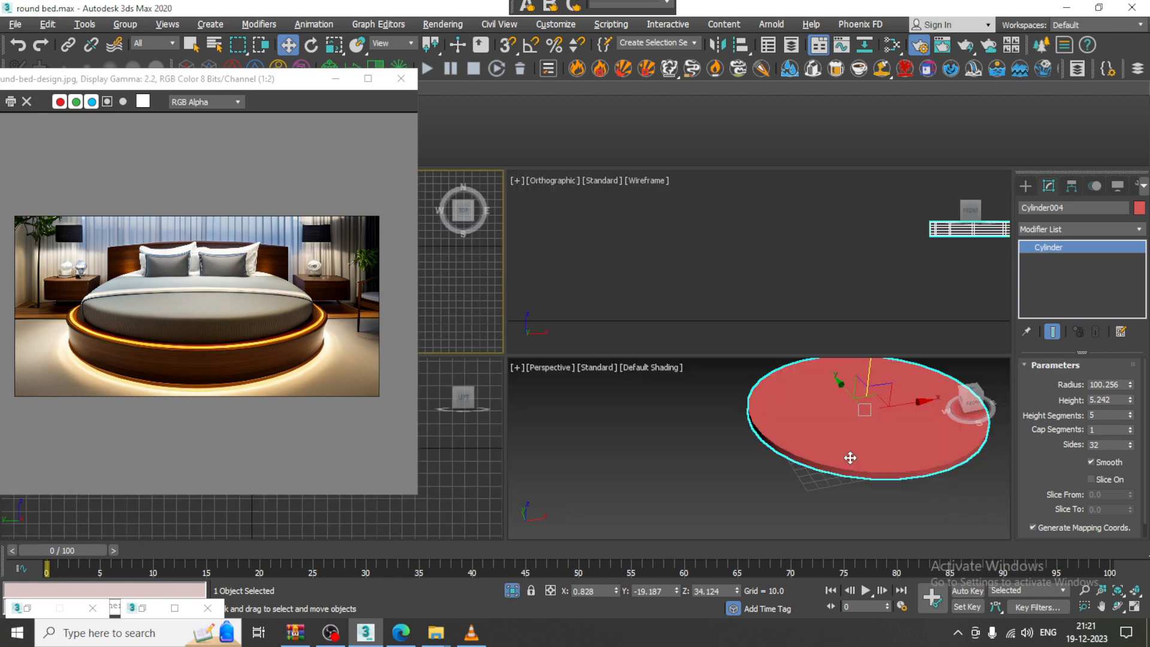
pyautogui.middleClick(850, 459)
pyautogui.hotkey('alt', 'w')
pyautogui.moveTo(796, 393); pyautogui.dragTo(762, 390, button='middle')
pyautogui.press('F4')
# Reduce the cylinder's Height Segments to 1 and convert it to Editable Poly
pyautogui.rightClick(1130, 416)
pyautogui.rightClick(737, 318)
pyautogui.moveTo(805, 474)
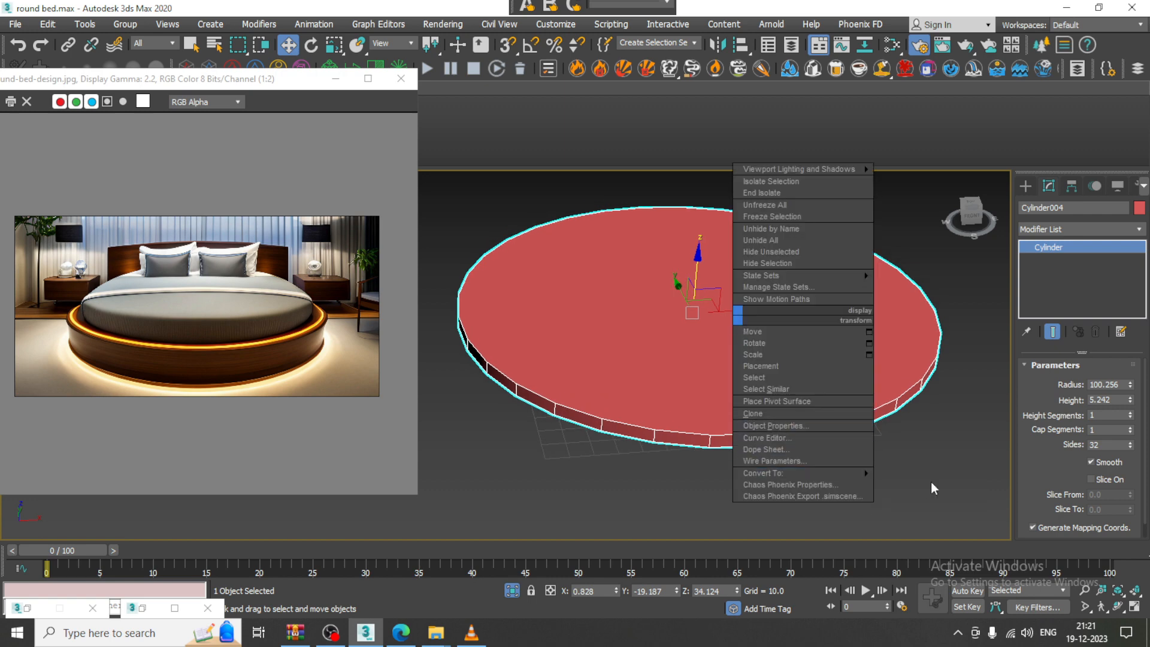
pyautogui.click(947, 485)
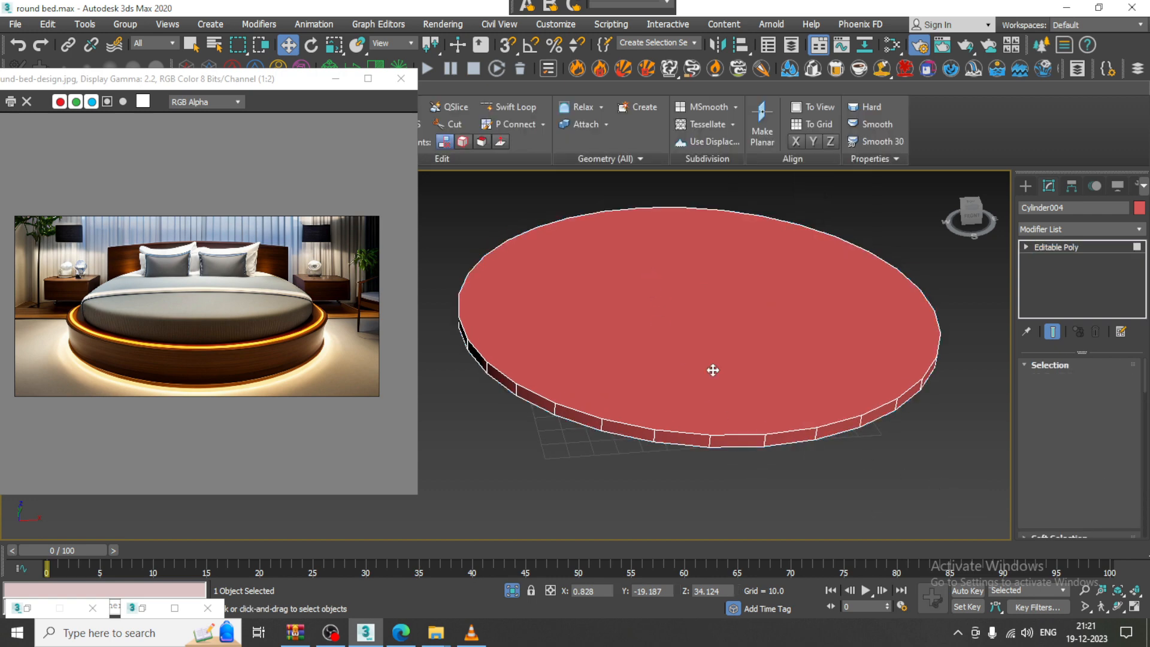
# In Polygon mode, select the disc's top and bottom faces
pyautogui.press('4')
pyautogui.click(776, 307)
pyautogui.scroll(-1, 776, 307)
pyautogui.moveTo(777, 318); pyautogui.dragTo(801, 295, button='middle')
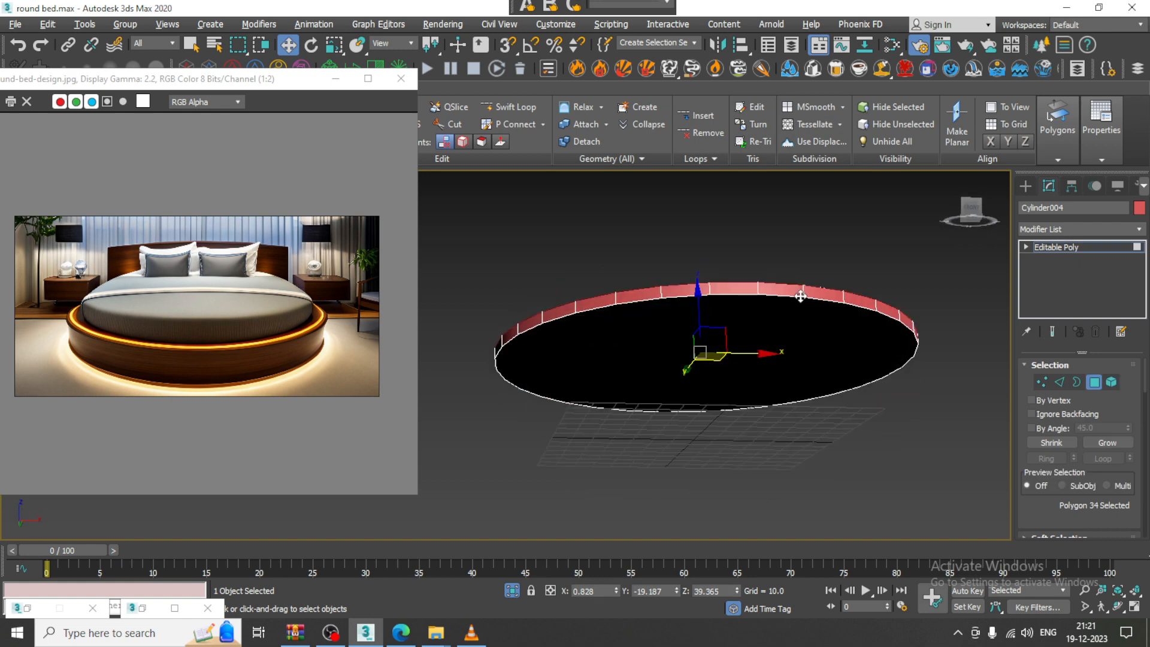
pyautogui.keyDown('ctrl'); pyautogui.click(761, 360); pyautogui.keyUp('ctrl')
pyautogui.keyDown('alt'); pyautogui.moveTo(881, 317); pyautogui.dragTo(862, 400, button='middle'); pyautogui.keyUp('alt')
pyautogui.moveTo(1065, 513); pyautogui.dragTo(1066, 320)
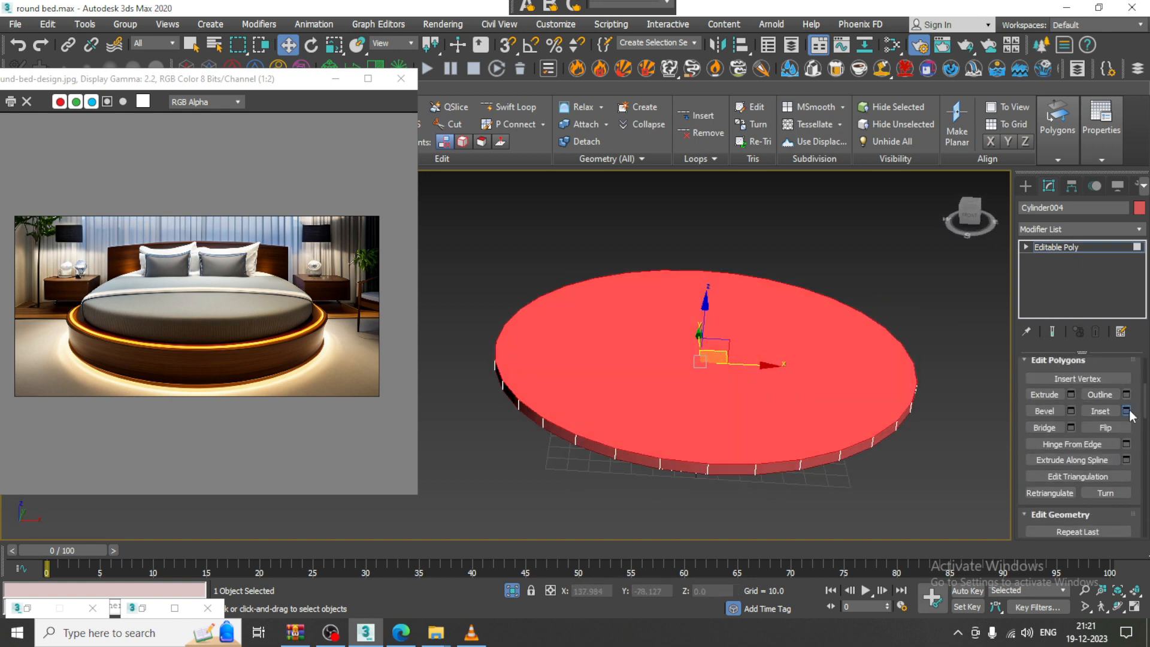
# Inset the selected polygons by about 5.95 and end isolation to show the whole bedroom
pyautogui.click(1127, 411)
pyautogui.moveTo(523, 390); pyautogui.dragTo(563, 325)
pyautogui.rightClick(660, 248)
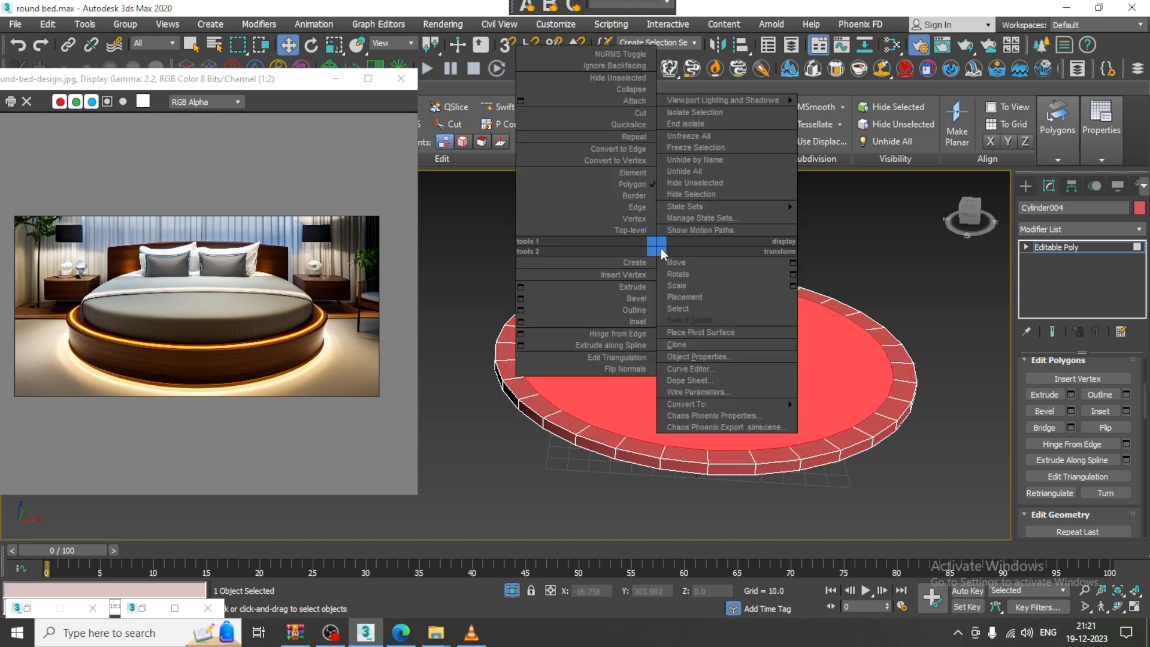
pyautogui.click(707, 138)
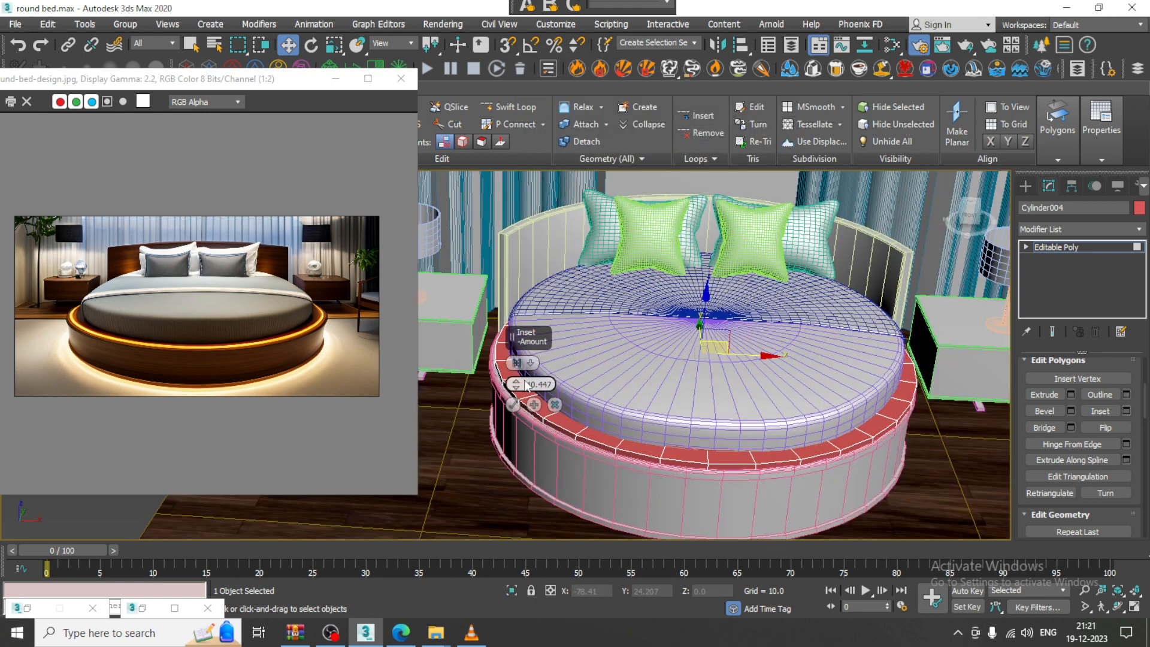
pyautogui.moveTo(516, 386); pyautogui.dragTo(505, 151)
pyautogui.moveTo(531, 363); pyautogui.dragTo(557, 418)
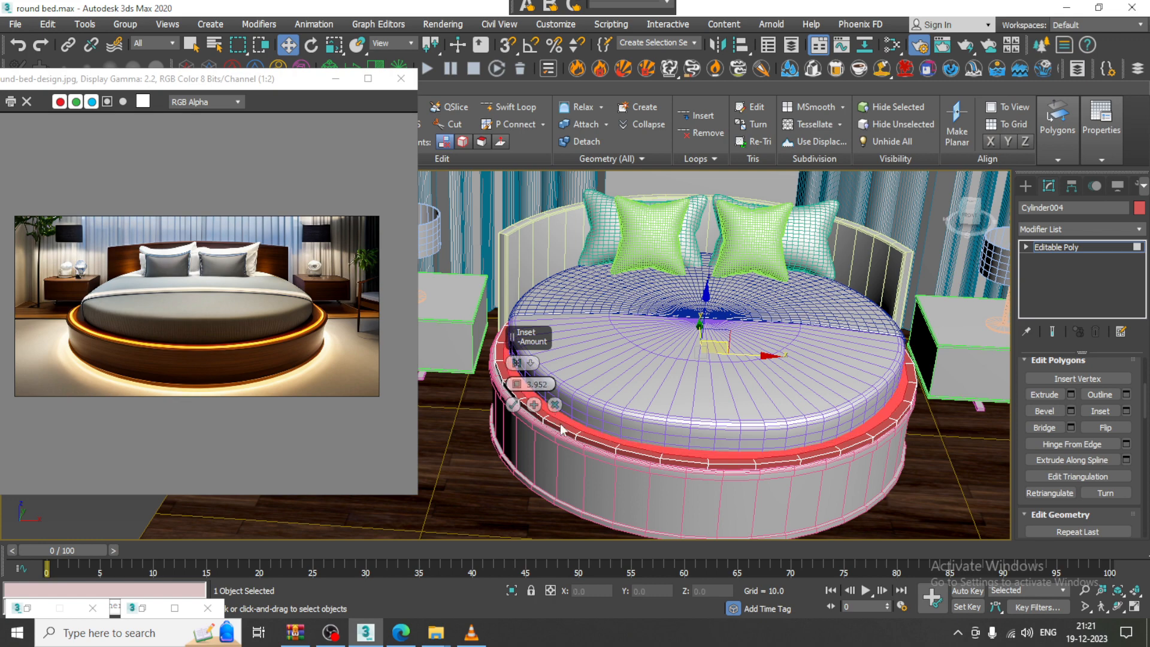
pyautogui.click(514, 404)
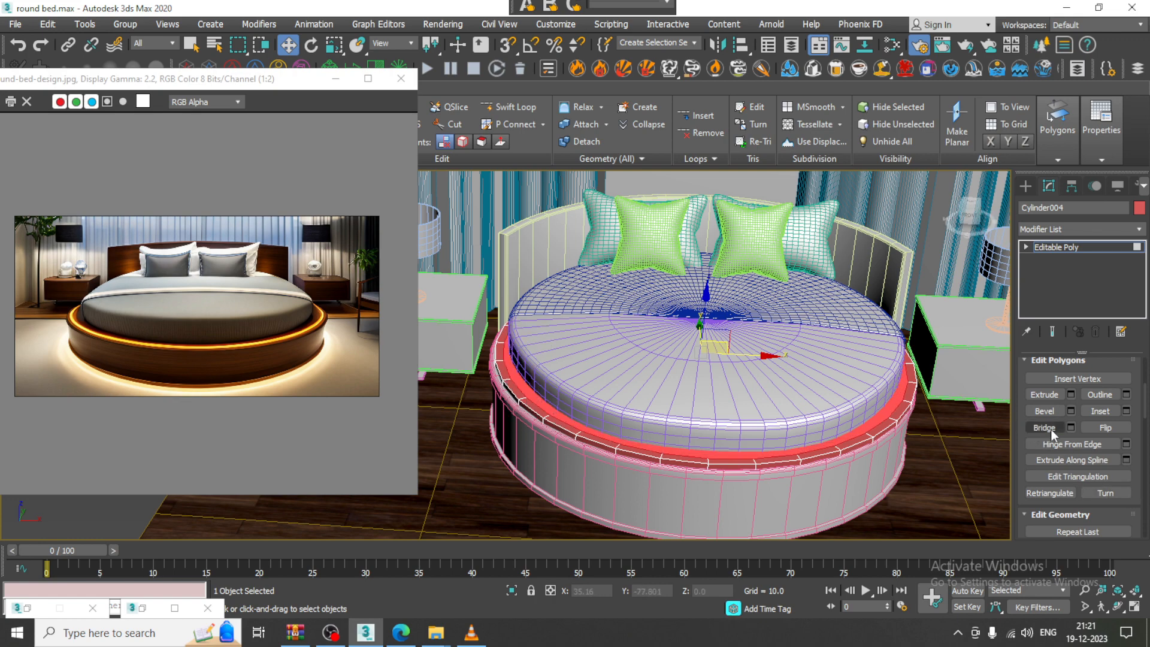
pyautogui.keyDown('alt'); pyautogui.moveTo(585, 372); pyautogui.dragTo(586, 401, button='middle'); pyautogui.keyUp('alt')
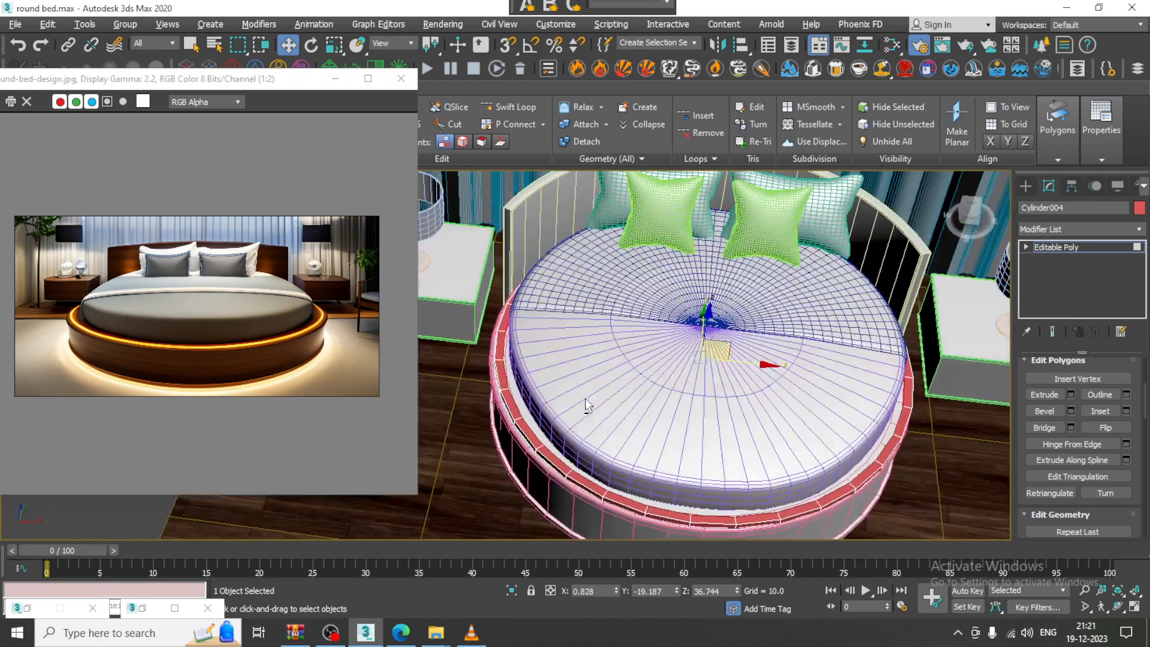
# Return to the Editable Poly object level and move the ring sideways into place
pyautogui.click(1078, 247)
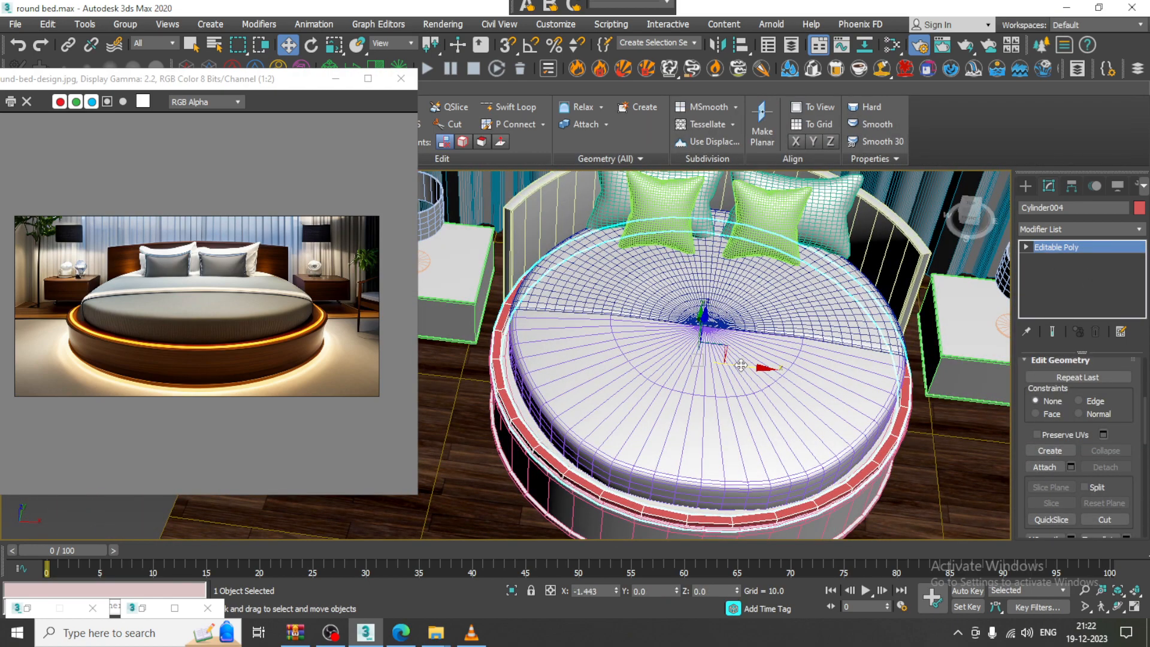
pyautogui.moveTo(741, 365); pyautogui.dragTo(745, 366)
pyautogui.keyDown('alt'); pyautogui.moveTo(736, 407); pyautogui.dragTo(711, 365, button='middle'); pyautogui.keyUp('alt')
pyautogui.scroll(3, 706, 364)
# Scale the ring to 80% on Z to flatten it
pyautogui.press('r')
pyautogui.moveTo(707, 295); pyautogui.dragTo(706, 312)
pyautogui.press('w')
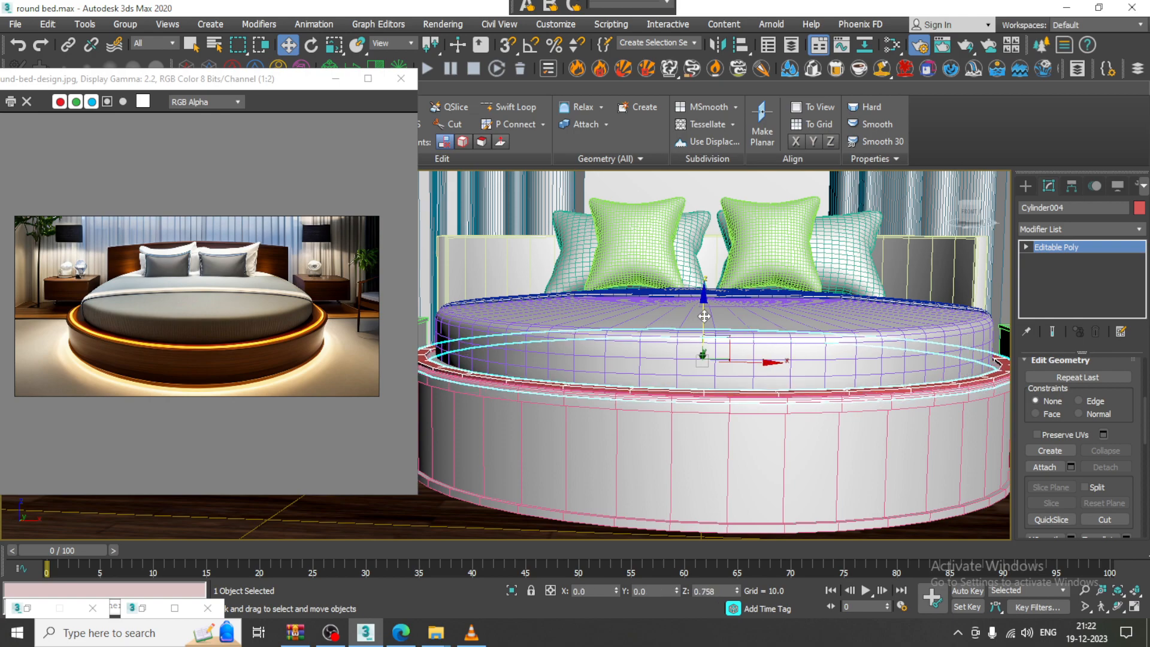
pyautogui.keyDown('alt'); pyautogui.moveTo(705, 316); pyautogui.dragTo(754, 358, button='middle'); pyautogui.keyUp('alt')
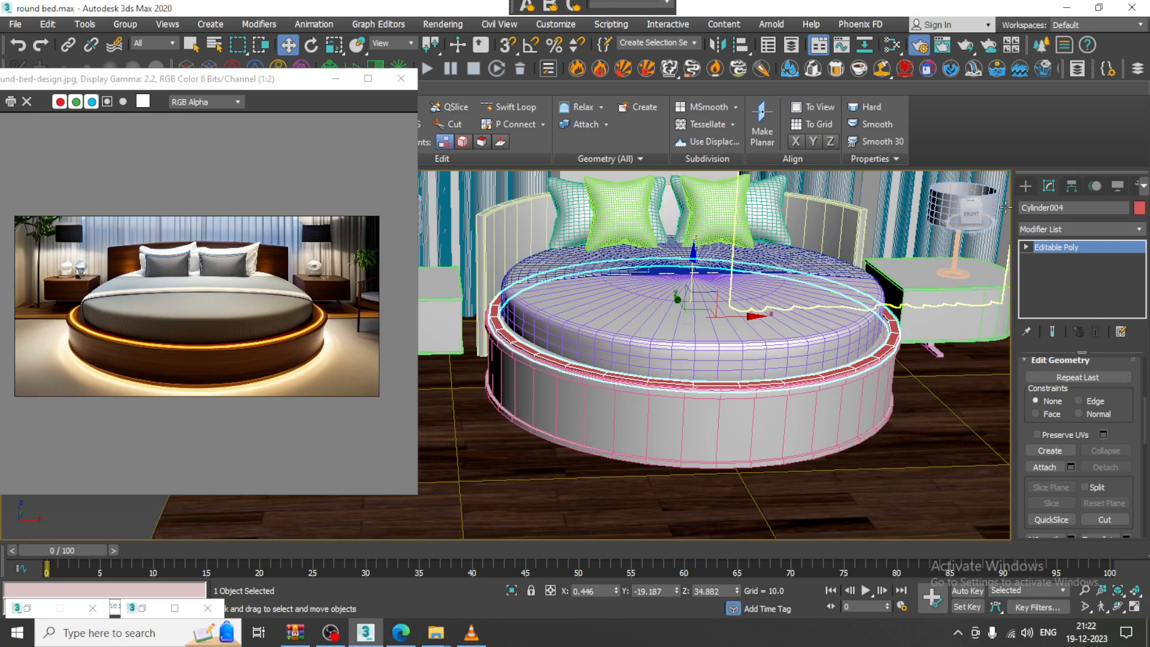
# Bring up the Create panel's Standard Primitives and view the bed from a three-quarter angle
pyautogui.click(1025, 187)
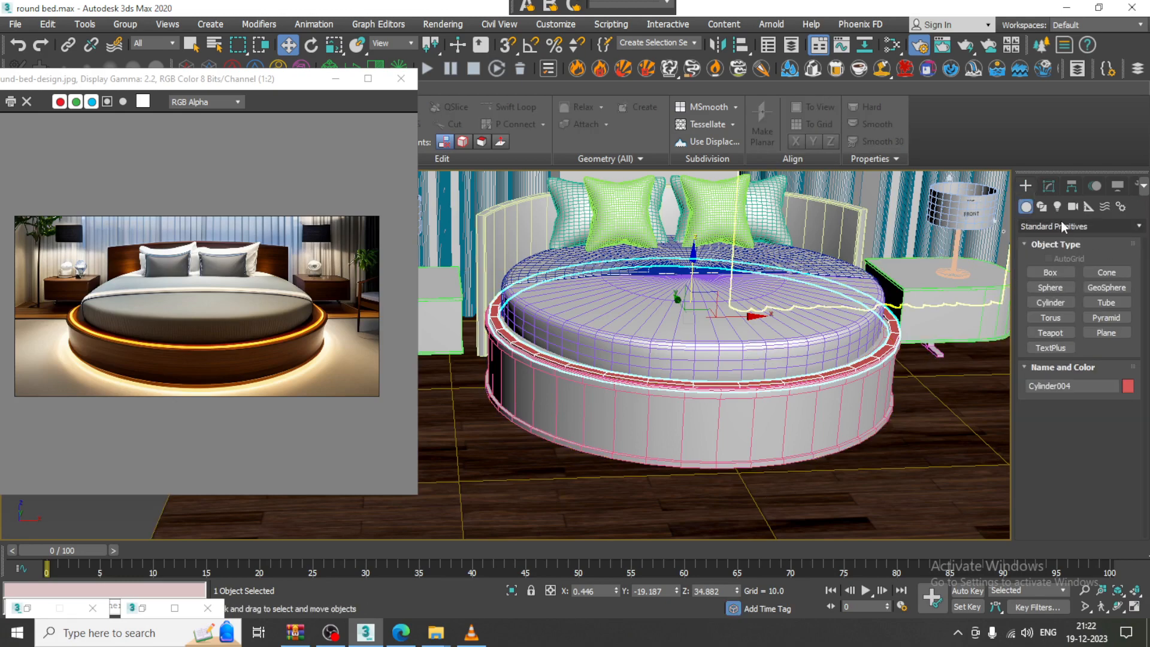
pyautogui.keyDown('alt'); pyautogui.moveTo(846, 286); pyautogui.dragTo(837, 299, button='middle'); pyautogui.keyUp('alt')
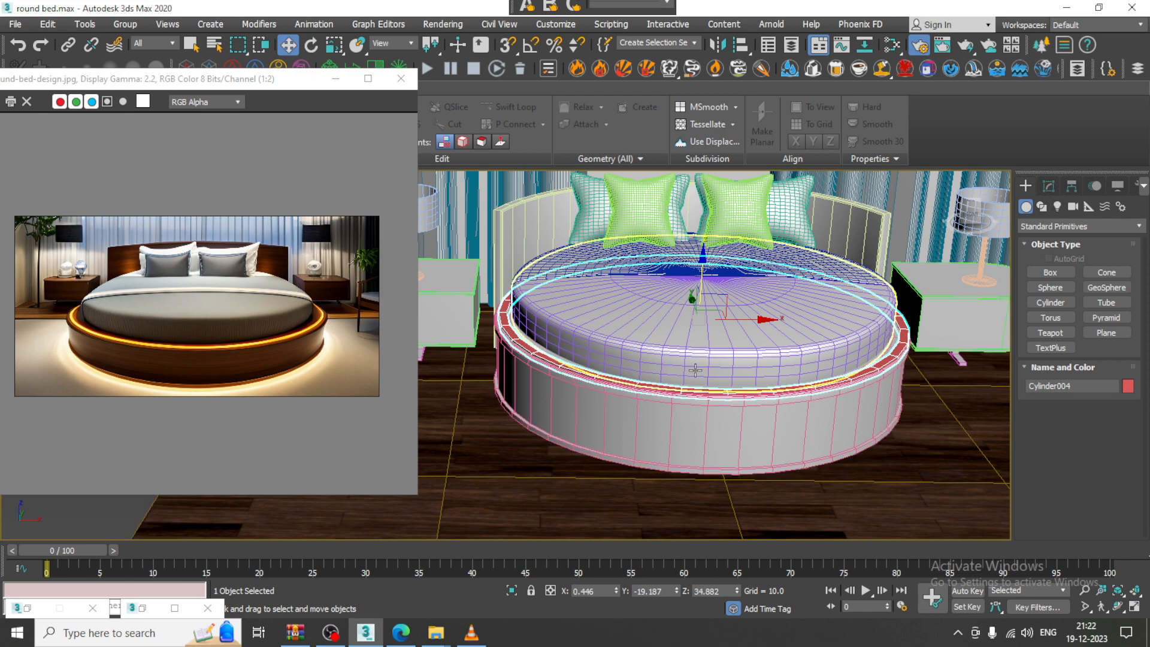
pyautogui.keyDown('alt'); pyautogui.moveTo(694, 367); pyautogui.dragTo(712, 419, button='middle'); pyautogui.keyUp('alt')
pyautogui.keyDown('alt'); pyautogui.moveTo(863, 363); pyautogui.dragTo(879, 349, button='middle'); pyautogui.keyUp('alt')
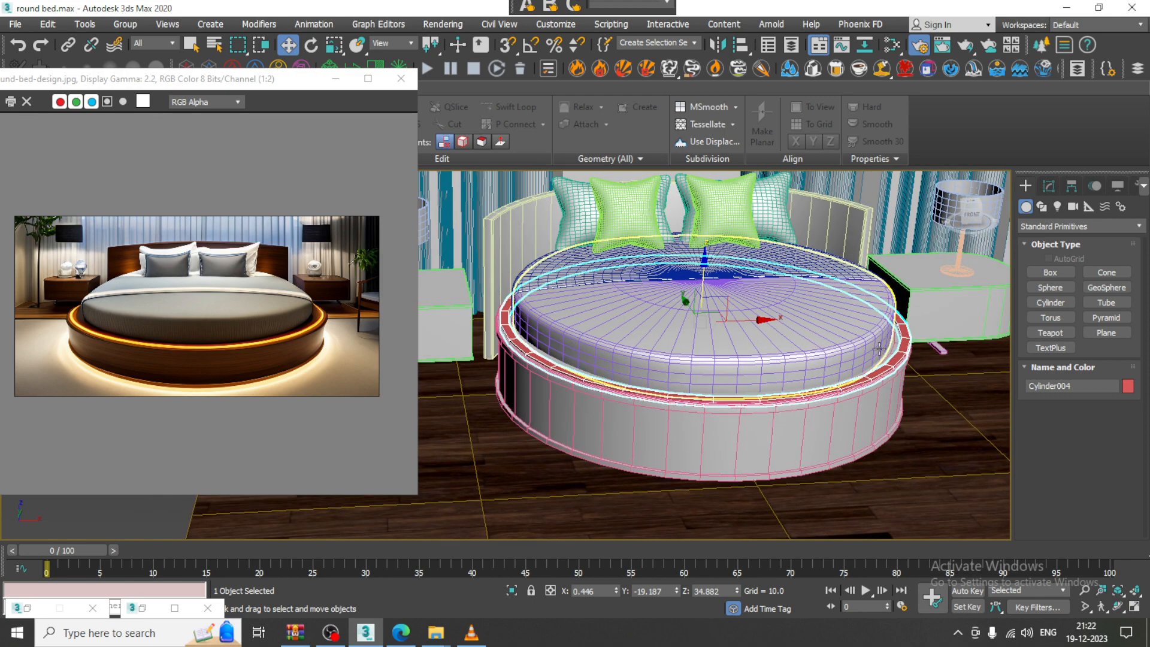
# Create a VRayLight plane on the floor beside the bed
pyautogui.click(1057, 206)
pyautogui.click(1071, 227)
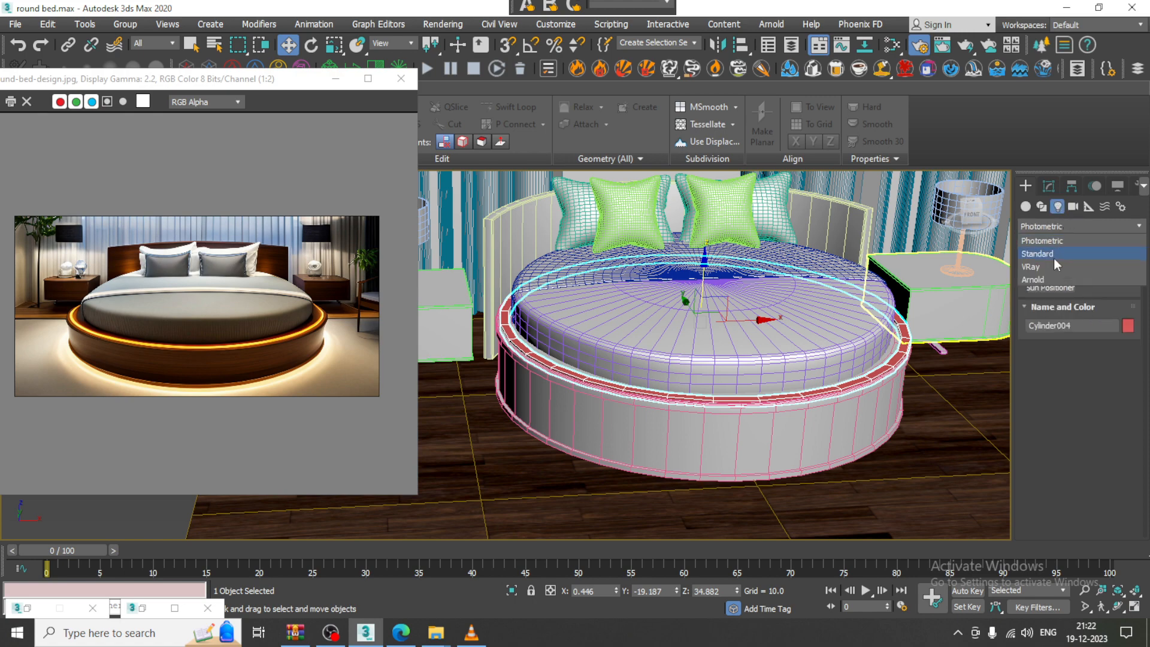
pyautogui.click(1056, 267)
pyautogui.click(1063, 275)
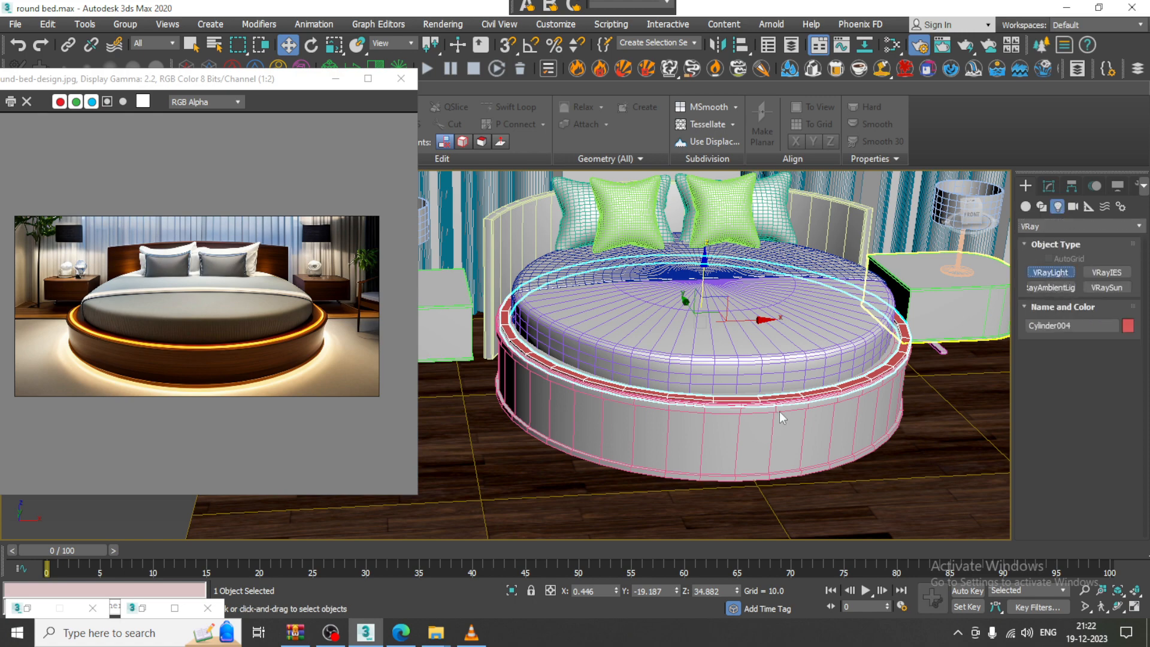
pyautogui.scroll(5, 779, 412)
pyautogui.moveTo(856, 301); pyautogui.dragTo(1007, 436)
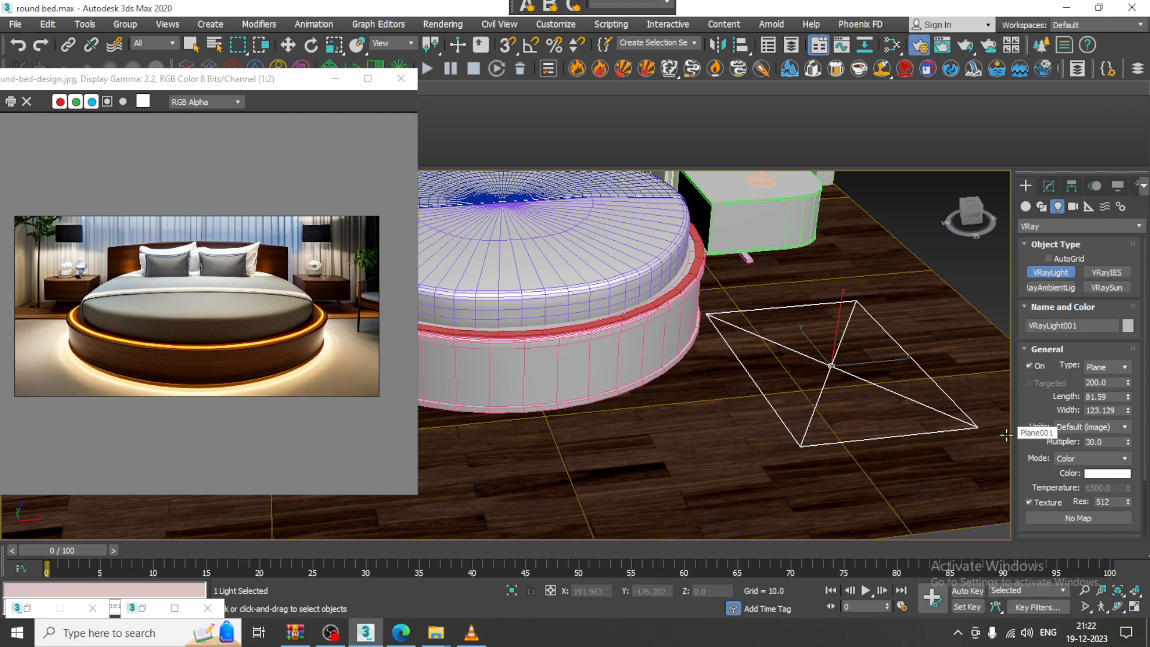
pyautogui.press('w')
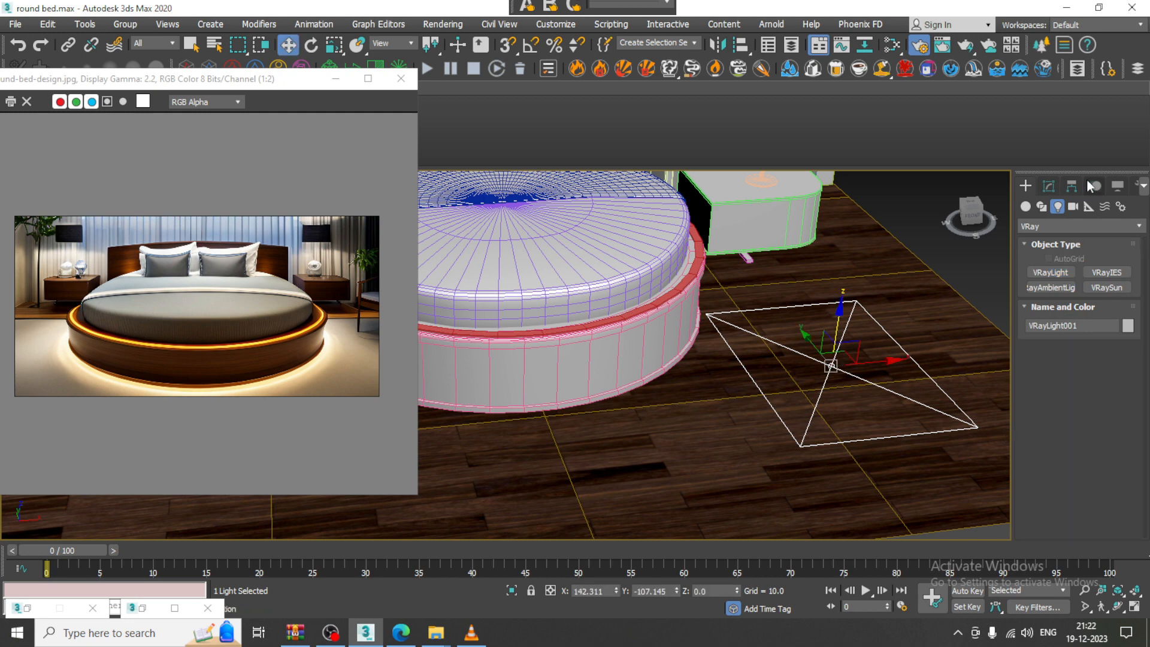
pyautogui.click(1048, 185)
pyautogui.moveTo(1038, 368); pyautogui.dragTo(1067, 447)
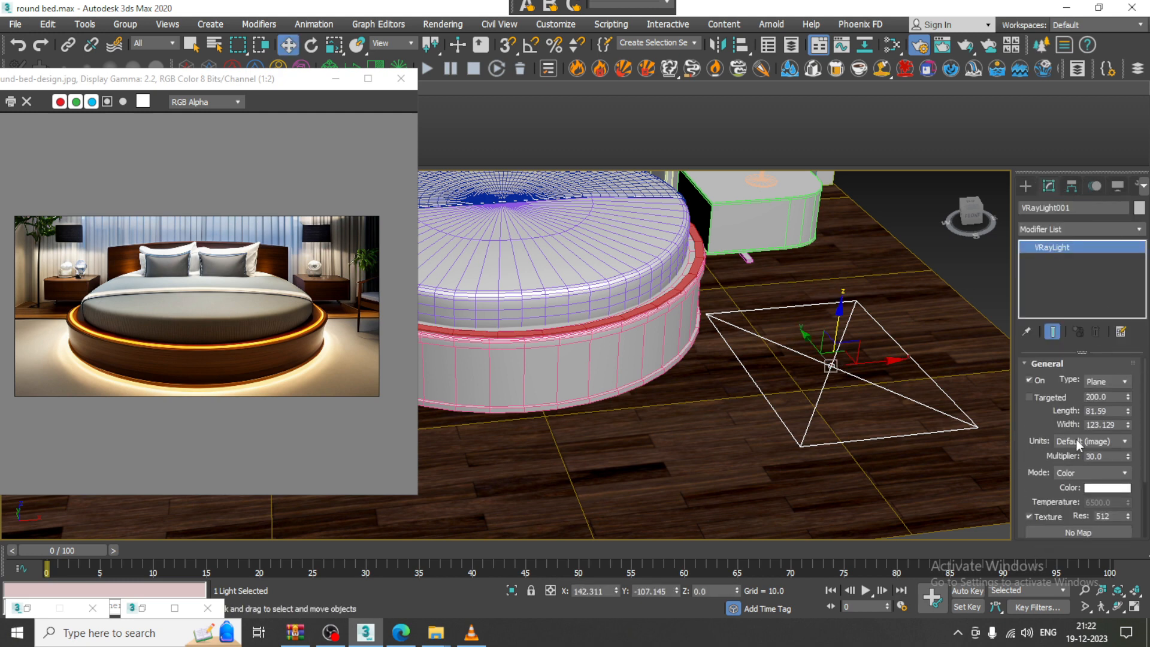
# Make it a Mesh light and pick the ring as its mesh
pyautogui.click(1125, 382)
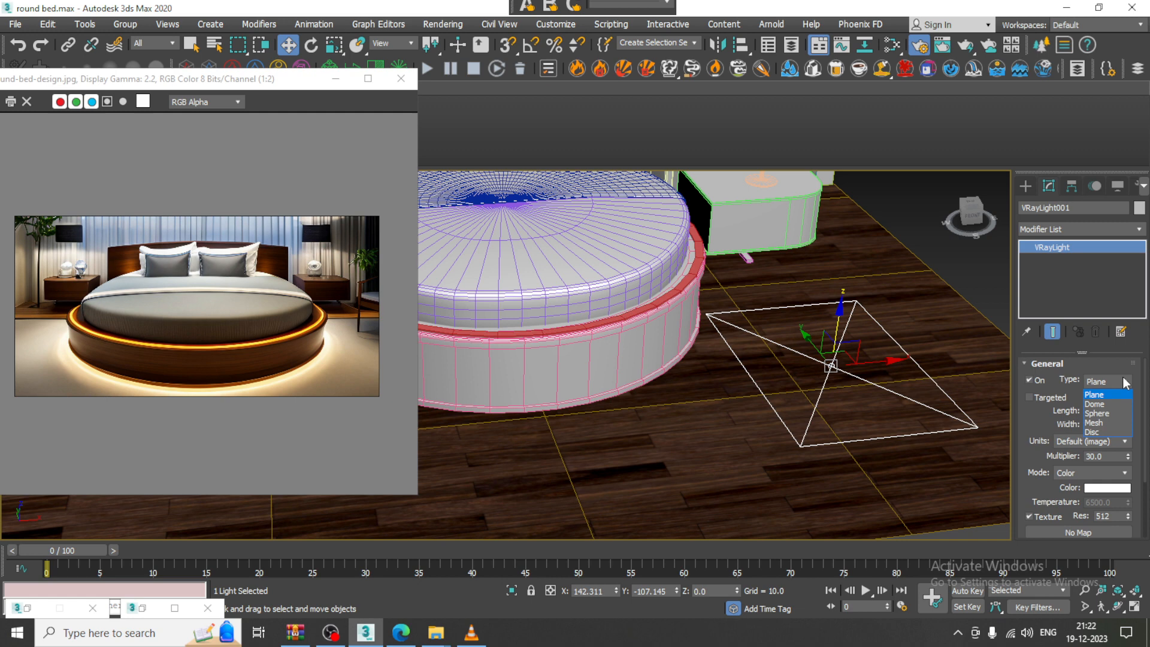
pyautogui.click(1112, 423)
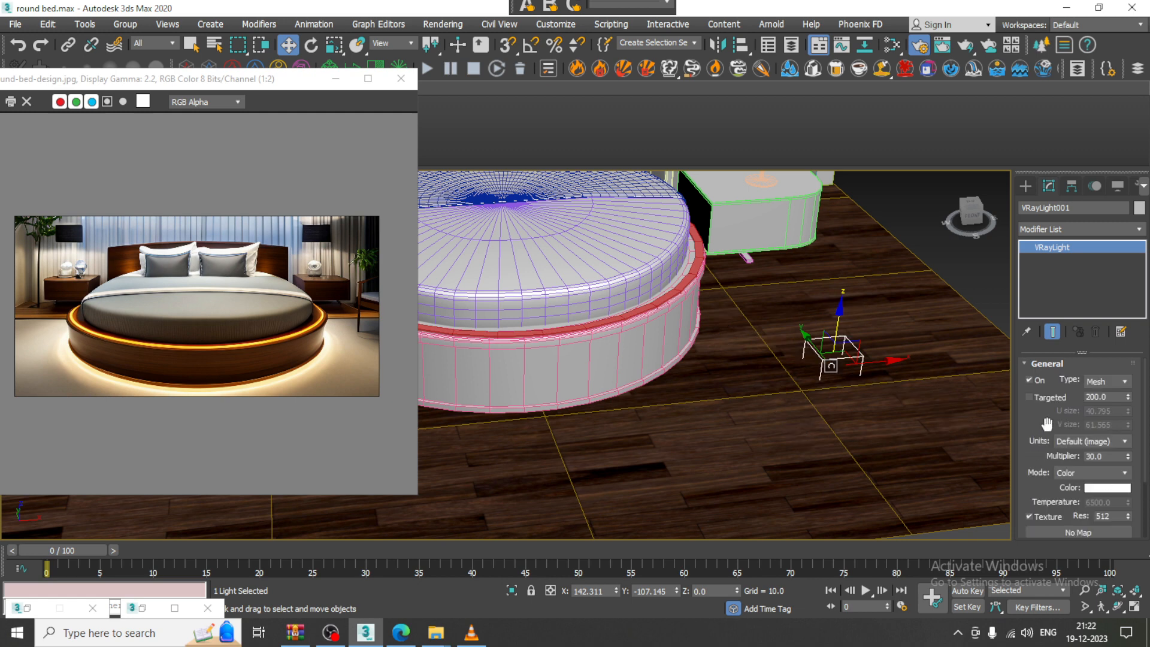
pyautogui.moveTo(1046, 424); pyautogui.dragTo(1045, 313)
pyautogui.moveTo(1053, 399); pyautogui.dragTo(1053, 481)
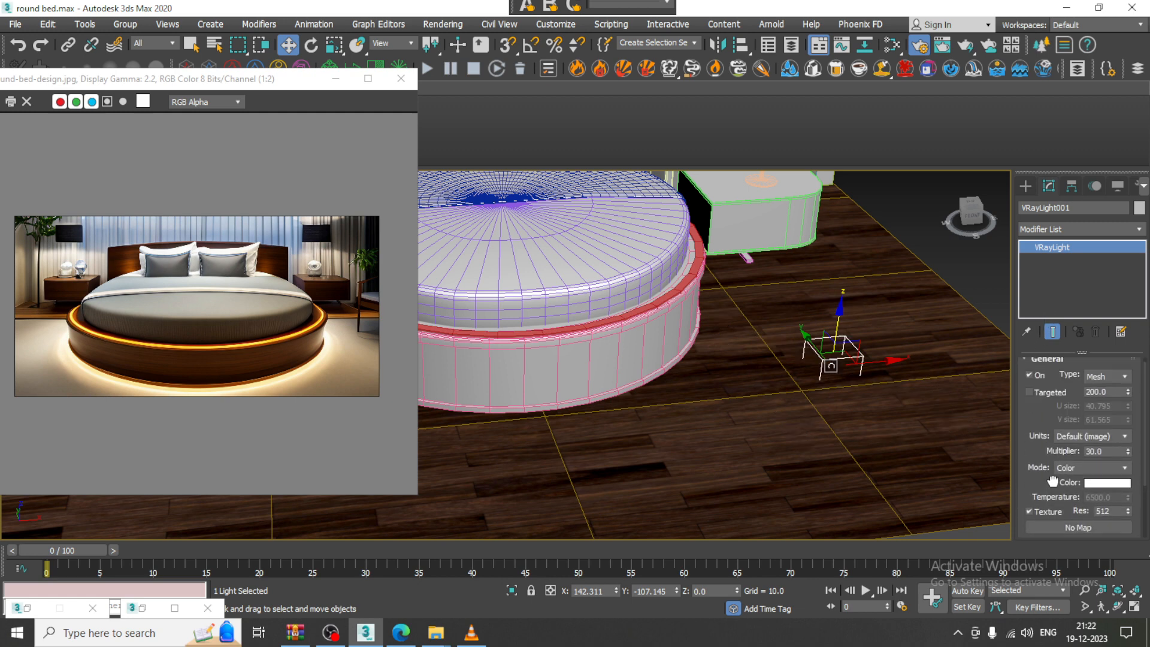
pyautogui.scroll(-3, 1053, 482)
pyautogui.click(1048, 461)
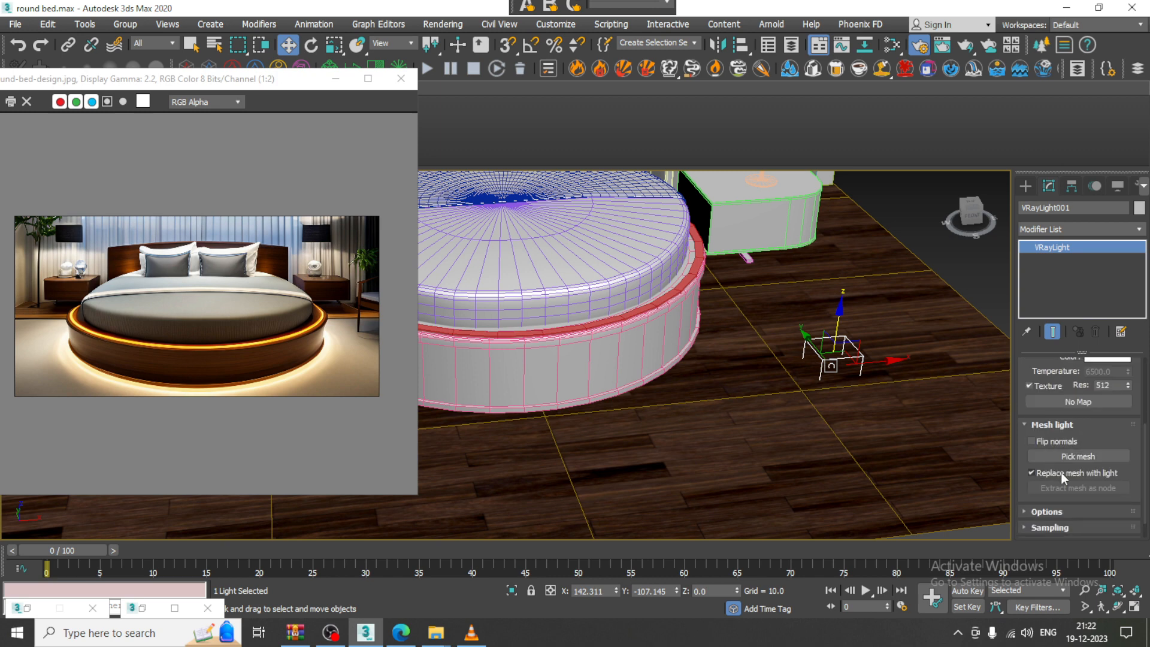
pyautogui.click(1077, 457)
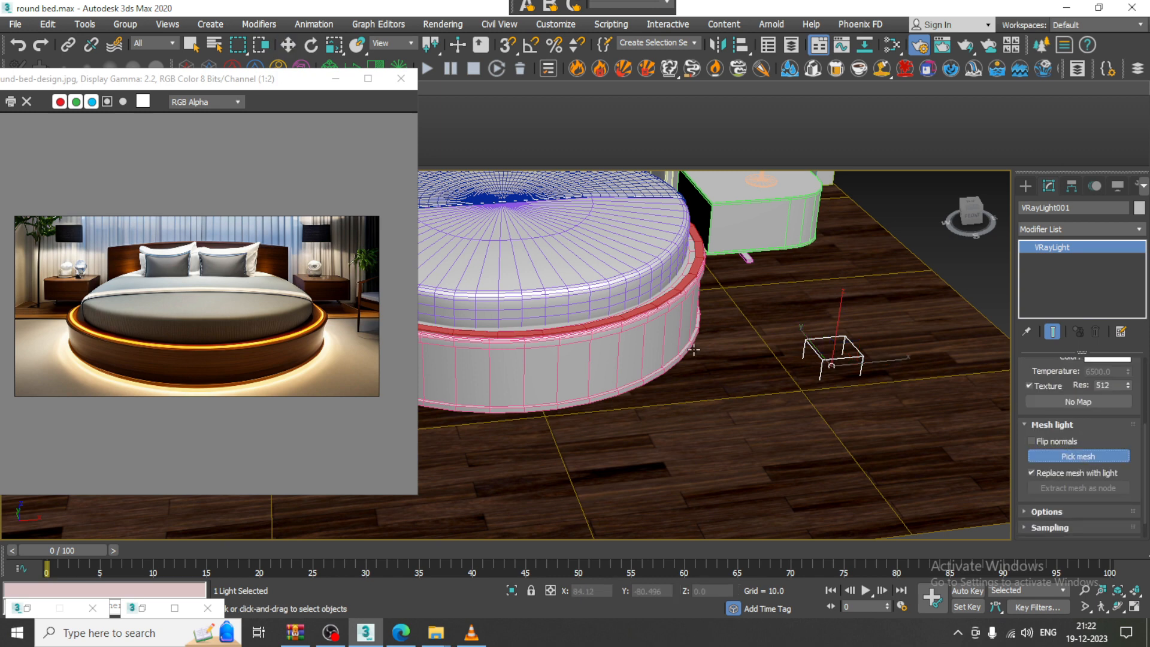
pyautogui.click(656, 305)
pyautogui.scroll(-5, 778, 386)
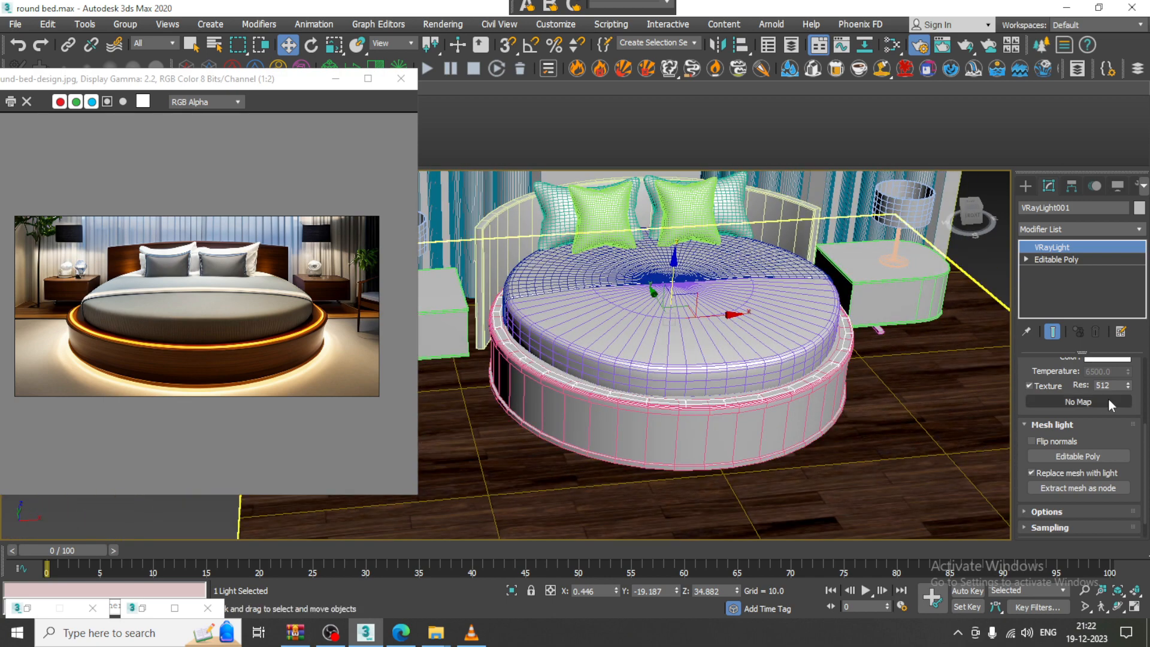
pyautogui.scroll(3, 1039, 376)
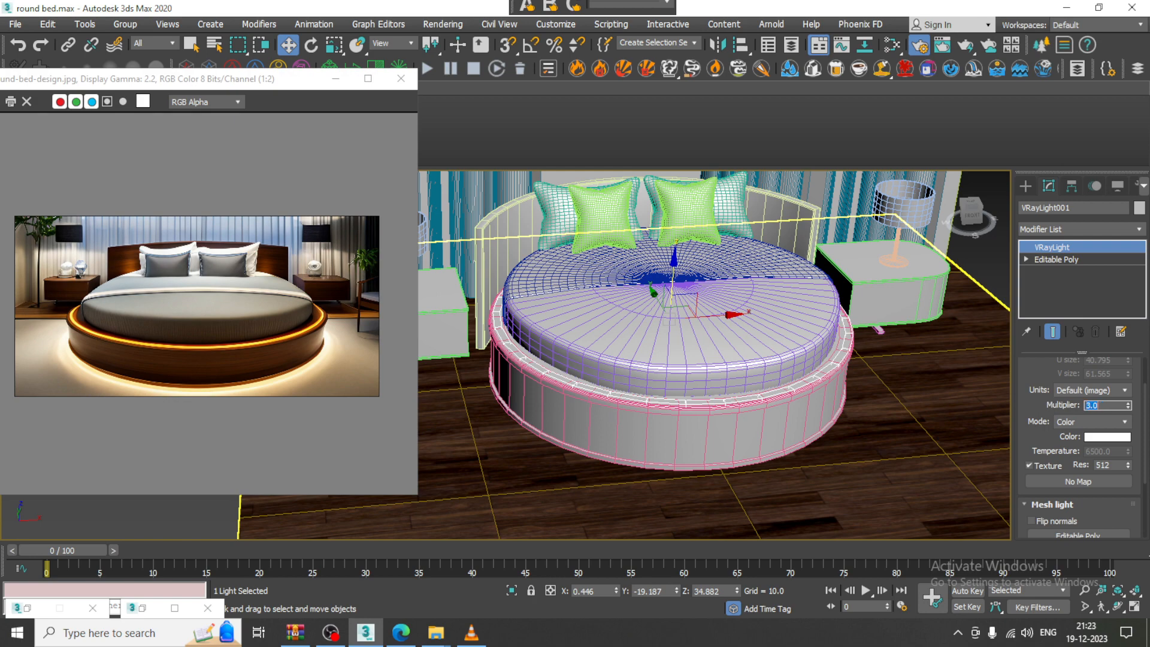
# Sample the reference bed's glow into the light colour, giving orange-yellow RGB 254, 168, 11
pyautogui.click(1097, 438)
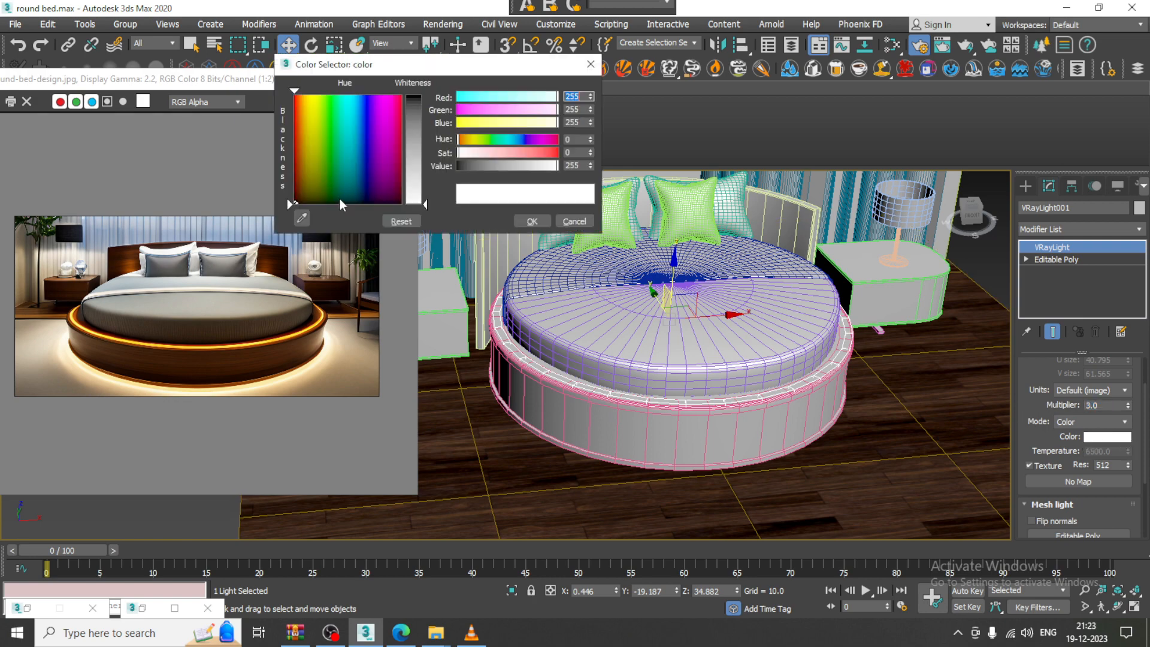
pyautogui.click(302, 217)
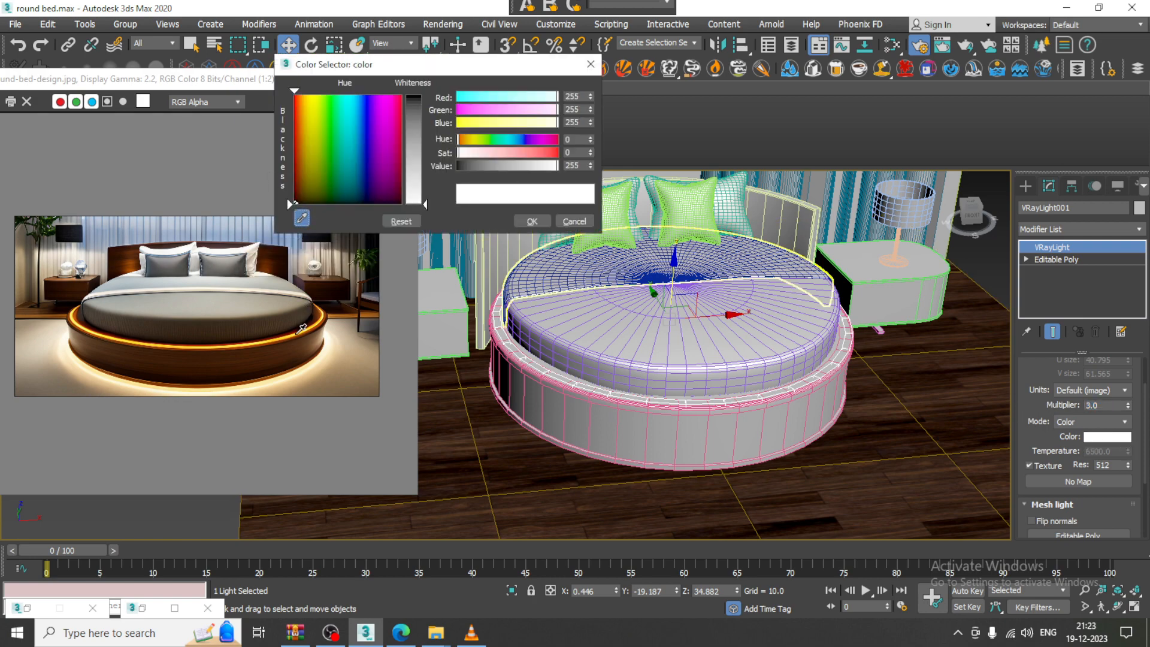
pyautogui.click(303, 329)
pyautogui.click(302, 329)
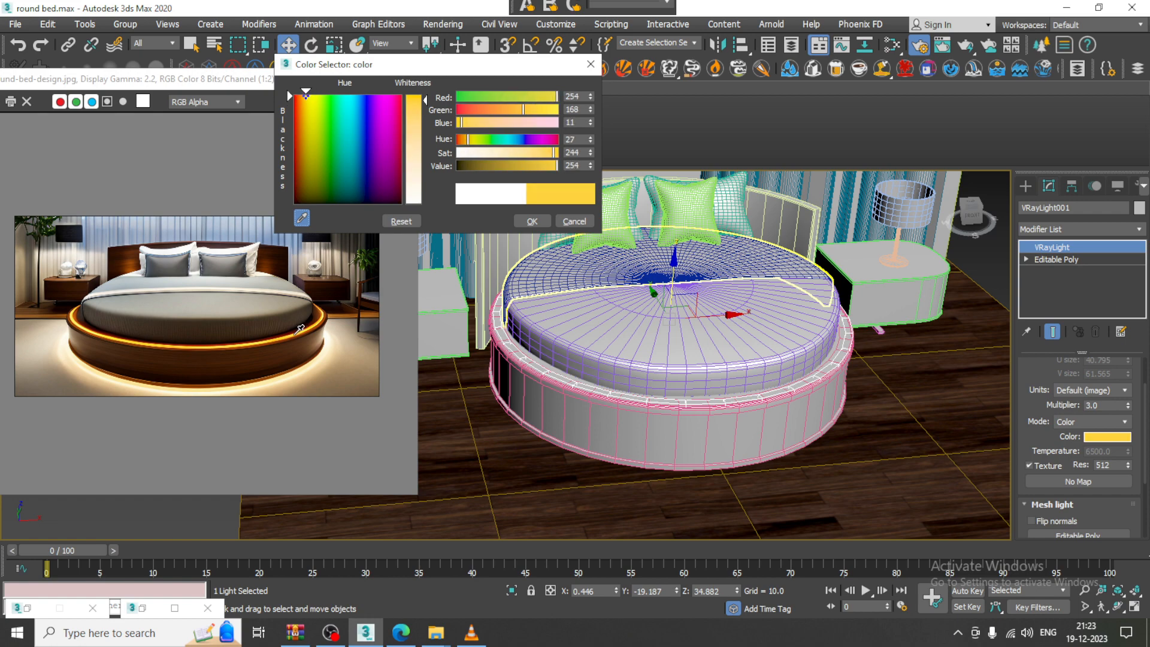
pyautogui.click(531, 222)
pyautogui.scroll(5, 666, 300)
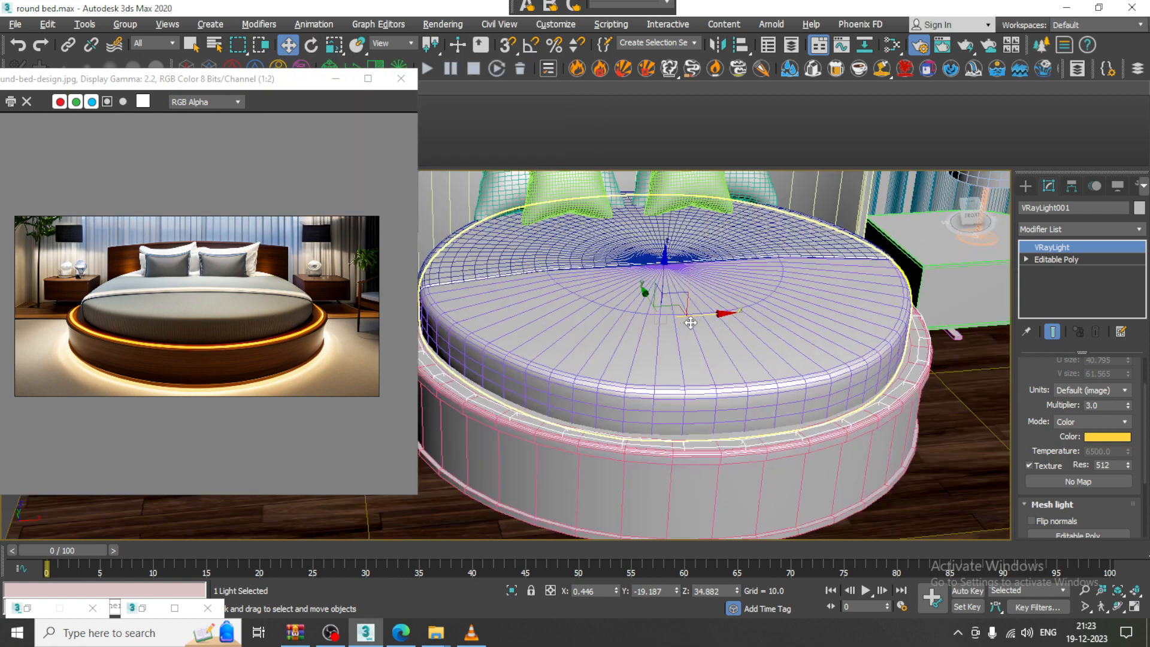
pyautogui.click(444, 24)
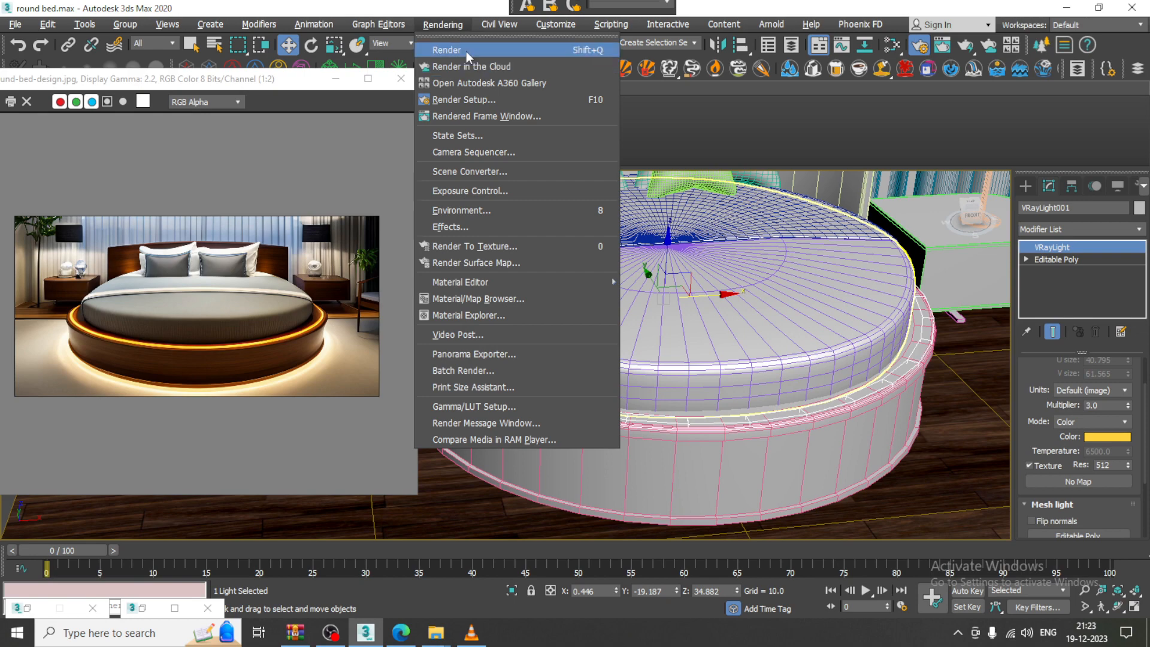
# Run a quick V-Ray test render of the glowing ring, then stop it and close the frame buffer
pyautogui.click(466, 50)
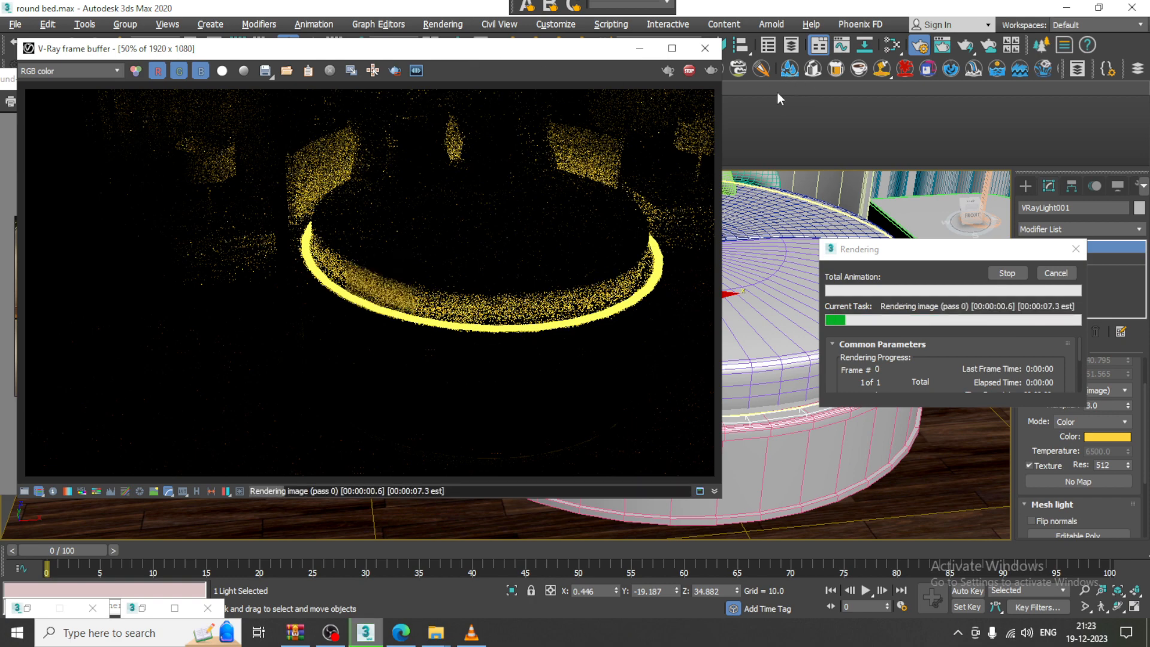
pyautogui.click(689, 70)
pyautogui.click(706, 48)
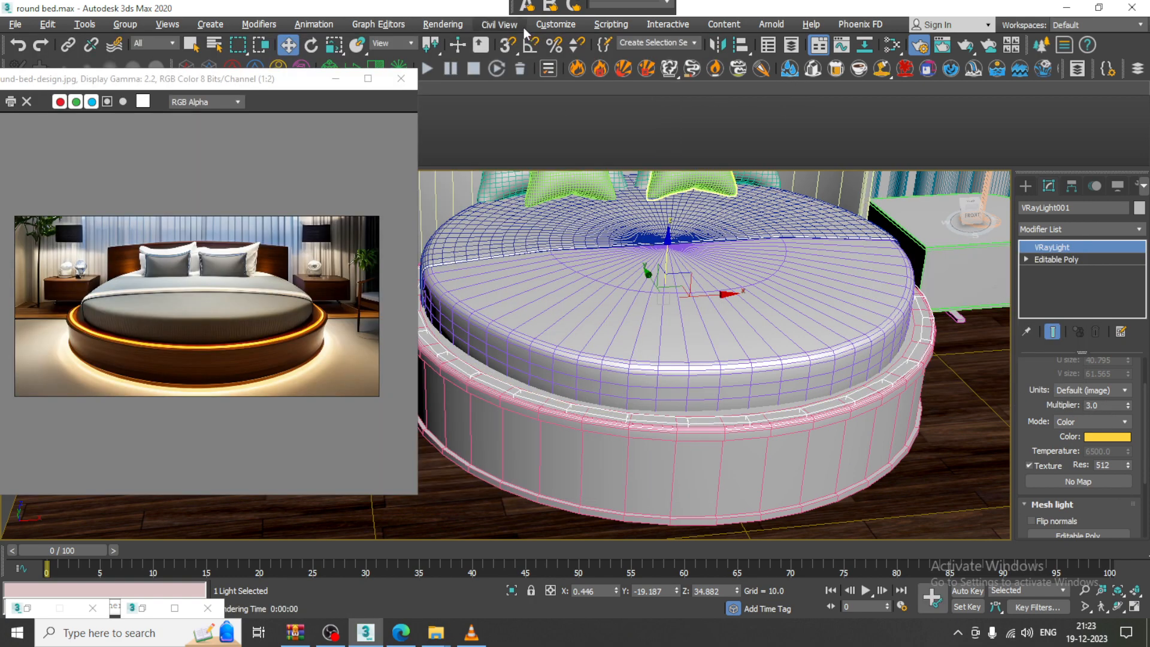
pyautogui.click(444, 24)
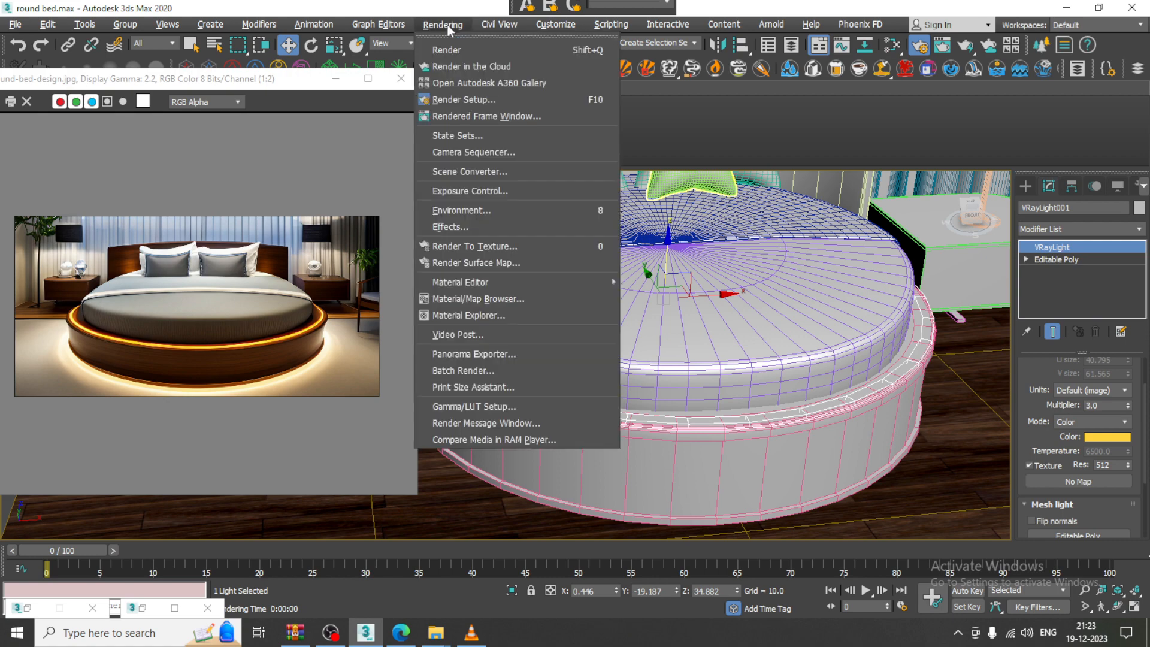
# Choose the primary GI engine on the Render Setup GI tab
pyautogui.click(516, 100)
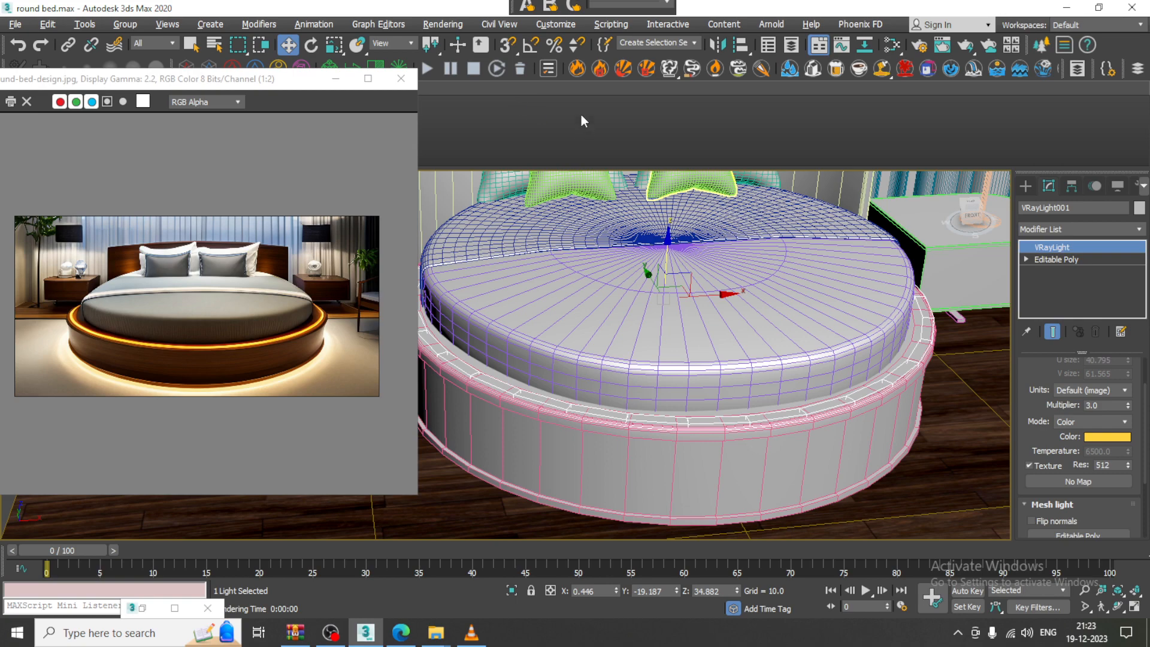
pyautogui.click(455, 25)
pyautogui.click(483, 99)
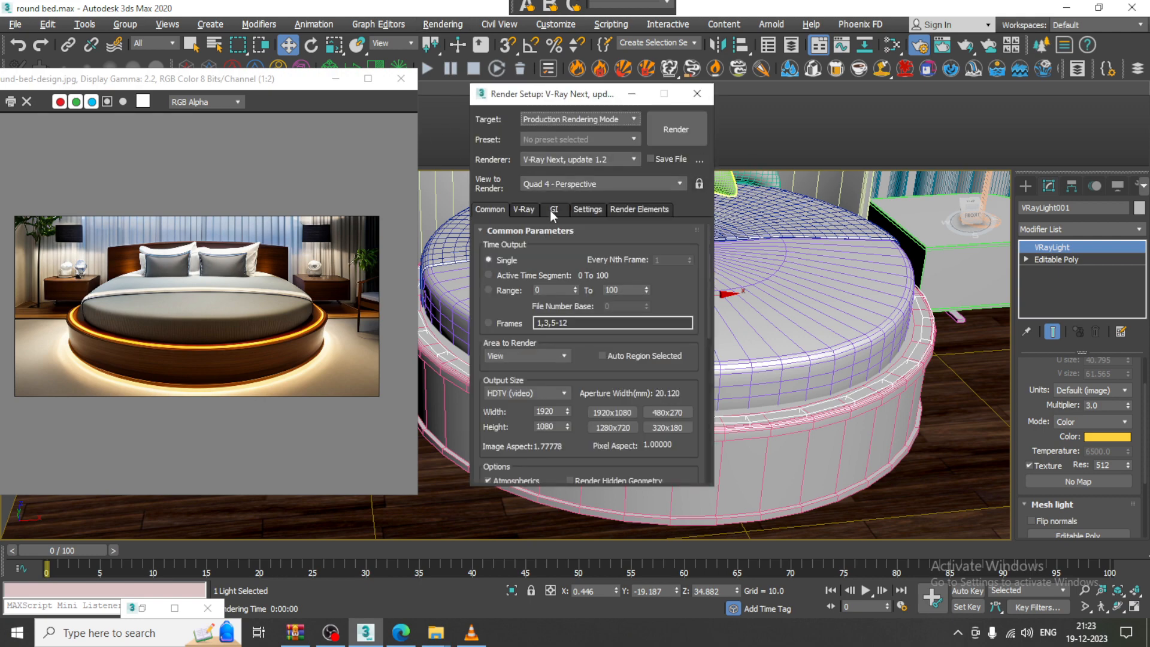
pyautogui.click(553, 211)
pyautogui.click(577, 262)
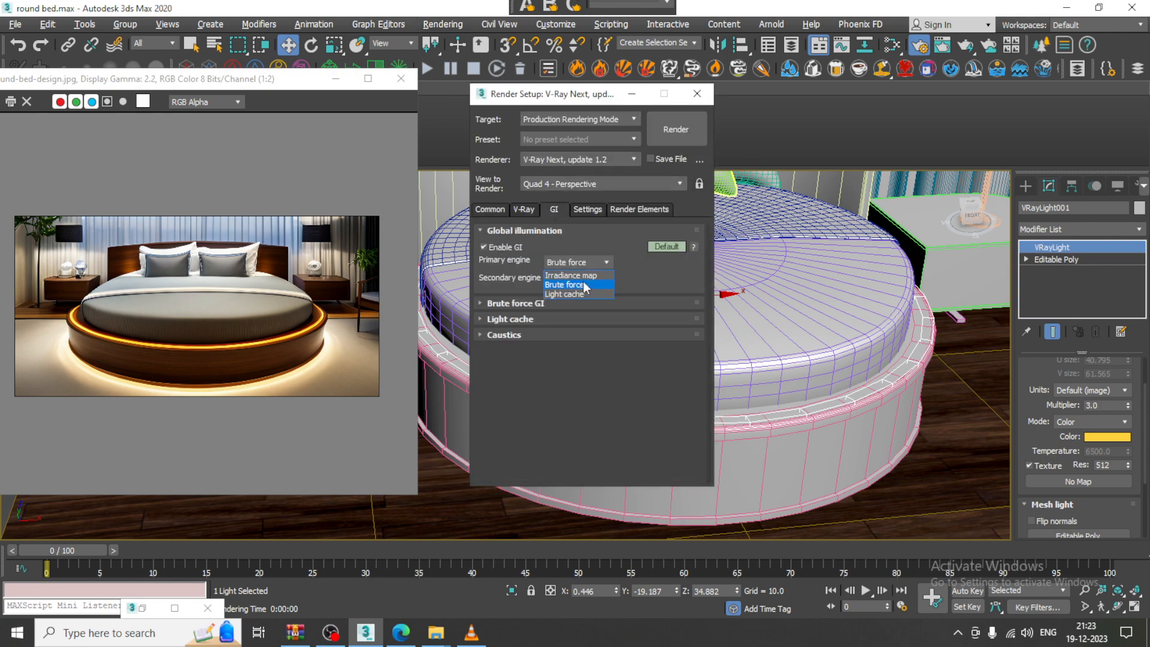
pyautogui.click(584, 278)
# Check the V-Ray Environment rollout and render a test image of the perspective view
pyautogui.click(524, 209)
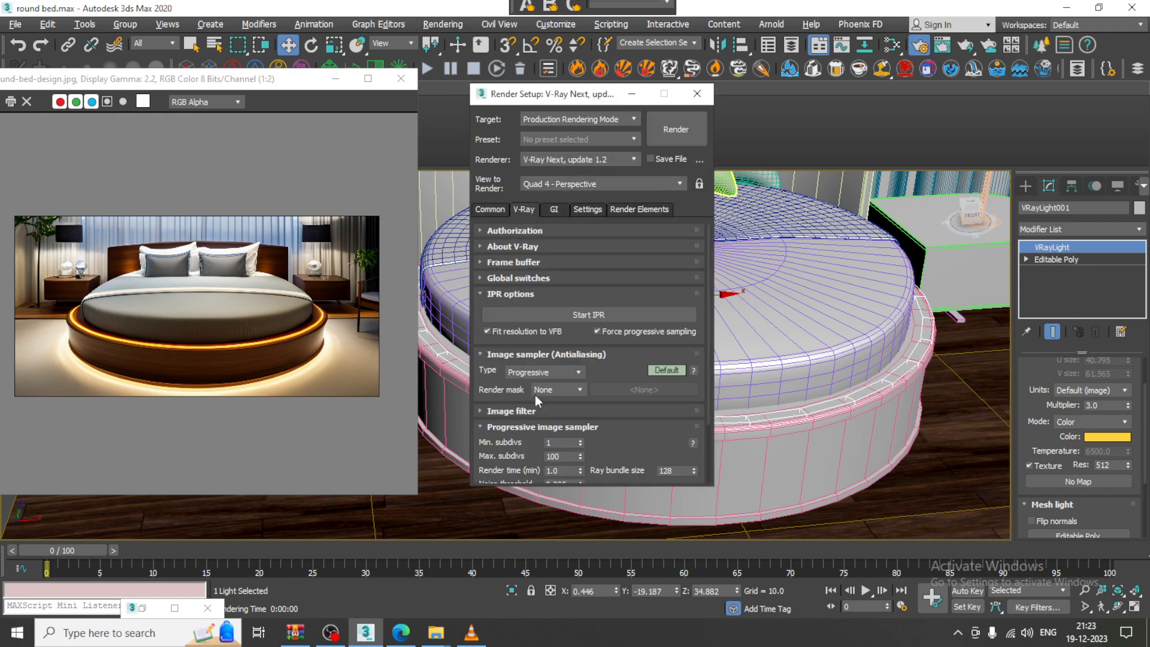
pyautogui.scroll(-3, 606, 450)
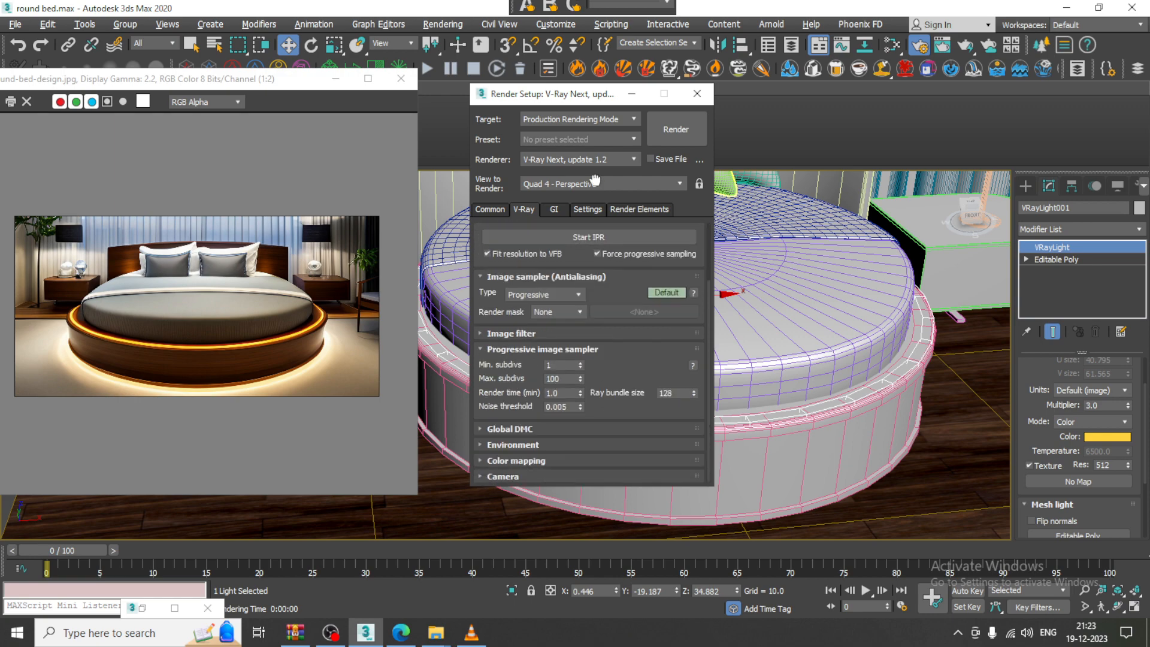
pyautogui.click(525, 447)
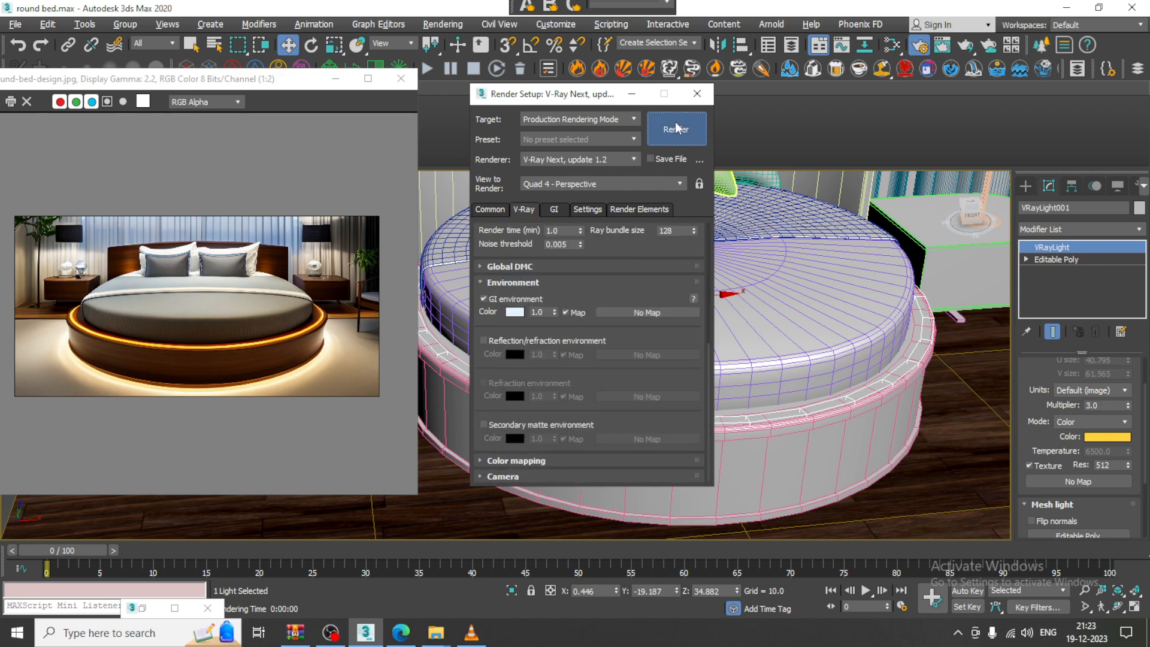
pyautogui.click(676, 129)
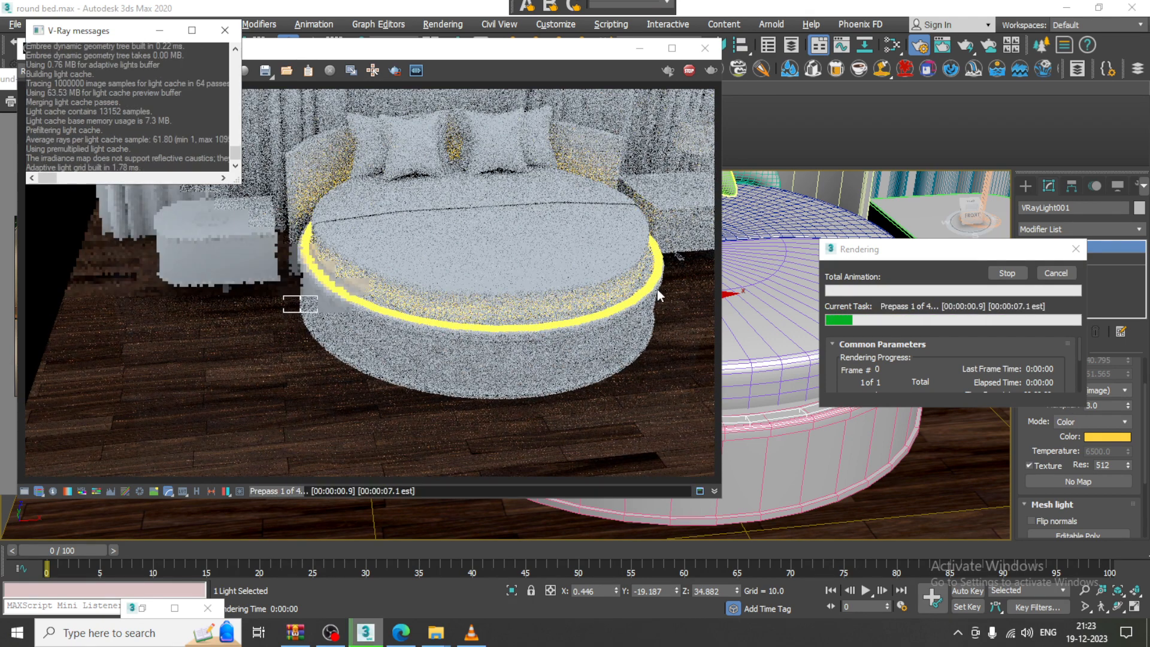
# Set the ring light multiplier to 0.5 and render a test image
pyautogui.click(705, 48)
pyautogui.doubleClick(1118, 406)
pyautogui.write('0.5')
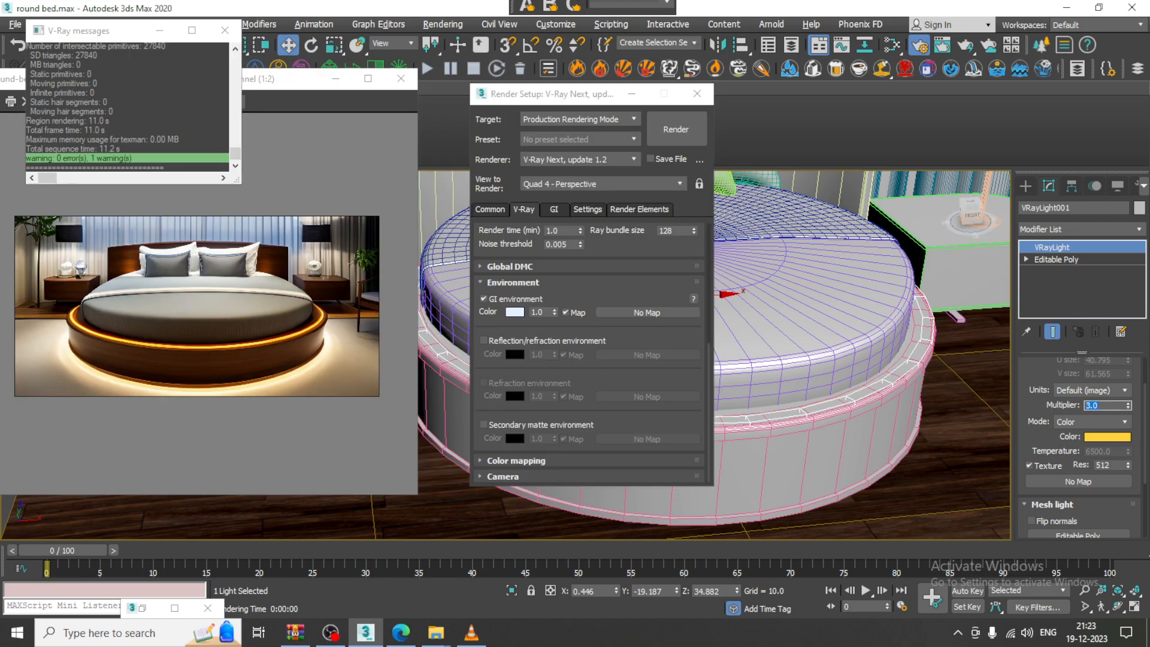
pyautogui.click(669, 129)
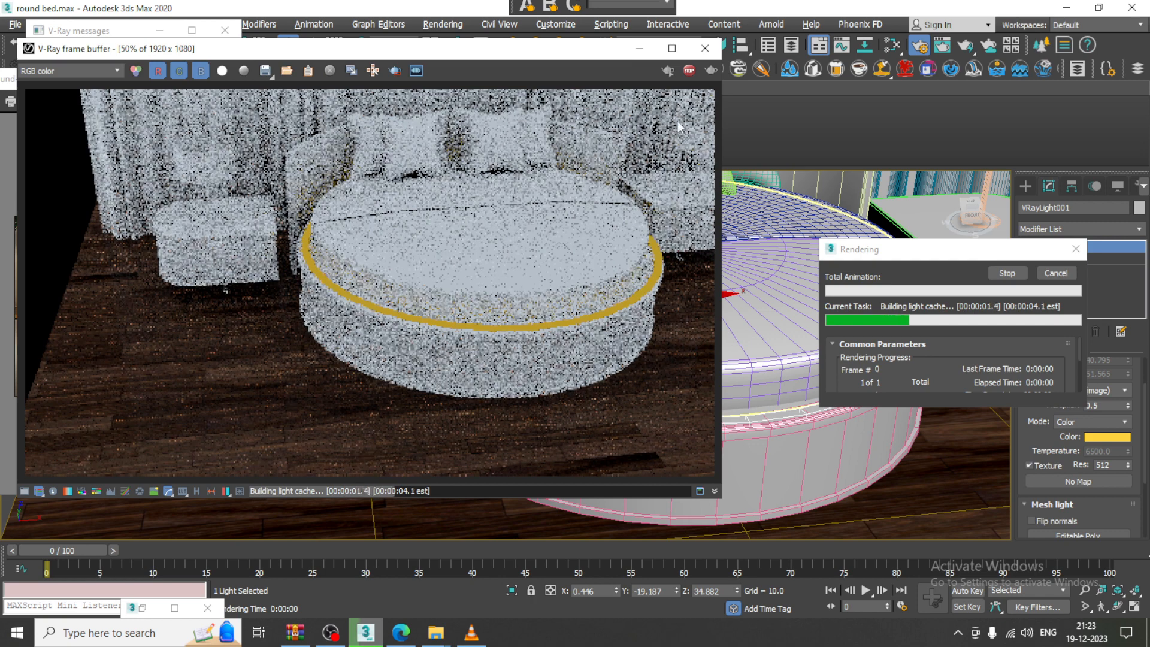
pyautogui.click(706, 49)
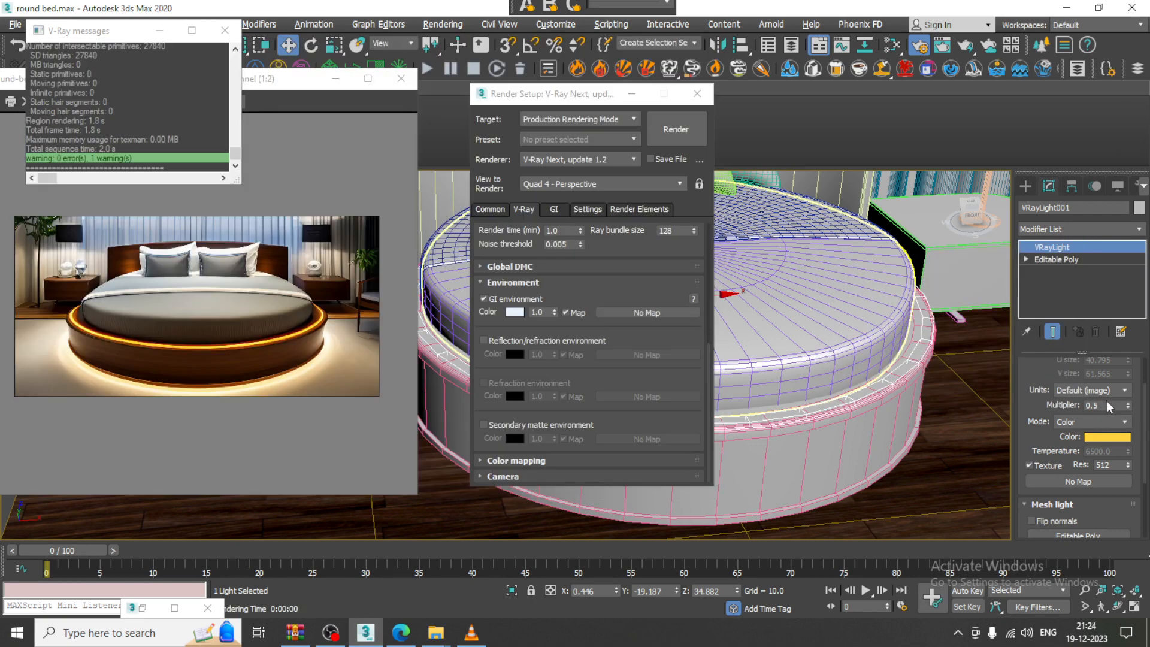
# Change the ring light multiplier to 2.0 and minimize Render Setup
pyautogui.moveTo(1111, 406); pyautogui.dragTo(1048, 398)
pyautogui.write('2')
pyautogui.press('Return')
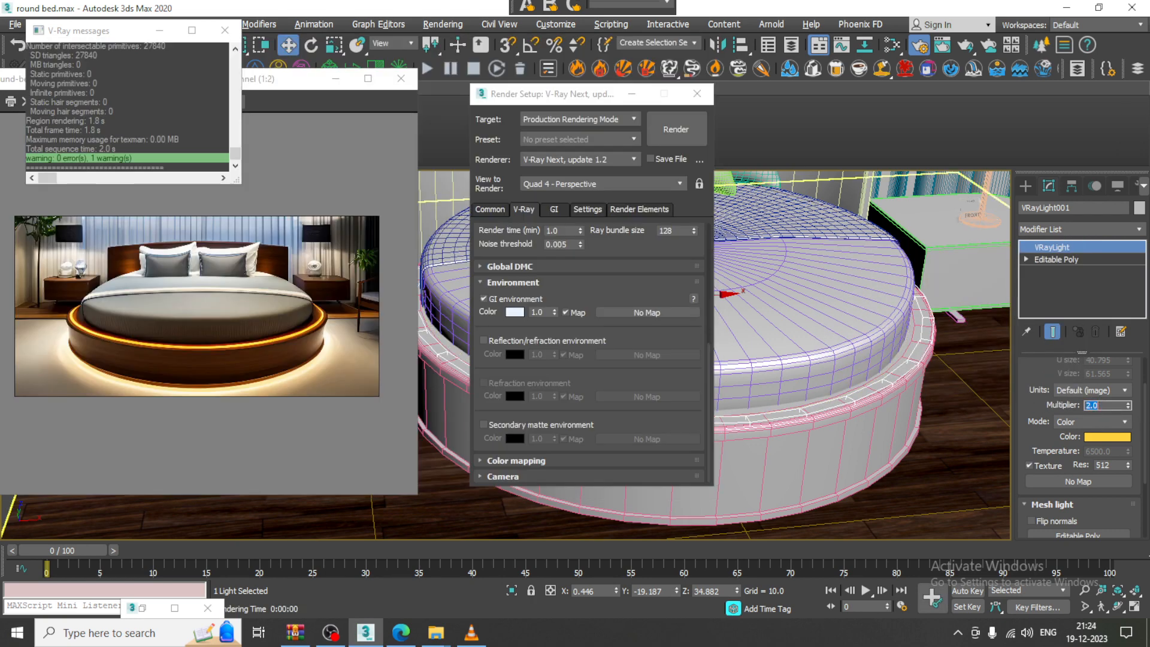
pyautogui.click(632, 94)
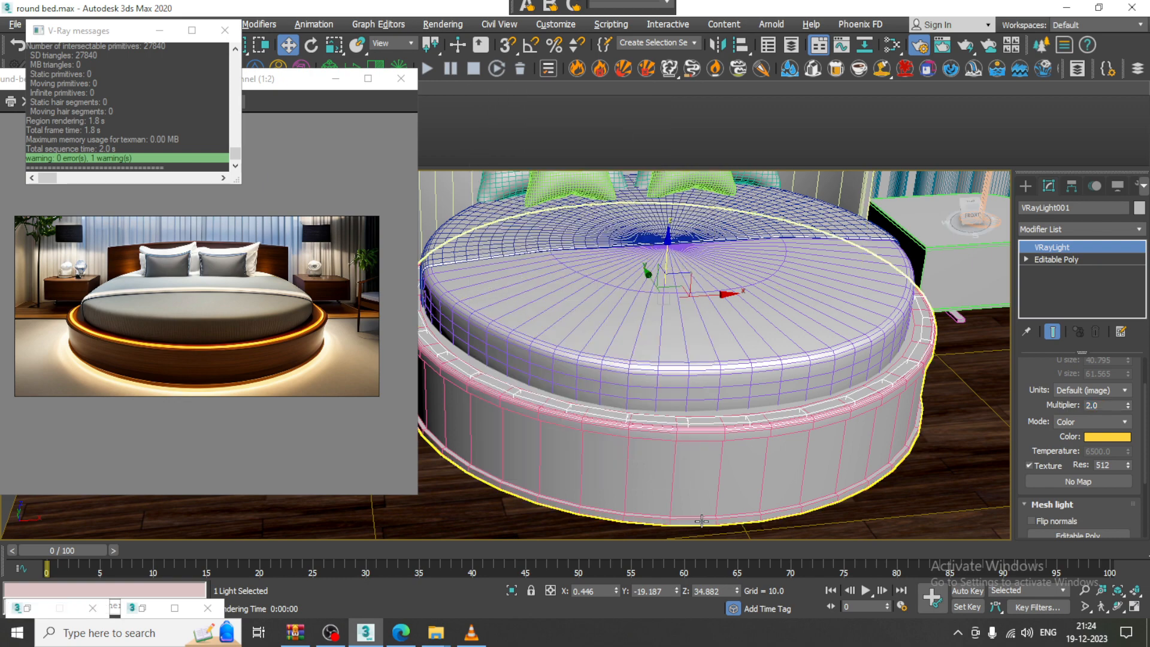
pyautogui.click(707, 480)
# Add a new VRayMtl node for the bed base in the Slate Material Editor
pyautogui.keyDown('alt'); pyautogui.moveTo(707, 479); pyautogui.dragTo(707, 441, button='middle'); pyautogui.keyUp('alt')
pyautogui.press('m')
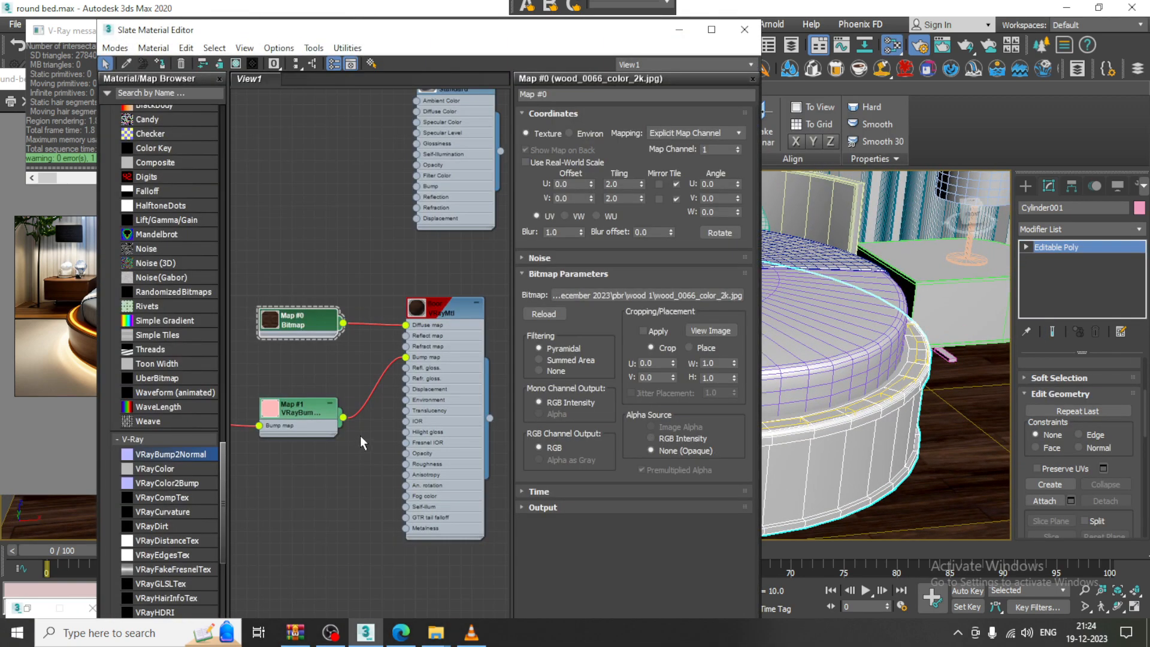
pyautogui.moveTo(361, 436); pyautogui.dragTo(365, 271, button='middle')
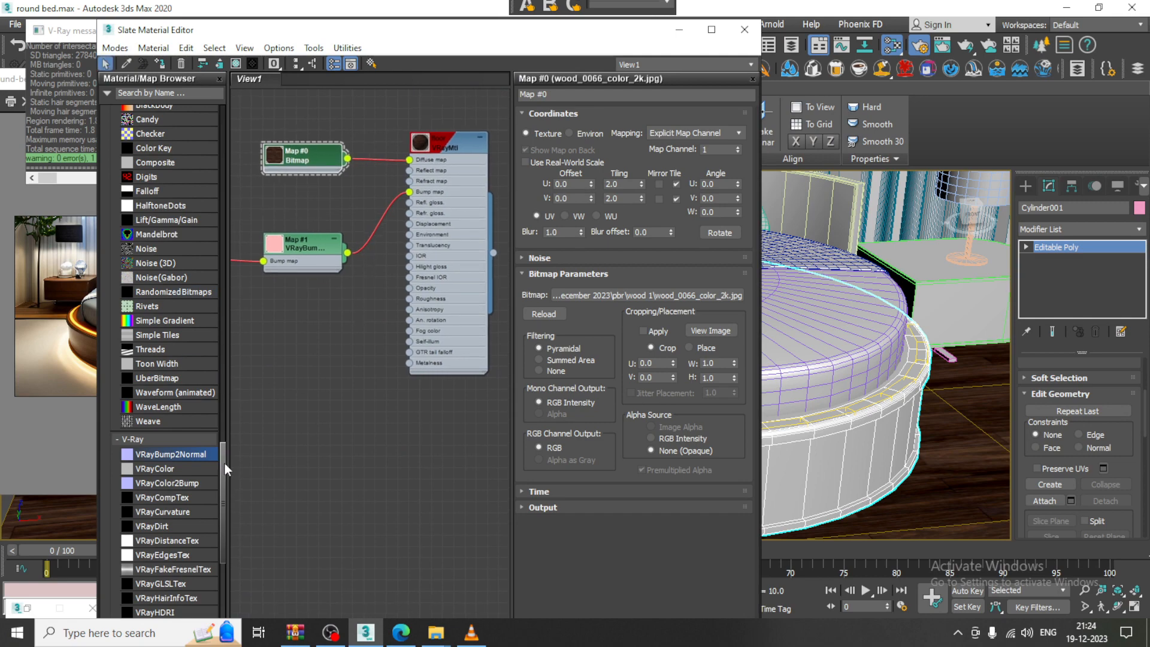
pyautogui.moveTo(224, 461); pyautogui.dragTo(208, 188)
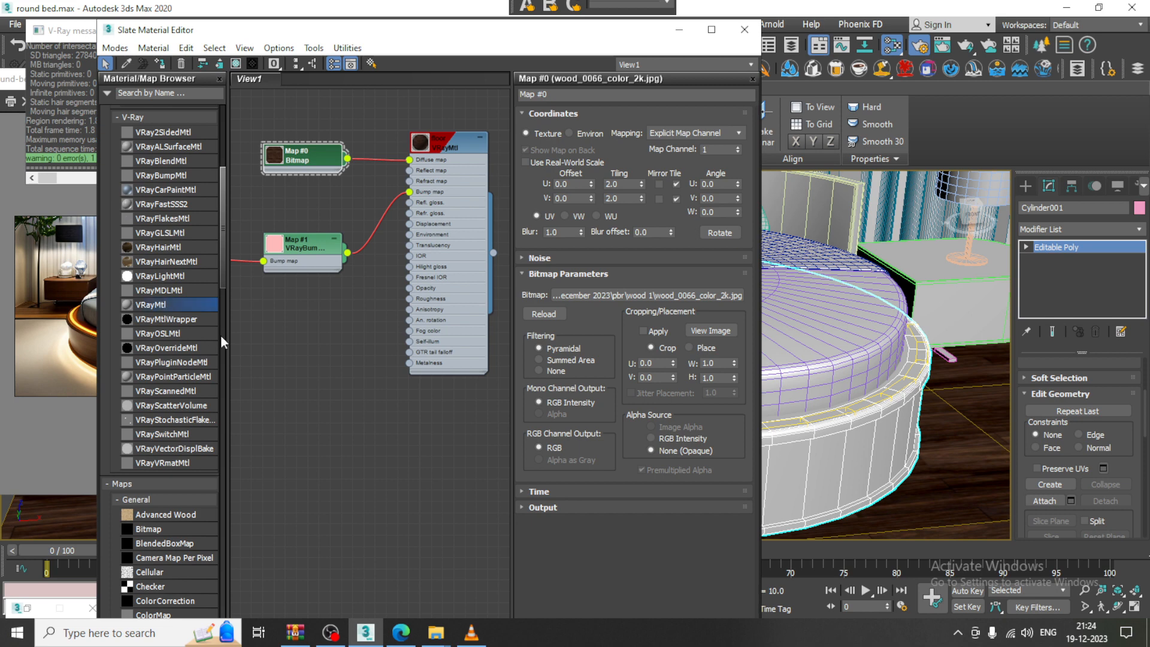
pyautogui.moveTo(390, 420); pyautogui.dragTo(391, 421)
pyautogui.doubleClick(391, 421)
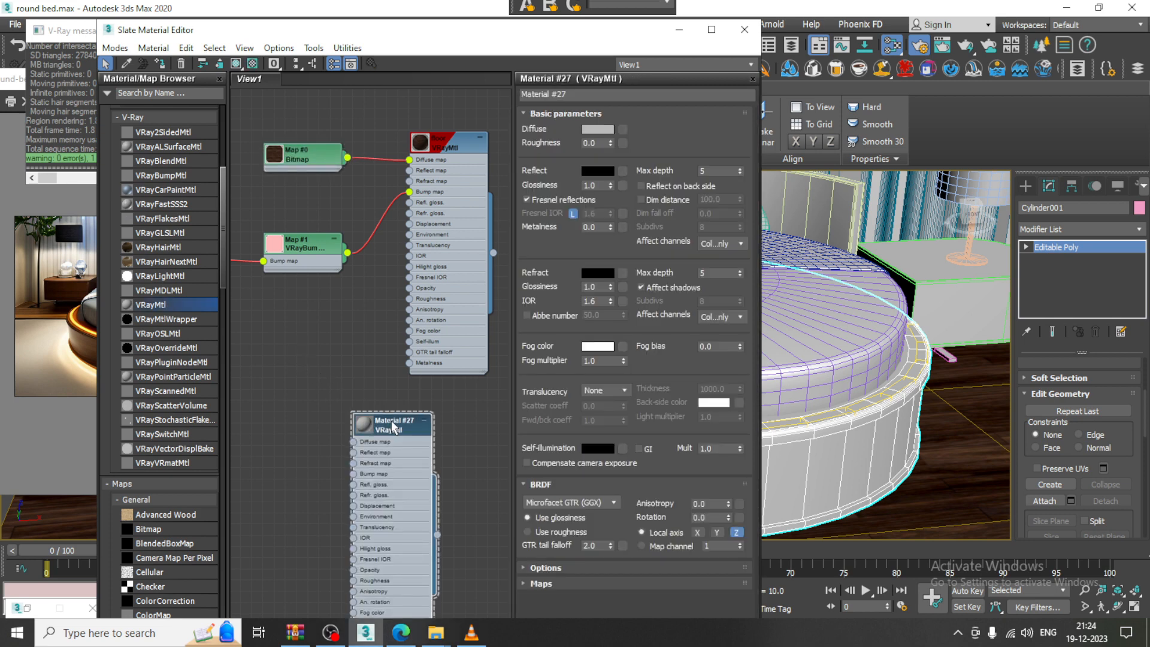
# Load wood_0050_color_2k.jpg as the diffuse bitmap and assign the material to the bed base
pyautogui.click(623, 129)
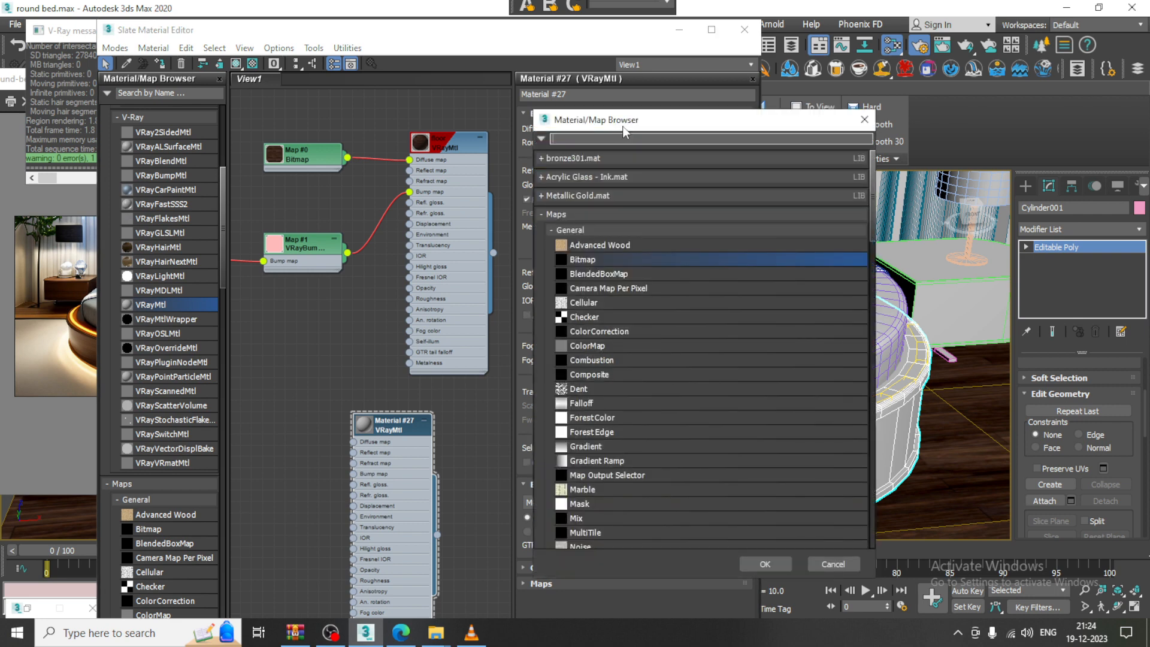
pyautogui.doubleClick(613, 261)
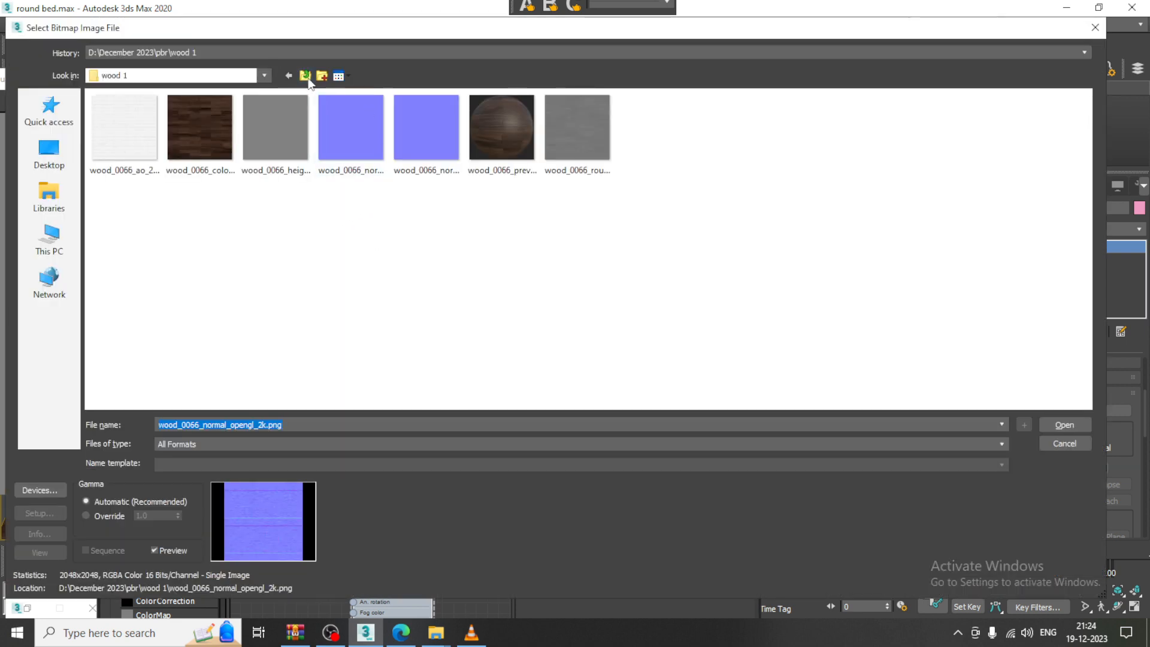
pyautogui.click(306, 75)
pyautogui.doubleClick(129, 180)
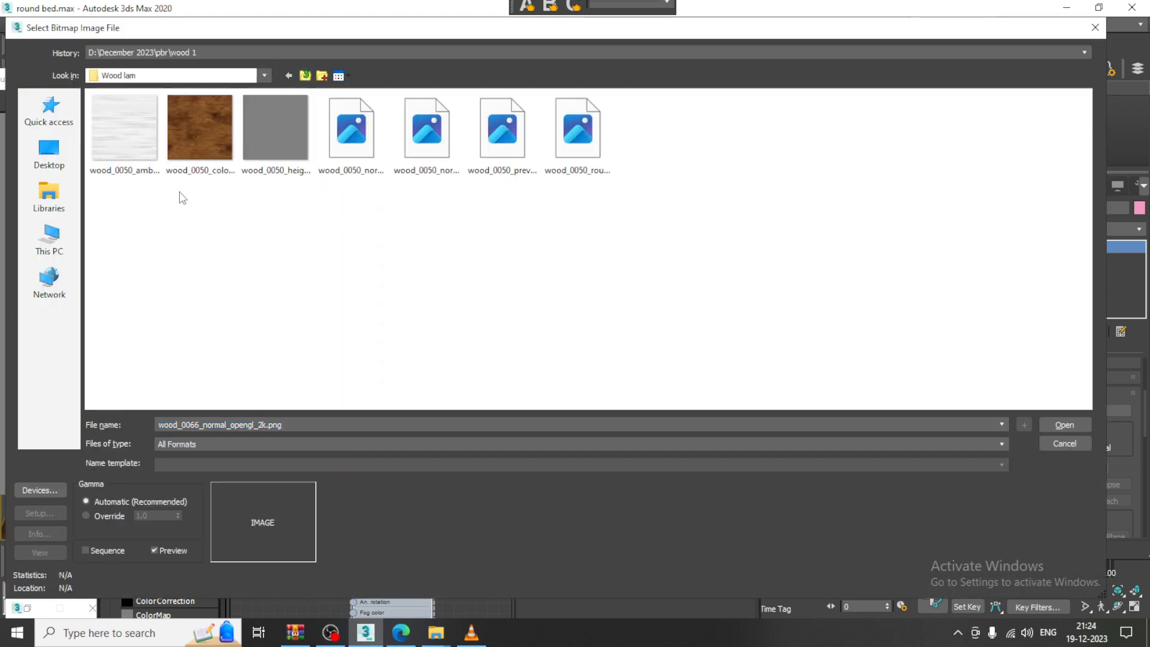
pyautogui.click(207, 155)
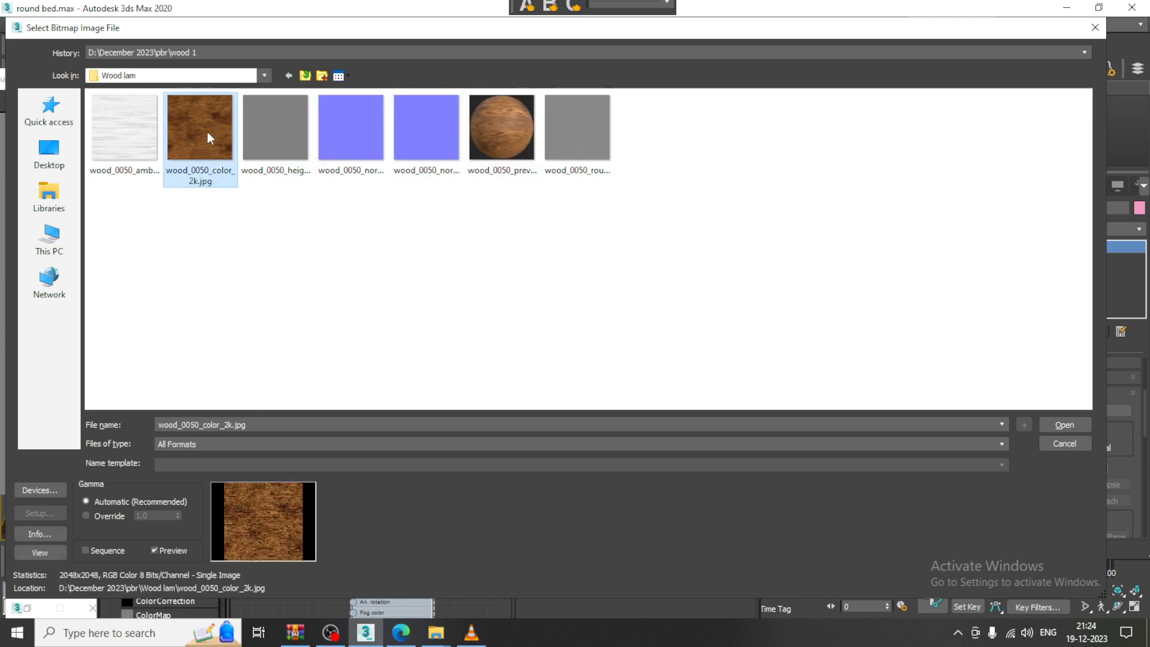
pyautogui.doubleClick(177, 133)
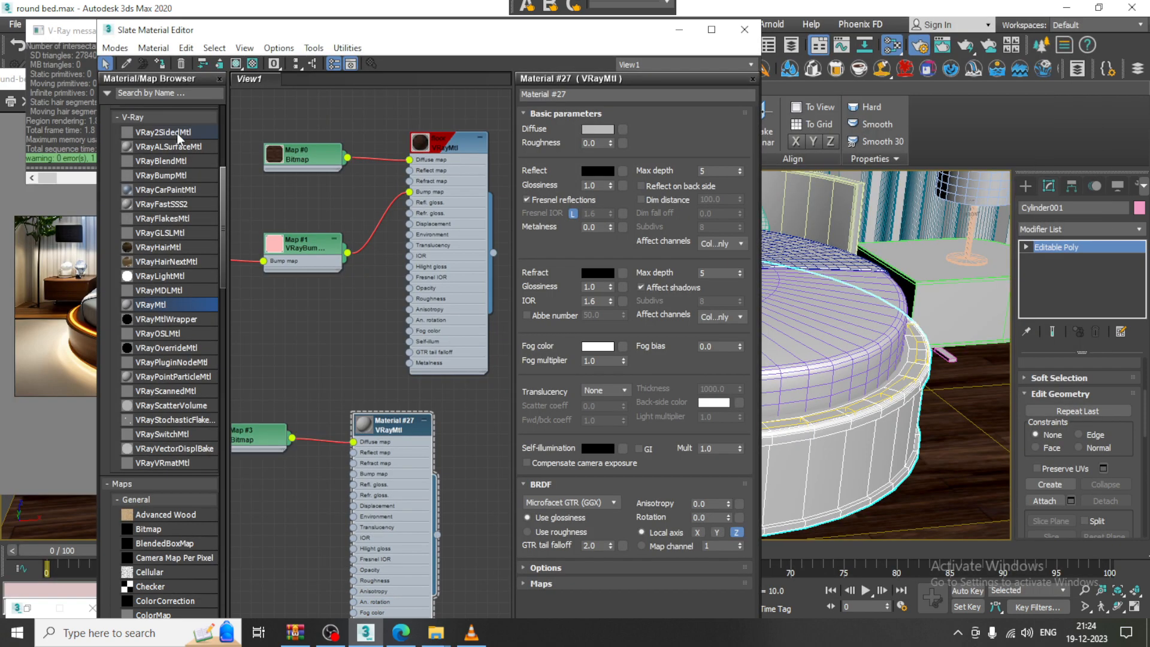
pyautogui.click(157, 64)
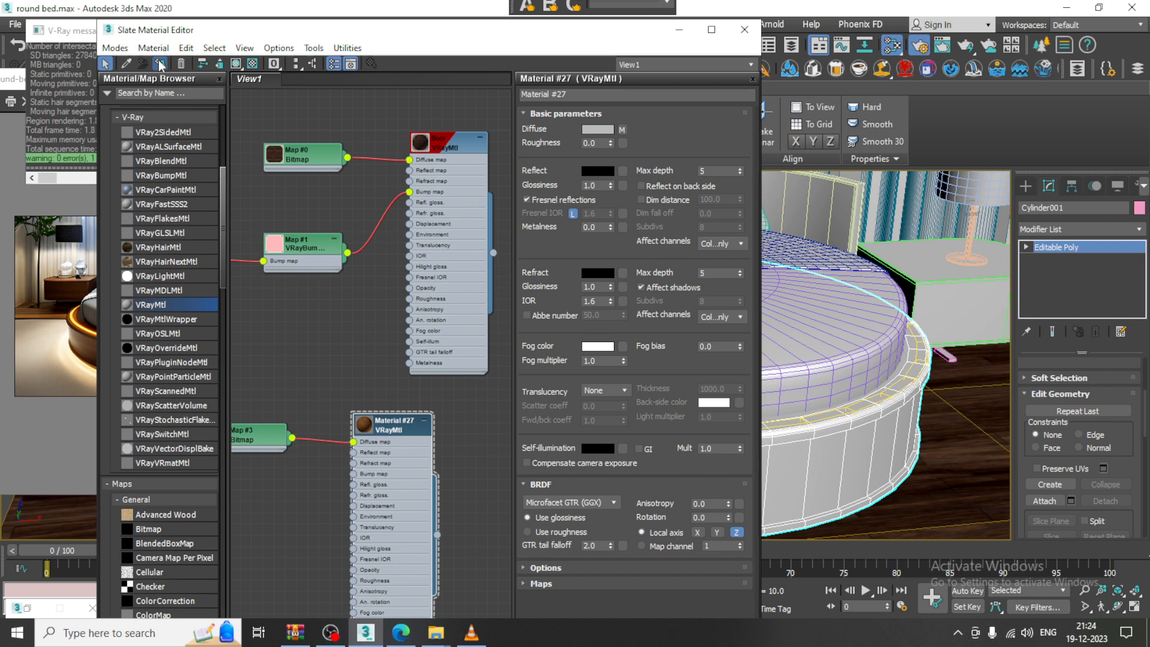
pyautogui.click(237, 65)
# Rename the material 'lami' and connect a VRayBump2Normal node to its bump
pyautogui.click(579, 96)
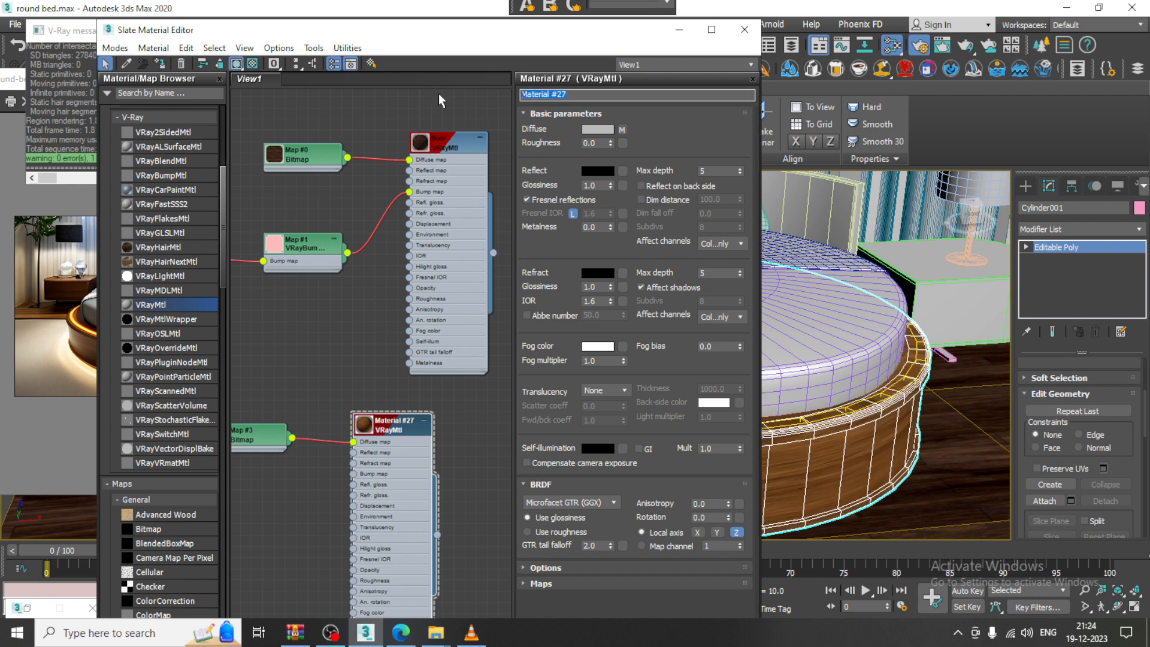
pyautogui.write('lami')
pyautogui.moveTo(388, 385); pyautogui.dragTo(457, 278, button='middle')
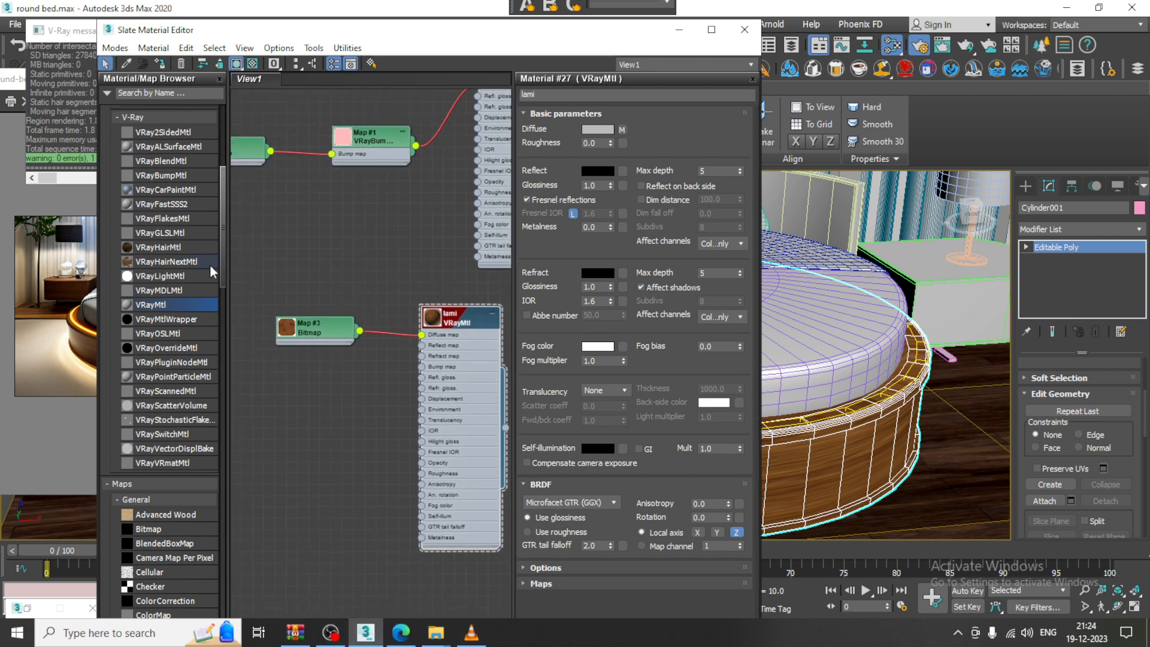
pyautogui.scroll(-12, 224, 276)
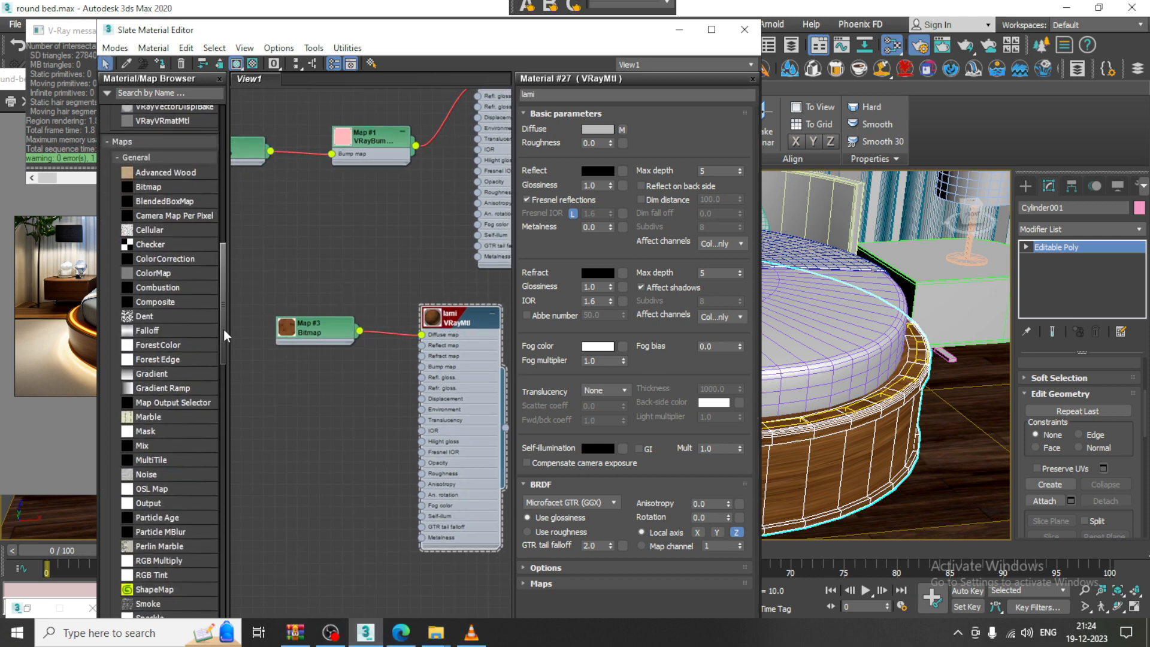
pyautogui.moveTo(232, 363); pyautogui.dragTo(231, 546)
pyautogui.moveTo(178, 376); pyautogui.dragTo(425, 366)
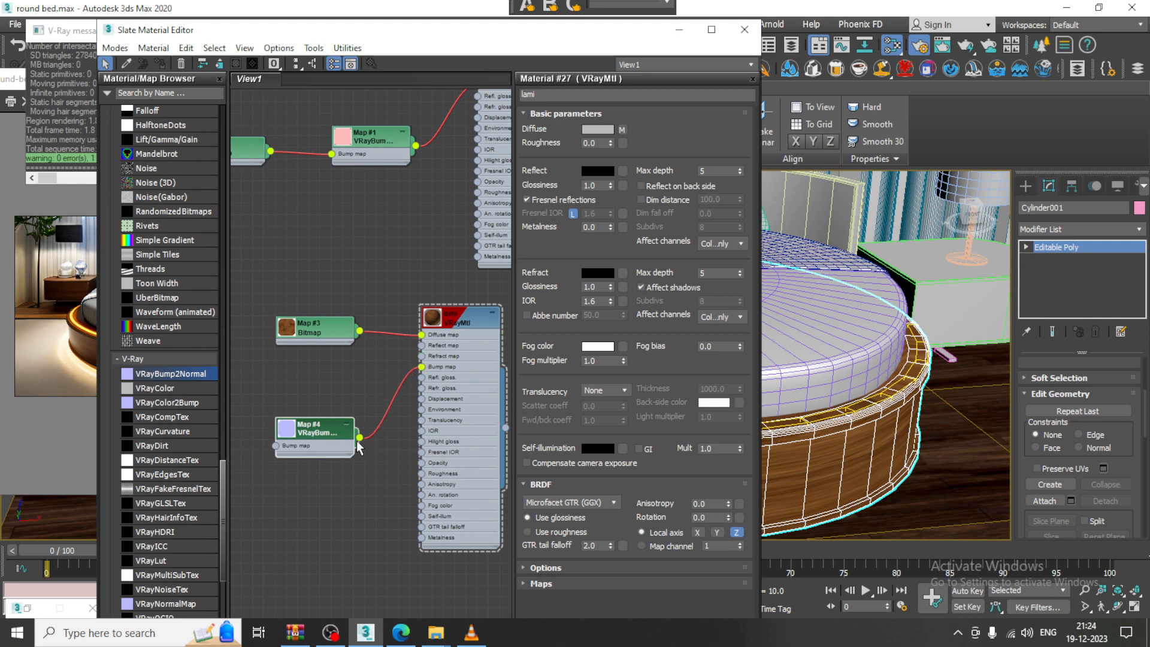
# Load wood_0050_normal_opengl_2k as the VRayBump2Normal bitmap and close the material editor
pyautogui.doubleClick(336, 427)
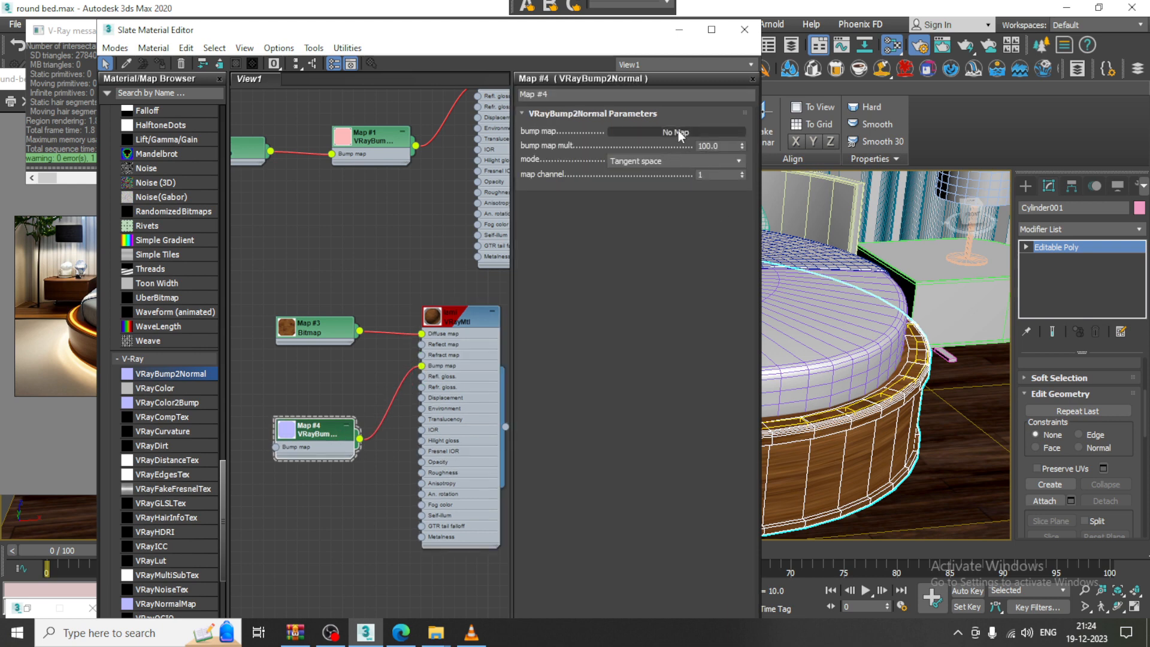
pyautogui.click(677, 131)
pyautogui.doubleClick(623, 259)
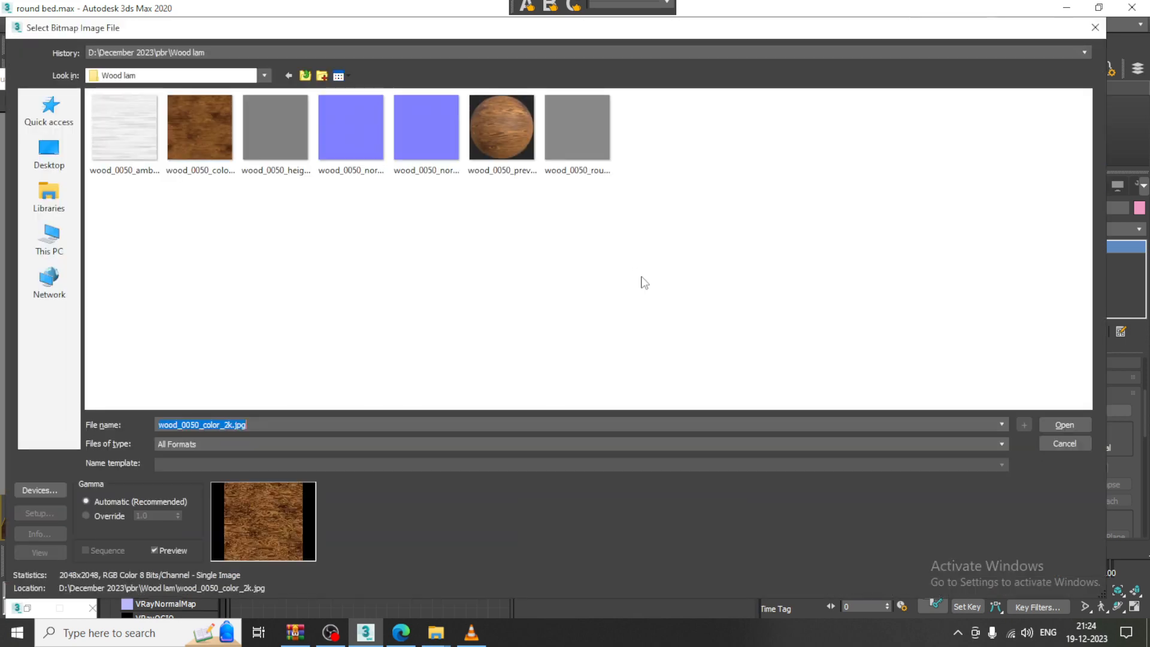
pyautogui.doubleClick(438, 146)
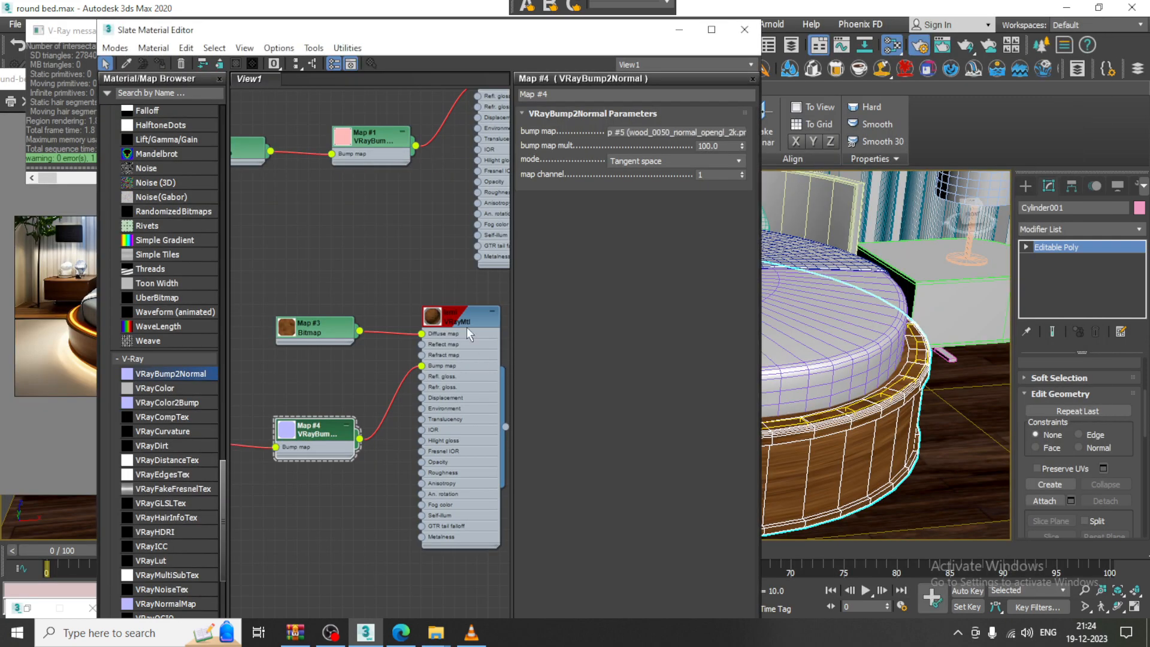
pyautogui.click(744, 29)
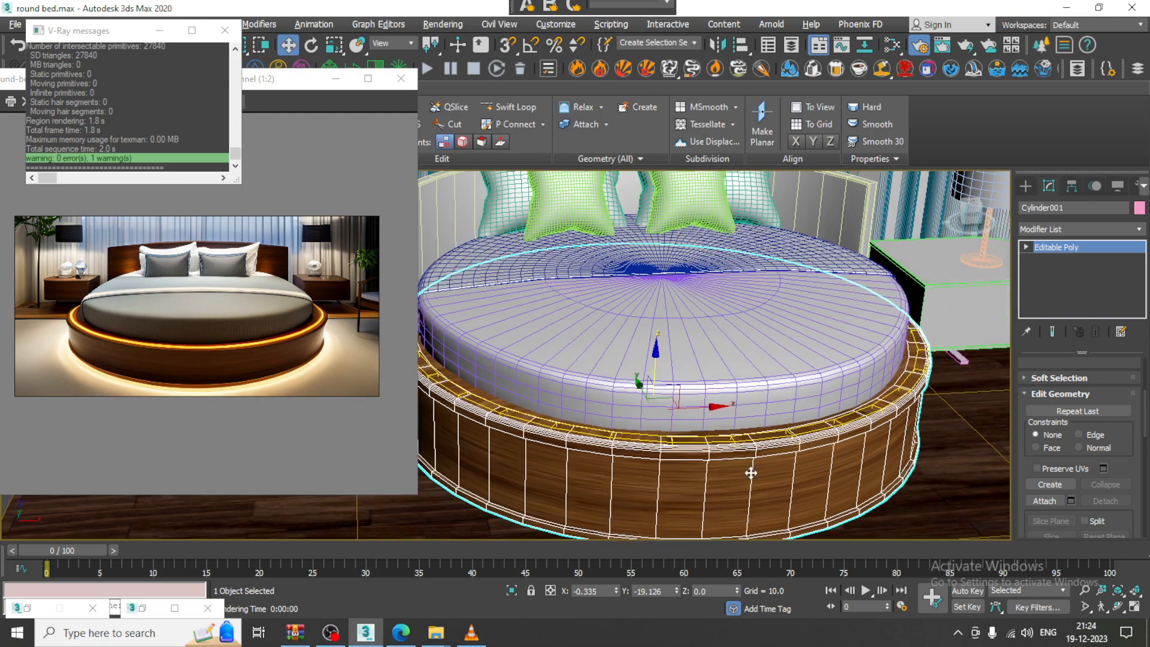
pyautogui.click(1078, 231)
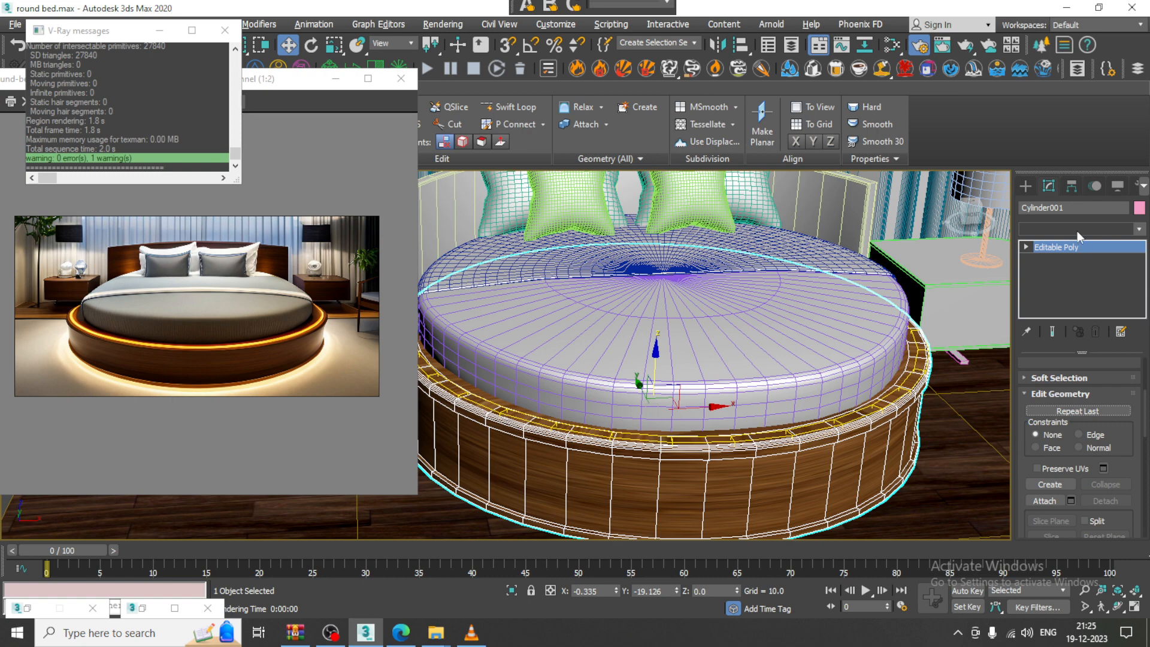
pyautogui.click(1077, 232)
# Add a UVW Map modifier to the bed base with Cylindrical mapping fitted to it
pyautogui.scroll(-10, 1059, 365)
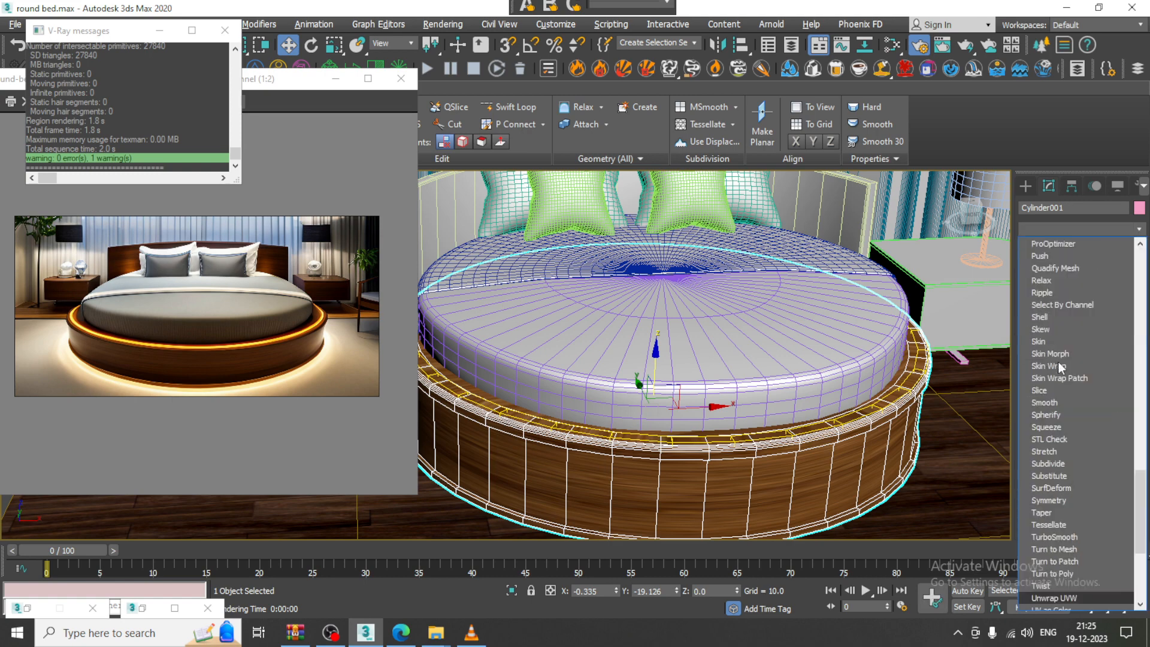
pyautogui.click(1081, 464)
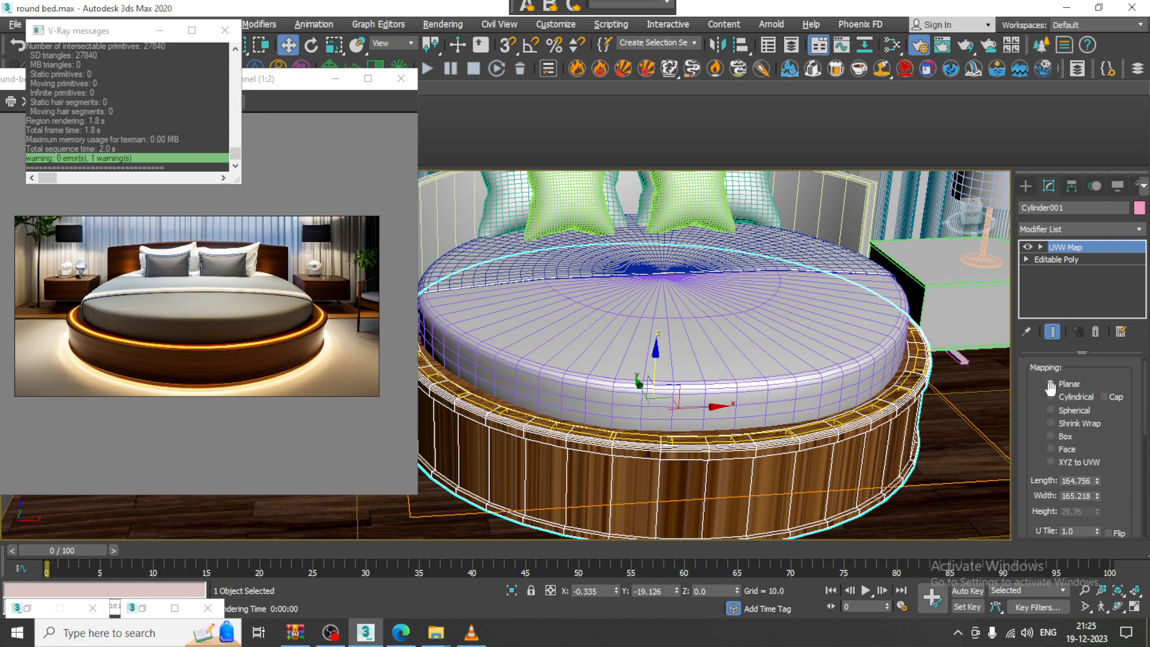
pyautogui.click(1052, 436)
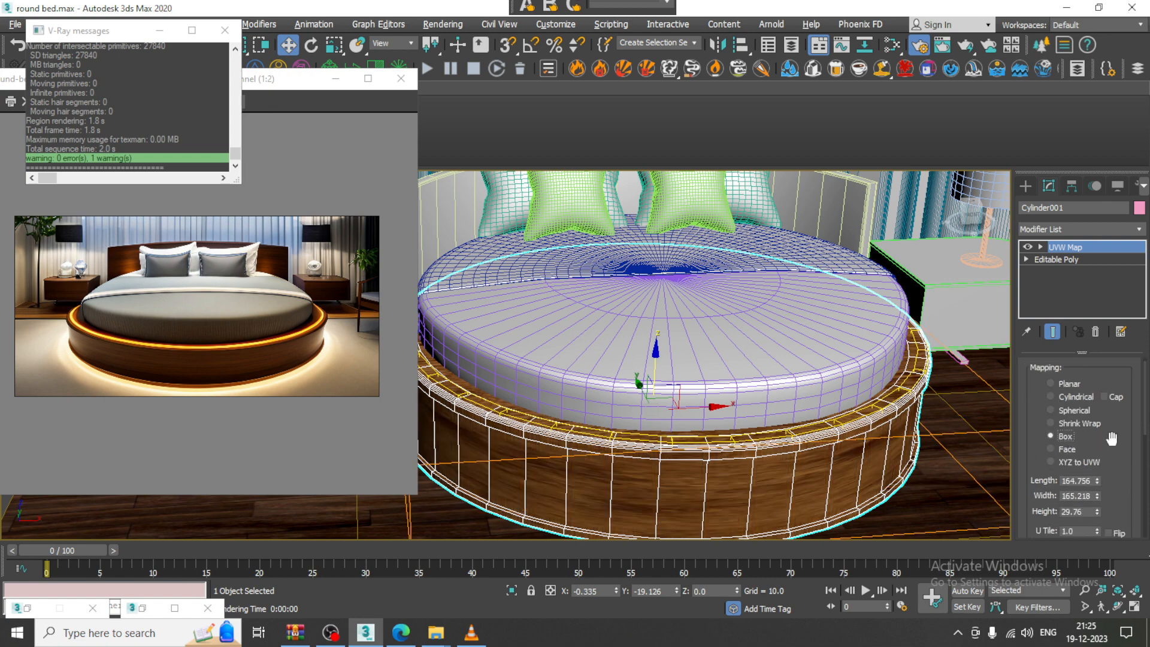
pyautogui.click(1074, 395)
pyautogui.scroll(-3, 588, 347)
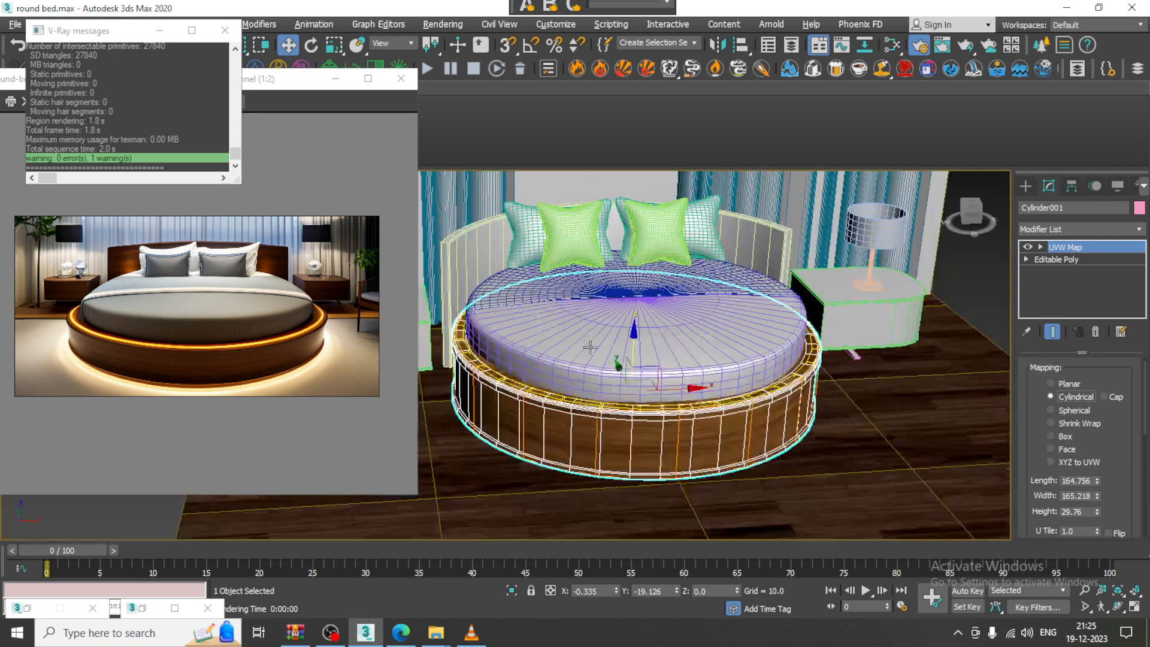
pyautogui.keyDown('alt'); pyautogui.moveTo(588, 346); pyautogui.dragTo(590, 312, button='middle'); pyautogui.keyUp('alt')
pyautogui.scroll(-5, 1070, 444)
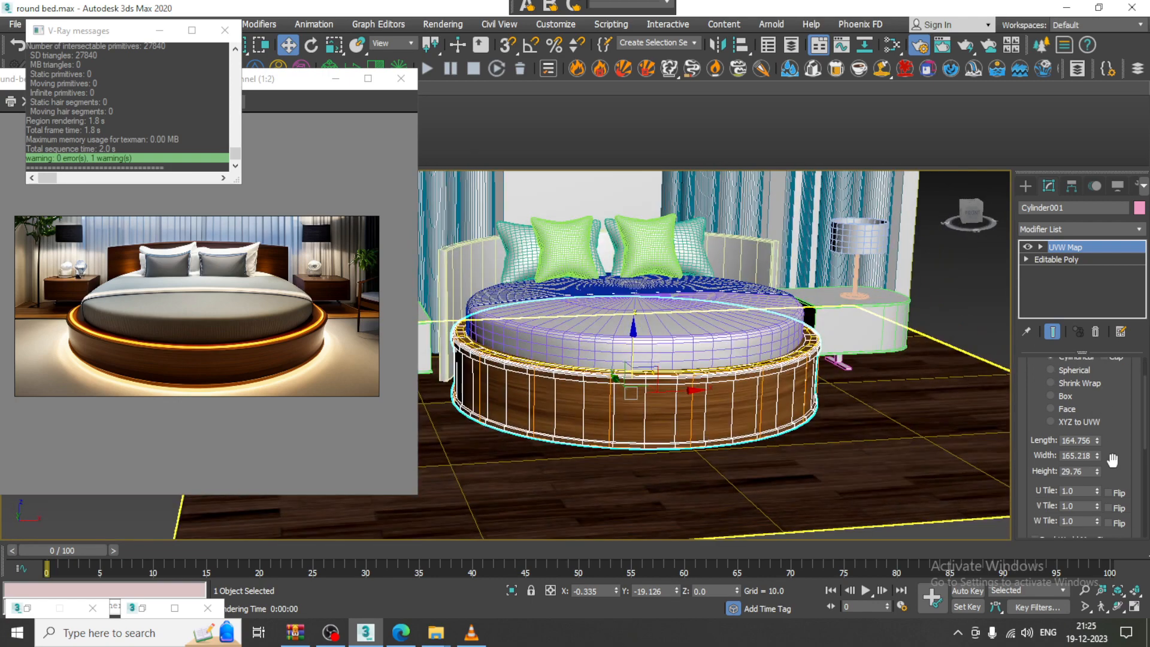
pyautogui.click(1054, 488)
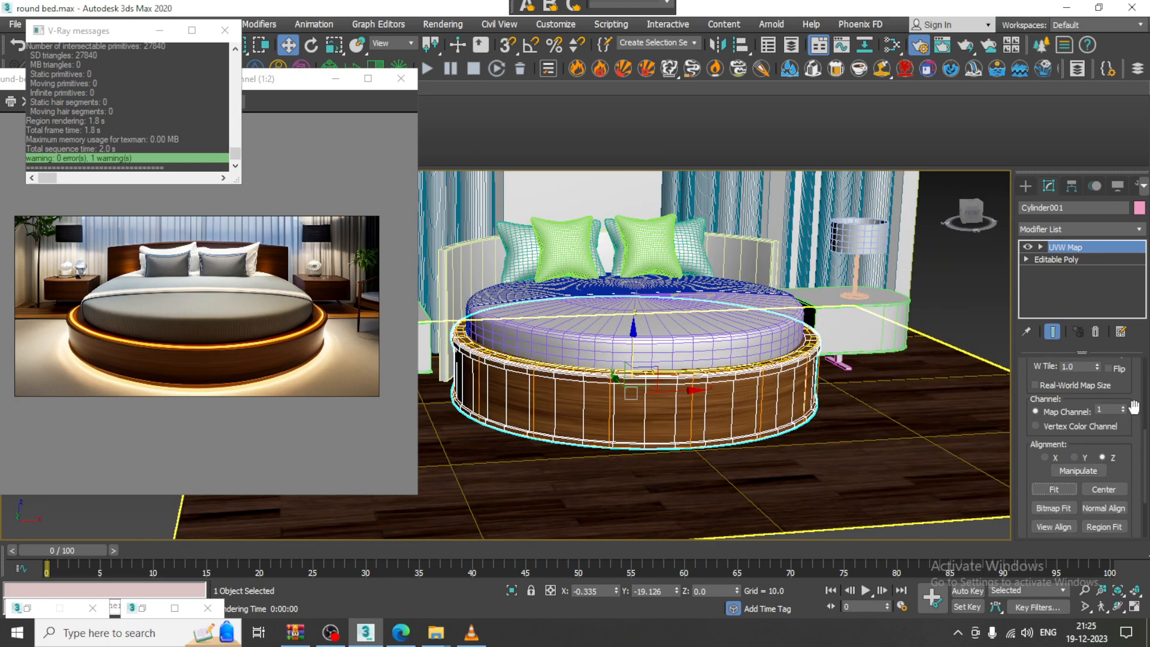
pyautogui.scroll(5, 1101, 451)
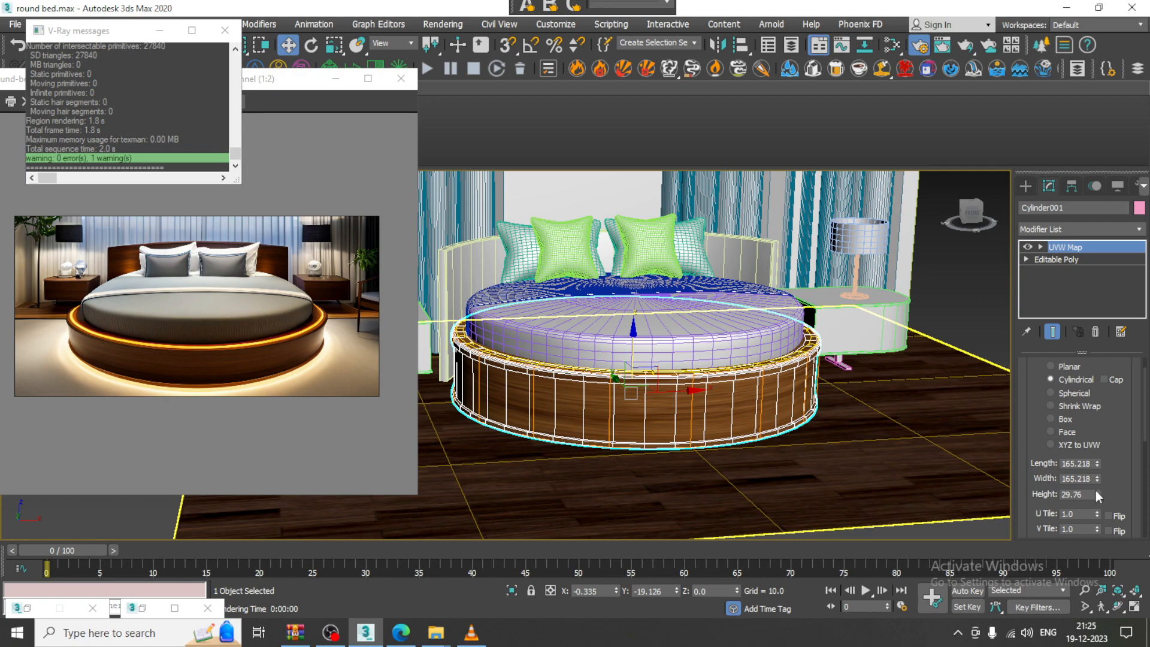
# Resize the cylindrical projection to about 89 length and 170 height
pyautogui.moveTo(1098, 495); pyautogui.dragTo(1098, 432)
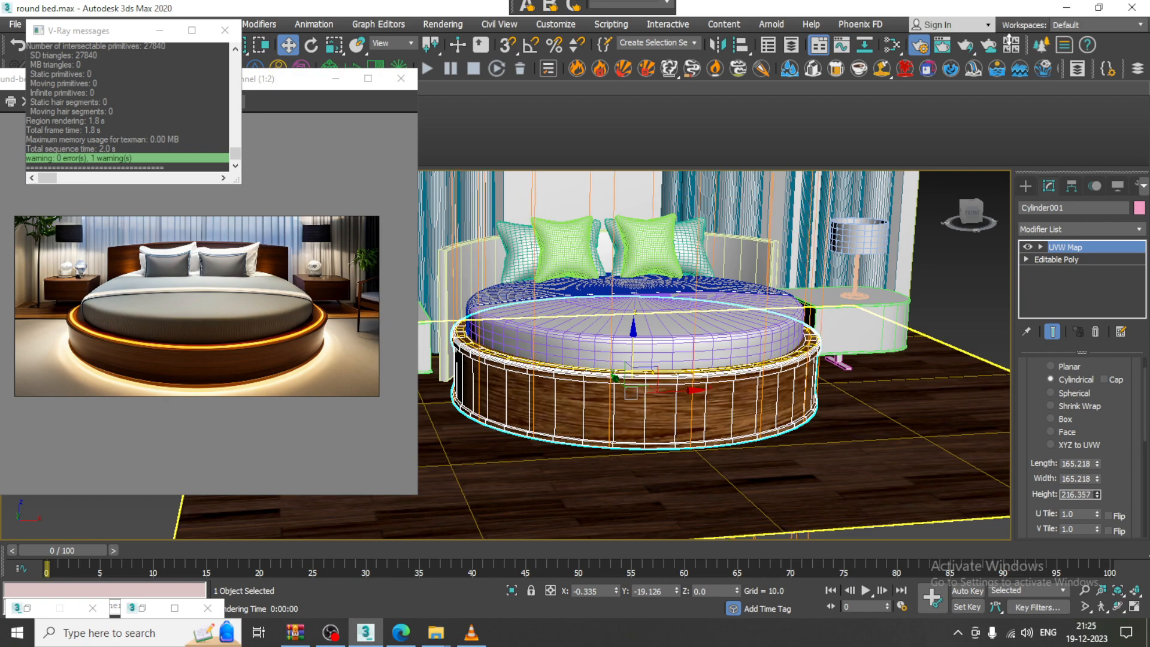
pyautogui.moveTo(1035, 144); pyautogui.dragTo(1034, 146)
pyautogui.keyDown('alt'); pyautogui.moveTo(743, 251); pyautogui.dragTo(794, 331, button='middle'); pyautogui.keyUp('alt')
pyautogui.keyDown('alt'); pyautogui.moveTo(655, 390); pyautogui.dragTo(611, 359, button='middle'); pyautogui.keyUp('alt')
pyautogui.scroll(3, 603, 403)
pyautogui.moveTo(704, 465); pyautogui.dragTo(702, 467, button='middle')
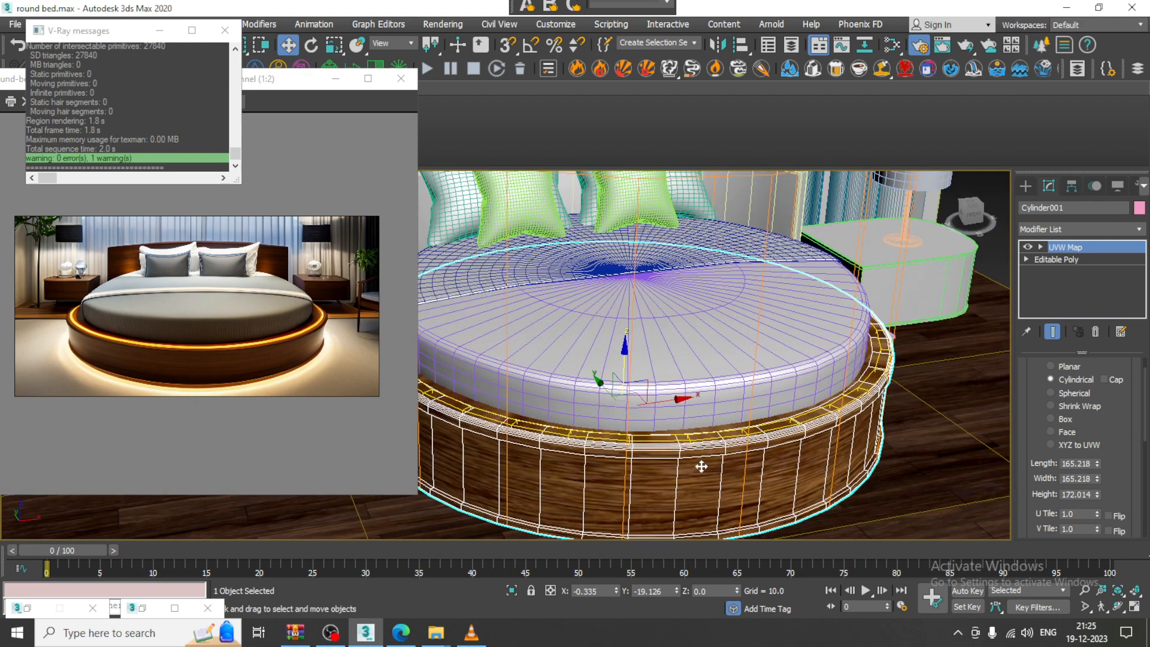
pyautogui.keyDown('alt'); pyautogui.moveTo(781, 461); pyautogui.dragTo(760, 451, button='middle'); pyautogui.keyUp('alt')
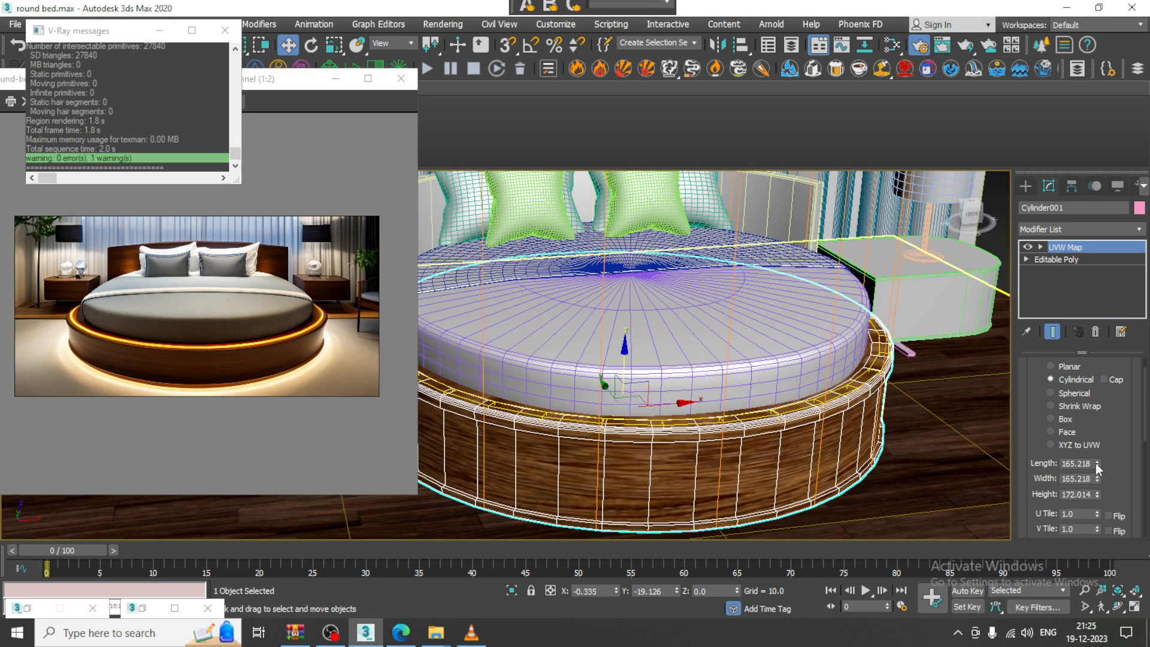
pyautogui.moveTo(1097, 463); pyautogui.dragTo(1115, 497)
pyautogui.keyDown('alt'); pyautogui.moveTo(800, 464); pyautogui.dragTo(767, 451, button='middle'); pyautogui.keyUp('alt')
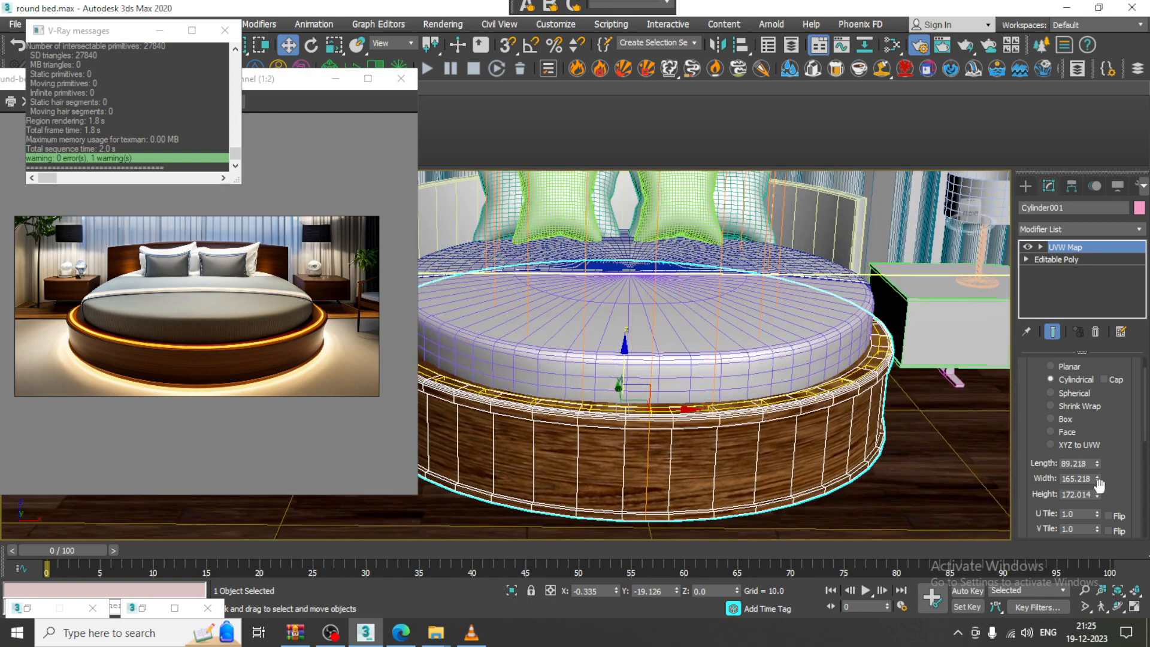
pyautogui.moveTo(1099, 501); pyautogui.dragTo(1100, 513)
pyautogui.rightClick(690, 432)
# Convert the bed base to an Editable Poly
pyautogui.moveTo(768, 590)
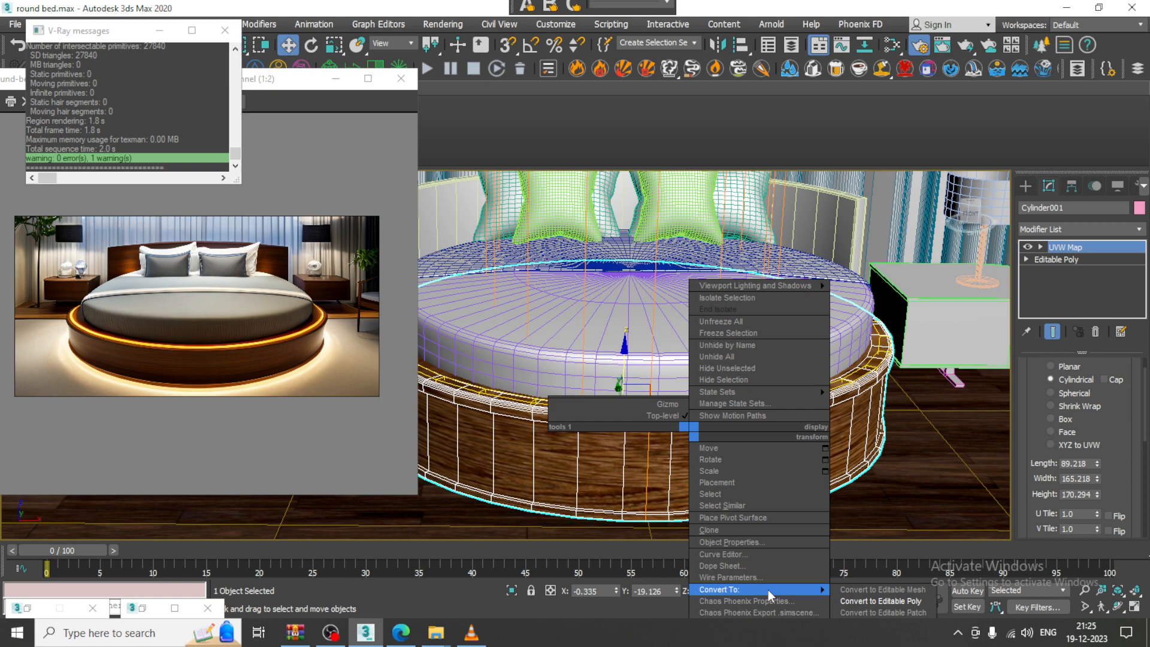
pyautogui.click(890, 602)
pyautogui.keyDown('alt'); pyautogui.moveTo(669, 336); pyautogui.dragTo(712, 391, button='middle'); pyautogui.keyUp('alt')
pyautogui.scroll(-3, 724, 352)
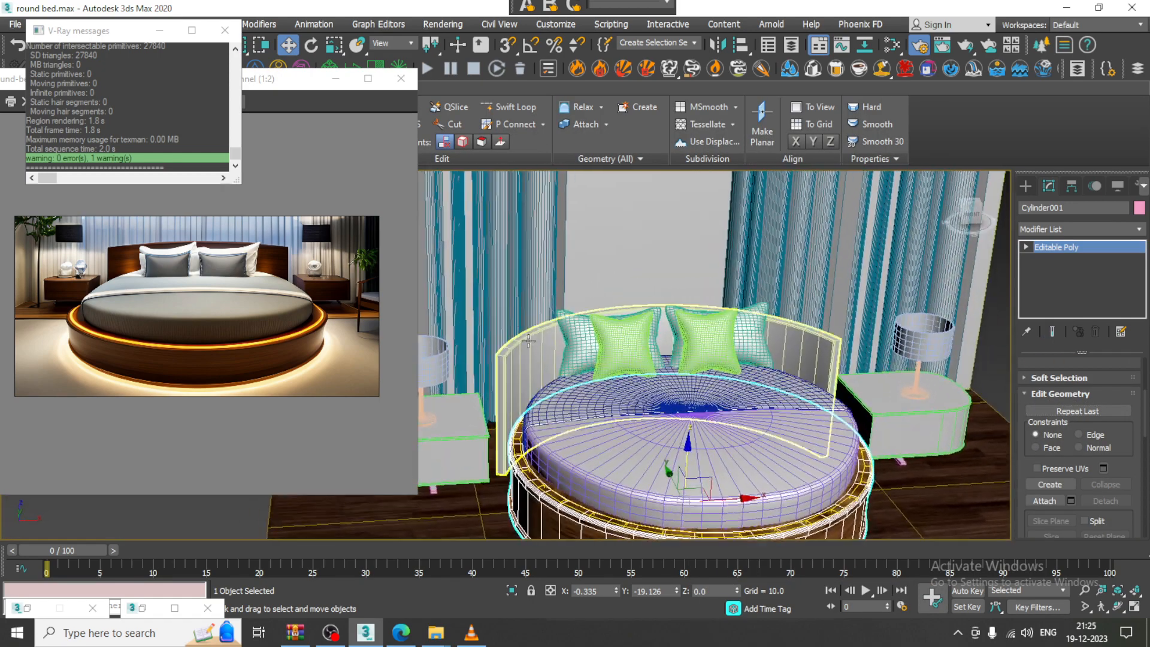
# Give the Arc001 headboard a Box-projected UVW Map (65.641 × 187.443 × 70.53)
pyautogui.click(529, 341)
pyautogui.press('m')
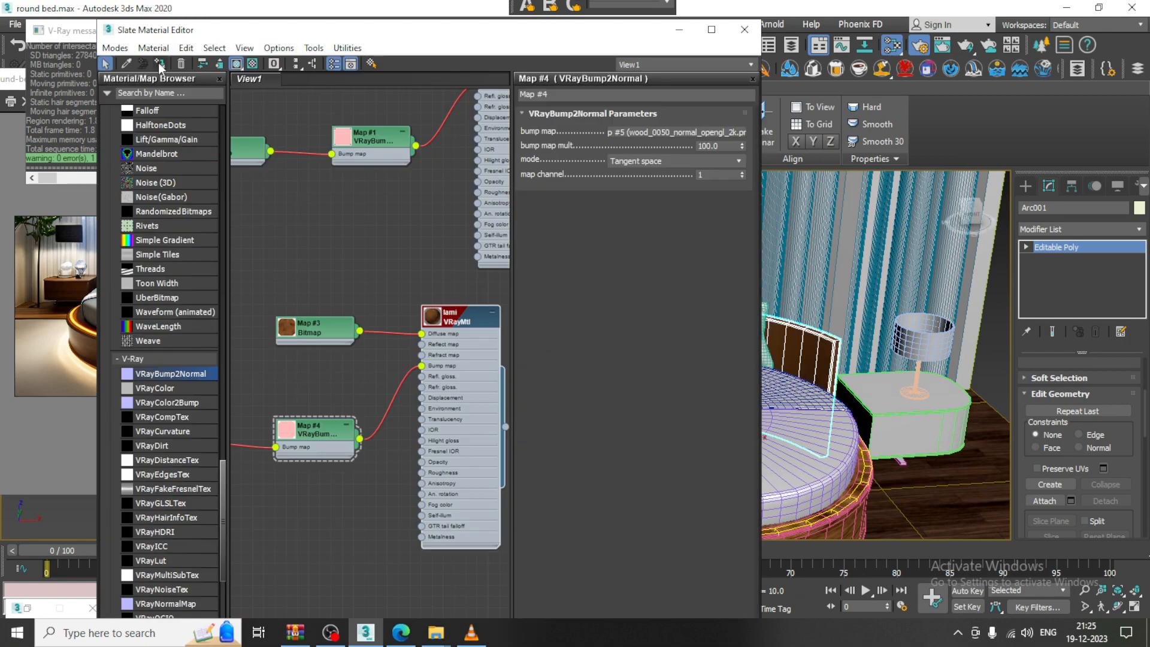
pyautogui.click(679, 29)
pyautogui.scroll(3, 604, 319)
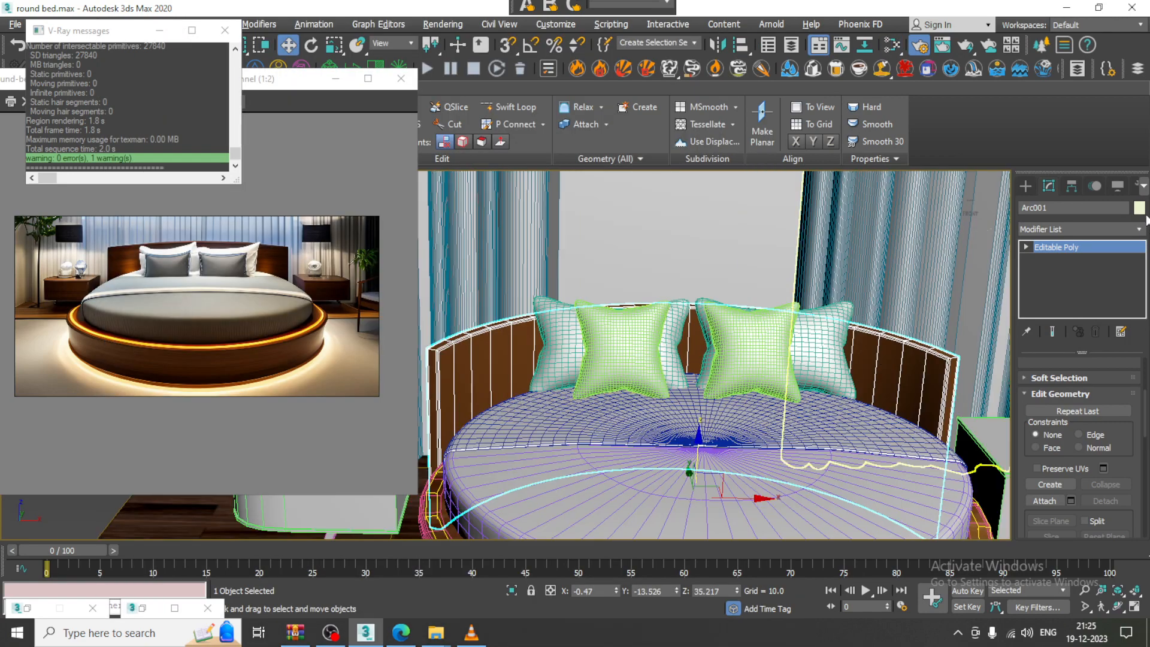
pyautogui.click(1087, 228)
pyautogui.scroll(-10, 1083, 315)
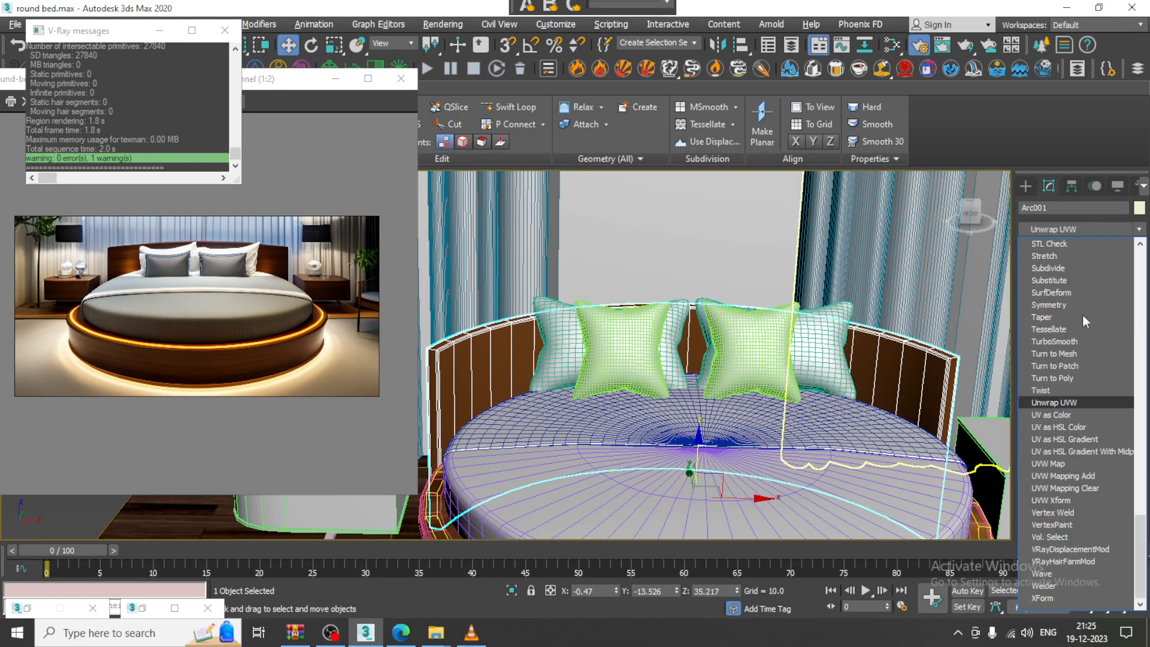
pyautogui.click(1087, 458)
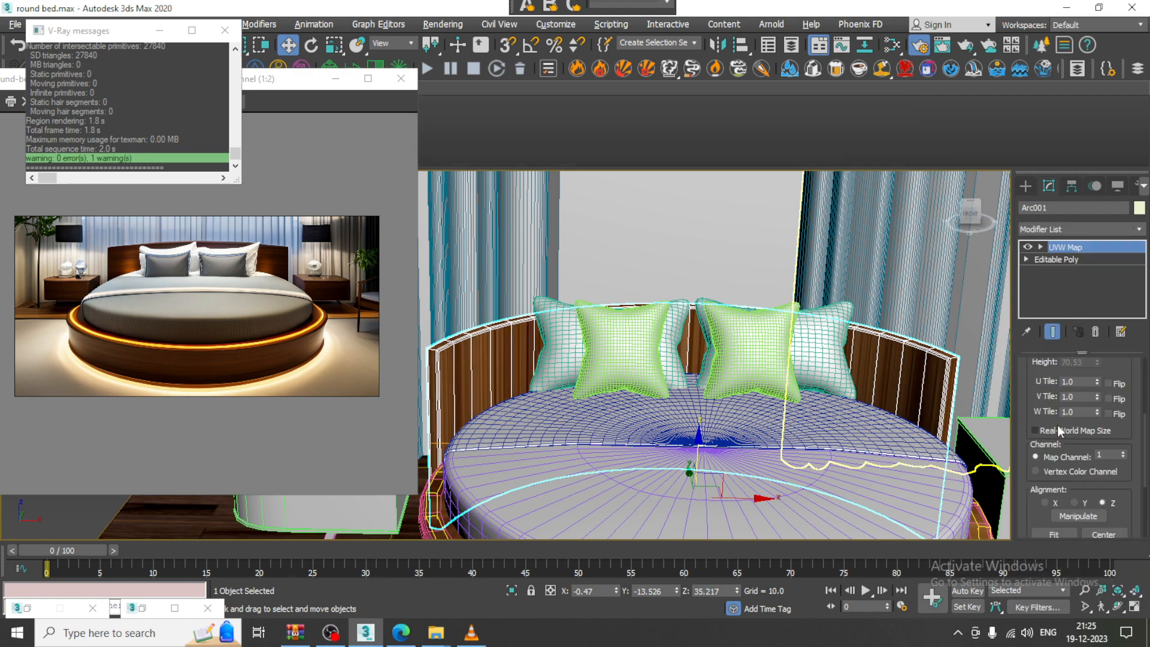
pyautogui.scroll(5, 1073, 431)
pyautogui.click(1066, 428)
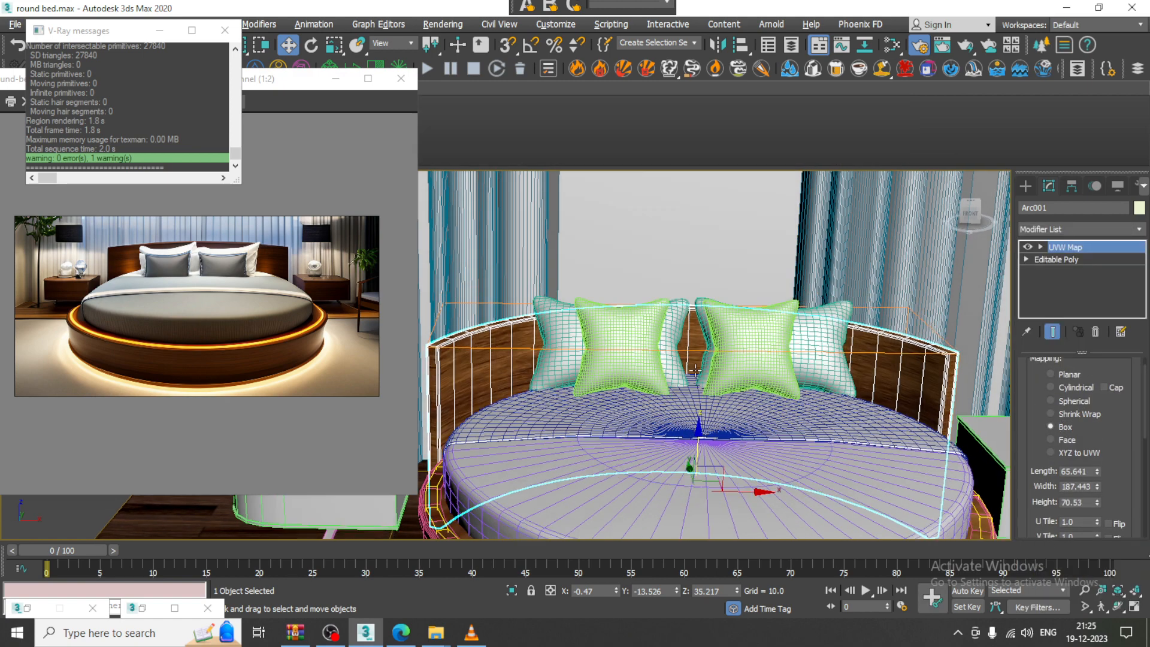
# Inspect the box-mapped headboard from several angles, toggling edged faces with F4
pyautogui.keyDown('alt'); pyautogui.moveTo(728, 384); pyautogui.dragTo(729, 311, button='middle'); pyautogui.keyUp('alt')
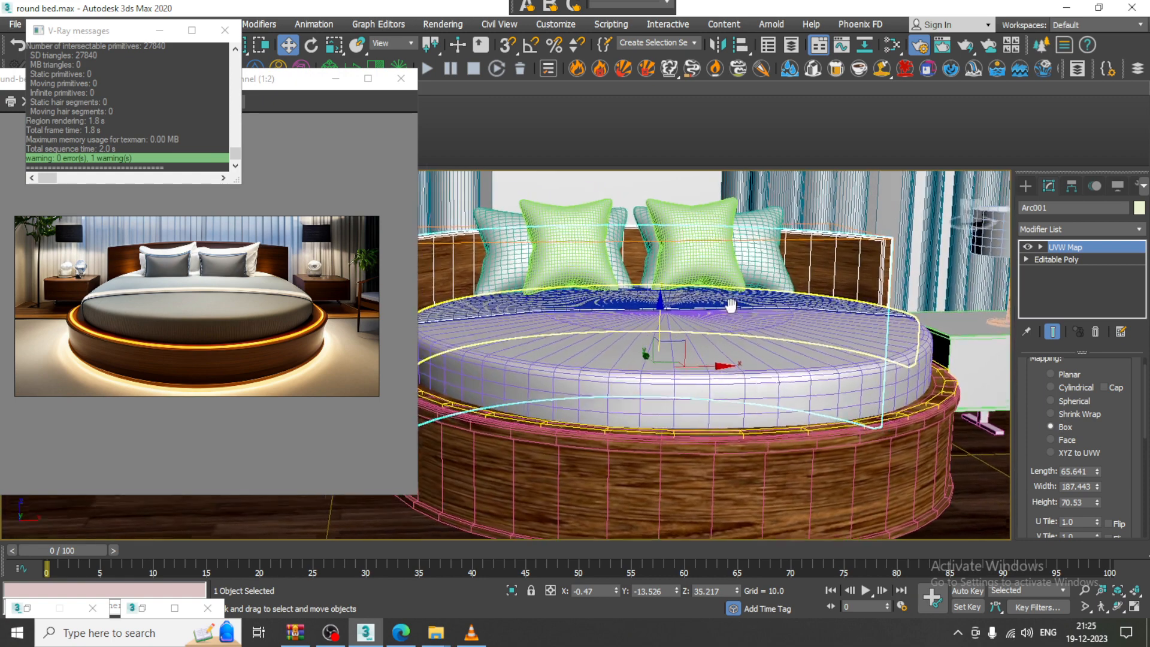
pyautogui.scroll(-4, 729, 313)
pyautogui.press('F4')
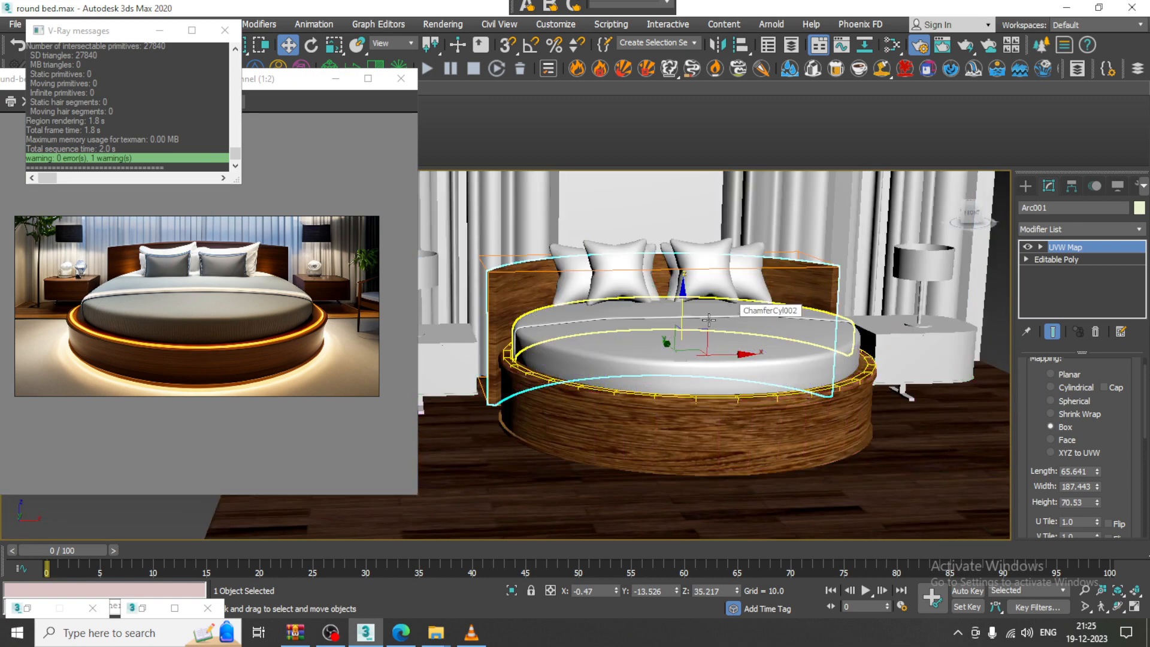
pyautogui.scroll(4, 709, 320)
pyautogui.press('F4')
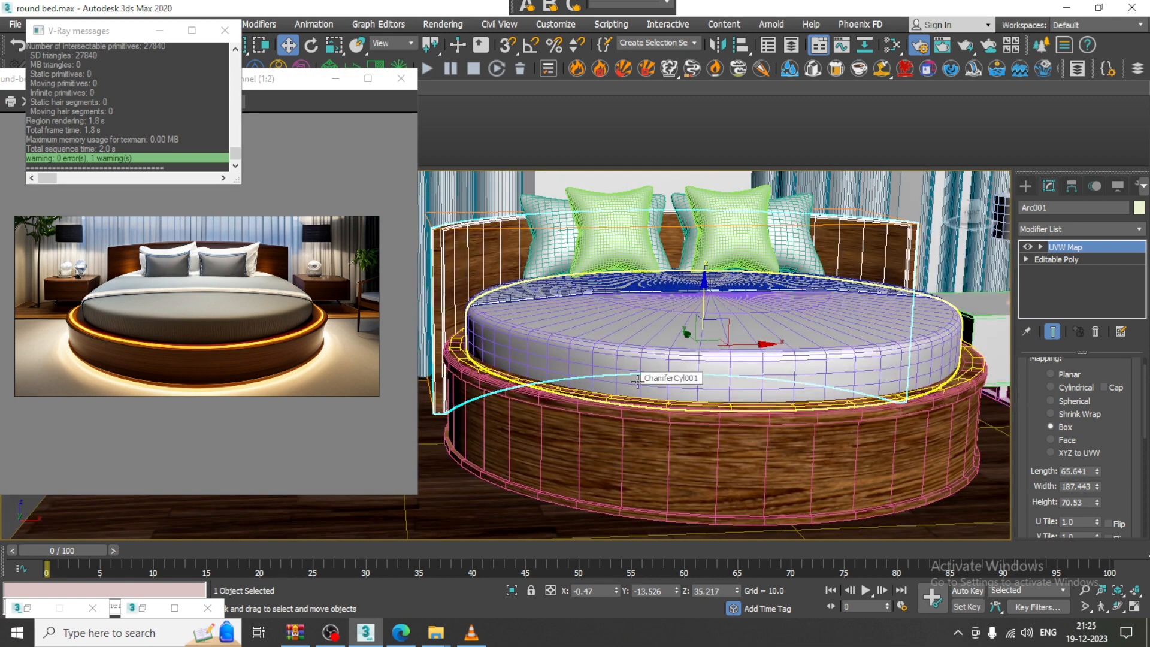
pyautogui.keyDown('alt'); pyautogui.moveTo(638, 382); pyautogui.dragTo(648, 414, button='middle'); pyautogui.keyUp('alt')
pyautogui.moveTo(759, 314); pyautogui.dragTo(721, 326, button='middle')
pyautogui.click(682, 462)
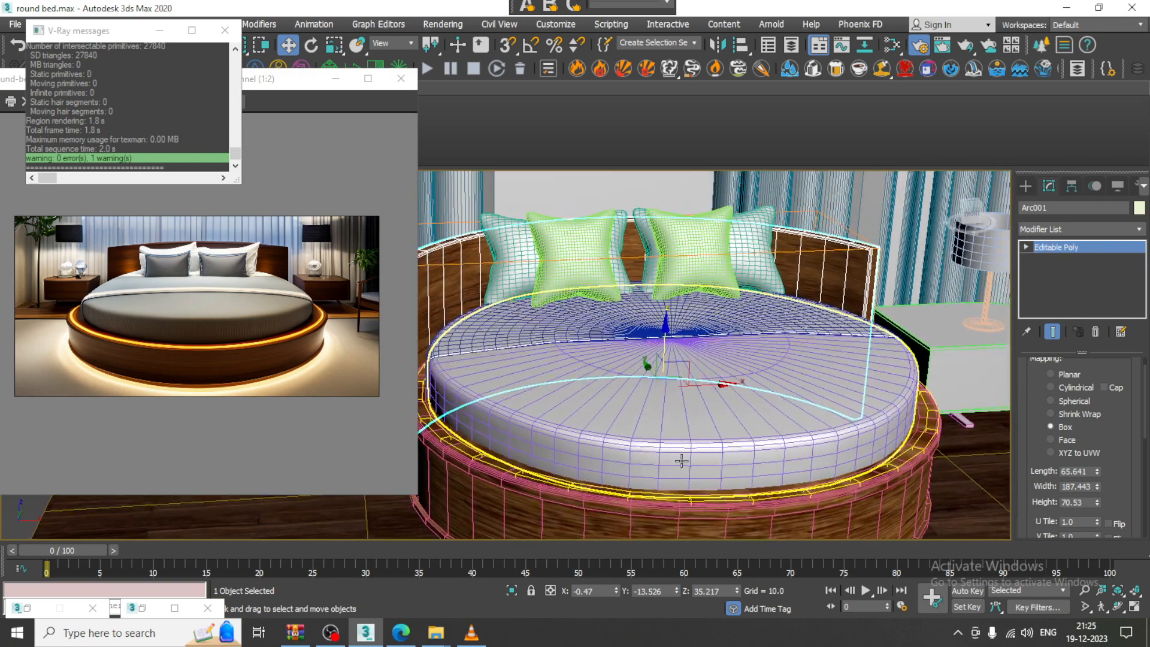
pyautogui.scroll(-4, 703, 385)
pyautogui.keyDown('alt'); pyautogui.moveTo(705, 384); pyautogui.dragTo(719, 302, button='middle'); pyautogui.keyUp('alt')
pyautogui.scroll(4, 766, 394)
pyautogui.click(441, 25)
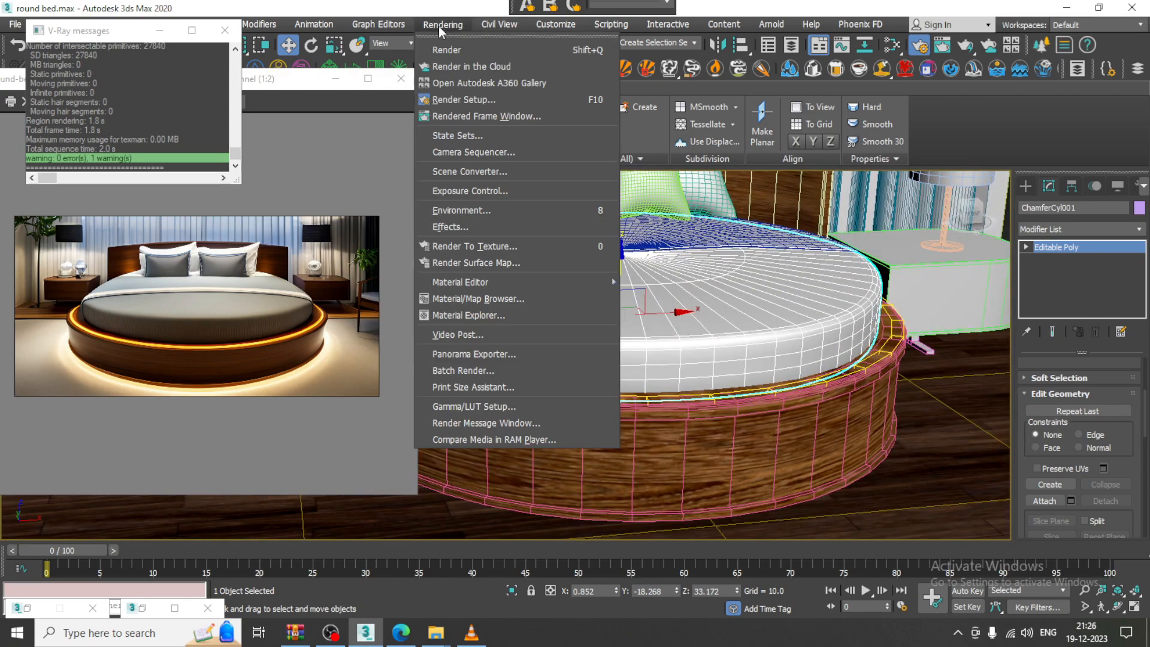
pyautogui.click(452, 46)
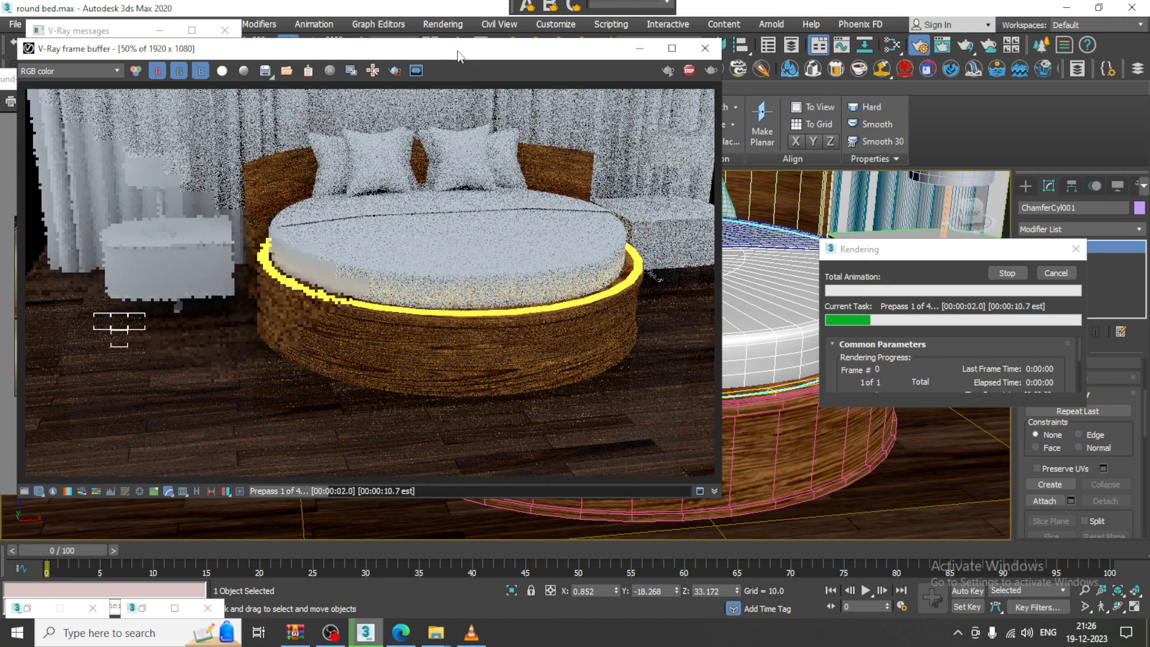
pyautogui.click(705, 48)
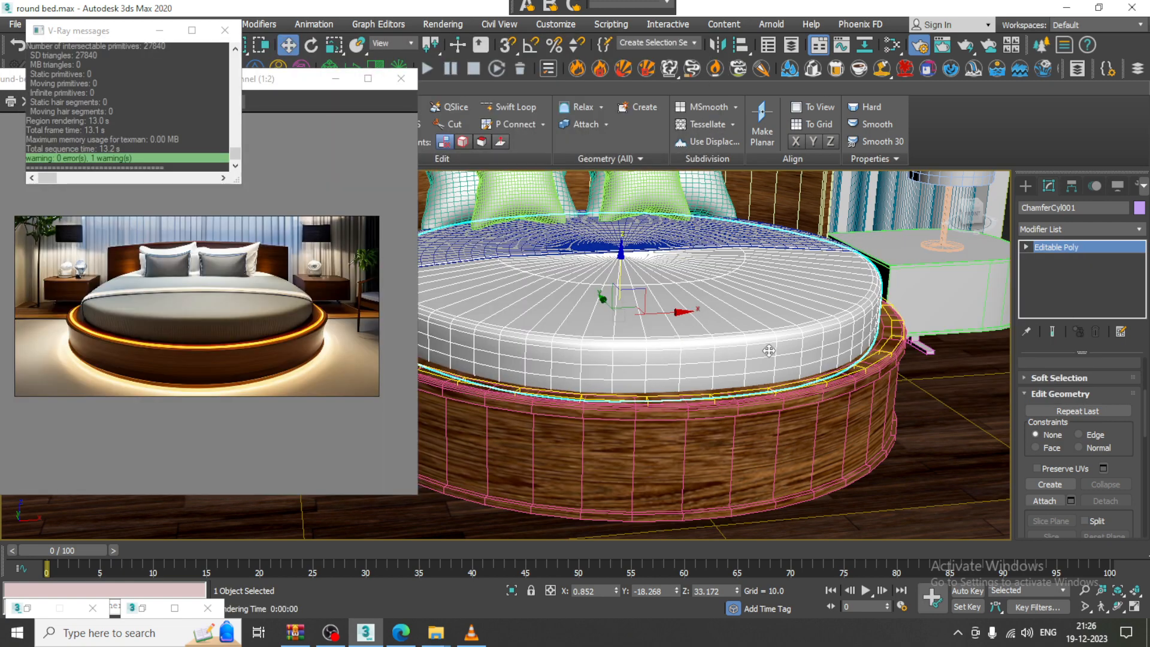
# Copy the ring light lower down the base and scale the copy to 105 percent
pyautogui.click(615, 374)
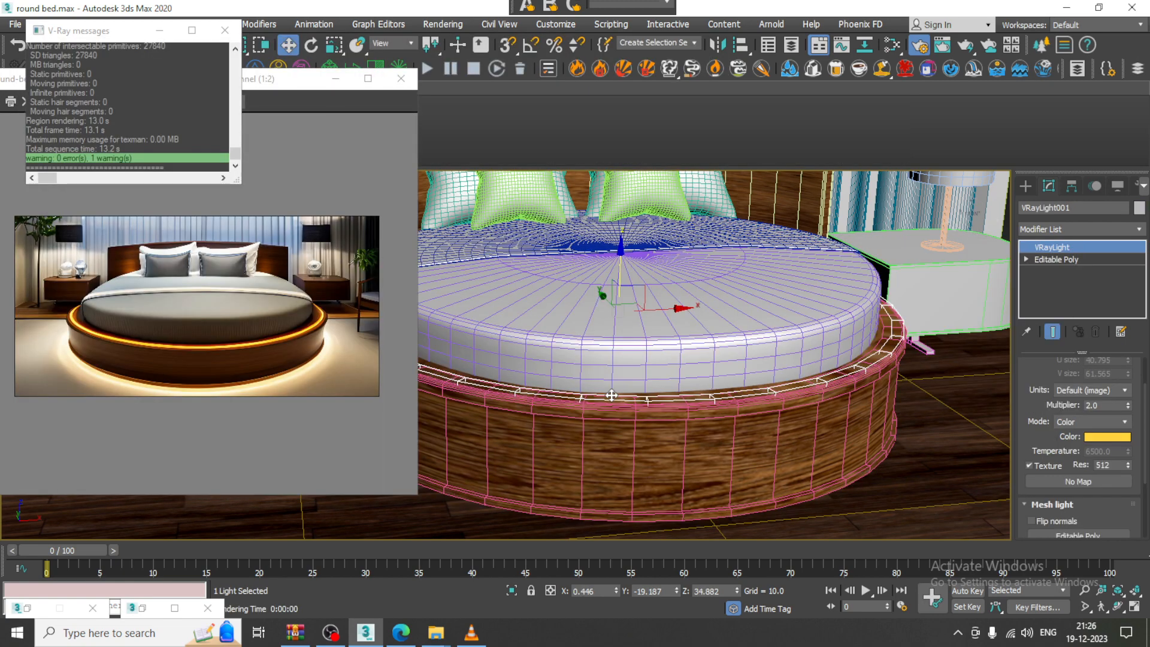
pyautogui.scroll(-3, 632, 324)
pyautogui.keyDown('shift'); pyautogui.moveTo(625, 264); pyautogui.dragTo(639, 344); pyautogui.keyUp('shift')
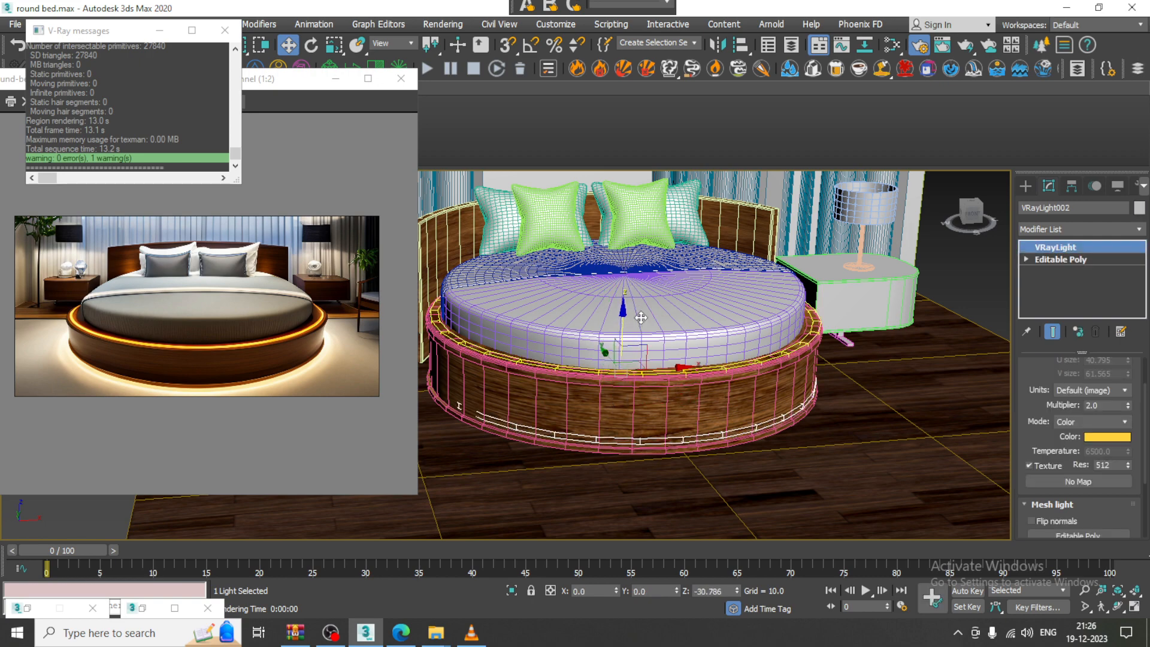
pyautogui.click(570, 379)
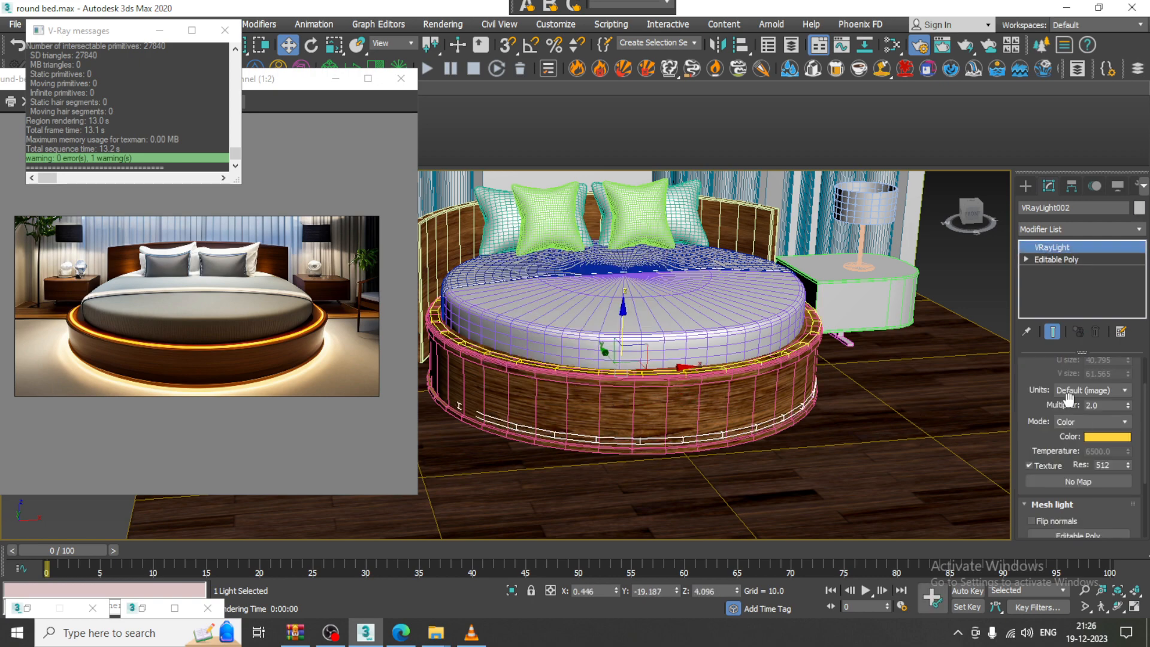
pyautogui.press('r')
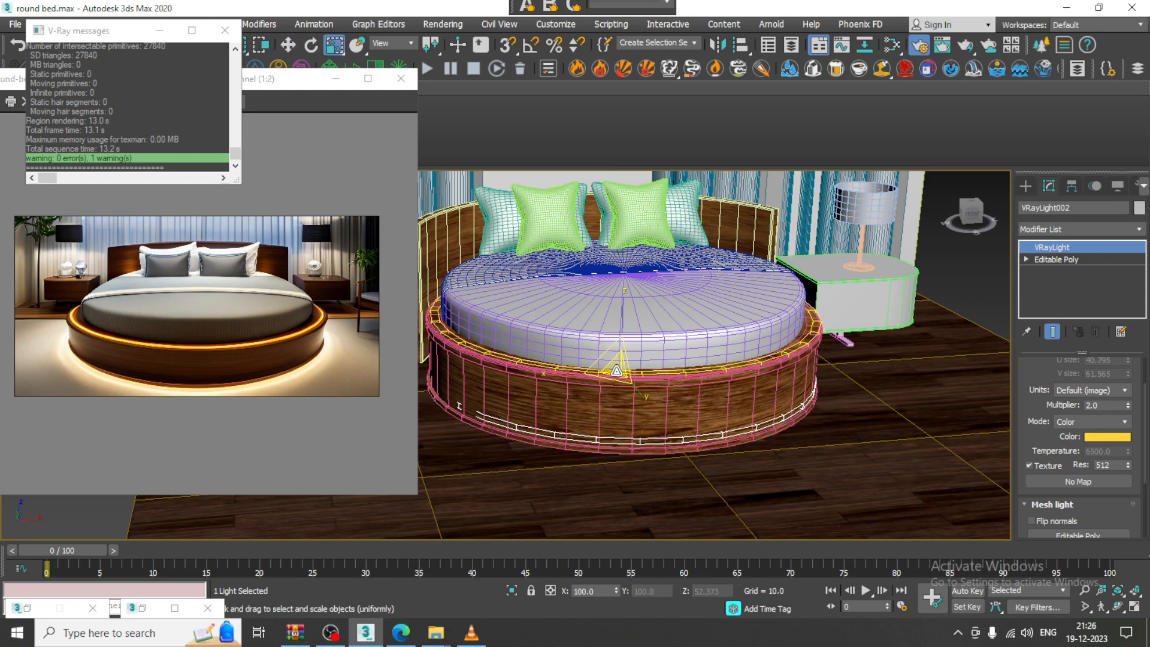
pyautogui.moveTo(617, 370); pyautogui.dragTo(619, 368)
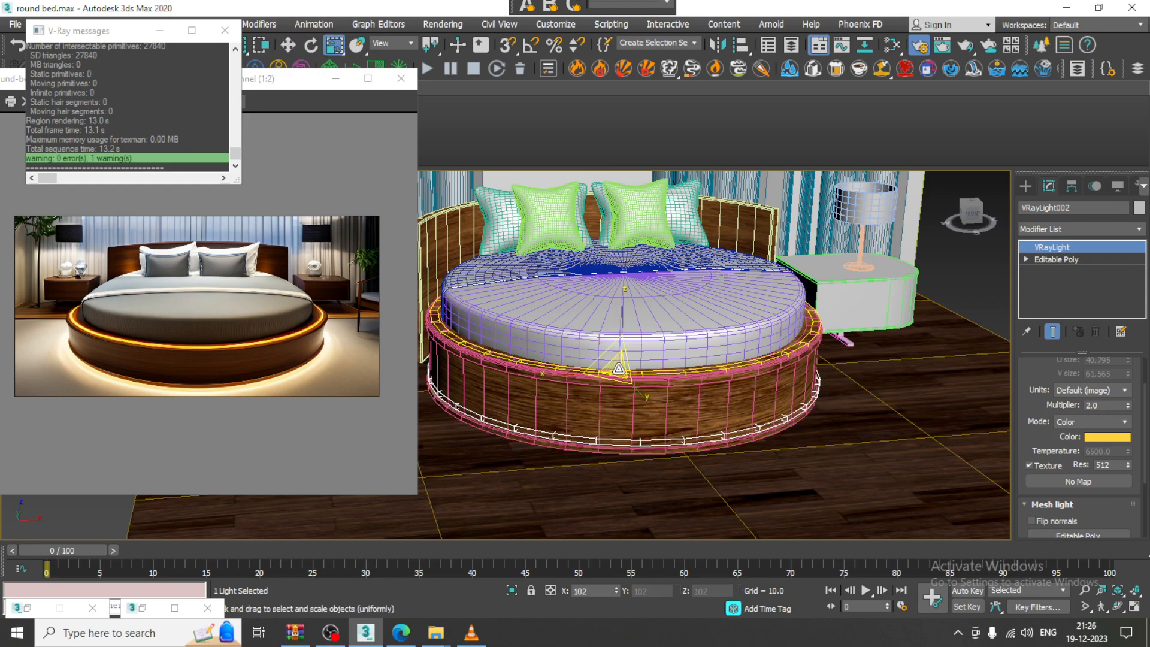
pyautogui.press('w')
# Render a test with both light rings, then stretch the ring light taller along Z
pyautogui.click(438, 25)
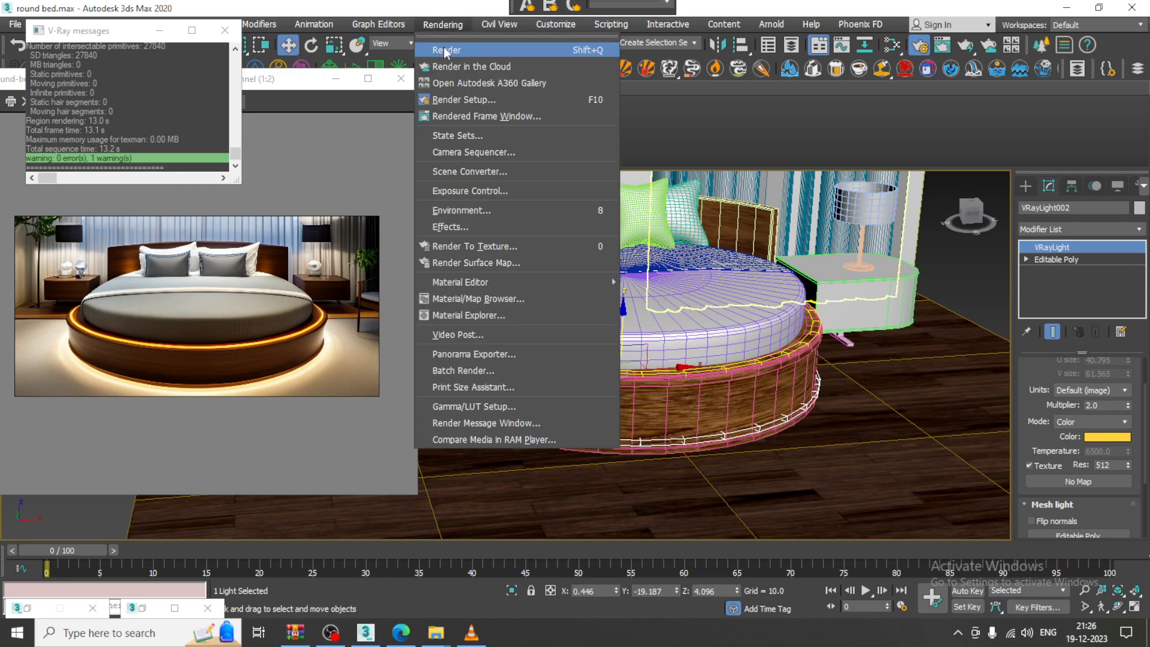
pyautogui.click(441, 46)
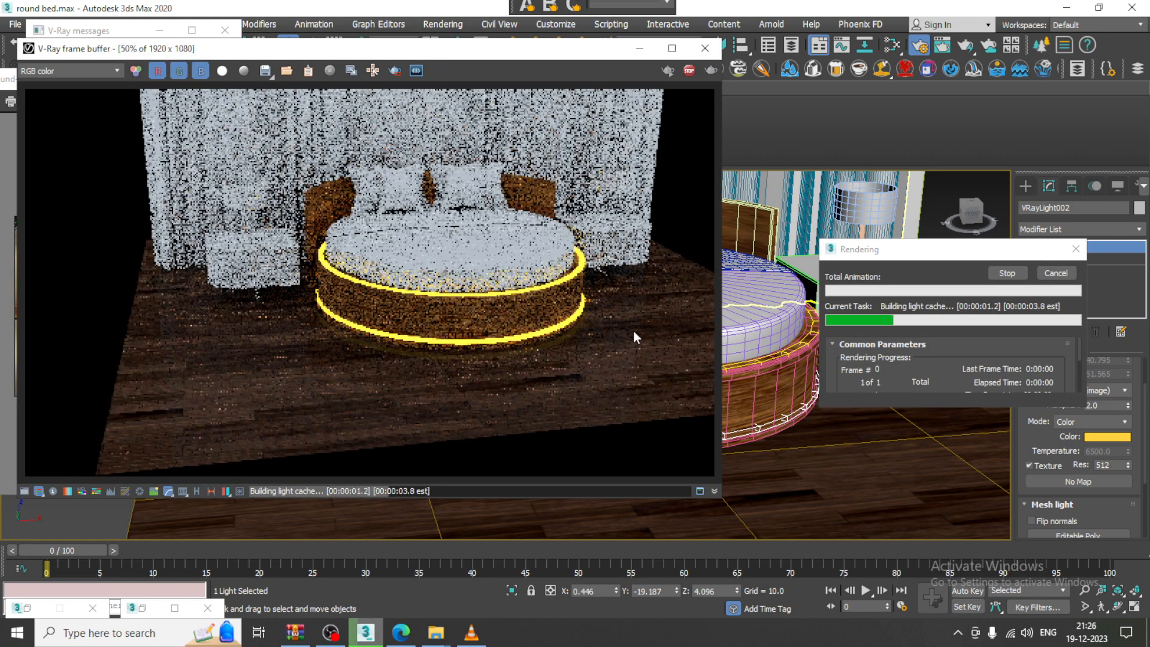
pyautogui.click(706, 48)
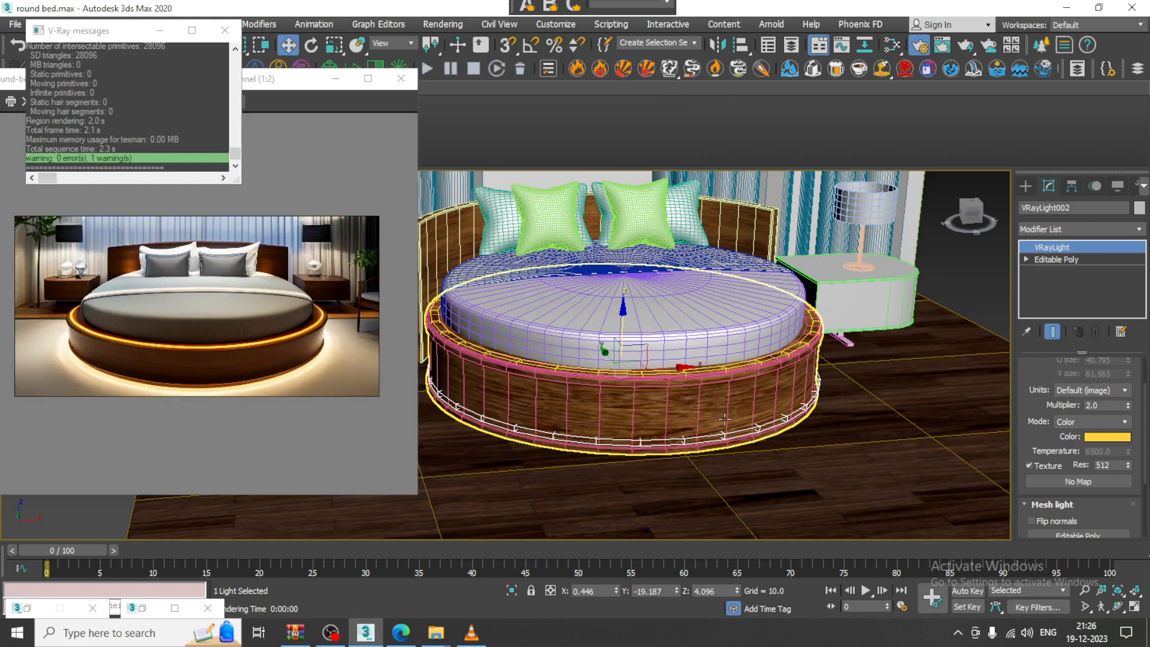
pyautogui.keyDown('alt'); pyautogui.moveTo(714, 415); pyautogui.dragTo(686, 354, button='middle'); pyautogui.keyUp('alt')
pyautogui.press('r')
pyautogui.moveTo(652, 283); pyautogui.dragTo(661, 332)
pyautogui.press('w')
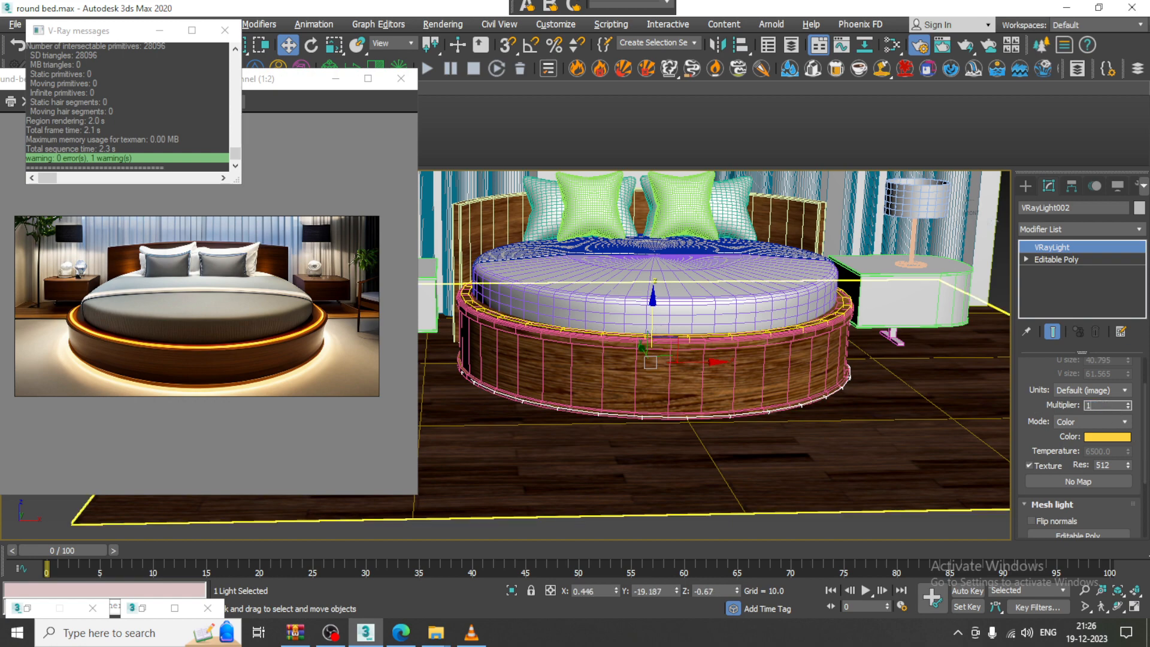
# Commit the light ring multiplier at 1.0 and run a V-Ray test render
pyautogui.press('Return')
pyautogui.click(446, 24)
pyautogui.click(467, 48)
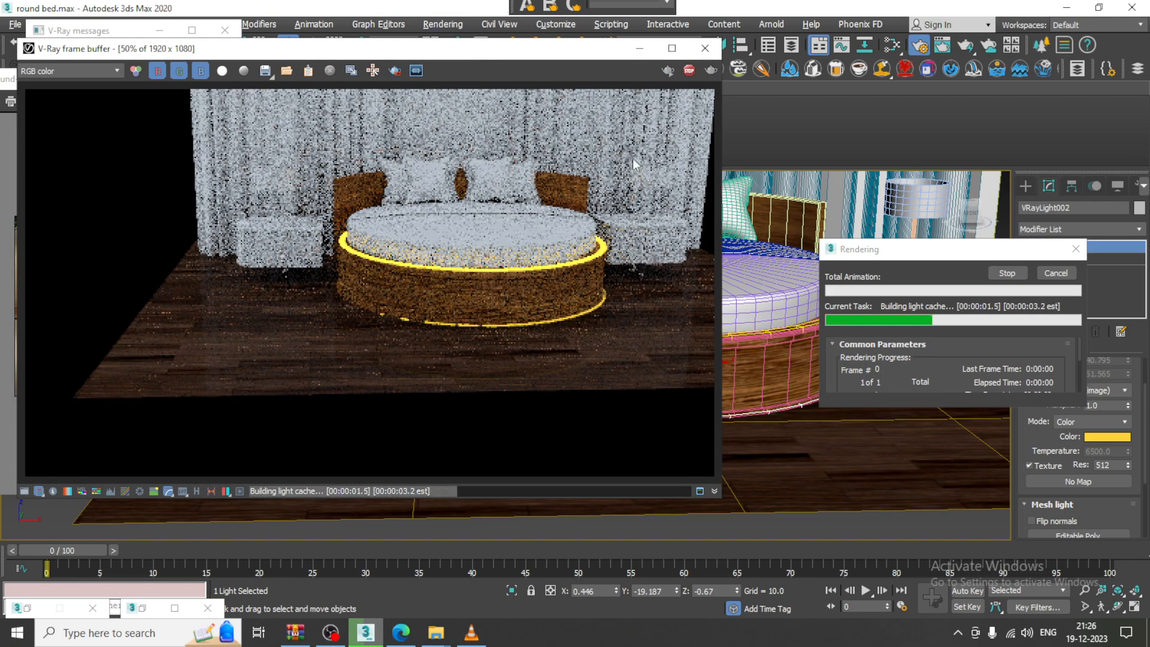
pyautogui.click(705, 47)
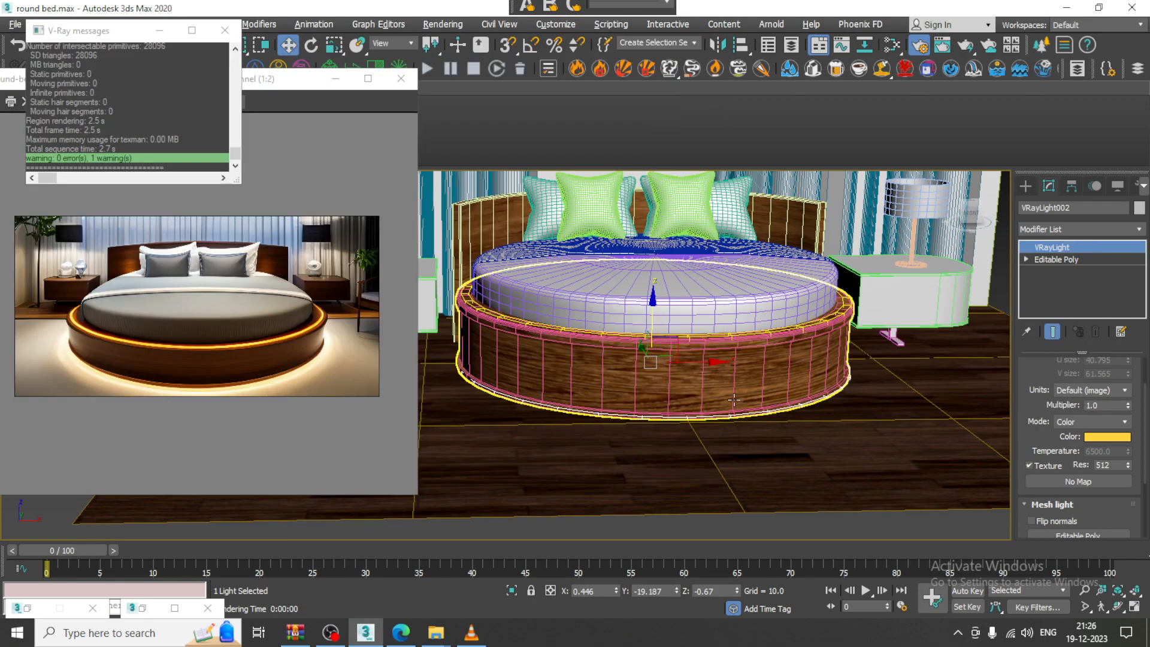
# Scale the light ring up slightly around the bed base
pyautogui.scroll(3, 674, 432)
pyautogui.press('r')
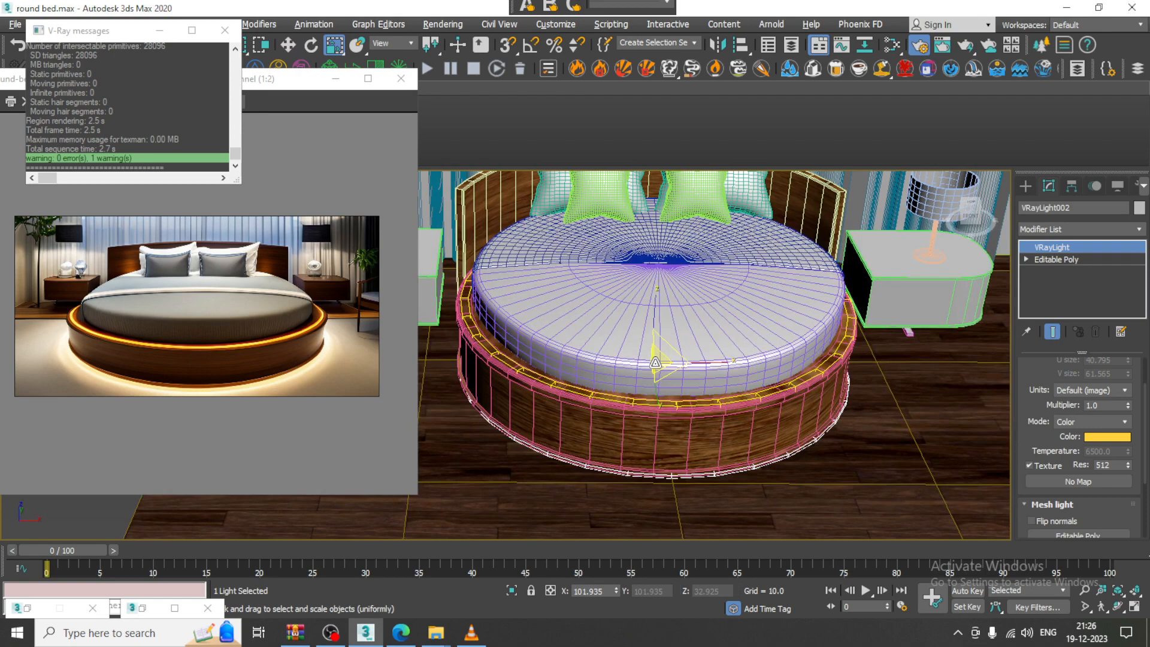
pyautogui.moveTo(656, 362); pyautogui.dragTo(657, 361)
pyautogui.keyDown('alt'); pyautogui.moveTo(728, 383); pyautogui.dragTo(737, 387, button='middle'); pyautogui.keyUp('alt')
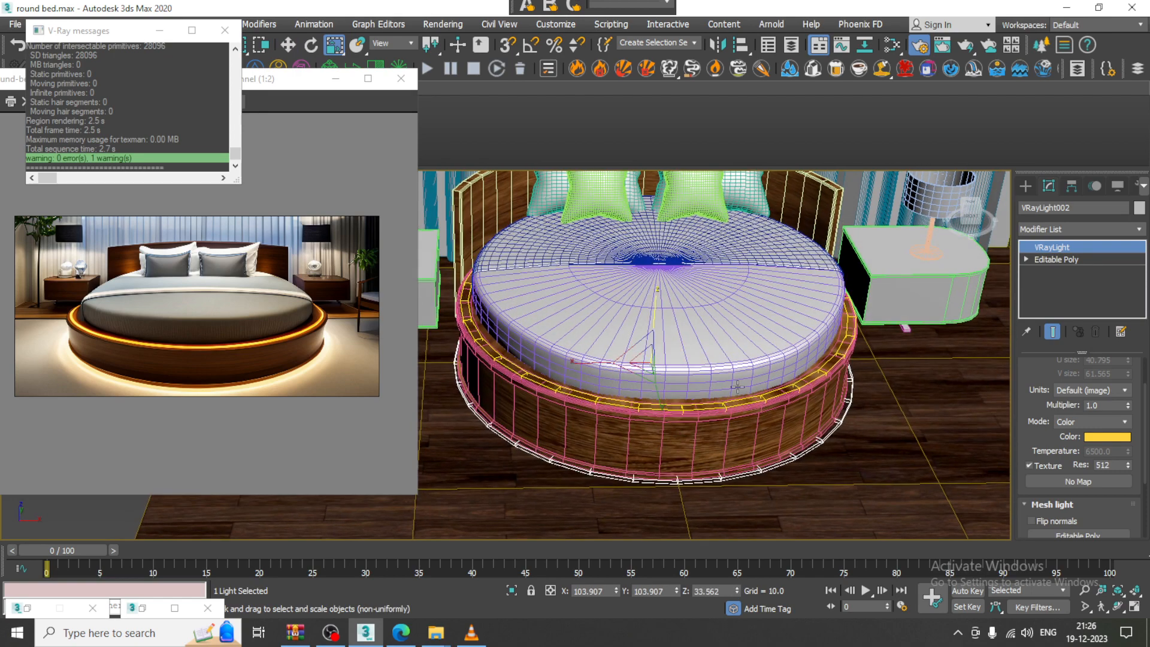
# Set the light multiplier to 2.0 and test-render the glowing ring again
pyautogui.moveTo(1100, 406); pyautogui.dragTo(1041, 406)
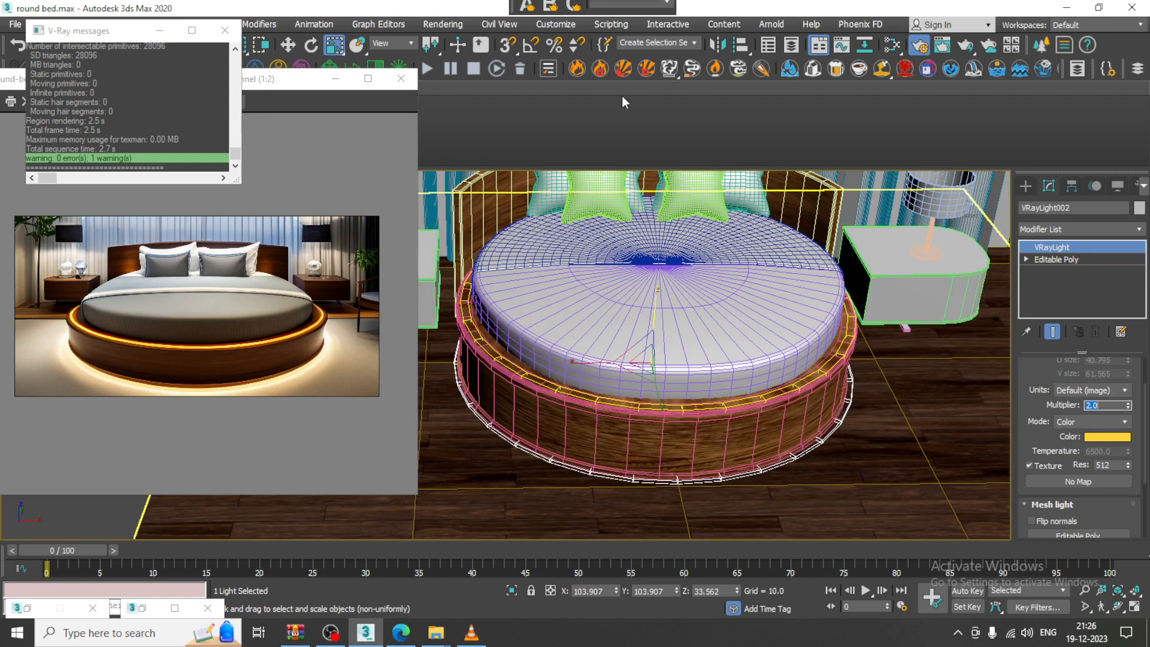
pyautogui.click(441, 25)
pyautogui.click(451, 43)
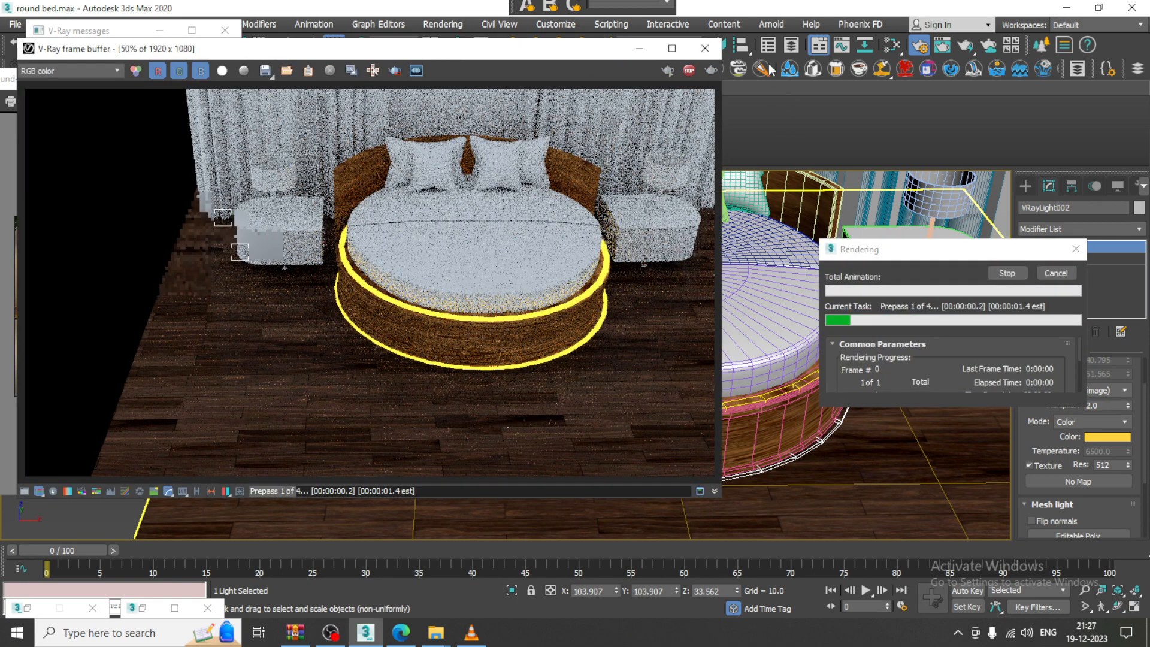
pyautogui.click(705, 48)
pyautogui.doubleClick(1100, 405)
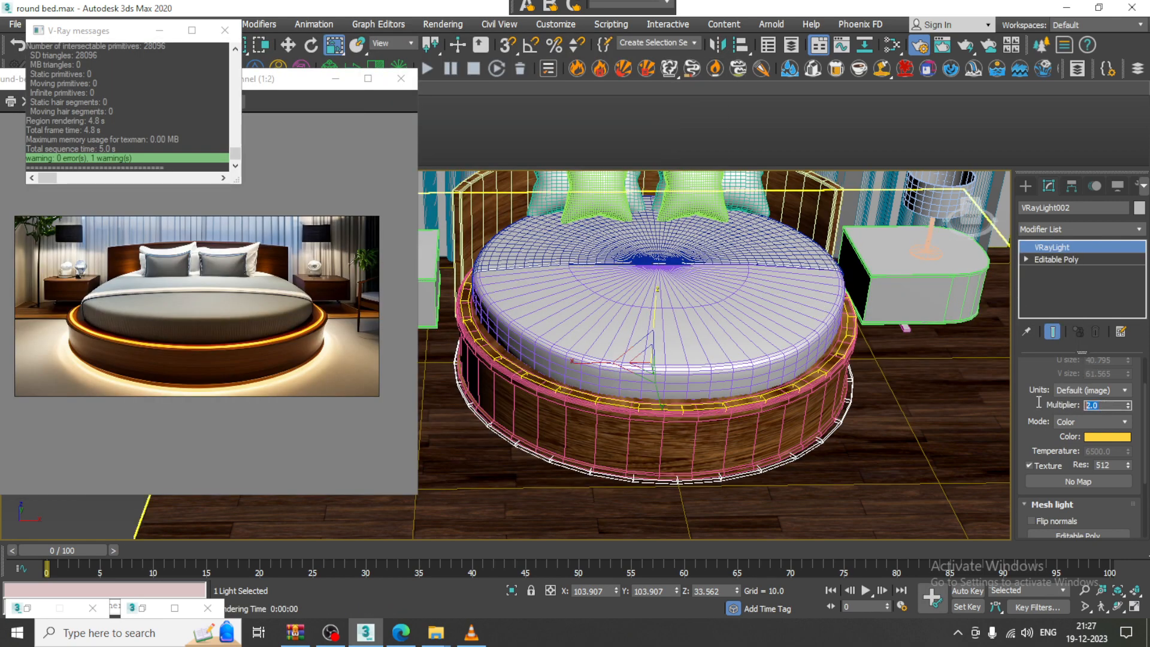
# Test-render the bed with the ring multiplier at 5.0
pyautogui.click(444, 24)
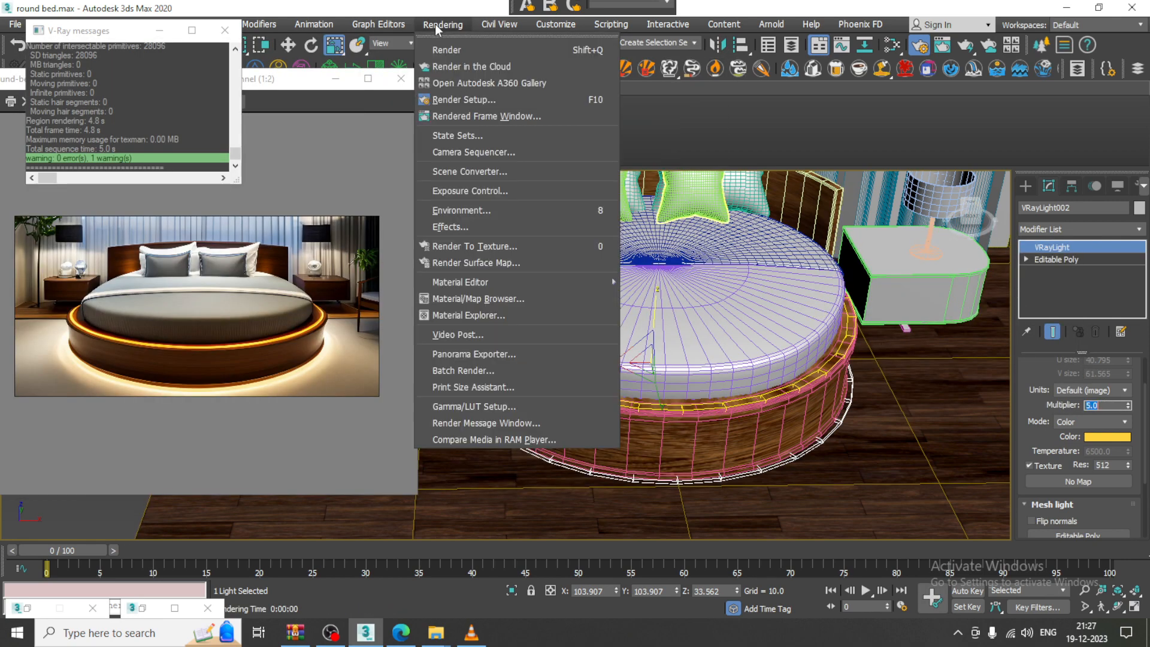
pyautogui.click(451, 49)
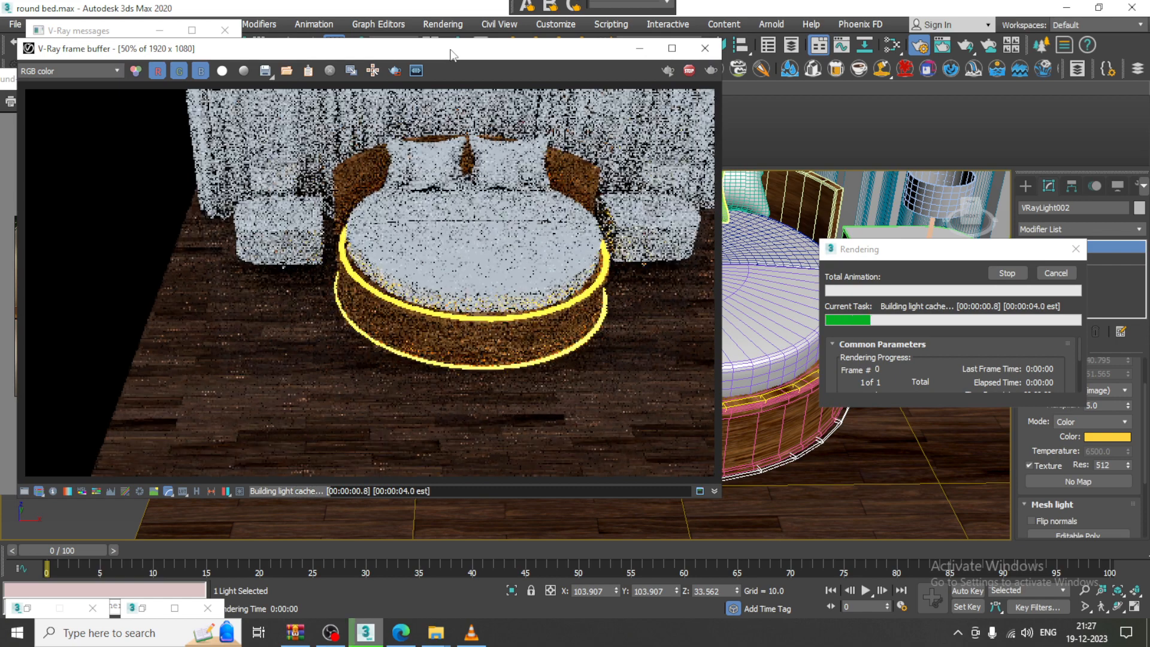
pyautogui.click(705, 48)
# Raise the light ring slightly on the bed base and render again to check it
pyautogui.keyDown('alt'); pyautogui.moveTo(717, 406); pyautogui.dragTo(717, 357, button='middle'); pyautogui.keyUp('alt')
pyautogui.scroll(5, 713, 361)
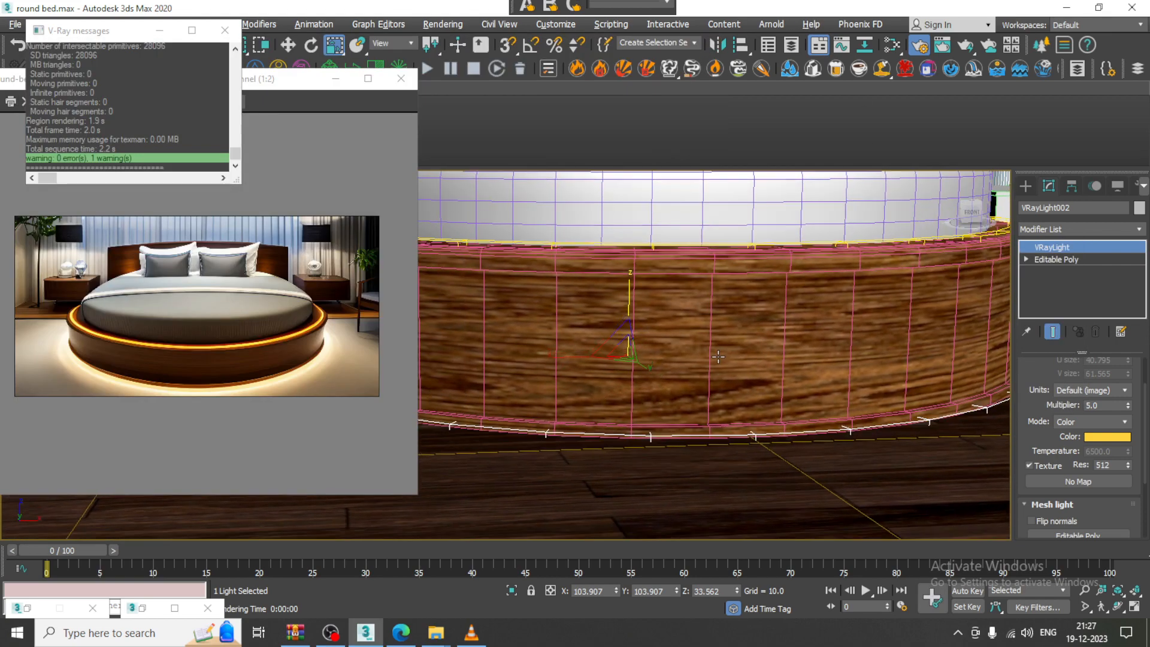
pyautogui.press('w')
pyautogui.moveTo(630, 322); pyautogui.dragTo(622, 232)
pyautogui.press('r')
pyautogui.click(442, 24)
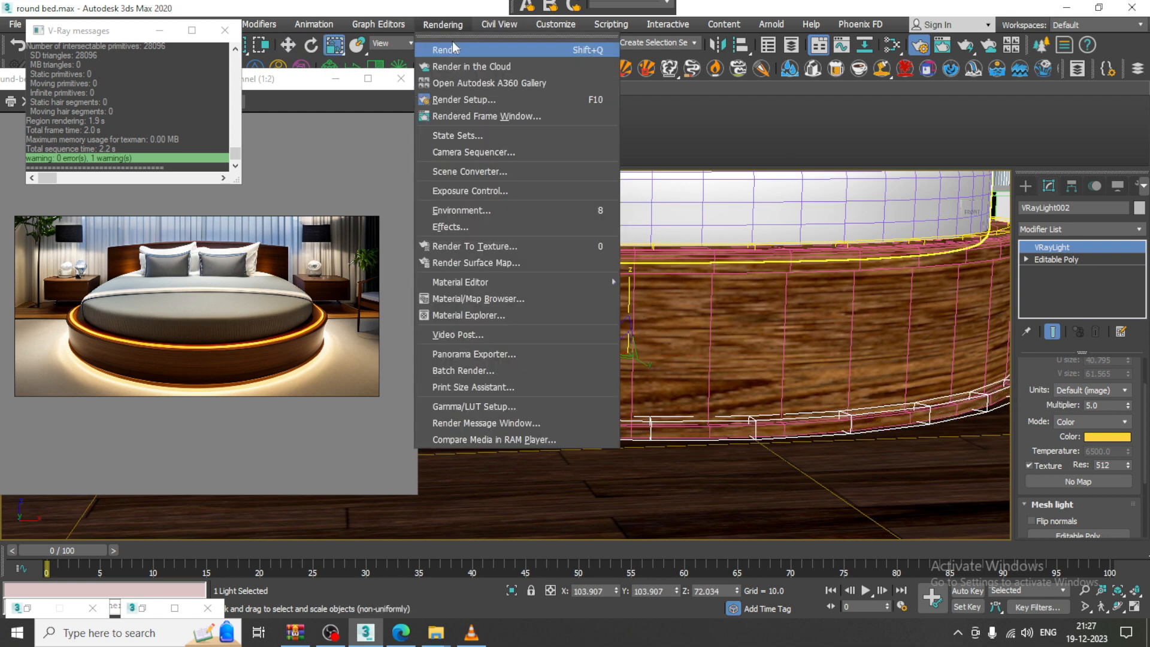
pyautogui.click(447, 50)
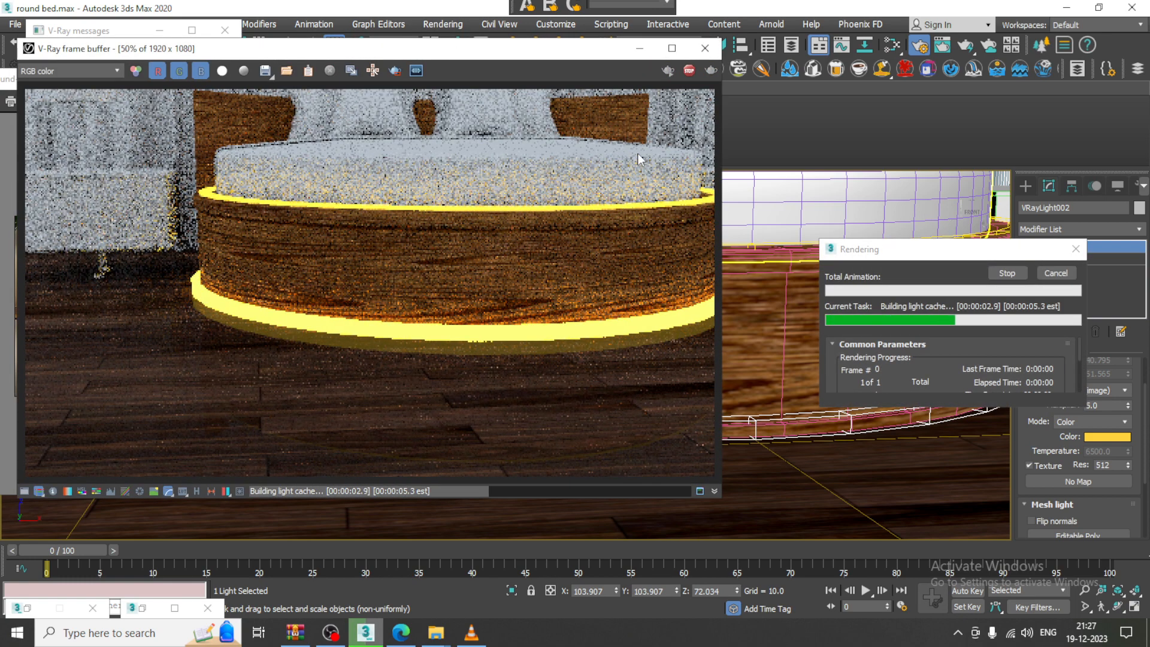
pyautogui.click(705, 48)
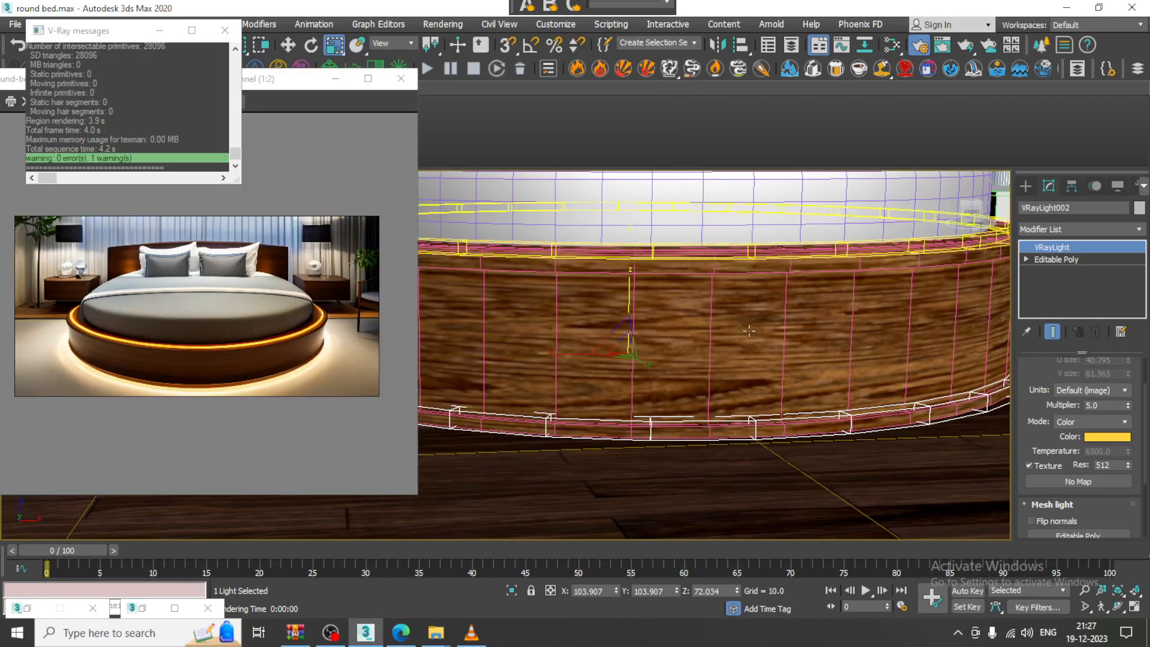
# Squash the bottom light ring lower in height
pyautogui.keyDown('alt'); pyautogui.moveTo(740, 355); pyautogui.dragTo(726, 368, button='middle'); pyautogui.keyUp('alt')
pyautogui.moveTo(676, 275); pyautogui.dragTo(684, 310)
pyautogui.scroll(-3, 685, 310)
pyautogui.press('r')
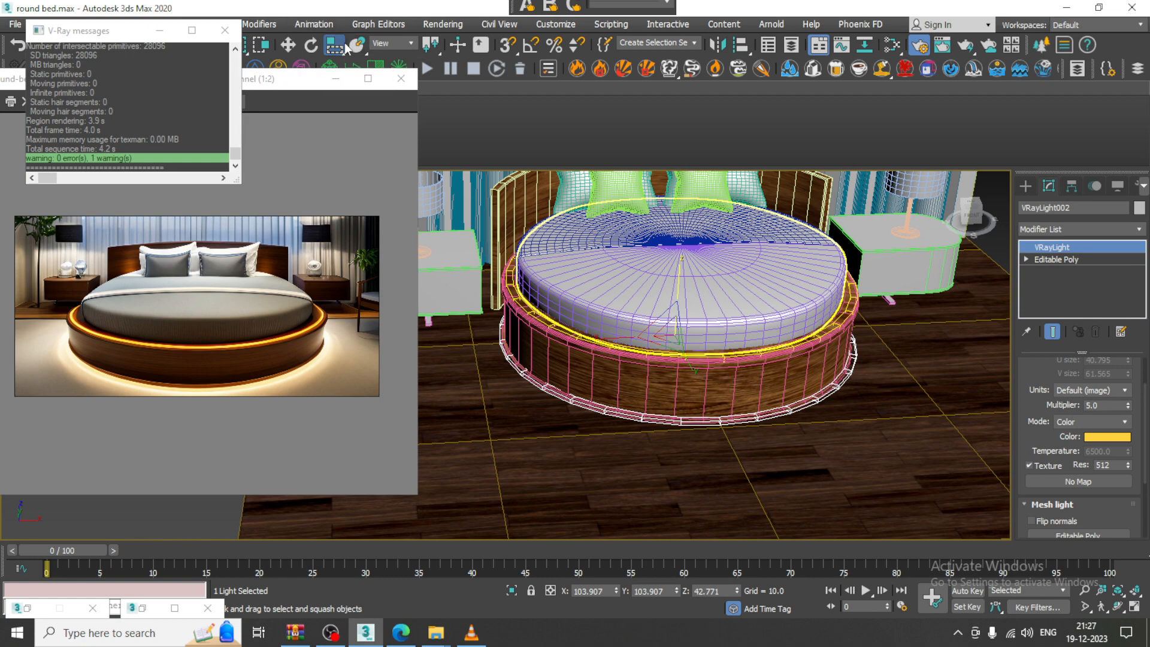
# Reset scaling to uniform and select the mattress
pyautogui.click(334, 71)
pyautogui.keyDown('alt'); pyautogui.moveTo(779, 275); pyautogui.dragTo(743, 301, button='middle'); pyautogui.keyUp('alt')
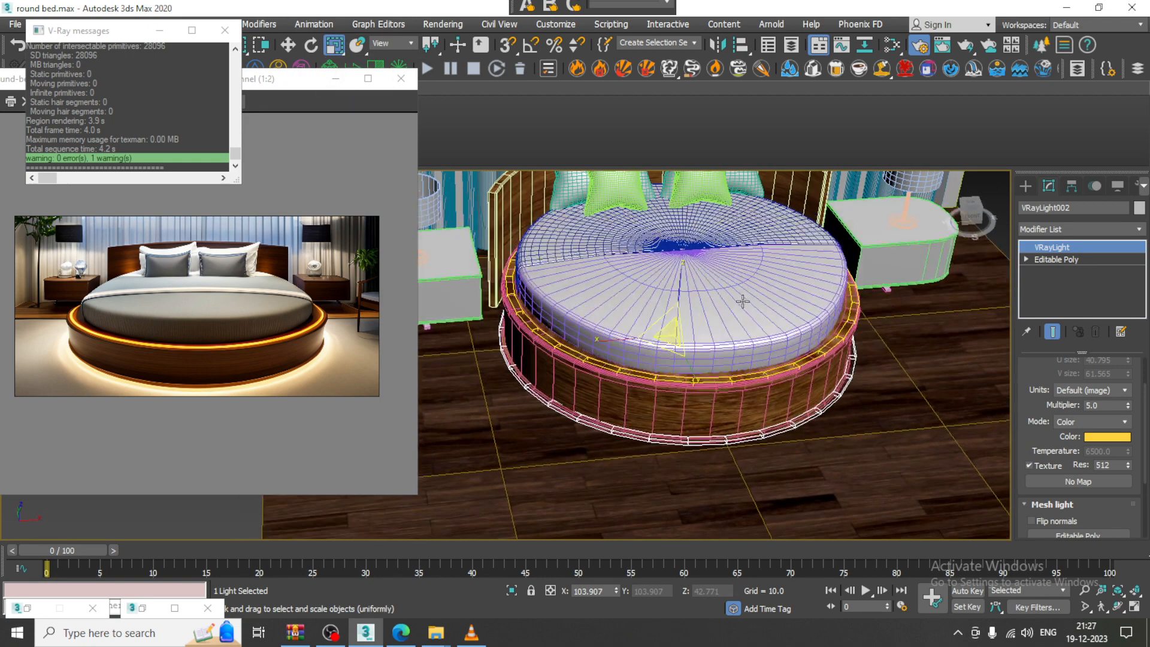
pyautogui.click(743, 301)
pyautogui.scroll(3, 756, 323)
pyautogui.press('w')
# Create VRayMtl Material #28 in the Slate editor and choose Bitmap for its diffuse map
pyautogui.press('m')
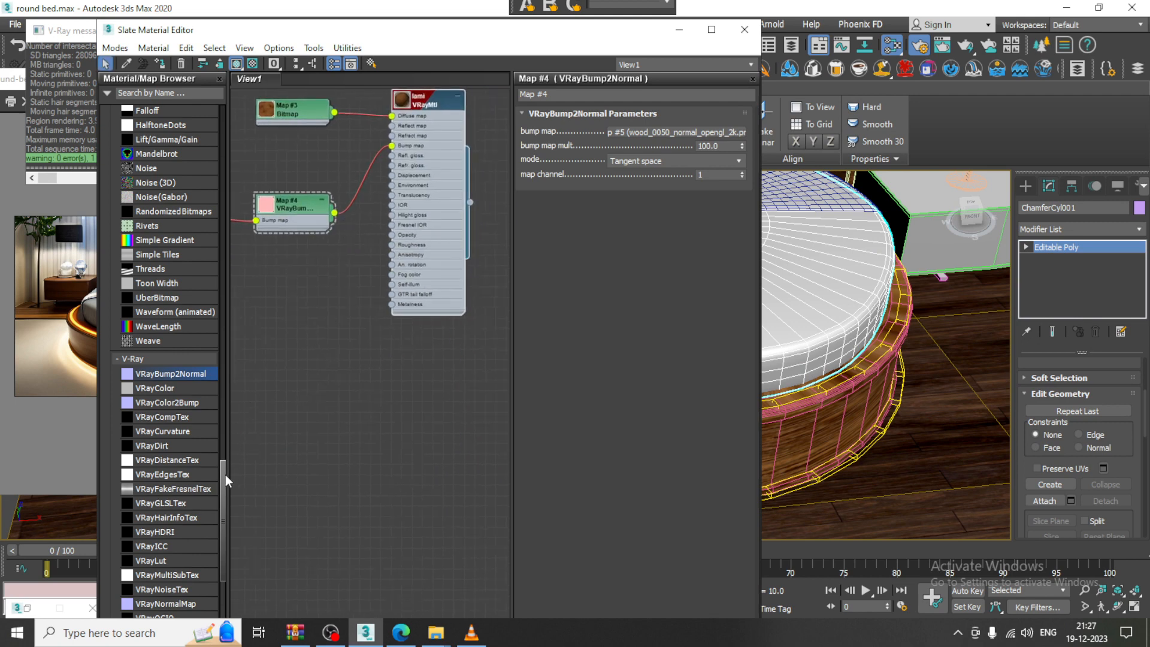
pyautogui.moveTo(225, 475); pyautogui.dragTo(193, 128)
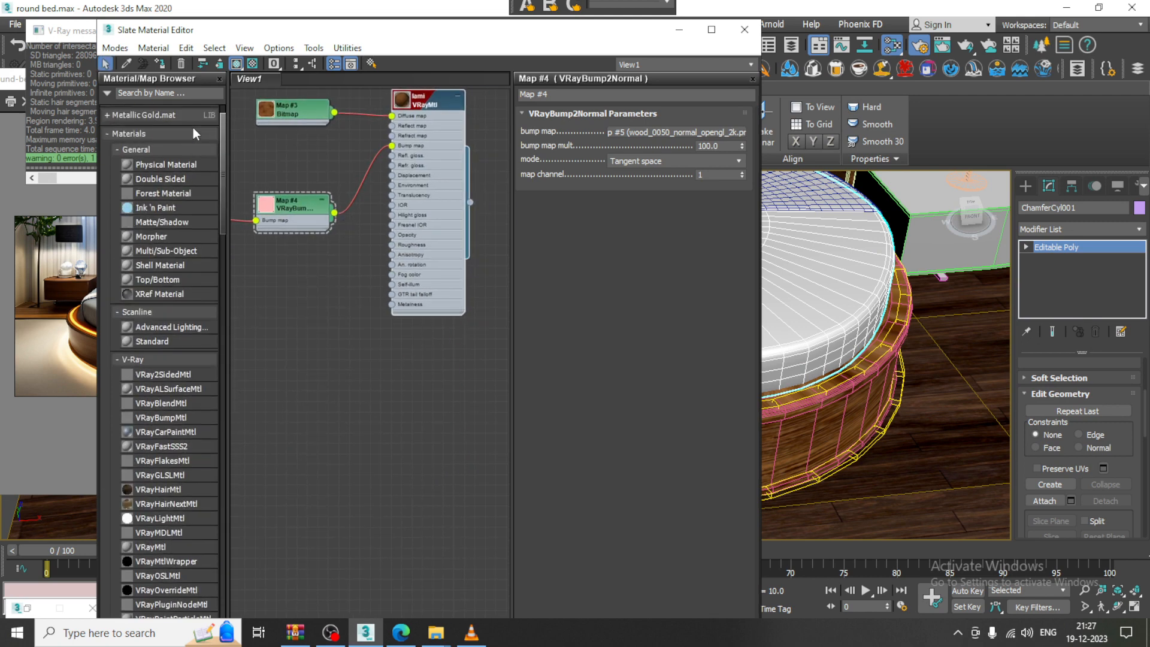
pyautogui.moveTo(150, 545); pyautogui.dragTo(399, 400)
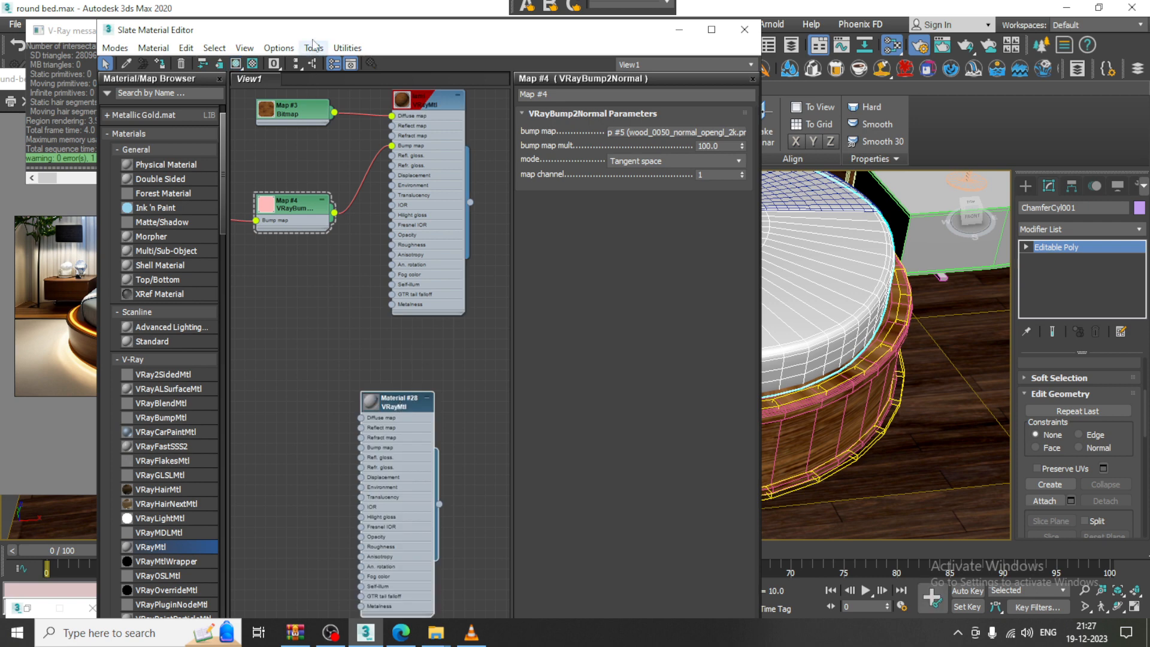
pyautogui.moveTo(310, 34); pyautogui.dragTo(679, 83)
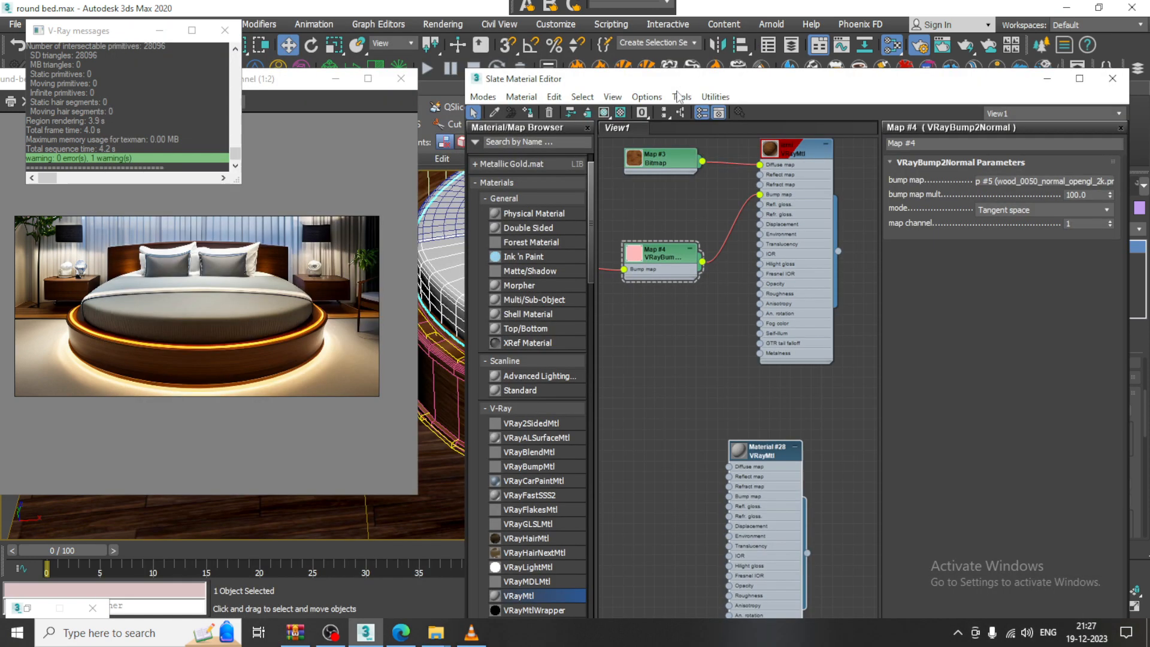
pyautogui.doubleClick(776, 457)
pyautogui.click(989, 178)
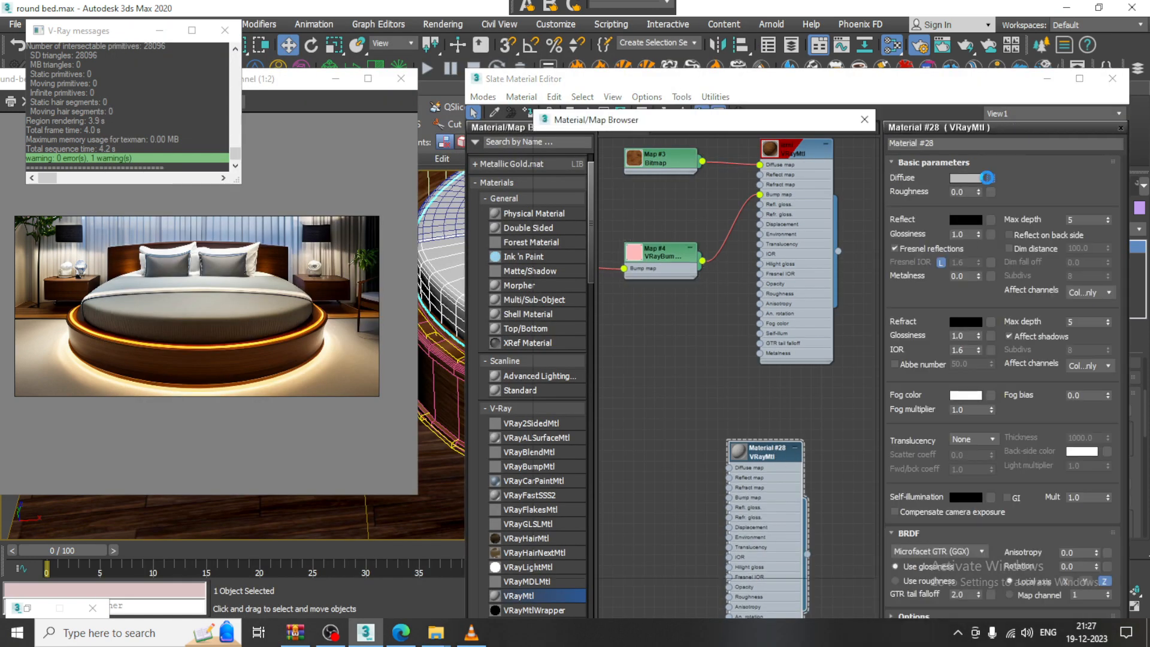
pyautogui.doubleClick(599, 259)
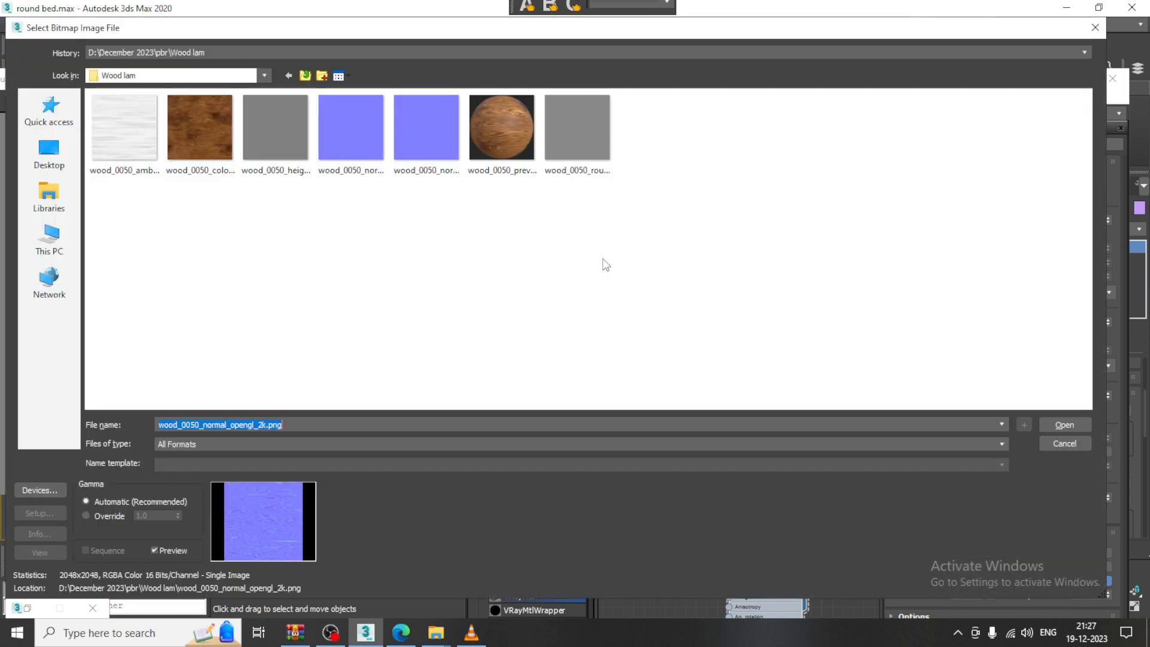
# Browse the Fabric 2 and Fabric 3 texture folders to compare fabric options
pyautogui.click(306, 76)
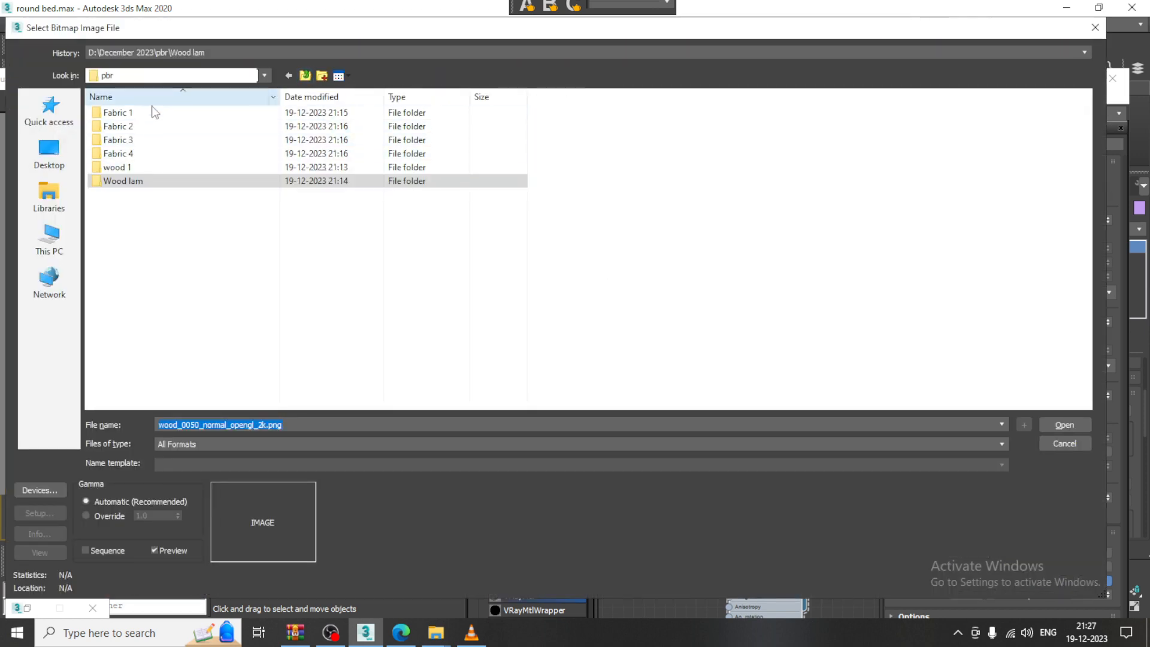
pyautogui.click(150, 126)
pyautogui.doubleClick(149, 127)
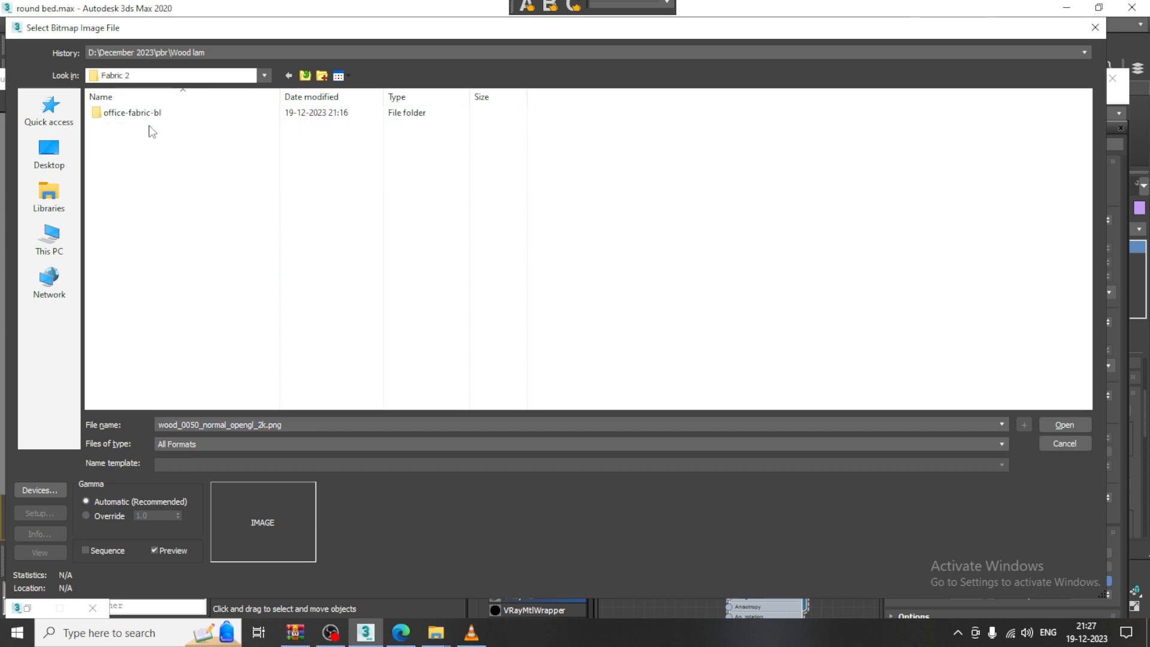
pyautogui.doubleClick(133, 114)
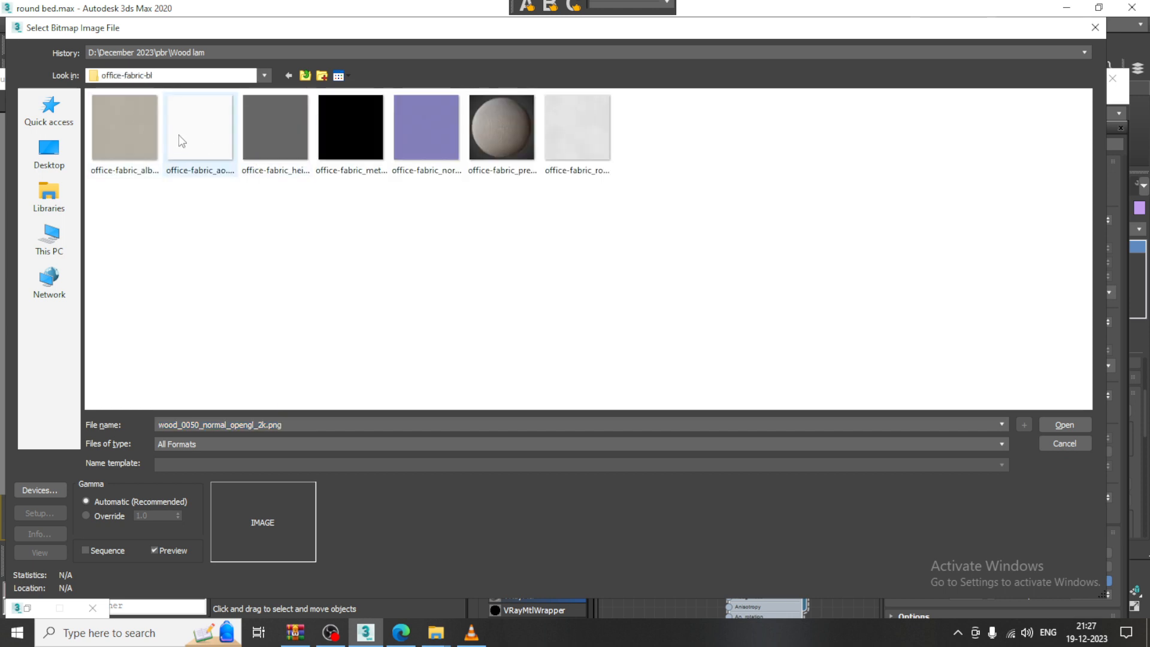
pyautogui.click(523, 128)
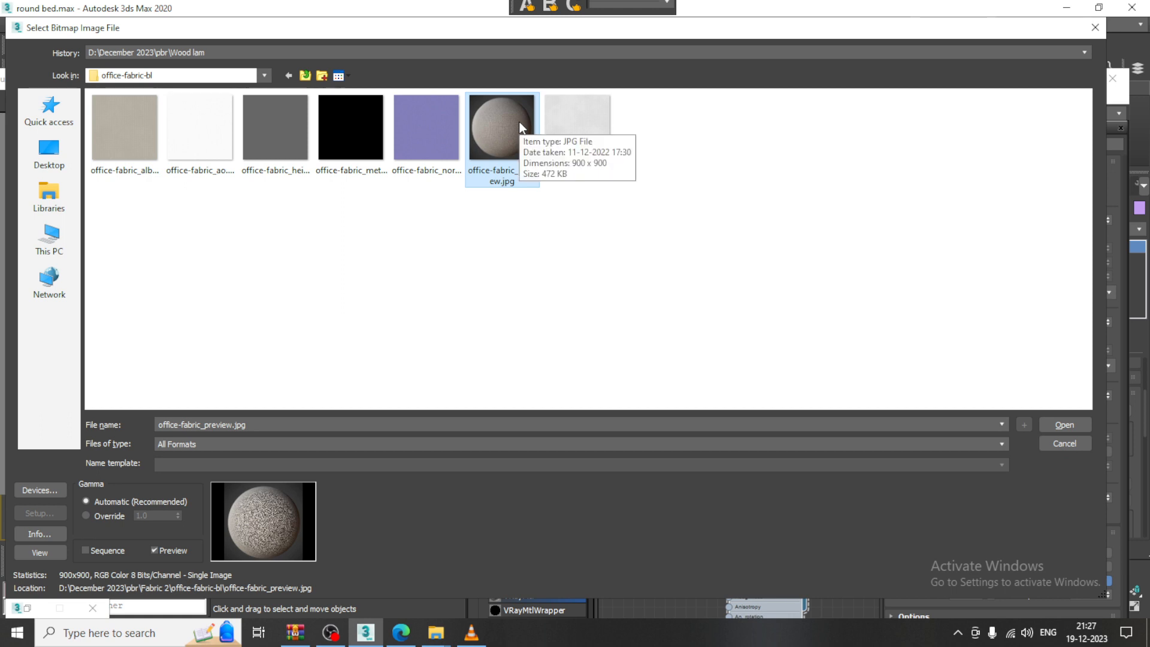
pyautogui.click(305, 76)
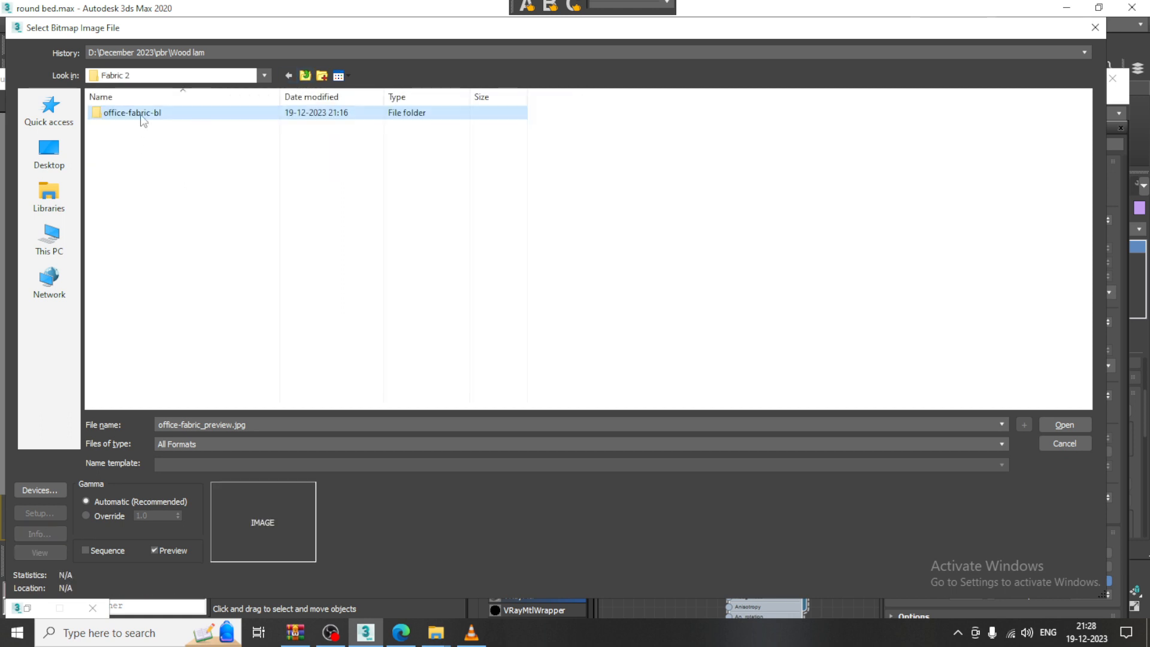
pyautogui.click(311, 76)
pyautogui.doubleClick(127, 140)
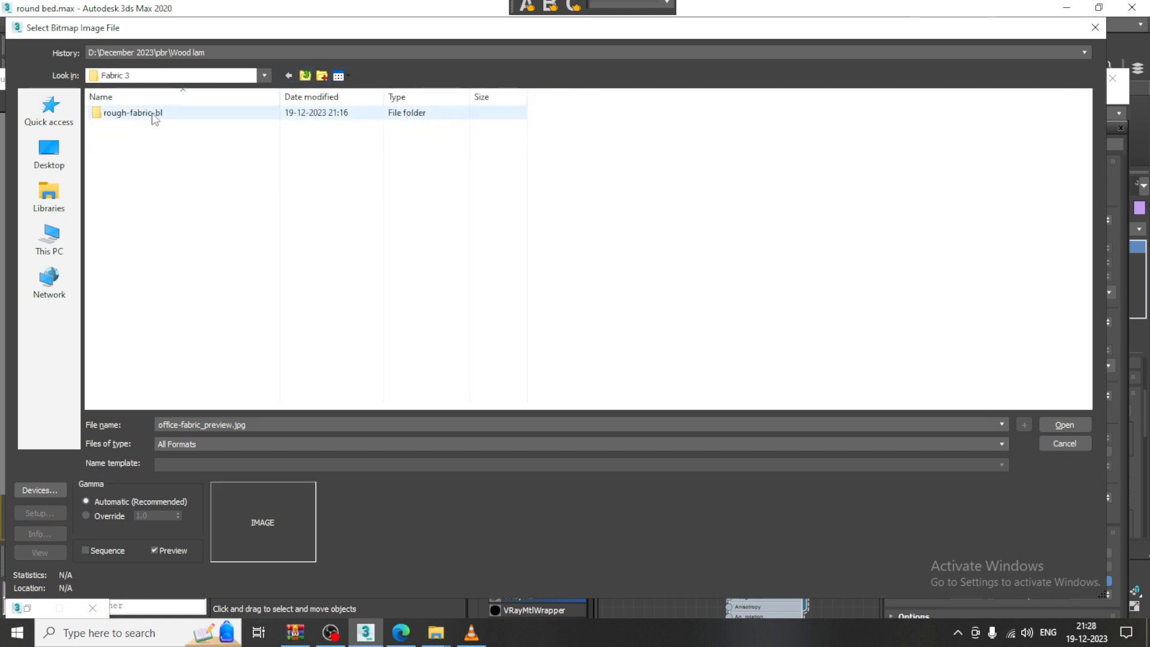
pyautogui.doubleClick(152, 113)
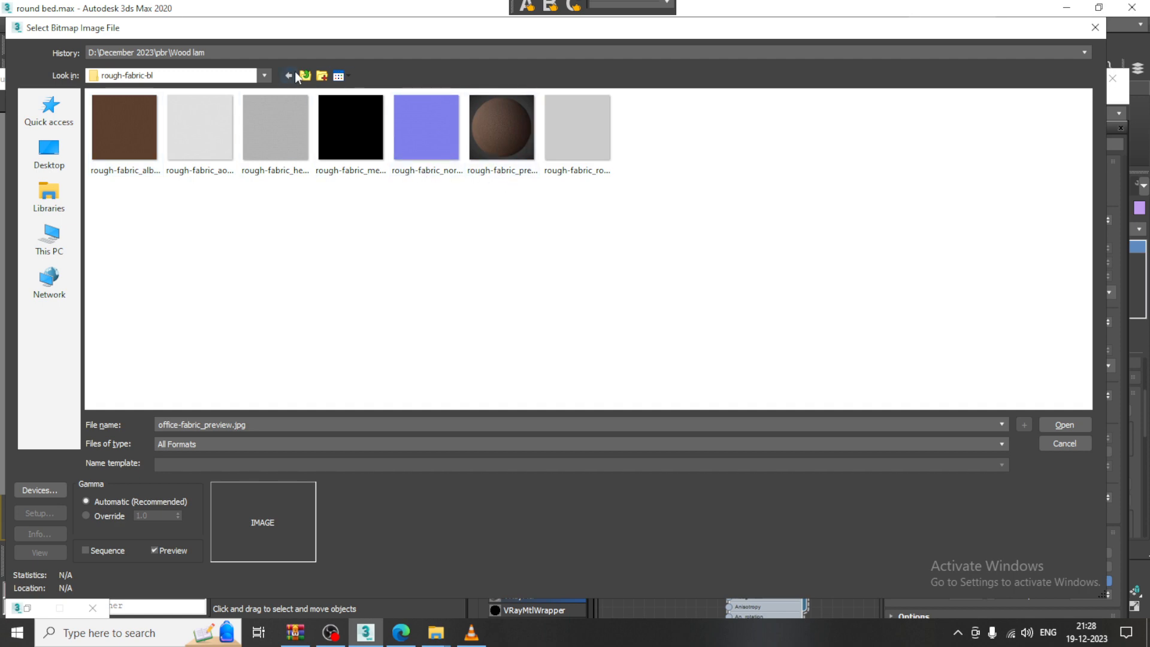
pyautogui.click(305, 77)
pyautogui.click(305, 76)
# Load office-fabric_albedo.png from Fabric 2/office-fabric-bl as the diffuse bitmap
pyautogui.doubleClick(136, 128)
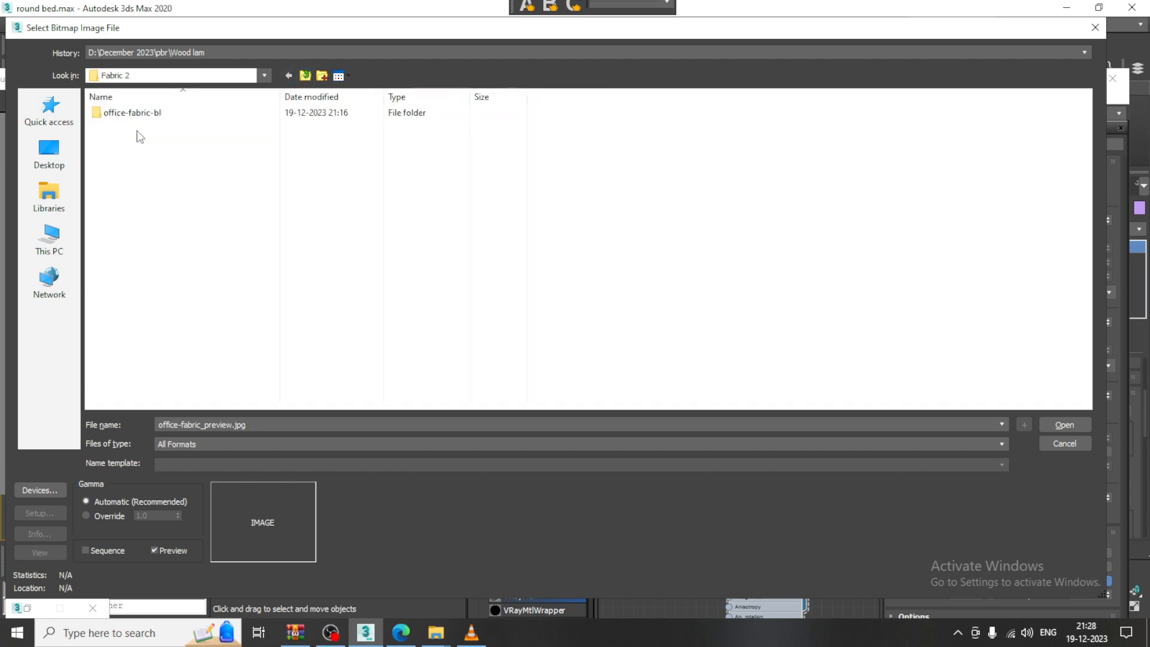
pyautogui.doubleClick(127, 114)
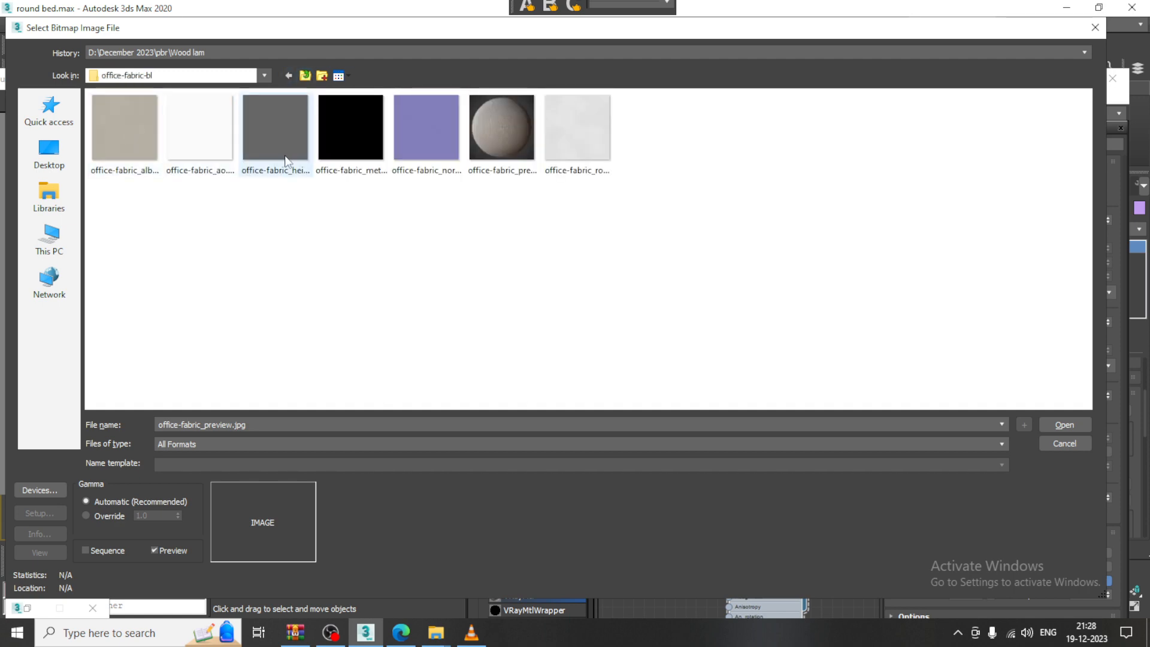
pyautogui.click(121, 142)
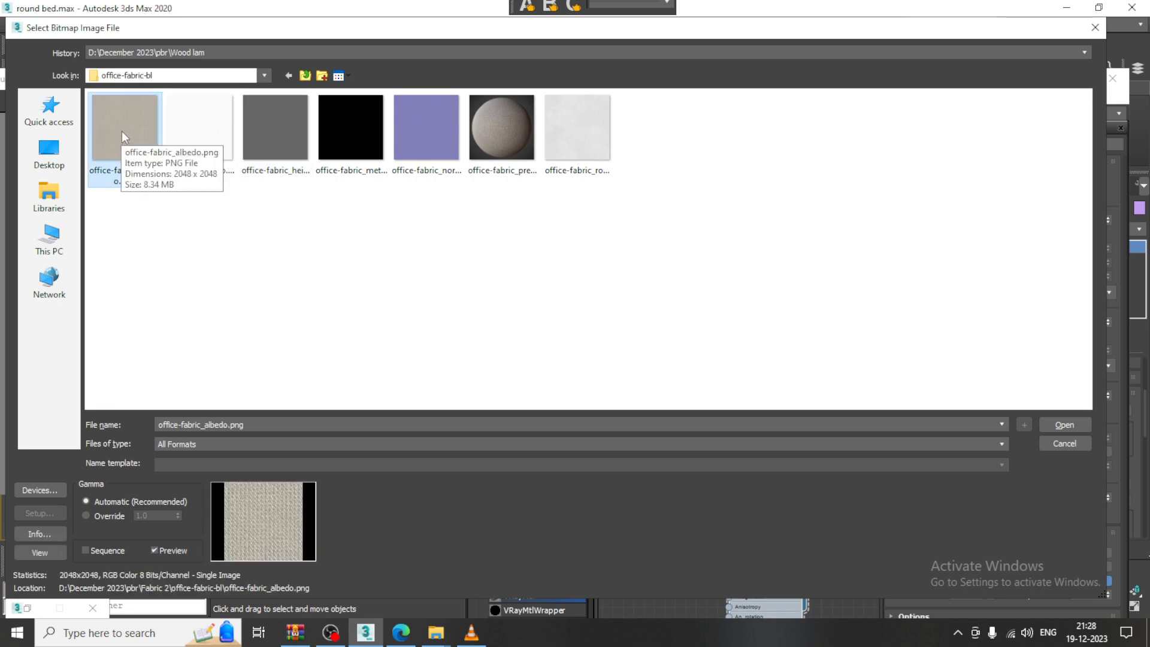
pyautogui.doubleClick(121, 131)
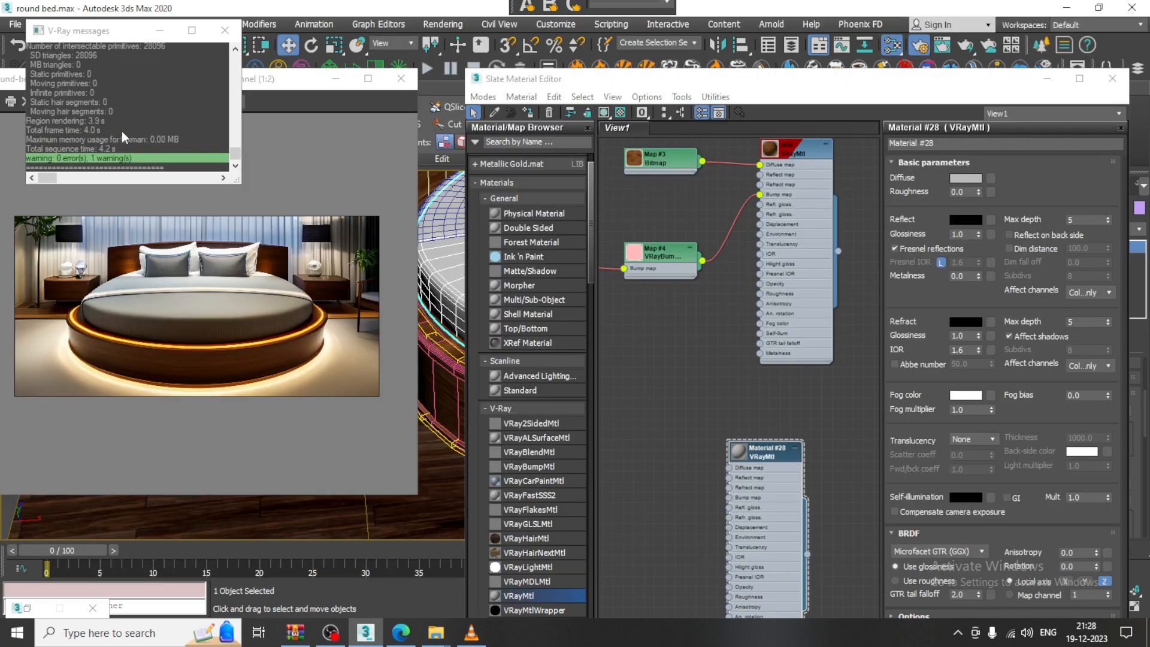
# Assign Material #28 to the mattress and rearrange its nodes in the graph
pyautogui.click(533, 115)
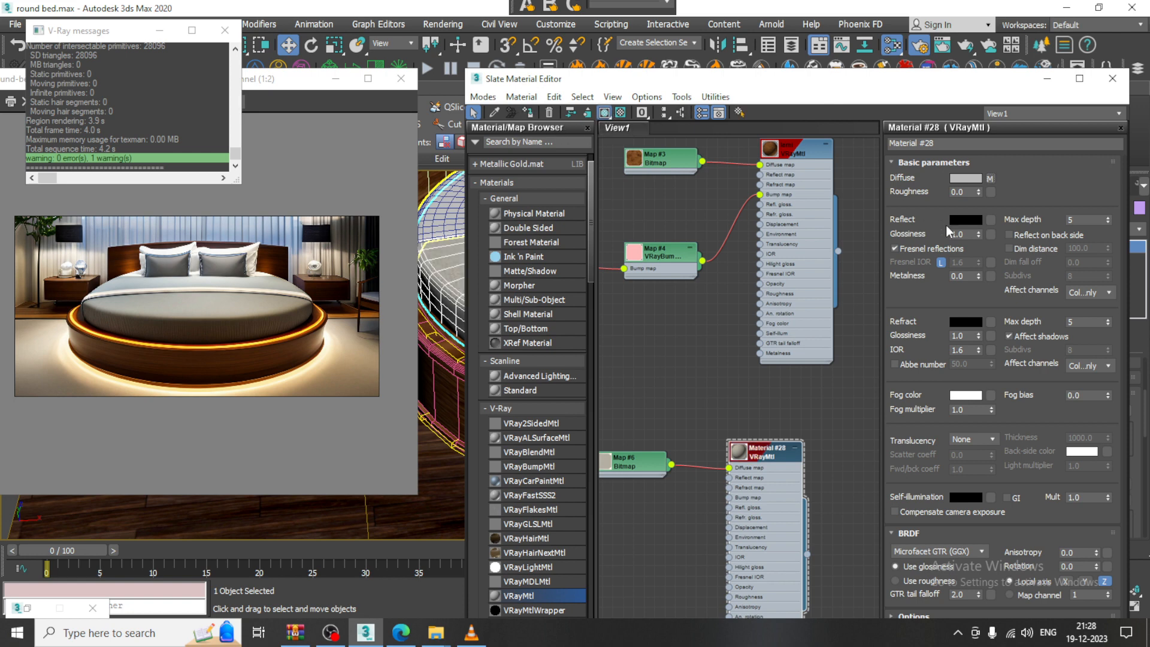
pyautogui.moveTo(765, 462); pyautogui.dragTo(827, 409)
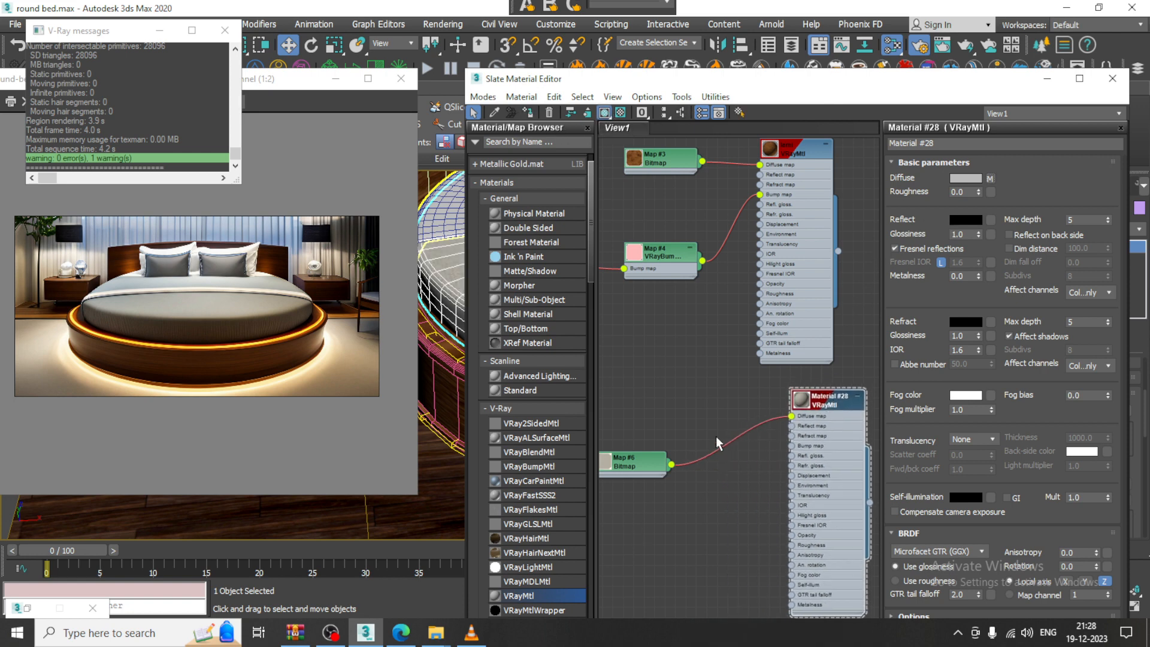
pyautogui.moveTo(650, 467); pyautogui.dragTo(674, 373)
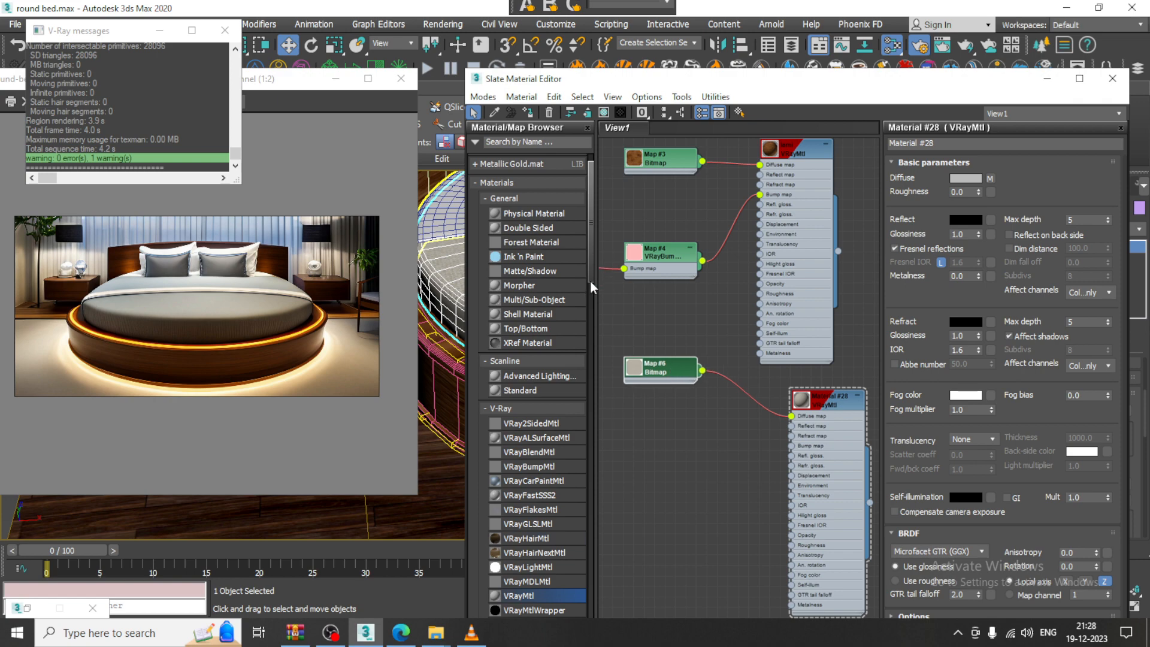
pyautogui.moveTo(593, 261); pyautogui.dragTo(600, 609)
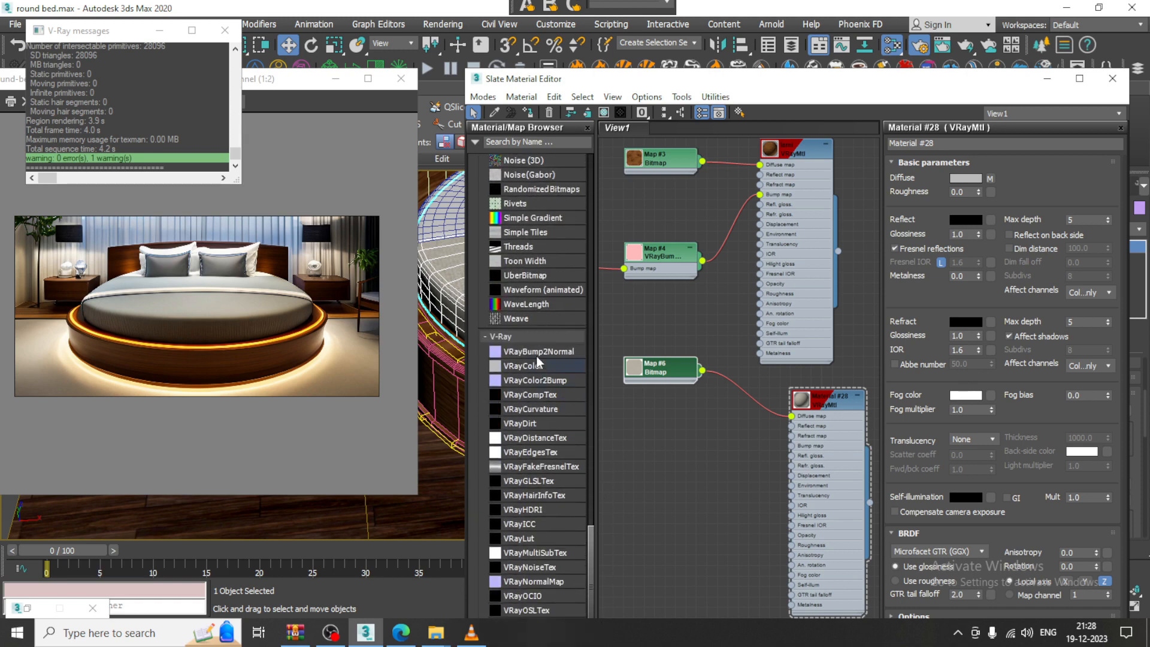
# Add a VRayBump2Normal bump using office-fabric_normal-ogl.png, then close the material editor
pyautogui.moveTo(537, 354); pyautogui.dragTo(666, 465)
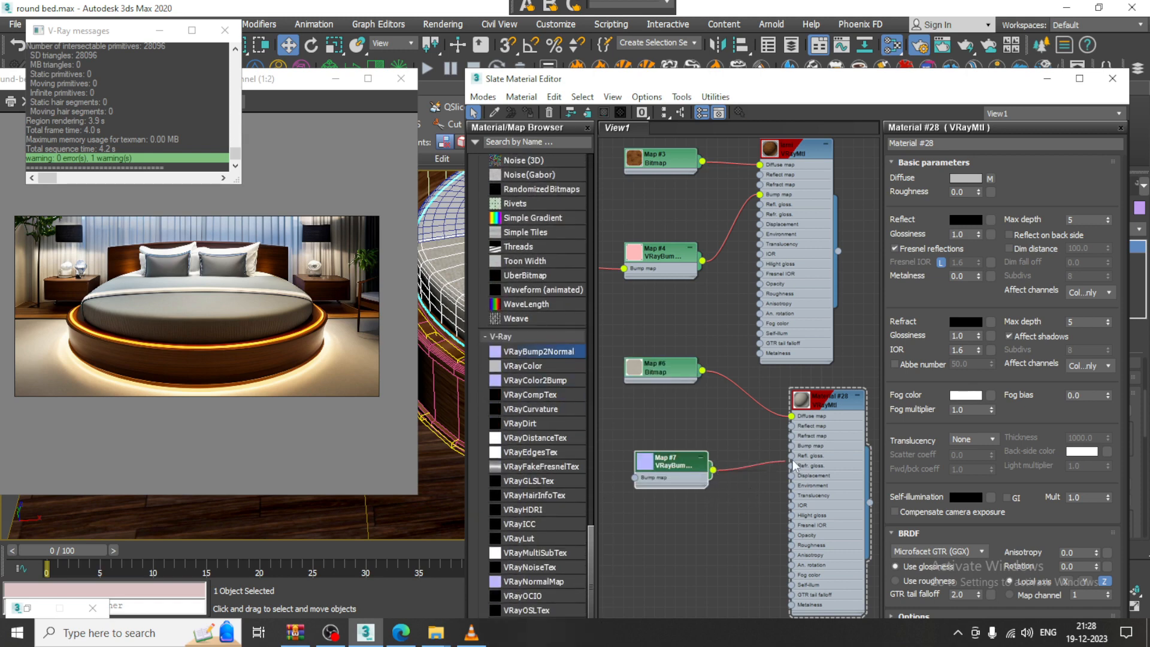
pyautogui.moveTo(671, 461); pyautogui.dragTo(693, 463)
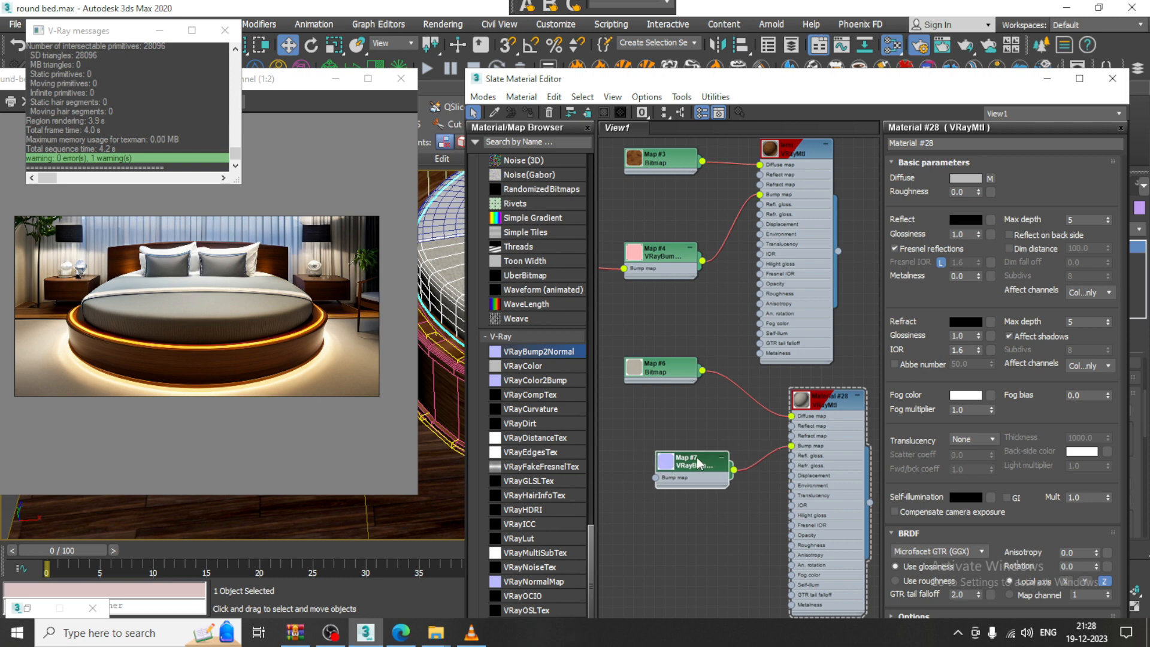
pyautogui.doubleClick(692, 463)
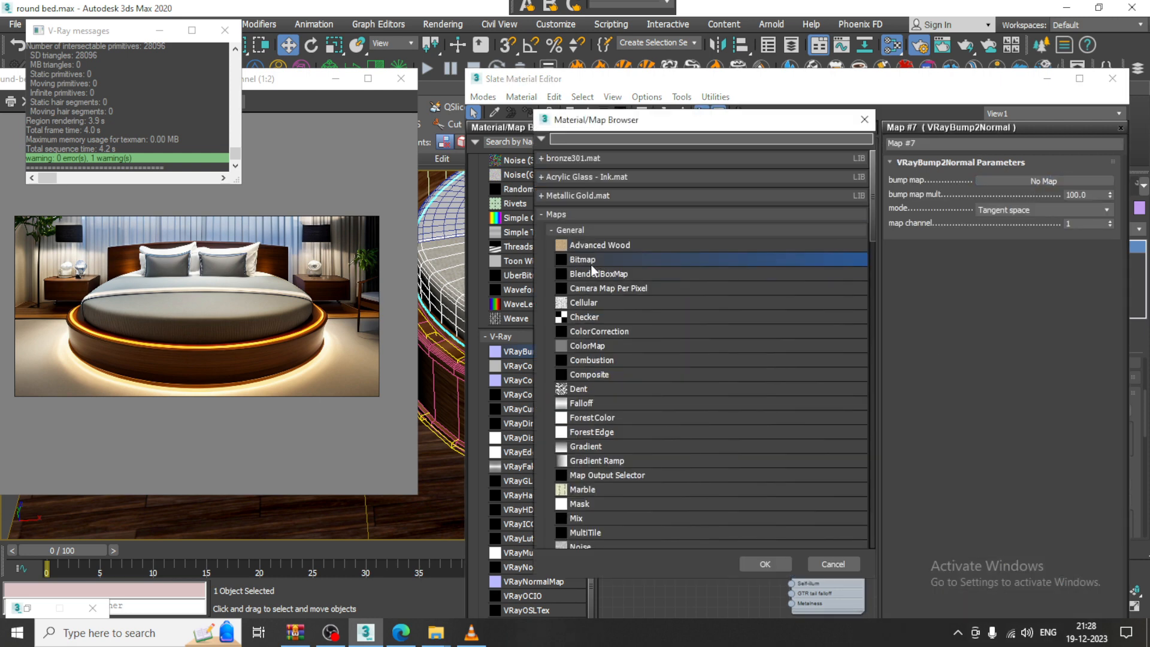
pyautogui.doubleClick(592, 263)
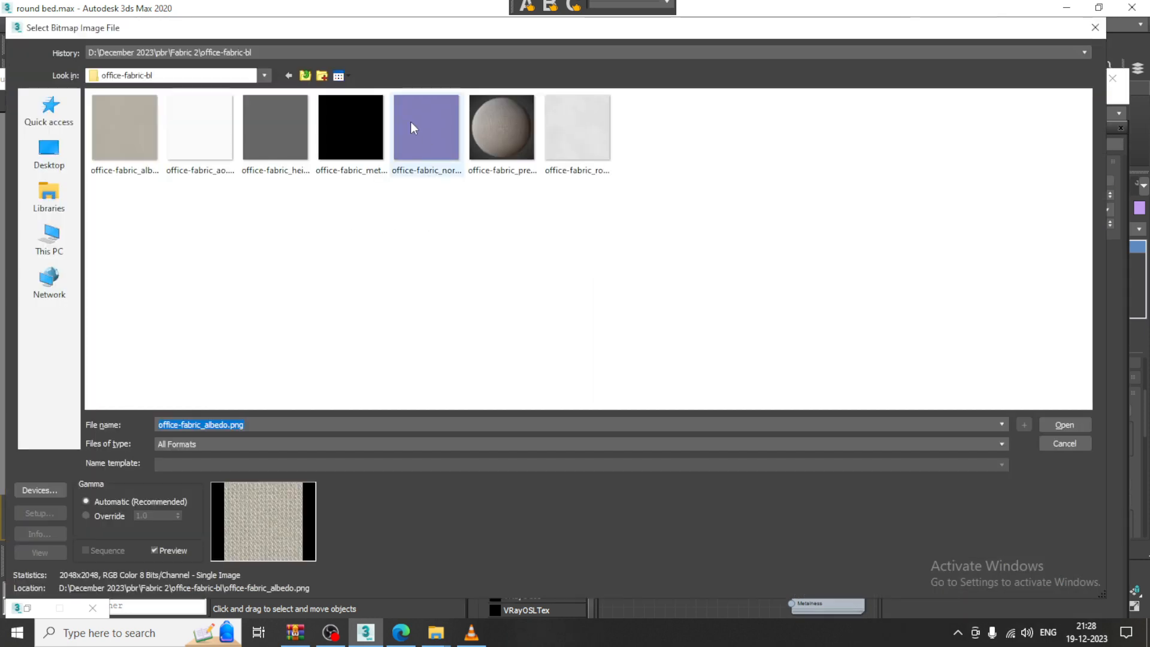
pyautogui.doubleClick(411, 121)
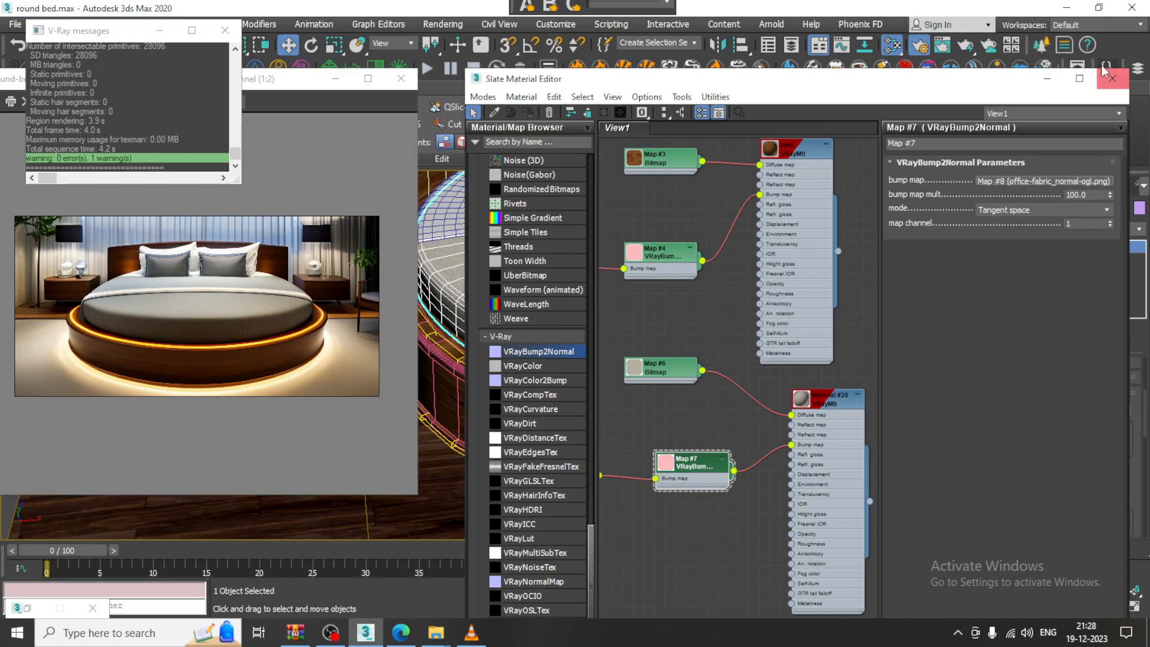
pyautogui.click(1110, 78)
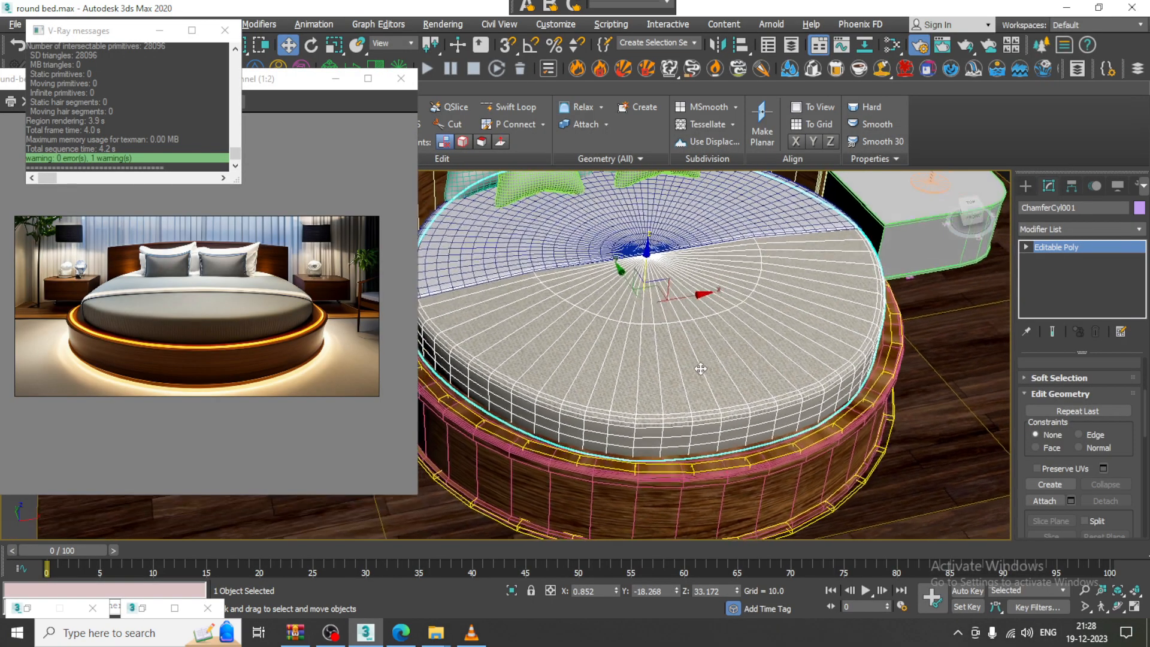
# Add a UVW Map modifier to the mattress
pyautogui.scroll(3, 701, 369)
pyautogui.click(1088, 230)
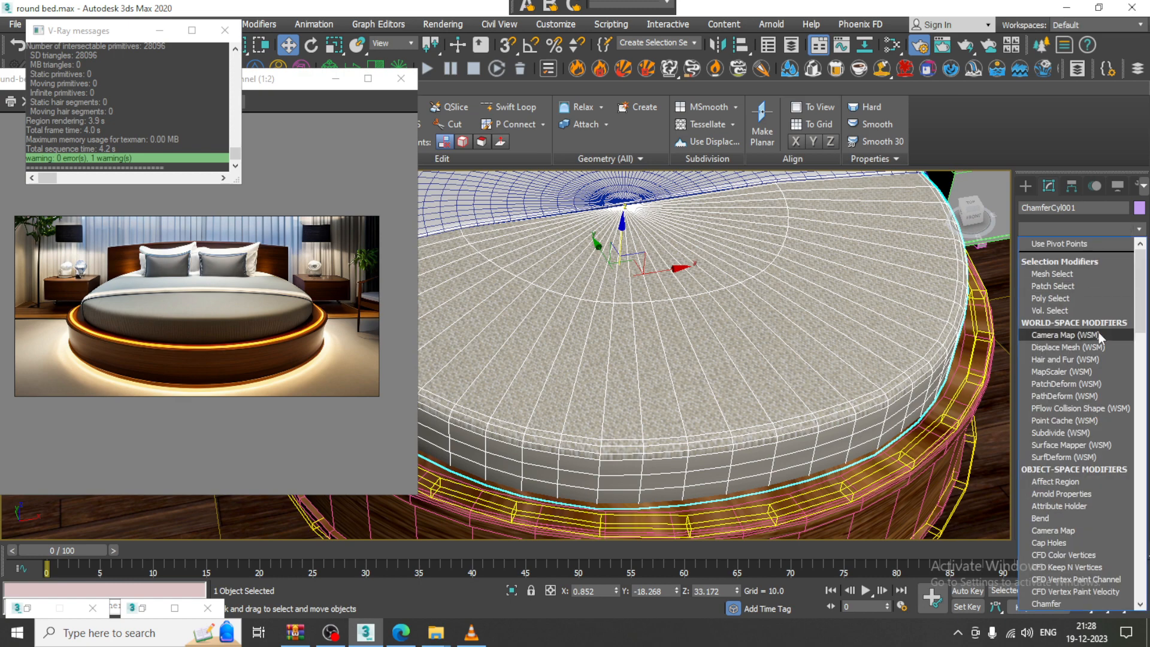
pyautogui.press('u')
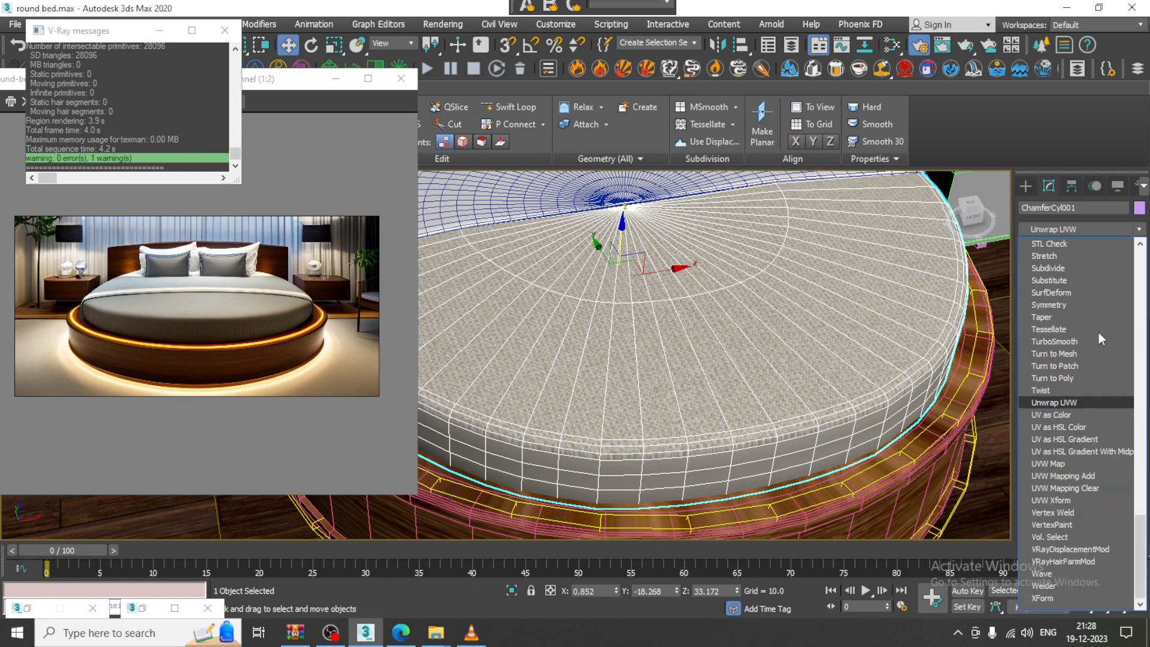
pyautogui.click(1094, 464)
# Set the mapping to Cylindrical, fit it, and stretch its height to 349.72
pyautogui.scroll(3, 1033, 402)
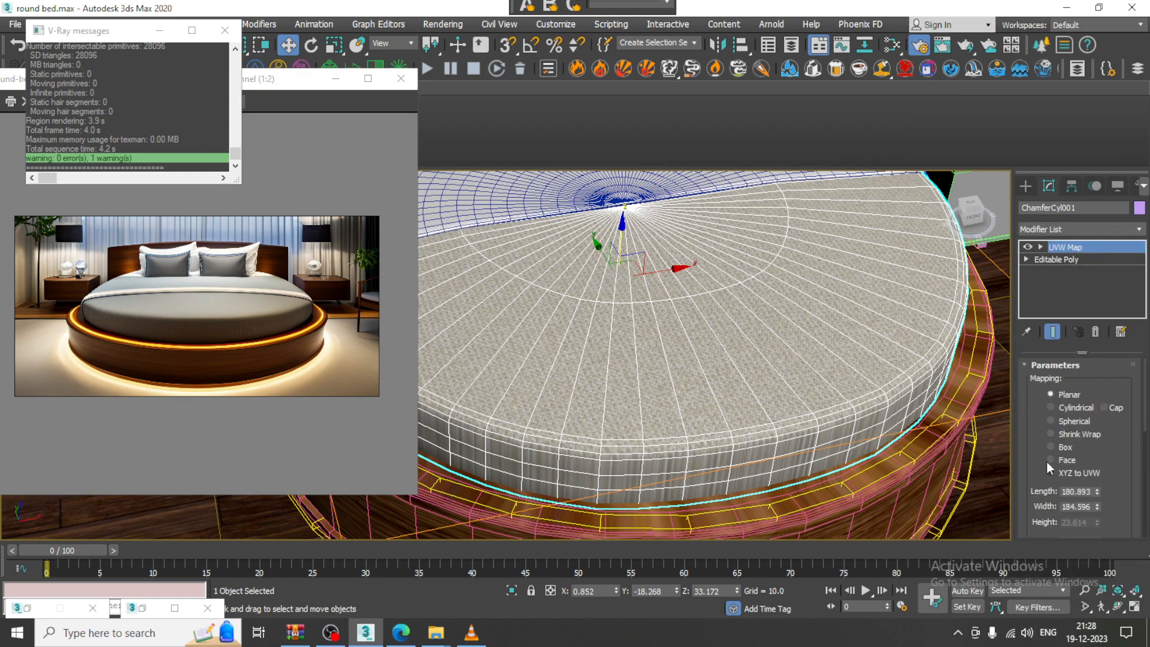
pyautogui.click(1069, 412)
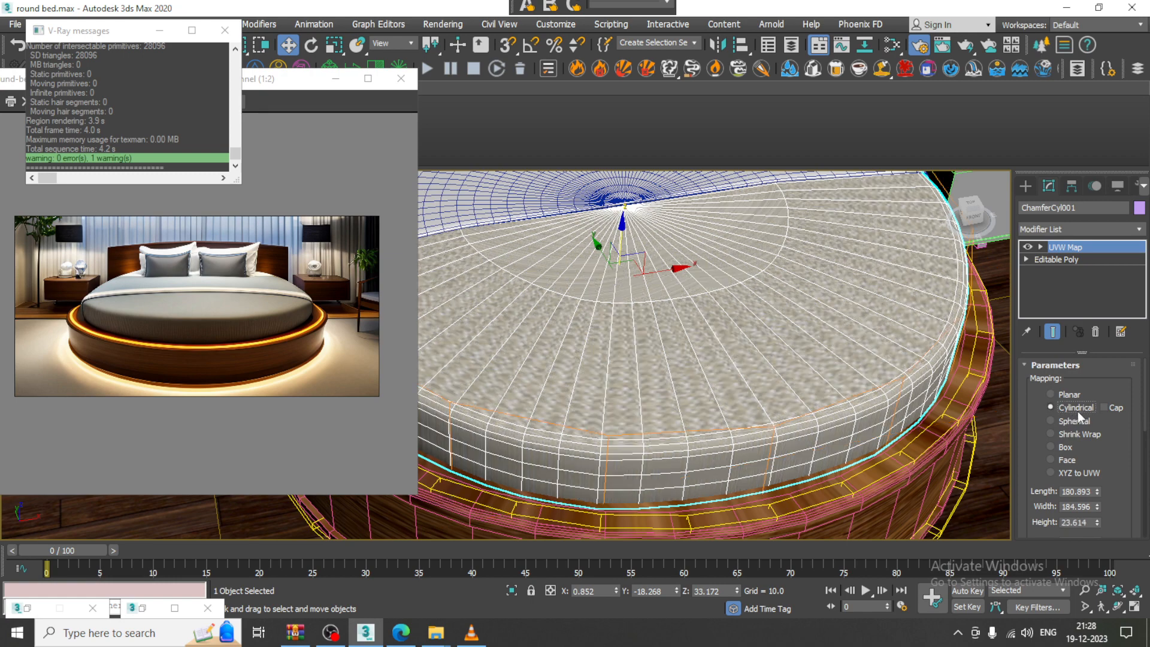
pyautogui.moveTo(1096, 460); pyautogui.dragTo(1089, 340)
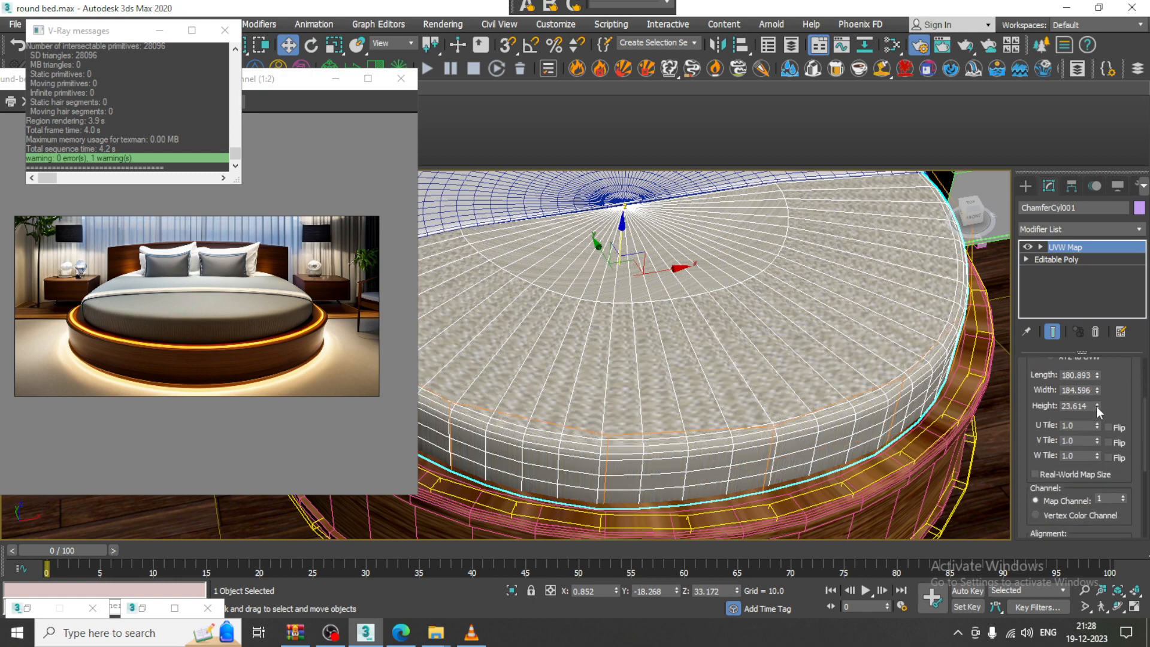
pyautogui.moveTo(1098, 408); pyautogui.dragTo(1121, 332)
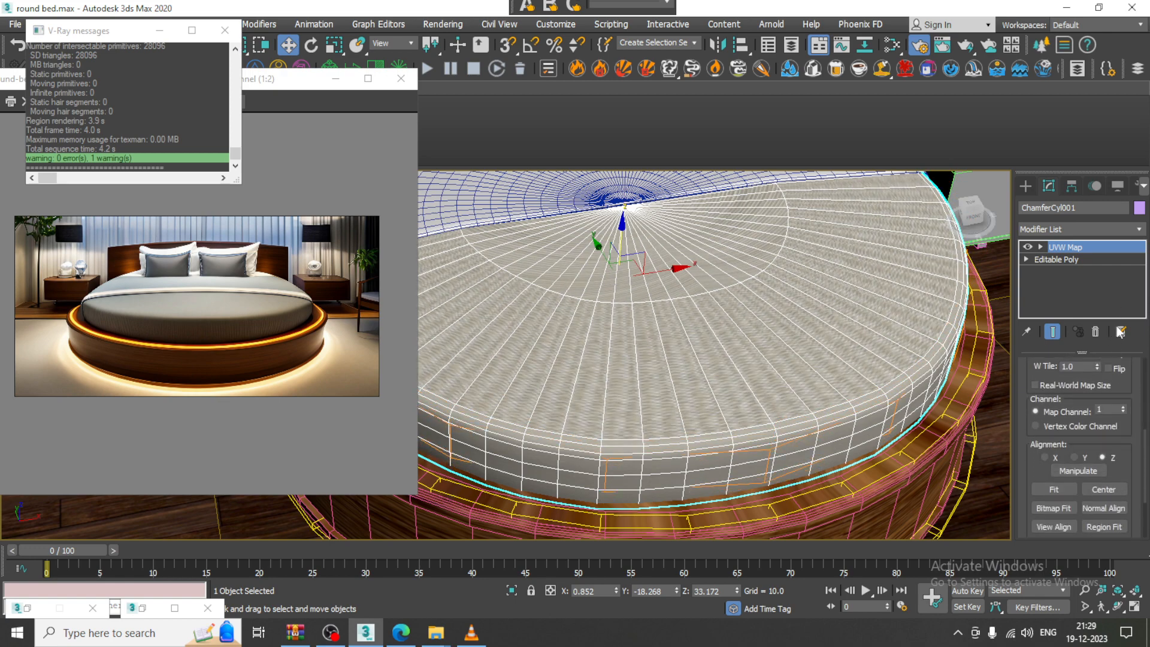
pyautogui.click(1056, 491)
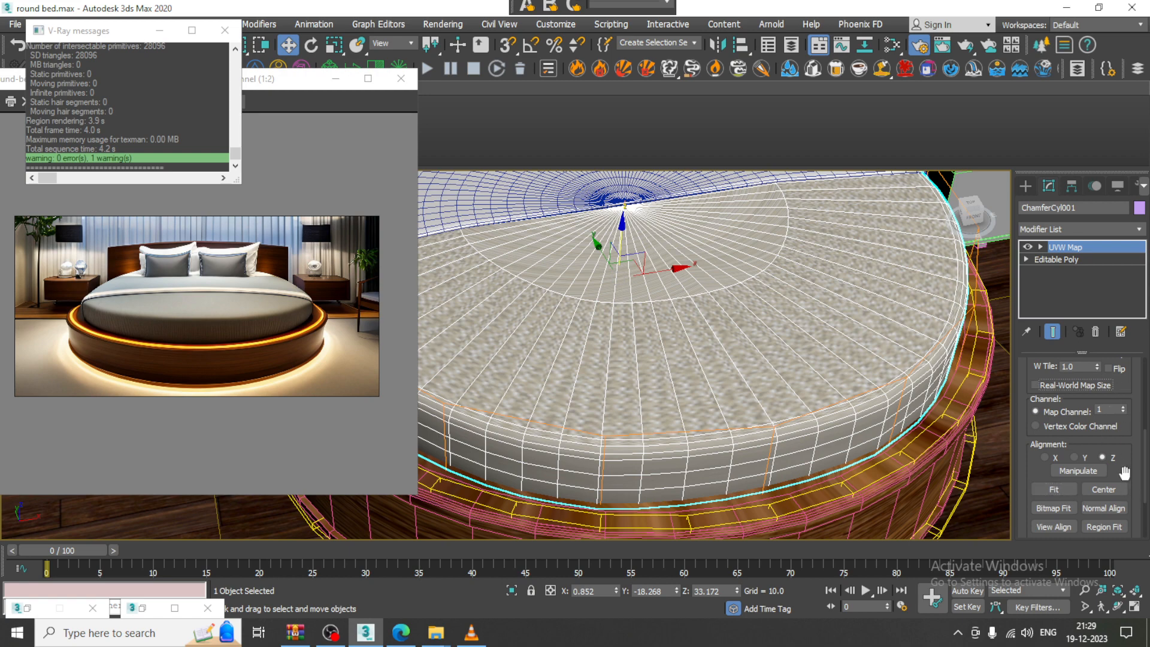
pyautogui.moveTo(1124, 471); pyautogui.dragTo(1118, 540)
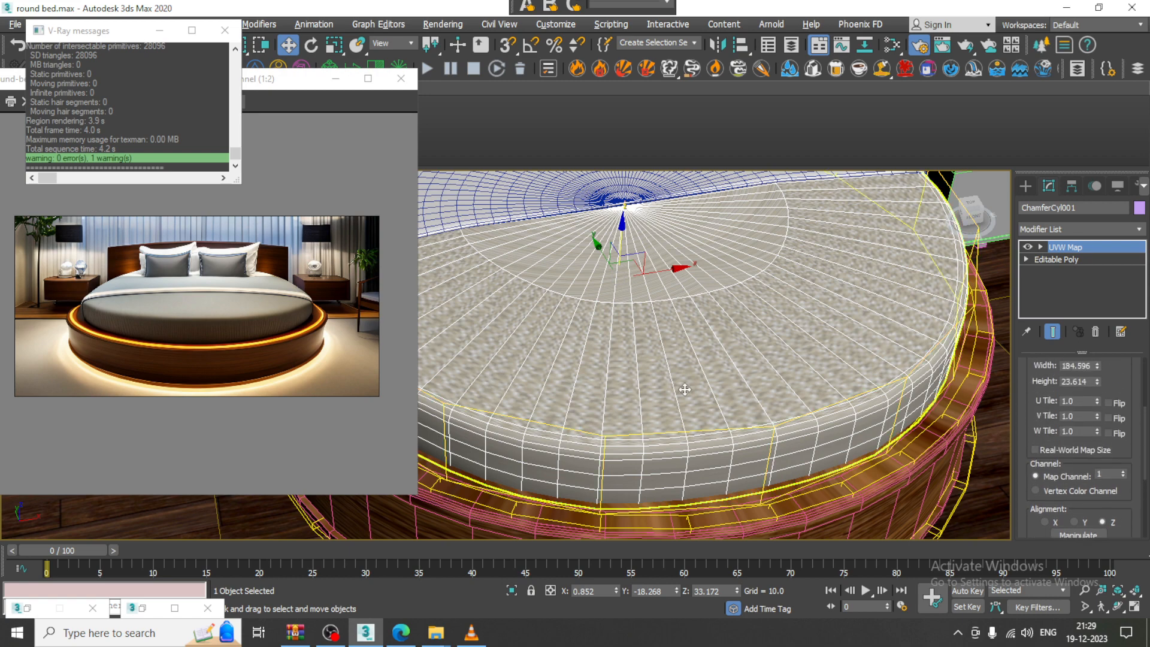
pyautogui.keyDown('alt'); pyautogui.moveTo(689, 450); pyautogui.dragTo(678, 364, button='middle'); pyautogui.keyUp('alt')
pyautogui.keyDown('alt'); pyautogui.moveTo(720, 310); pyautogui.dragTo(725, 336, button='middle'); pyautogui.keyUp('alt')
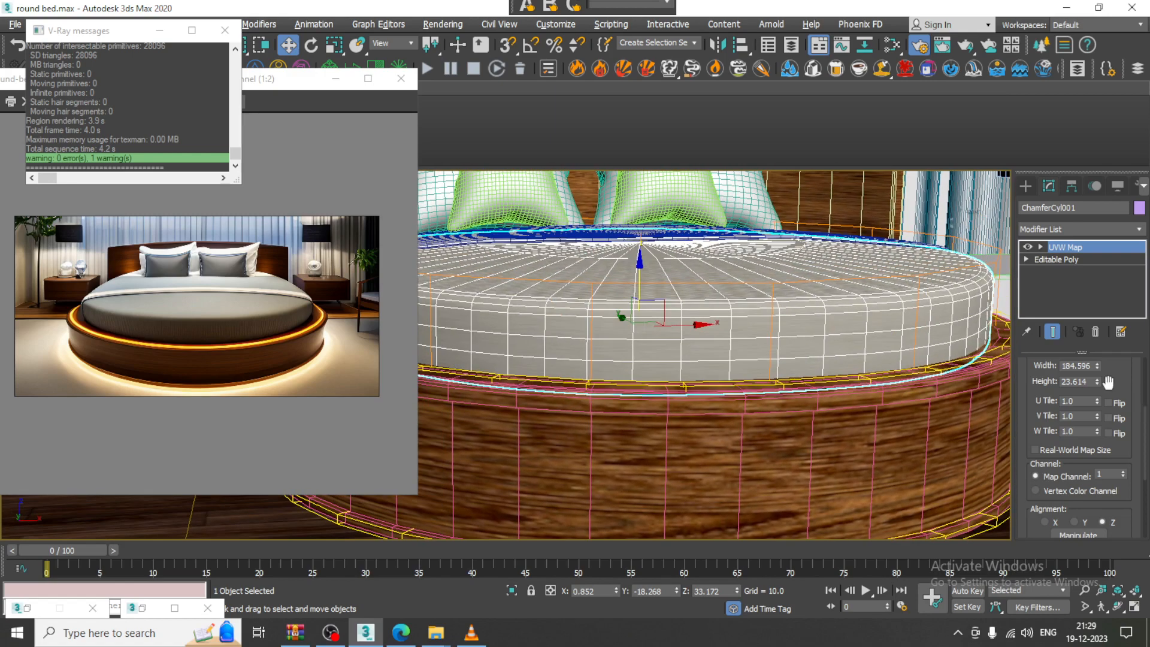
pyautogui.moveTo(1098, 384); pyautogui.dragTo(1014, 590)
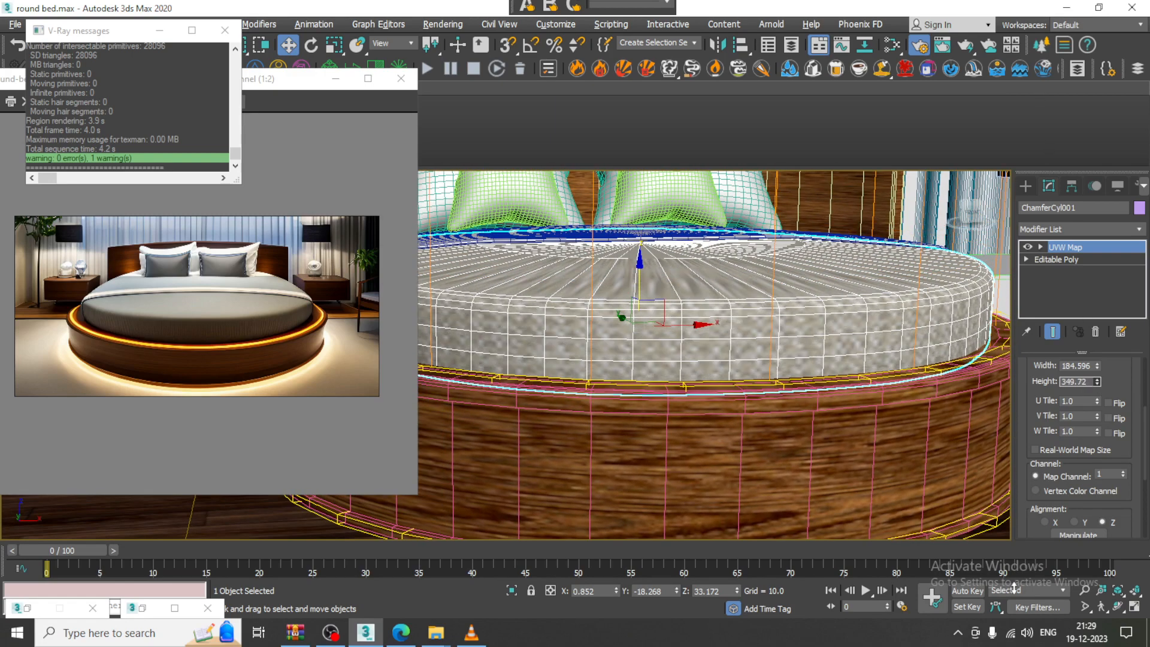
# Set the Map #6 albedo bitmap's U and V tiling to 3.0 in the Slate editor
pyautogui.press('m')
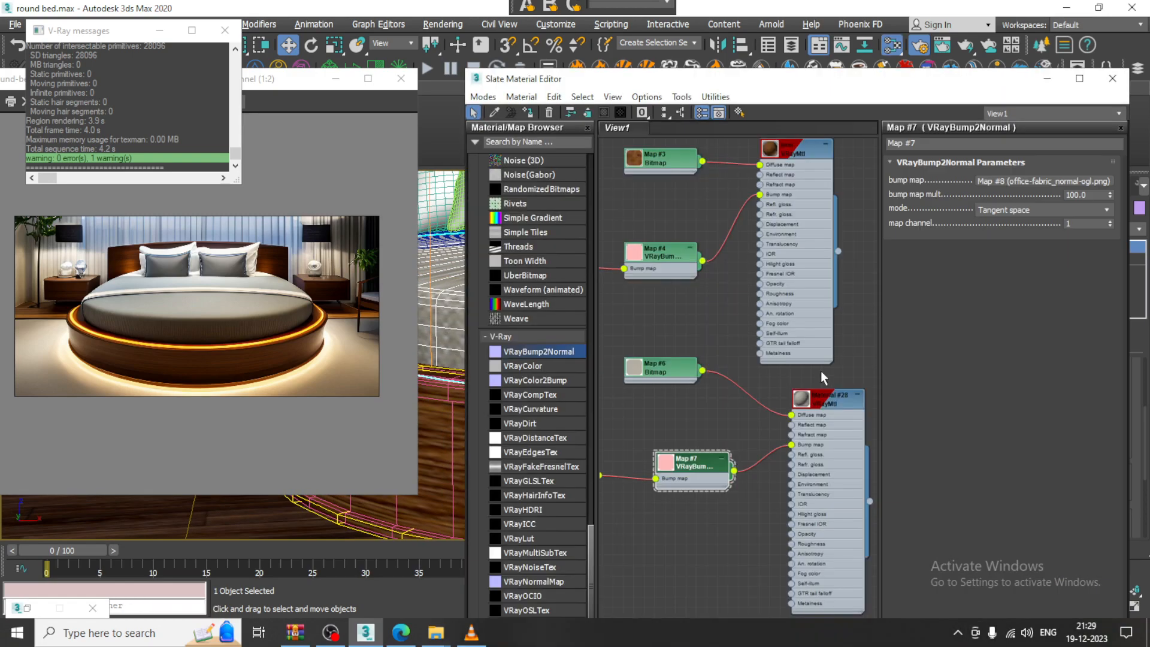
pyautogui.doubleClick(849, 421)
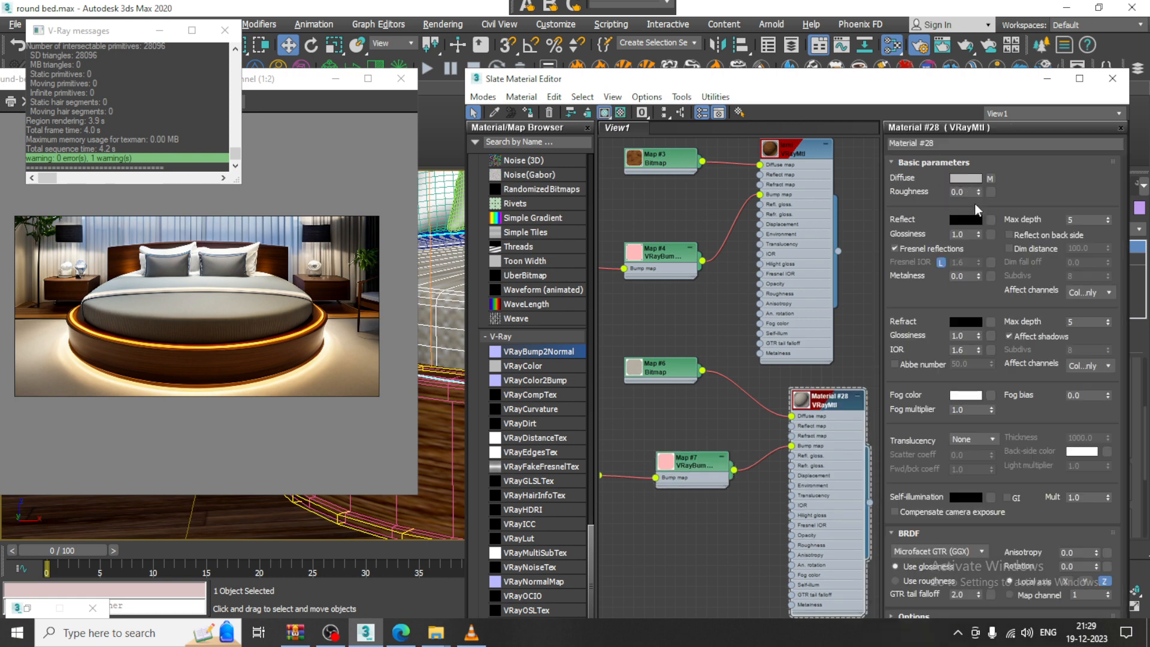
pyautogui.doubleClick(659, 367)
pyautogui.moveTo(789, 82); pyautogui.dragTo(851, 372)
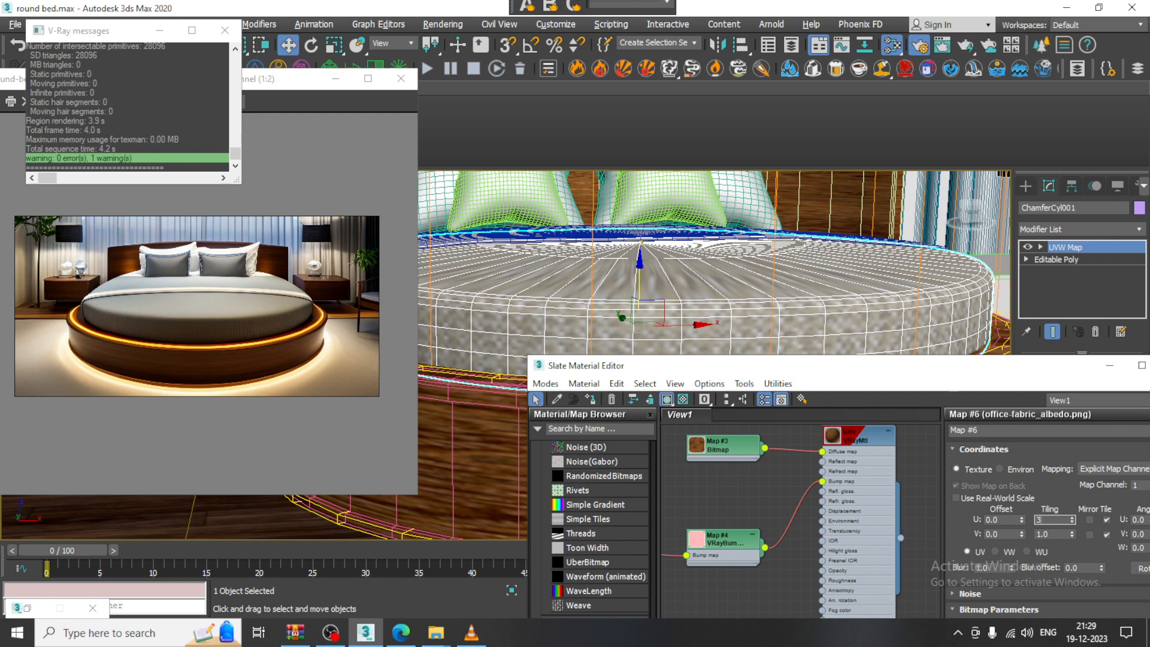
pyautogui.write('3')
pyautogui.press('Tab')
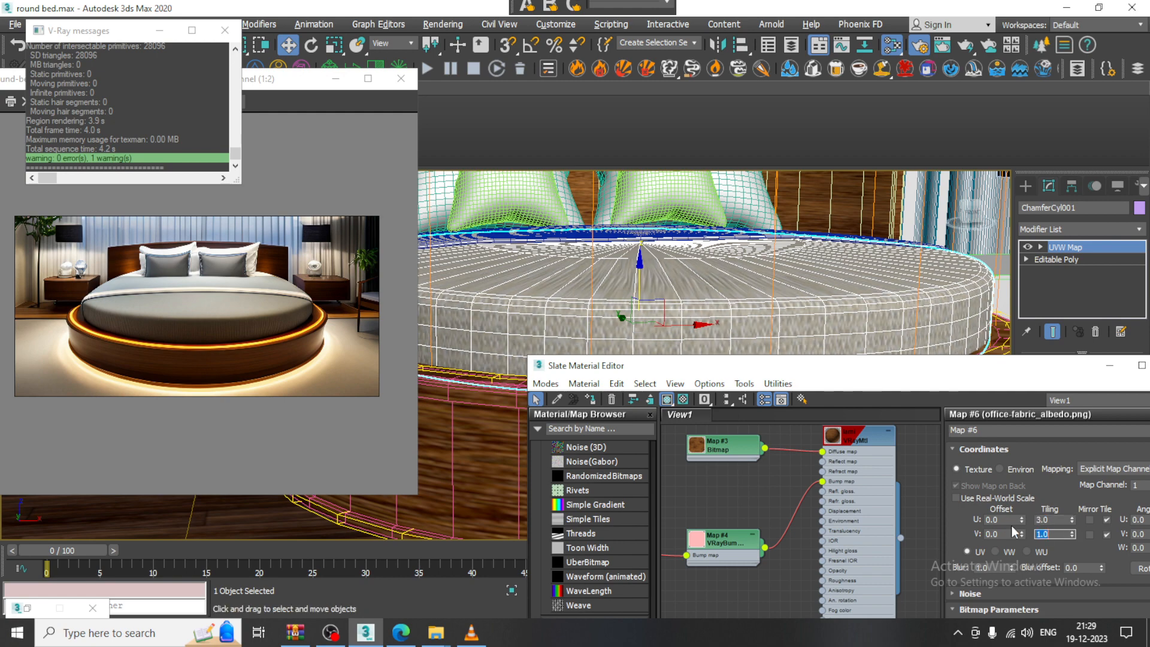
pyautogui.write('3')
pyautogui.press('Return')
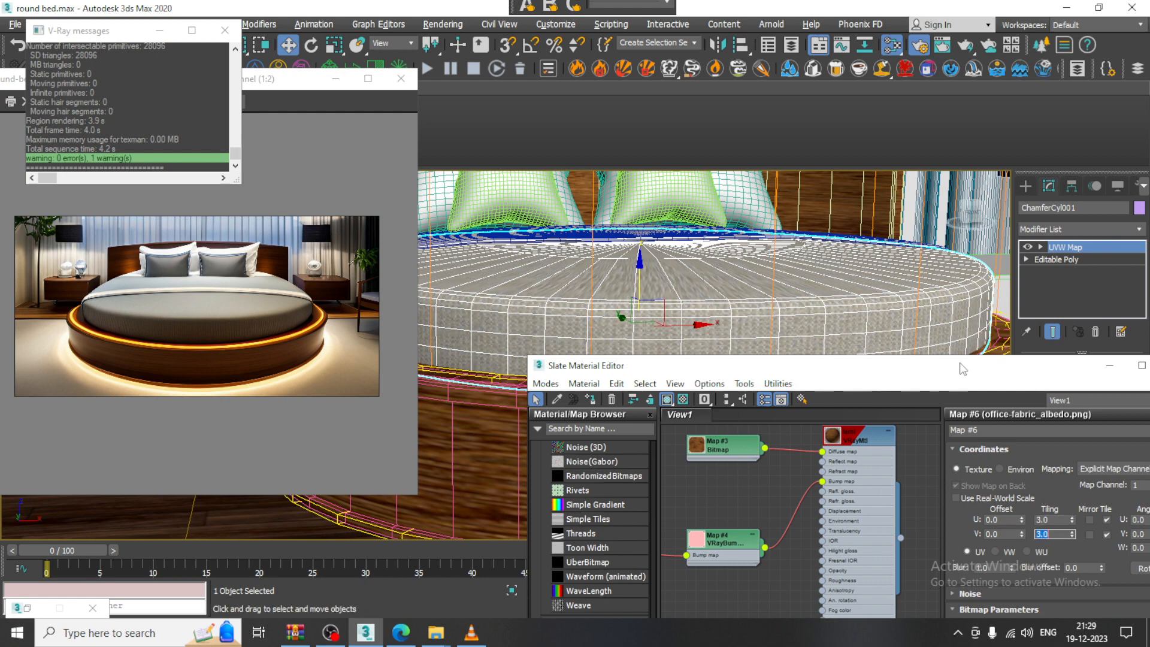
pyautogui.click(1110, 366)
pyautogui.keyDown('alt'); pyautogui.moveTo(801, 282); pyautogui.dragTo(759, 321, button='middle'); pyautogui.keyUp('alt')
pyautogui.scroll(-5, 740, 301)
pyautogui.scroll(5, 739, 301)
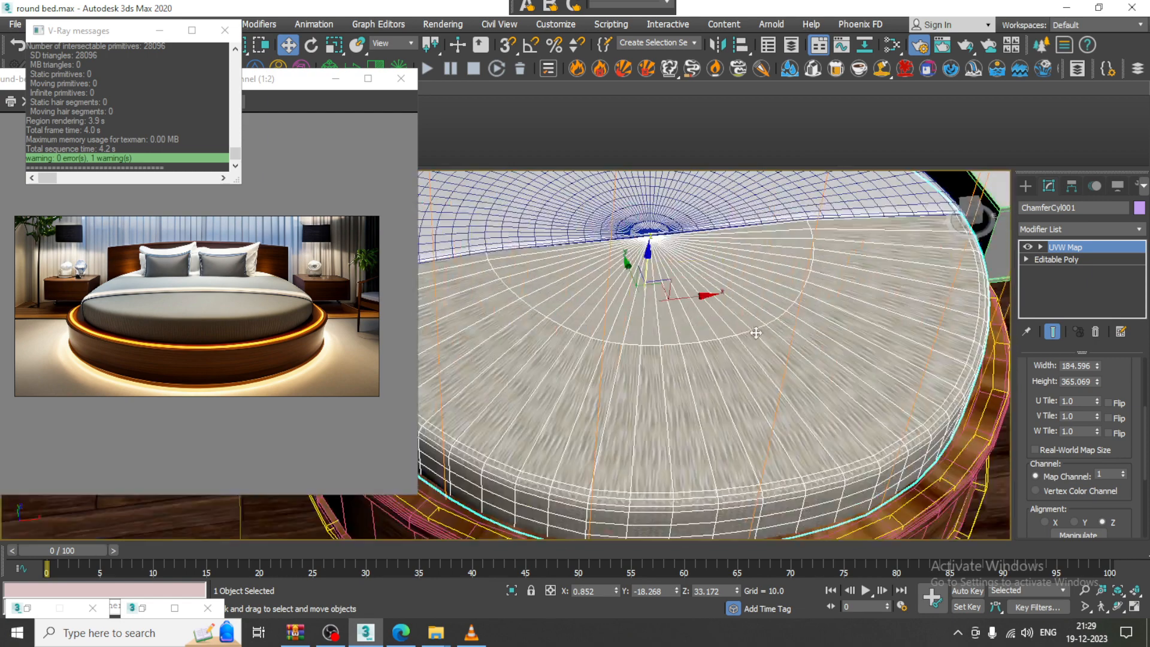
# Convert the mattress to Editable Poly, isolate it, and switch to polygon level
pyautogui.rightClick(736, 297)
pyautogui.moveTo(851, 453)
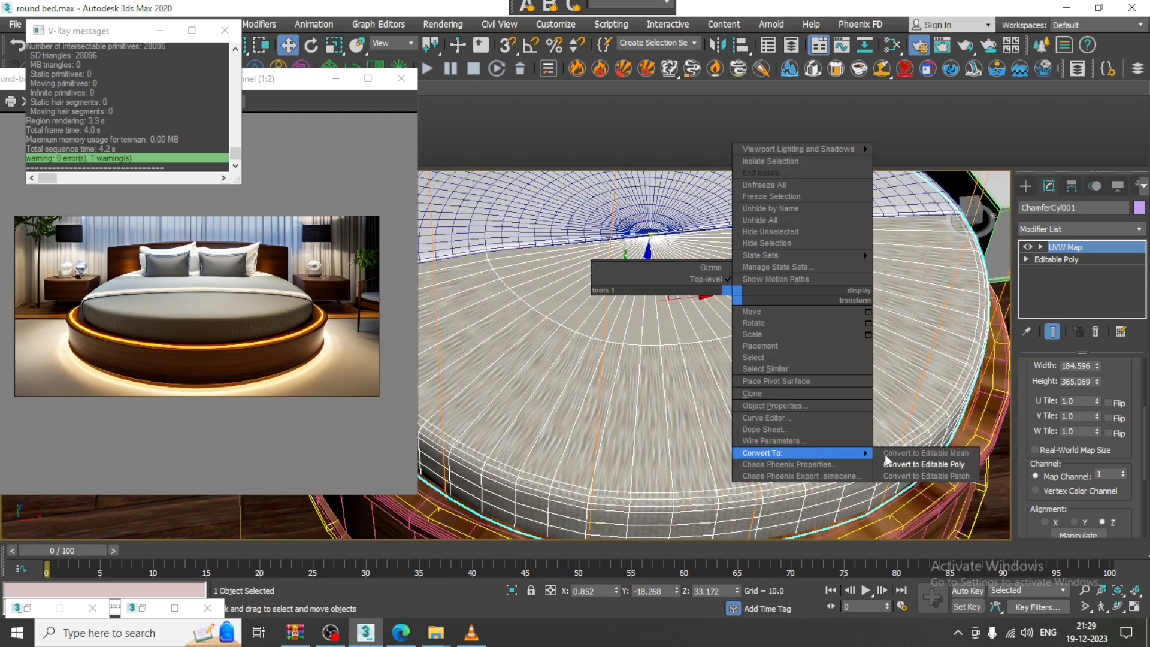
pyautogui.click(936, 465)
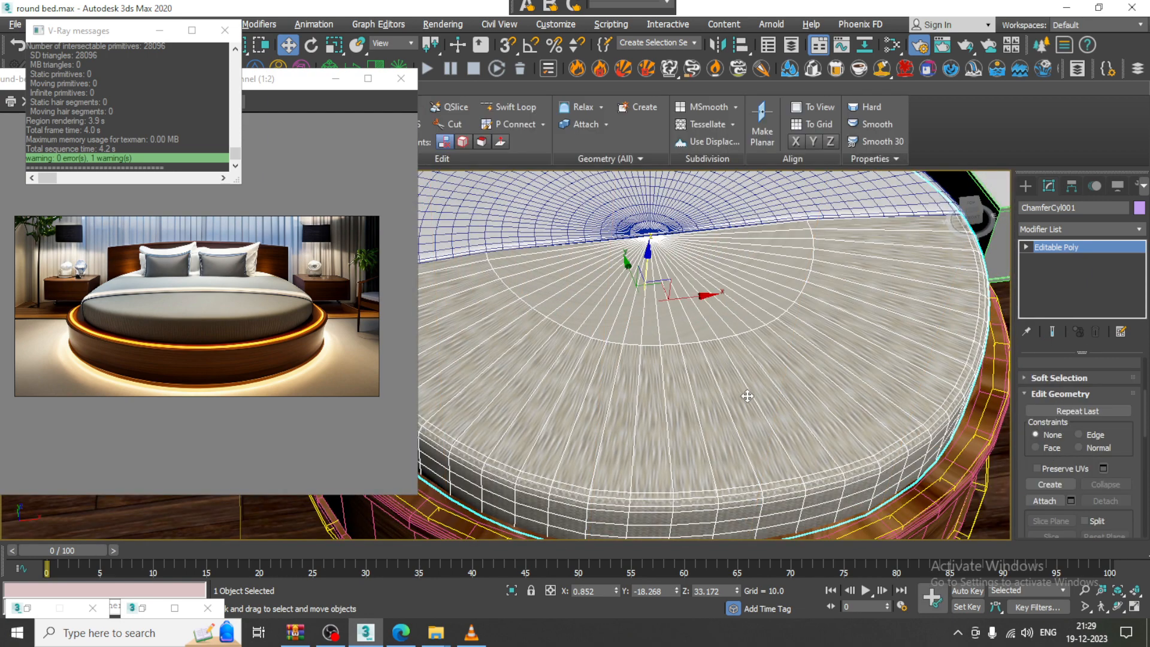
pyautogui.hotkey('alt', 'q')
pyautogui.press('4')
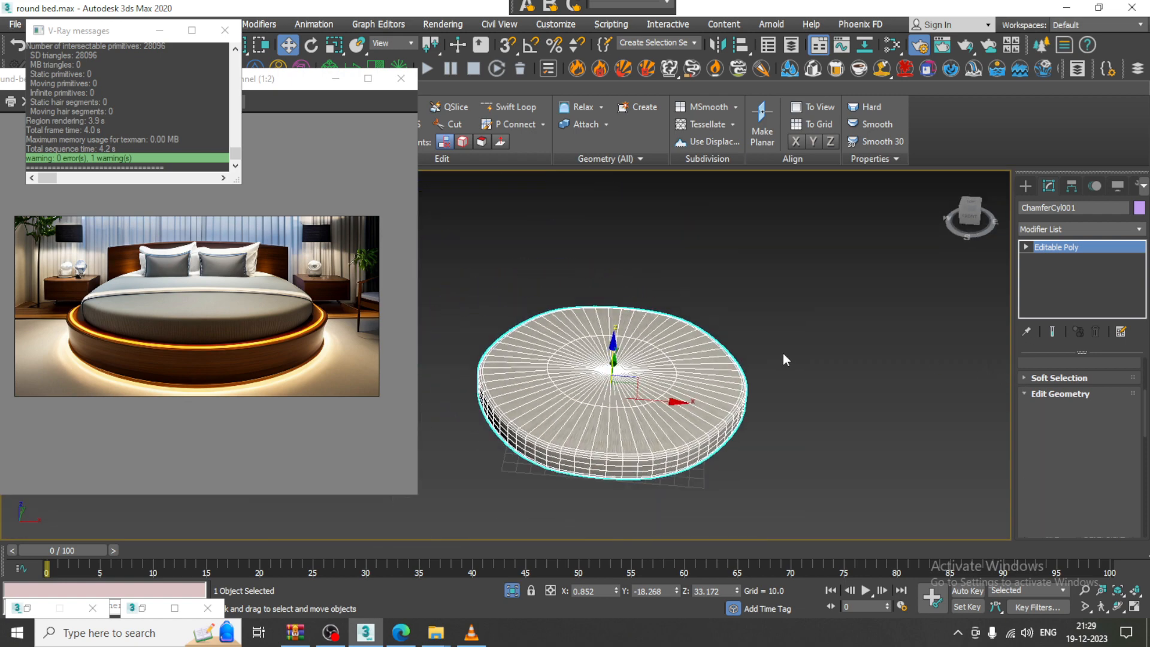
pyautogui.keyDown('alt'); pyautogui.moveTo(655, 370); pyautogui.dragTo(655, 431, button='middle'); pyautogui.keyUp('alt')
pyautogui.keyDown('alt'); pyautogui.moveTo(601, 356); pyautogui.dragTo(642, 225, button='middle'); pyautogui.keyUp('alt')
# Select the mattress's top polygons from the front view
pyautogui.hotkey('alt', 'w')
pyautogui.middleClick(832, 270)
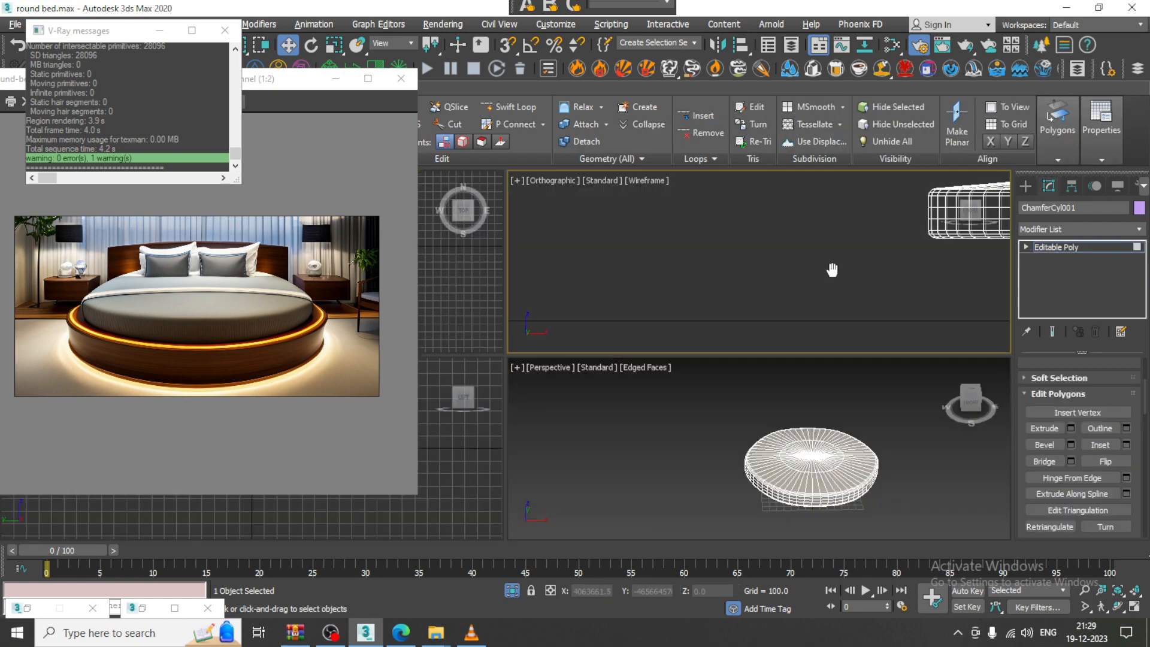
pyautogui.hotkey('alt', 'w')
pyautogui.moveTo(832, 269); pyautogui.dragTo(575, 350, button='middle')
pyautogui.scroll(-5, 578, 360)
pyautogui.moveTo(671, 329); pyautogui.dragTo(568, 357, button='middle')
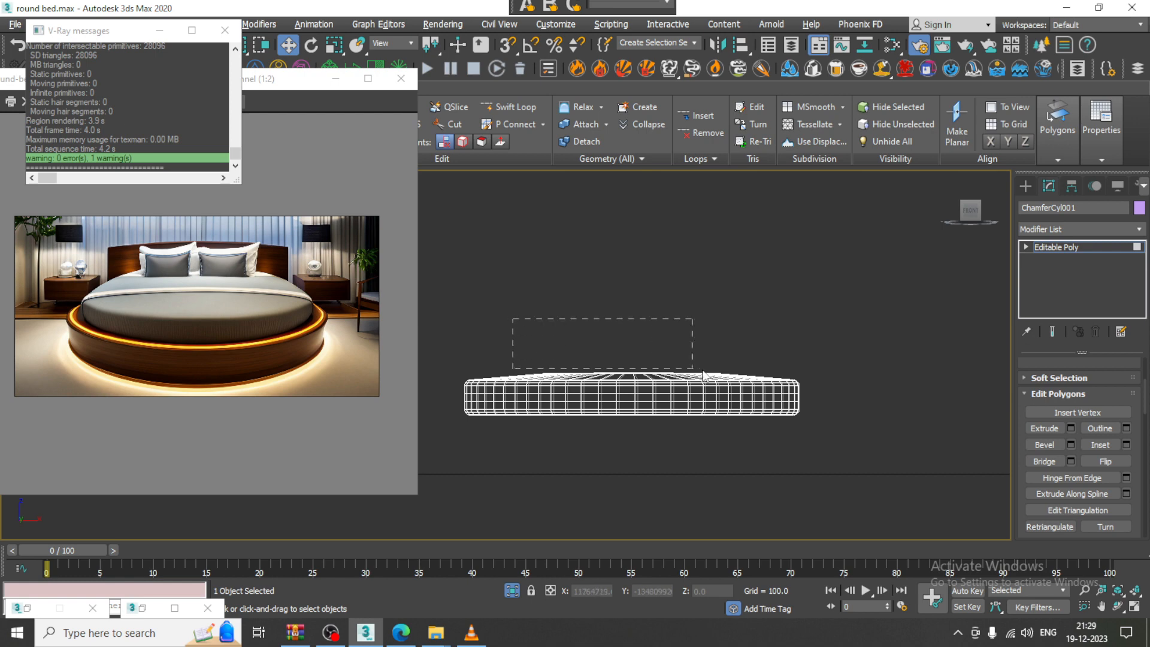
pyautogui.moveTo(774, 383); pyautogui.dragTo(774, 382)
pyautogui.hotkey('alt', 'w')
pyautogui.middleClick(832, 477)
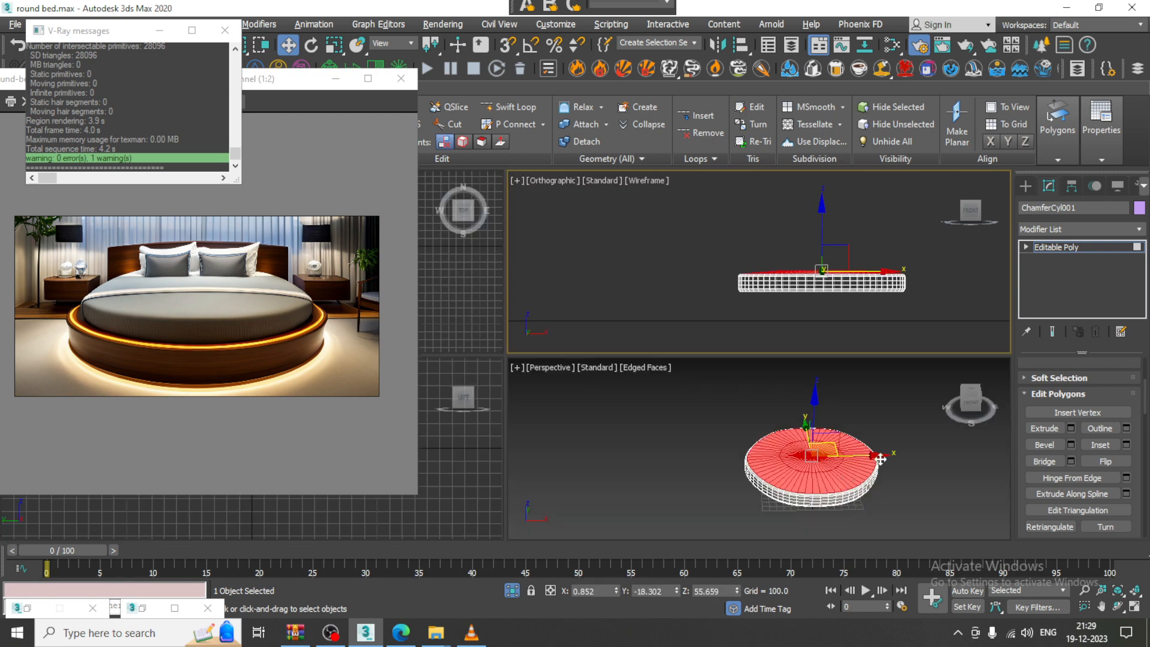
pyautogui.hotkey('alt', 'w')
# Add a UVW Map to the top polygons with Length 423.124 and Width 283.644
pyautogui.click(1084, 230)
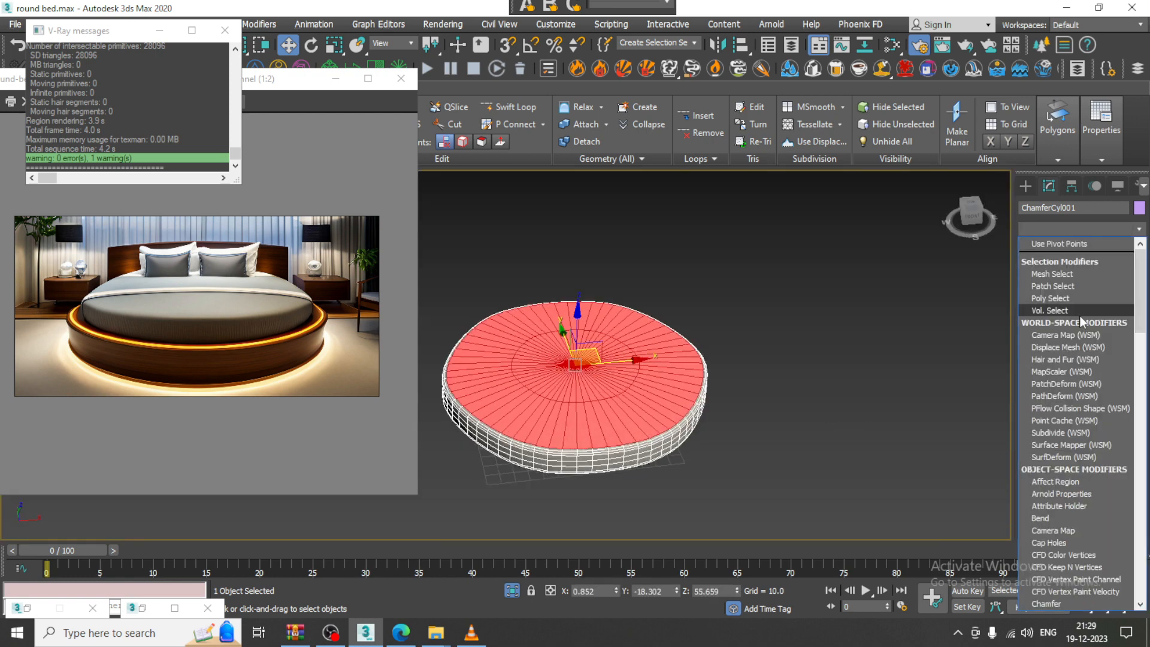
pyautogui.press('u')
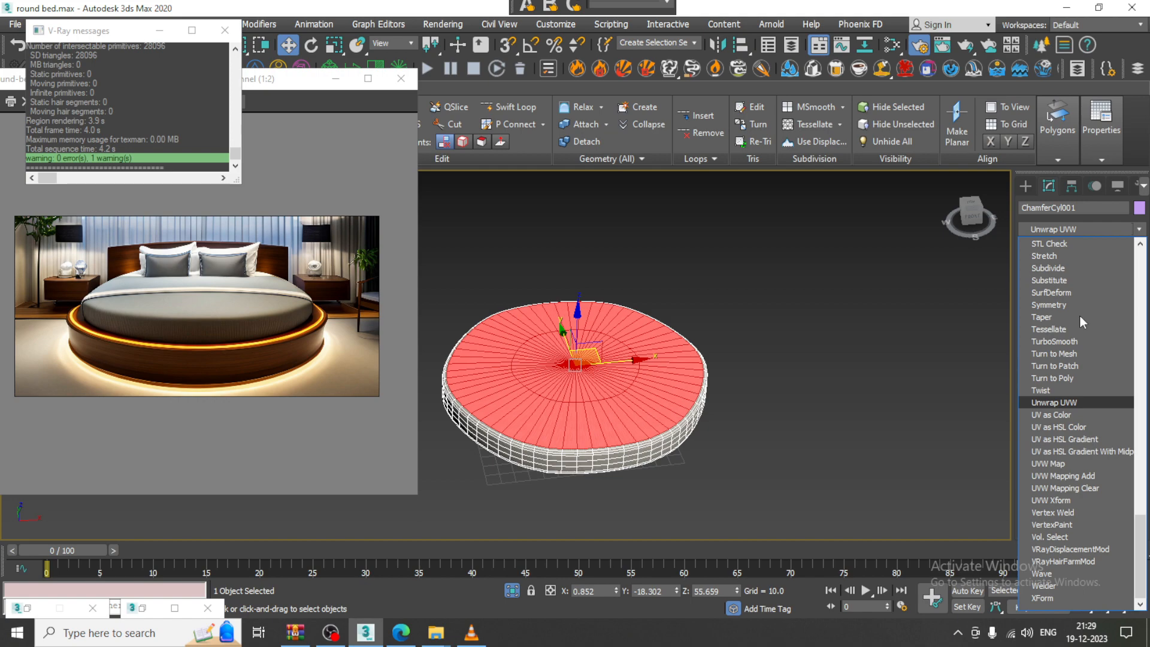
pyautogui.click(1077, 460)
pyautogui.scroll(5, 586, 442)
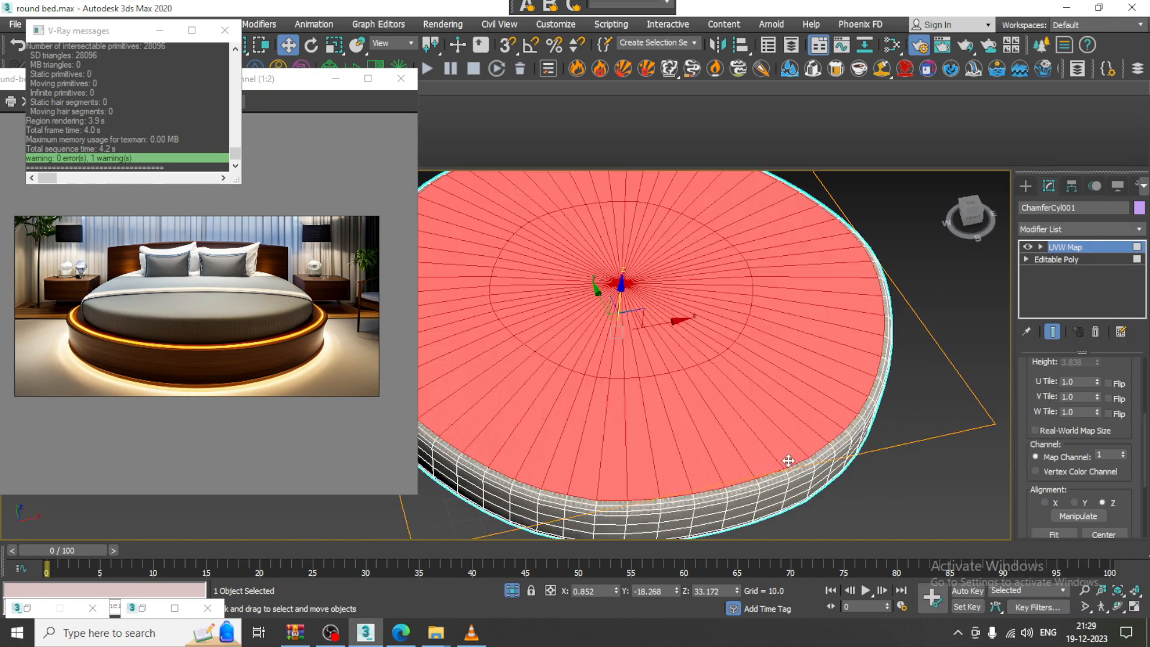
pyautogui.scroll(5, 1043, 439)
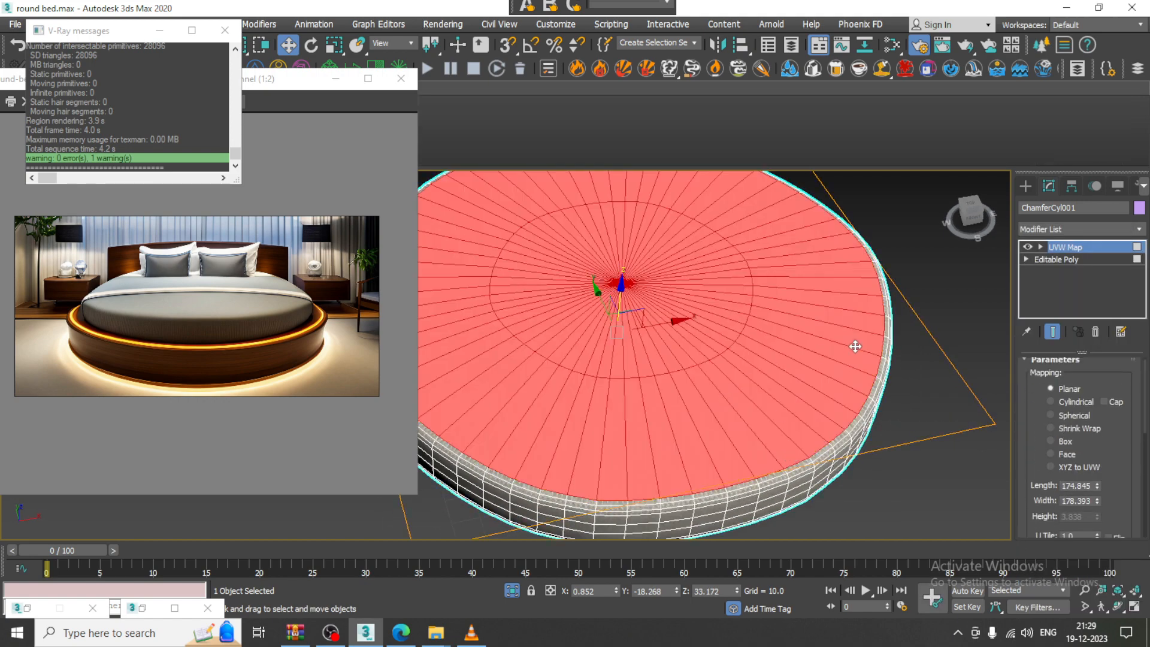
pyautogui.click(921, 269)
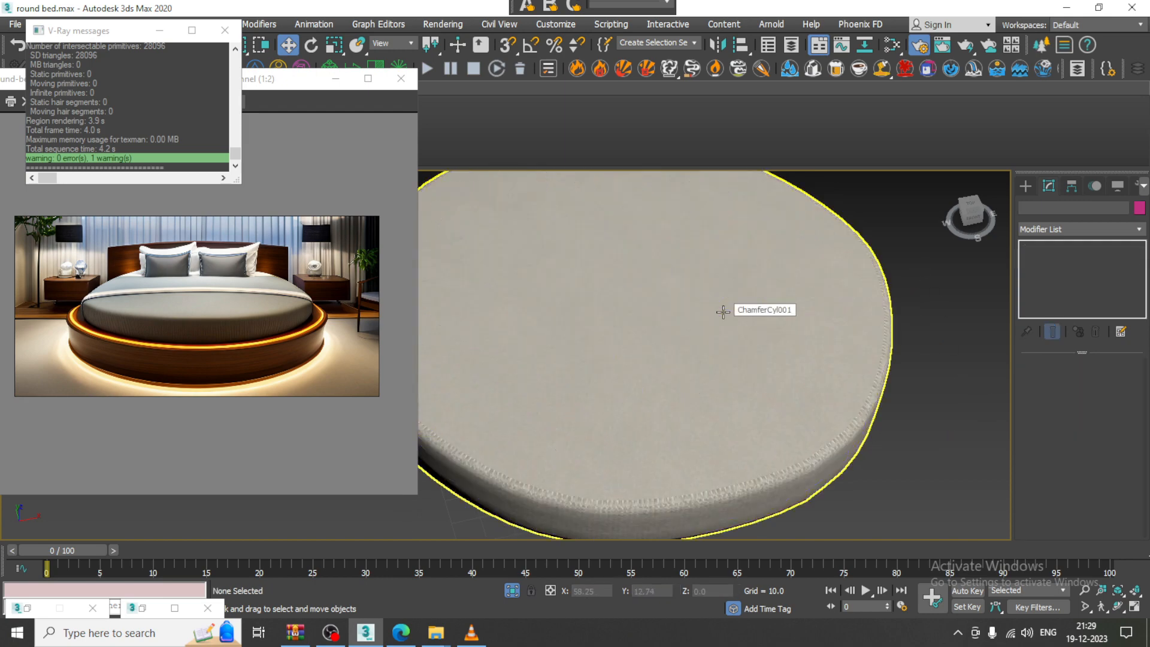
pyautogui.click(723, 312)
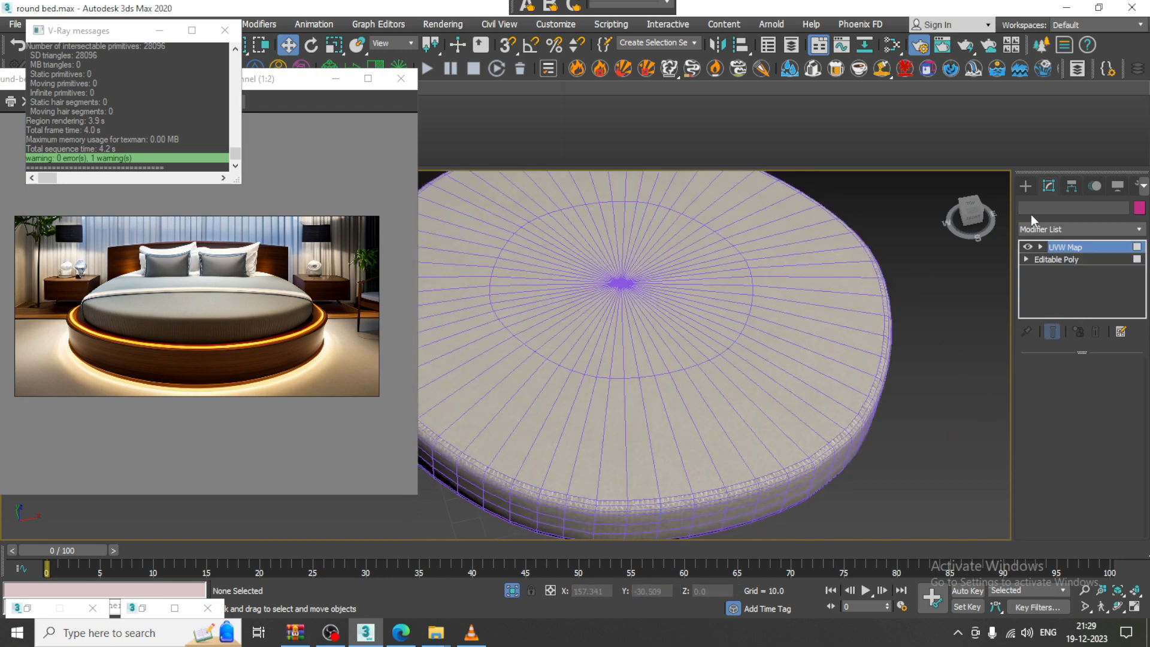
pyautogui.scroll(-3, 1097, 439)
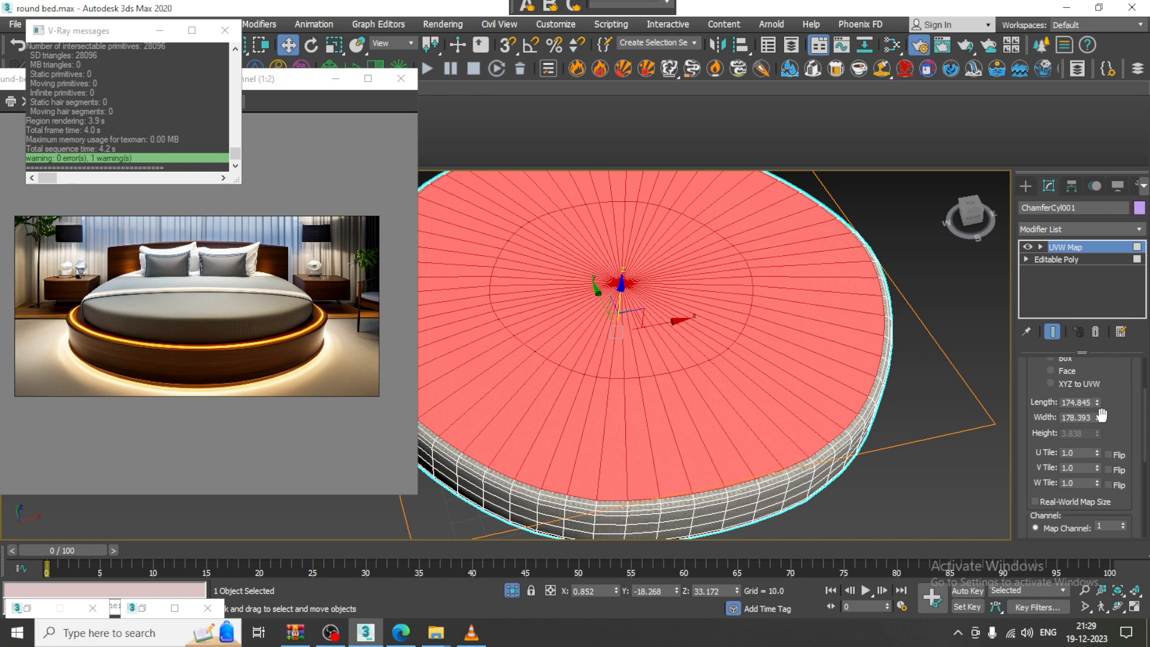
pyautogui.moveTo(1098, 402); pyautogui.dragTo(1070, 296)
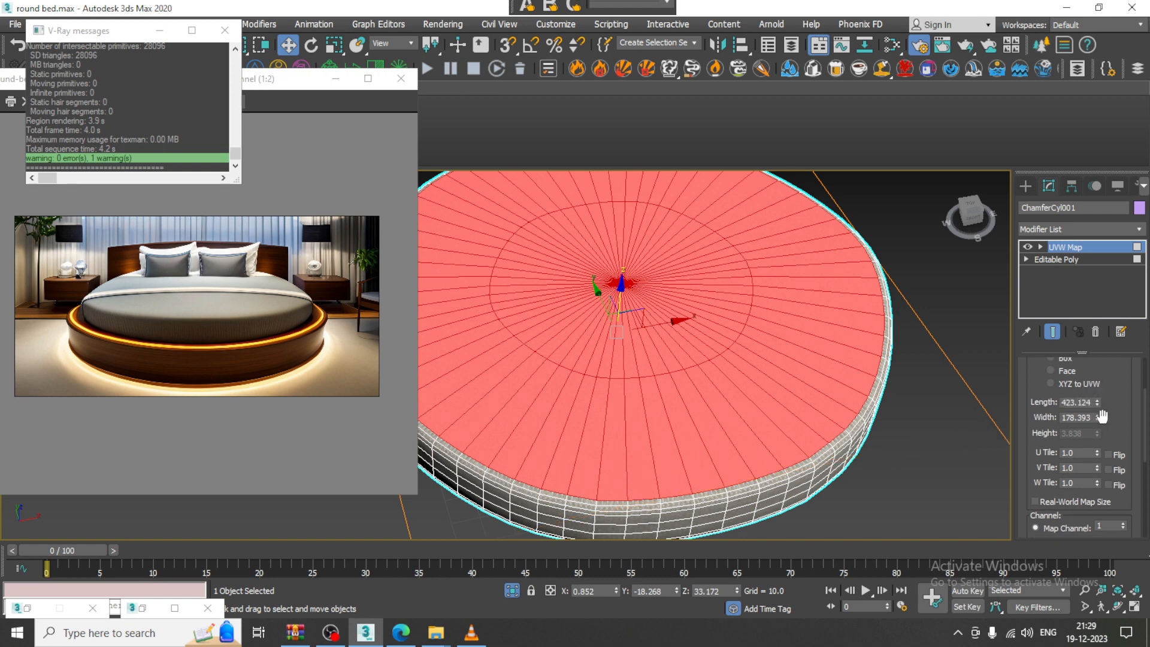
pyautogui.moveTo(1103, 416); pyautogui.dragTo(1100, 383)
# Collapse the mattress to Editable Poly and end isolation to show the whole bedroom
pyautogui.rightClick(727, 309)
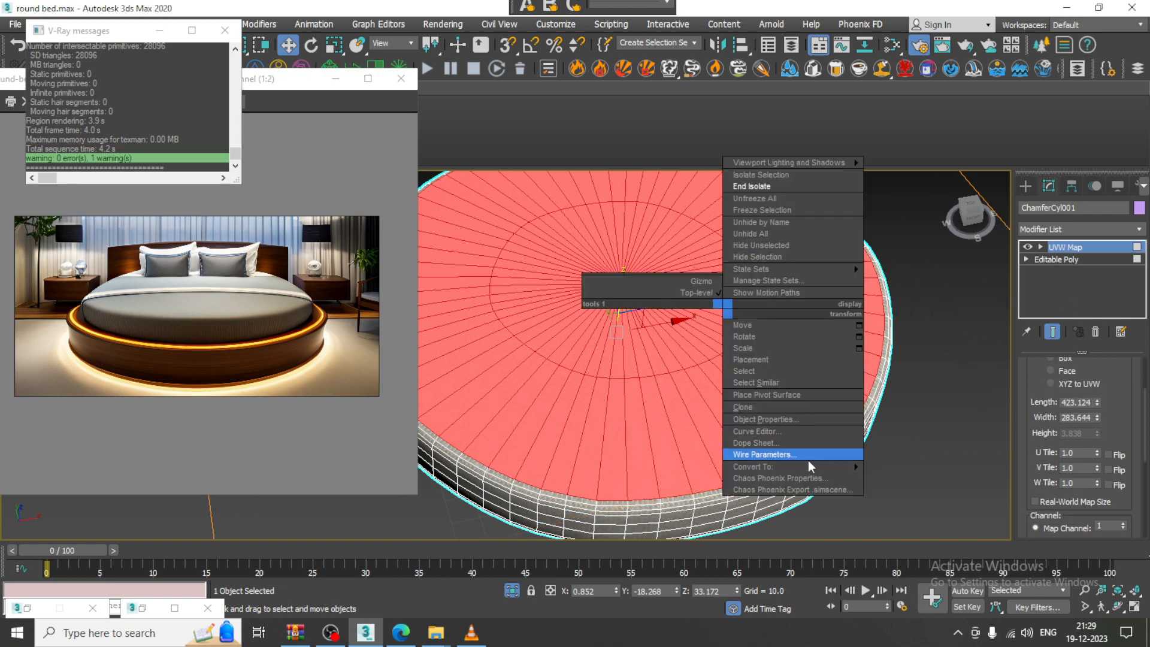
pyautogui.moveTo(808, 467)
pyautogui.click(904, 478)
pyautogui.click(923, 479)
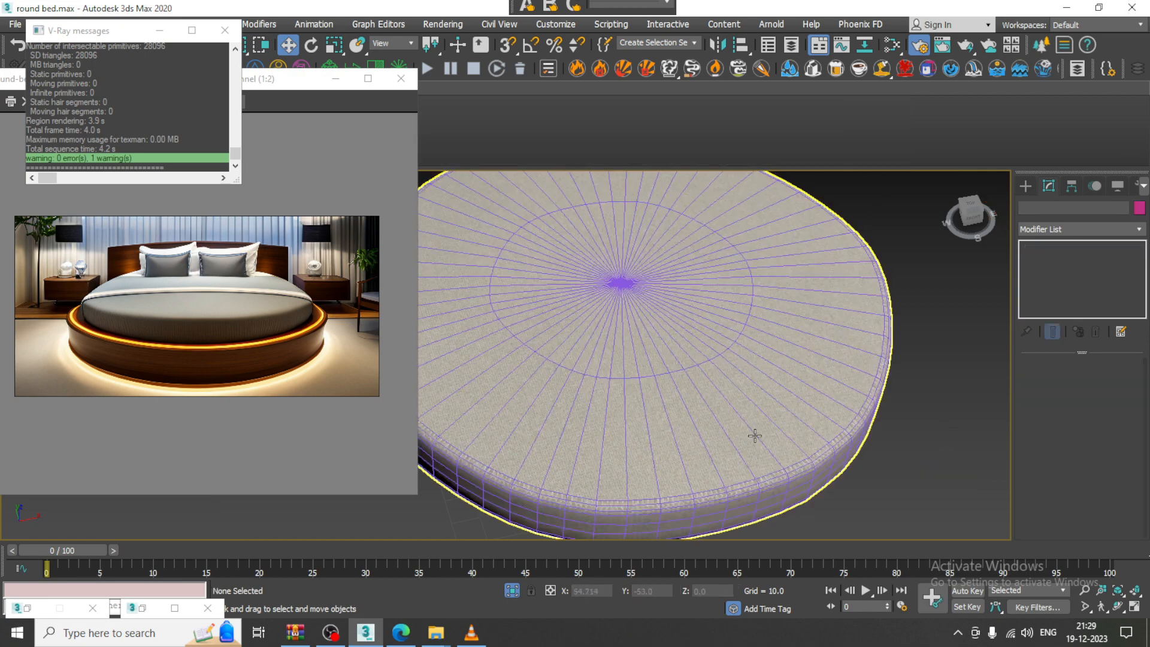
pyautogui.scroll(-3, 755, 435)
pyautogui.keyDown('alt'); pyautogui.moveTo(769, 413); pyautogui.dragTo(758, 323, button='middle'); pyautogui.keyUp('alt')
pyautogui.rightClick(806, 247)
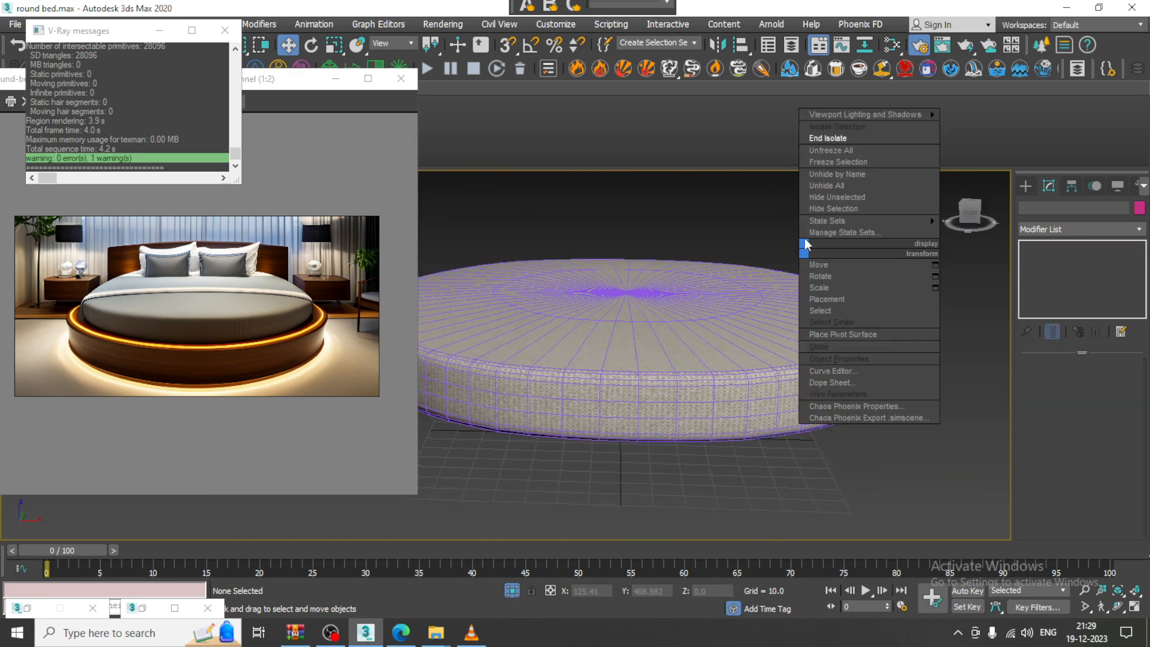
pyautogui.click(837, 138)
# Select the mattress and add a UVW Map modifier to it
pyautogui.scroll(-3, 749, 278)
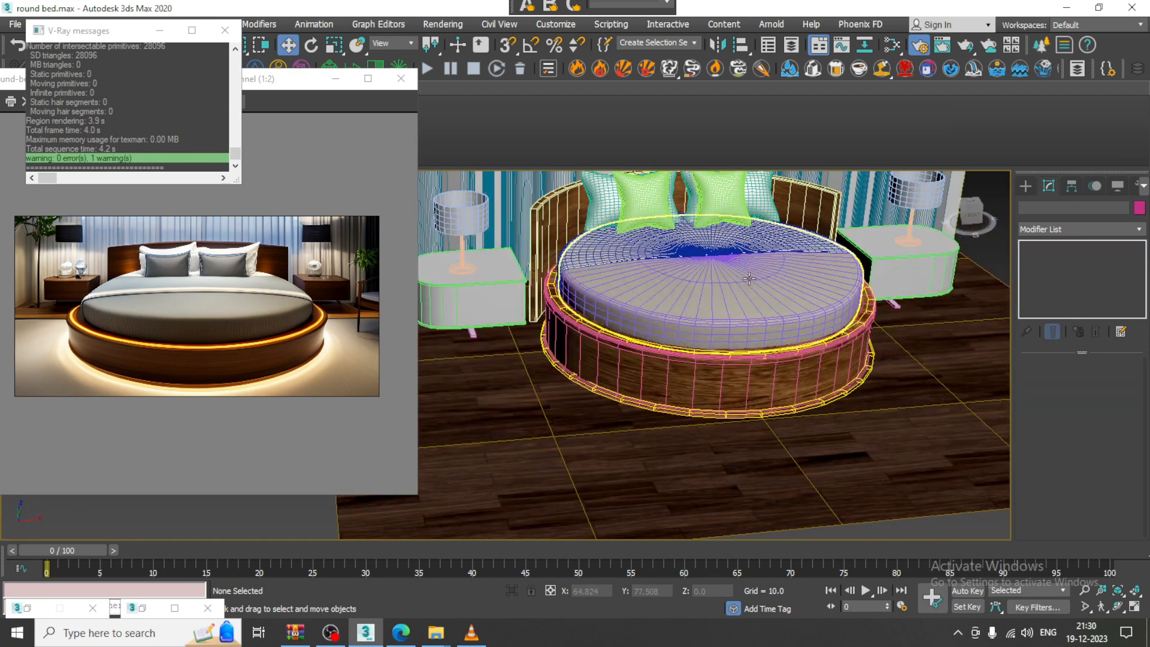
pyautogui.scroll(4, 749, 336)
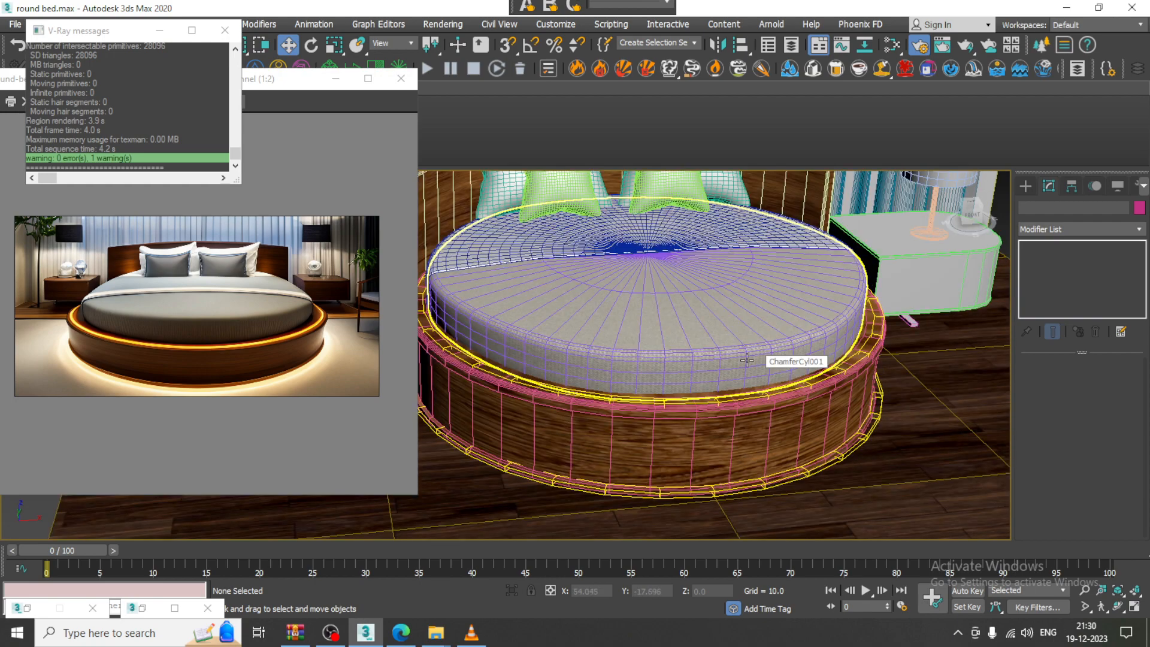
pyautogui.keyDown('alt'); pyautogui.moveTo(747, 360); pyautogui.dragTo(712, 362, button='middle'); pyautogui.keyUp('alt')
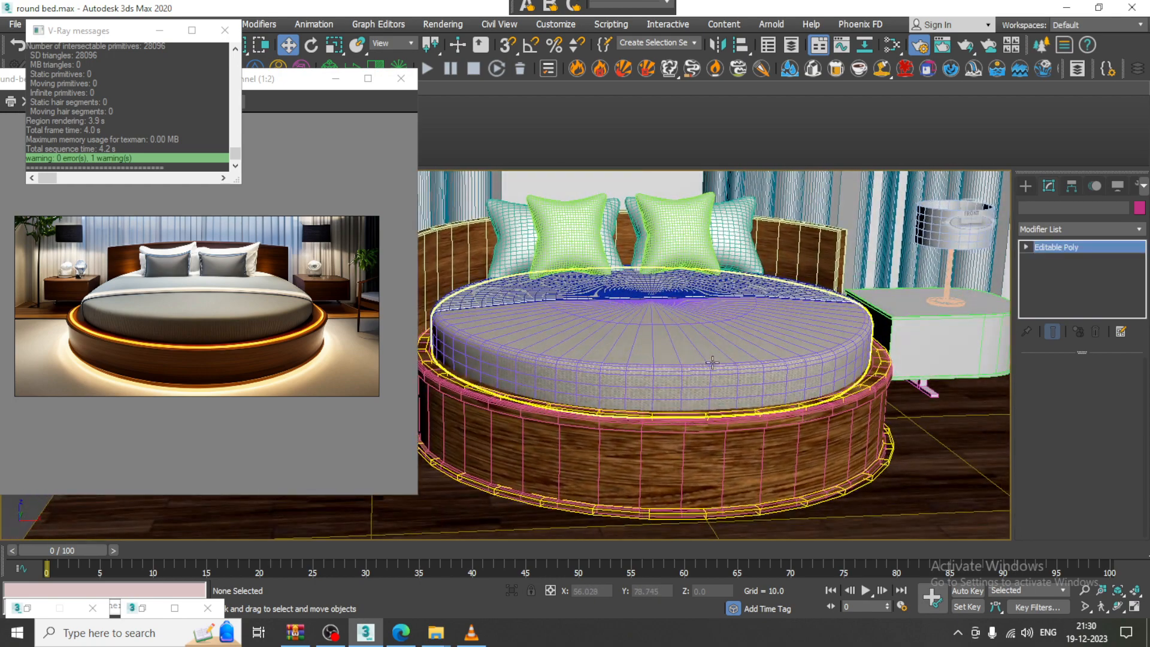
pyautogui.click(712, 362)
pyautogui.scroll(4, 712, 362)
pyautogui.click(1058, 229)
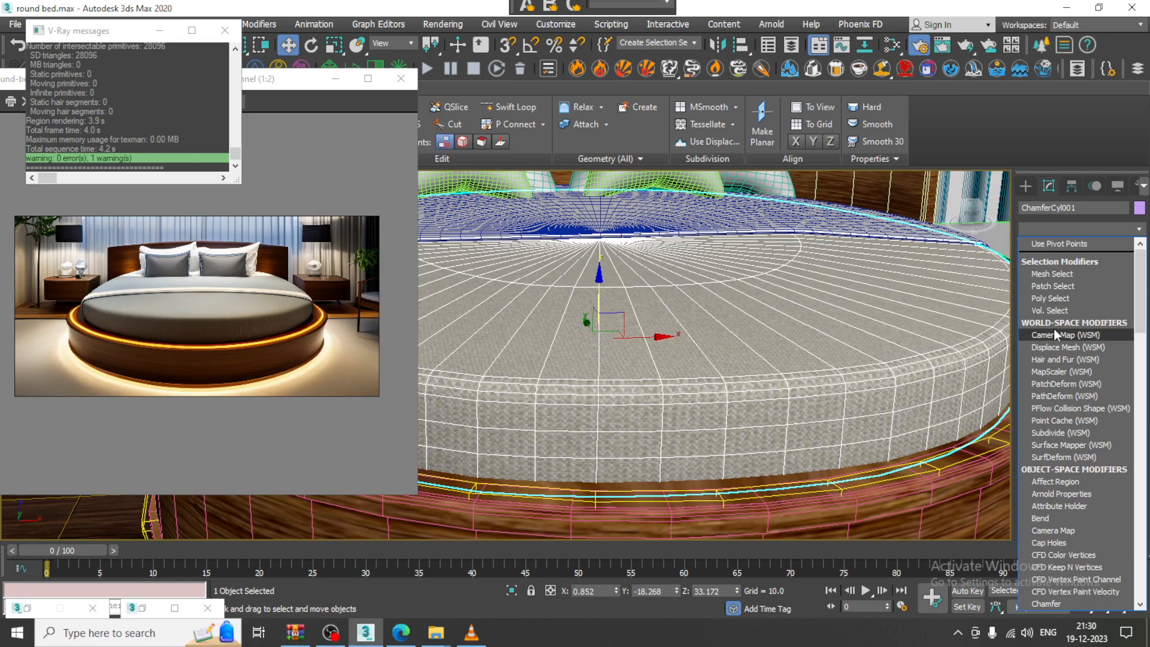
pyautogui.press('u')
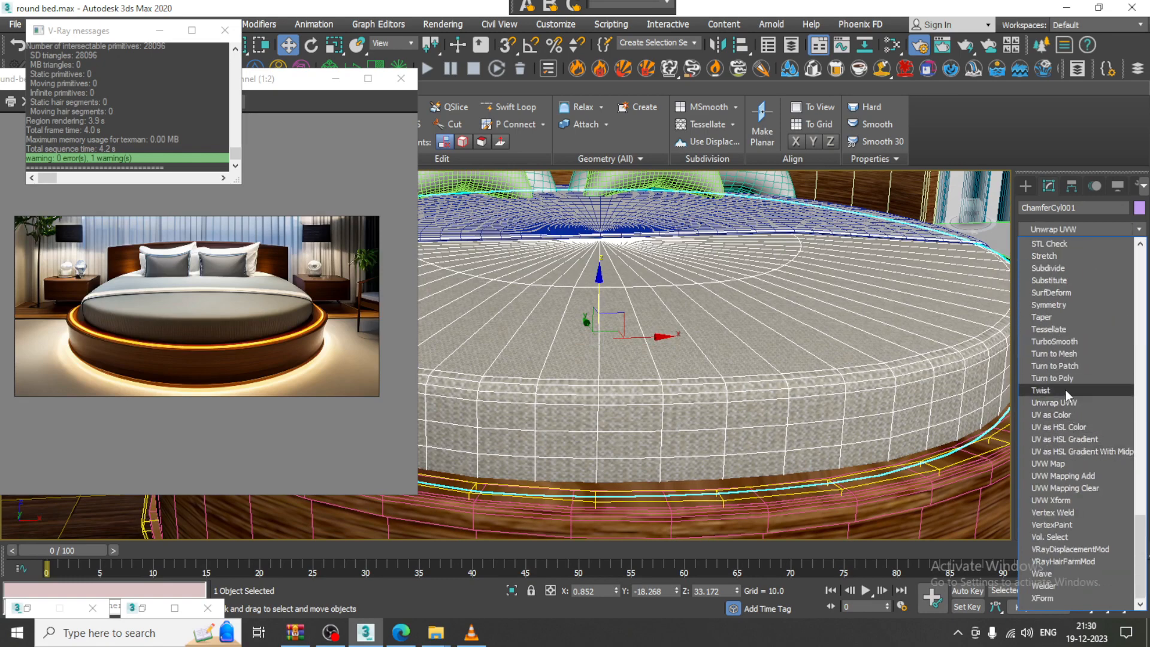
pyautogui.click(1074, 462)
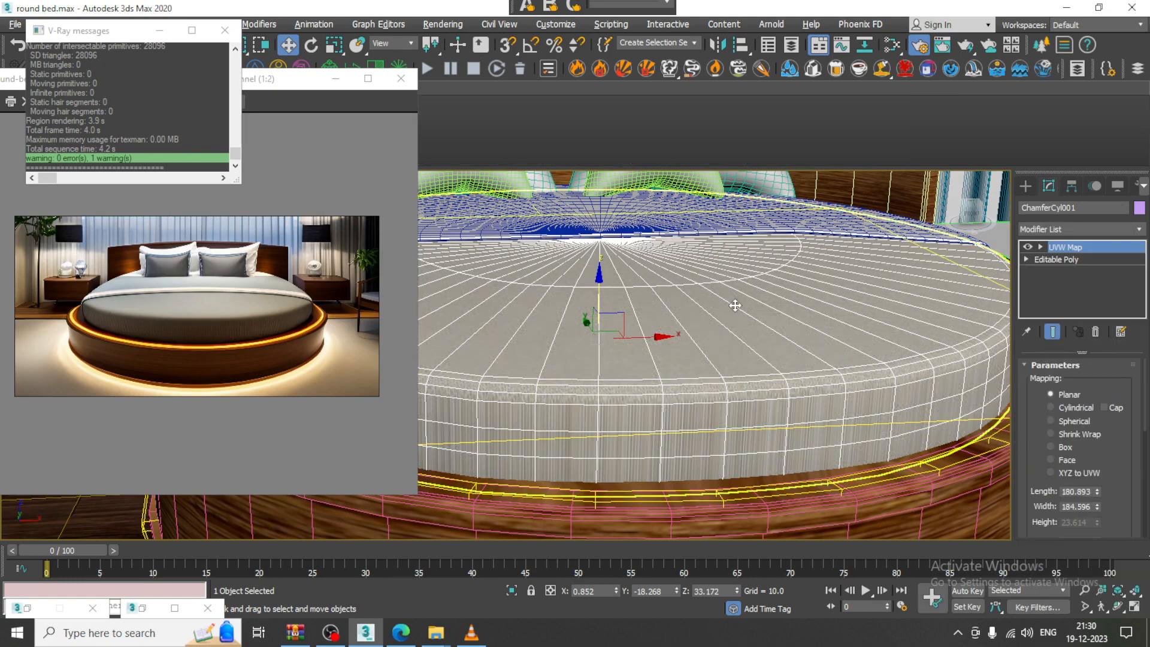
# Set the UVW mapping to Box projection with Height 373.334
pyautogui.keyDown('alt'); pyautogui.moveTo(736, 305); pyautogui.dragTo(801, 342, button='middle'); pyautogui.keyUp('alt')
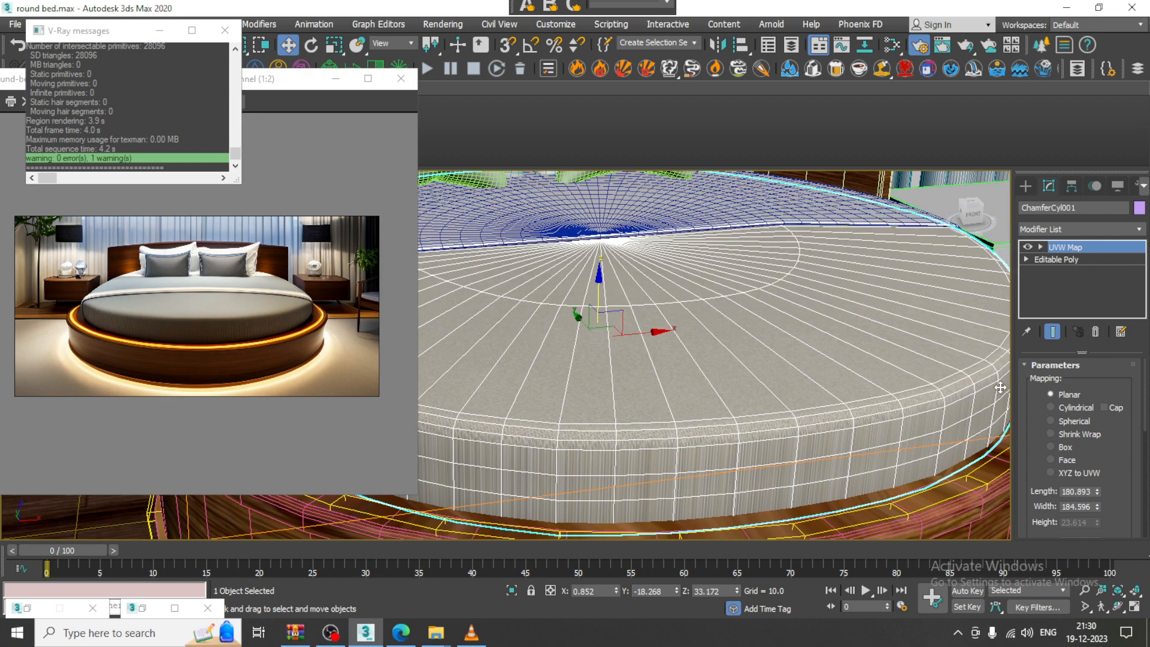
pyautogui.click(1073, 452)
pyautogui.moveTo(1120, 460); pyautogui.dragTo(1120, 396)
pyautogui.moveTo(1098, 458); pyautogui.dragTo(1004, 53)
pyautogui.moveTo(986, 597); pyautogui.dragTo(773, 16)
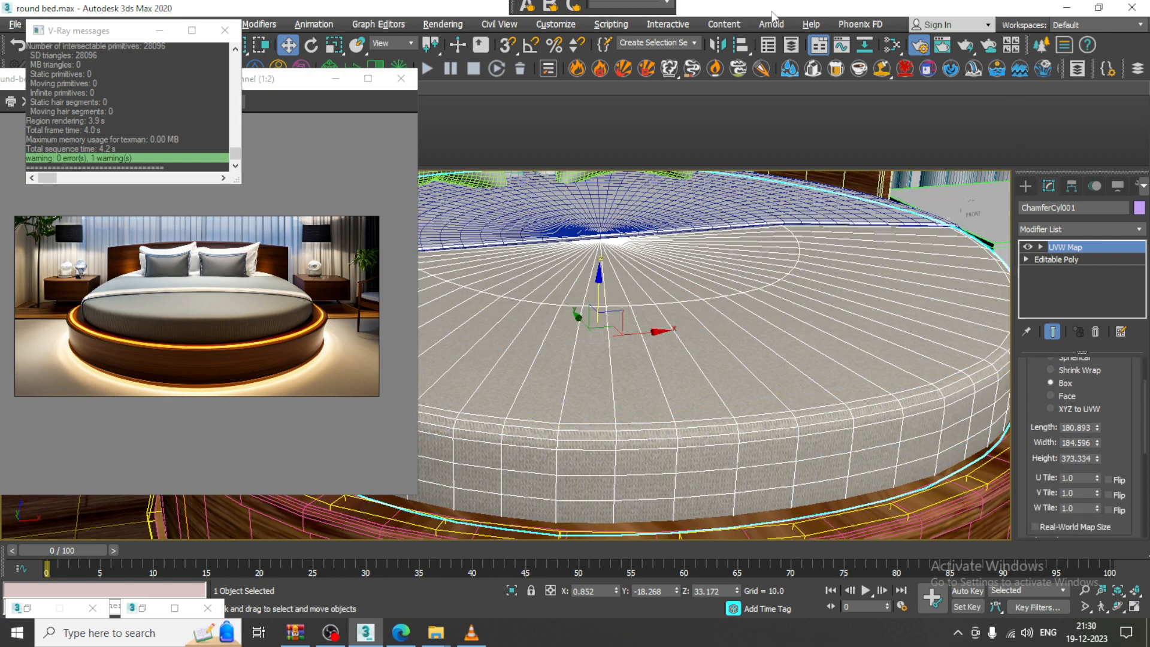
# Collapse the mattress to an Editable Poly and start a V-Ray render
pyautogui.keyDown('alt'); pyautogui.moveTo(846, 231); pyautogui.dragTo(725, 354, button='middle'); pyautogui.keyUp('alt')
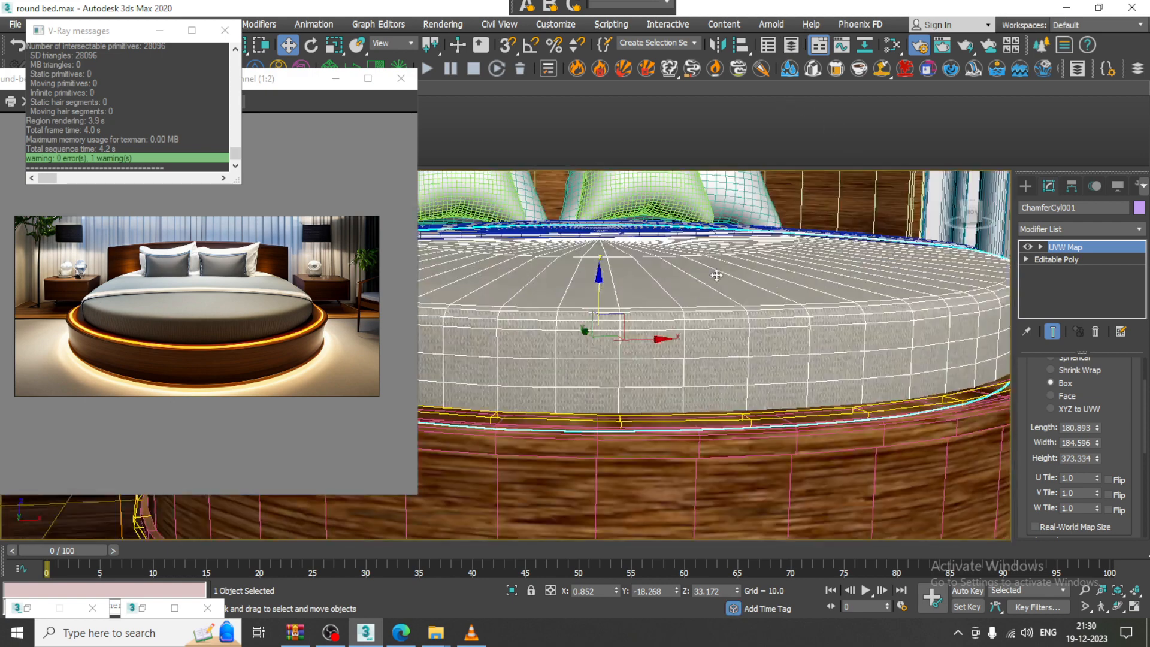
pyautogui.rightClick(714, 271)
pyautogui.moveTo(799, 429)
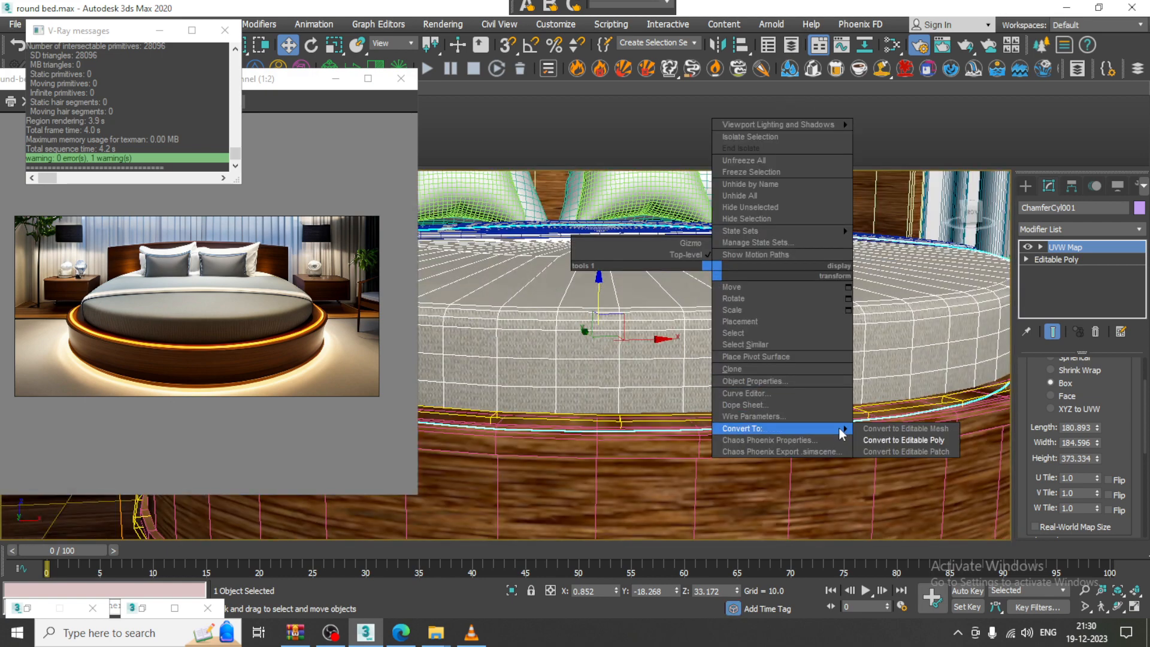
pyautogui.click(924, 442)
pyautogui.keyDown('alt'); pyautogui.moveTo(779, 359); pyautogui.dragTo(725, 334, button='middle'); pyautogui.keyUp('alt')
pyautogui.hotkey('shift', 'q')
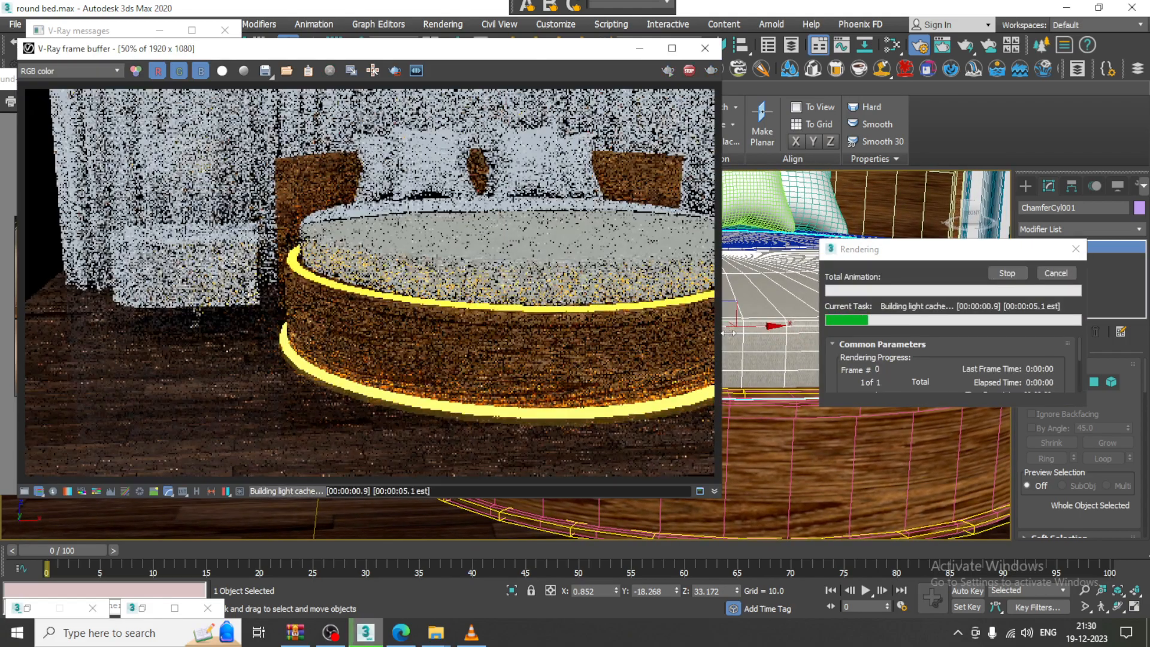
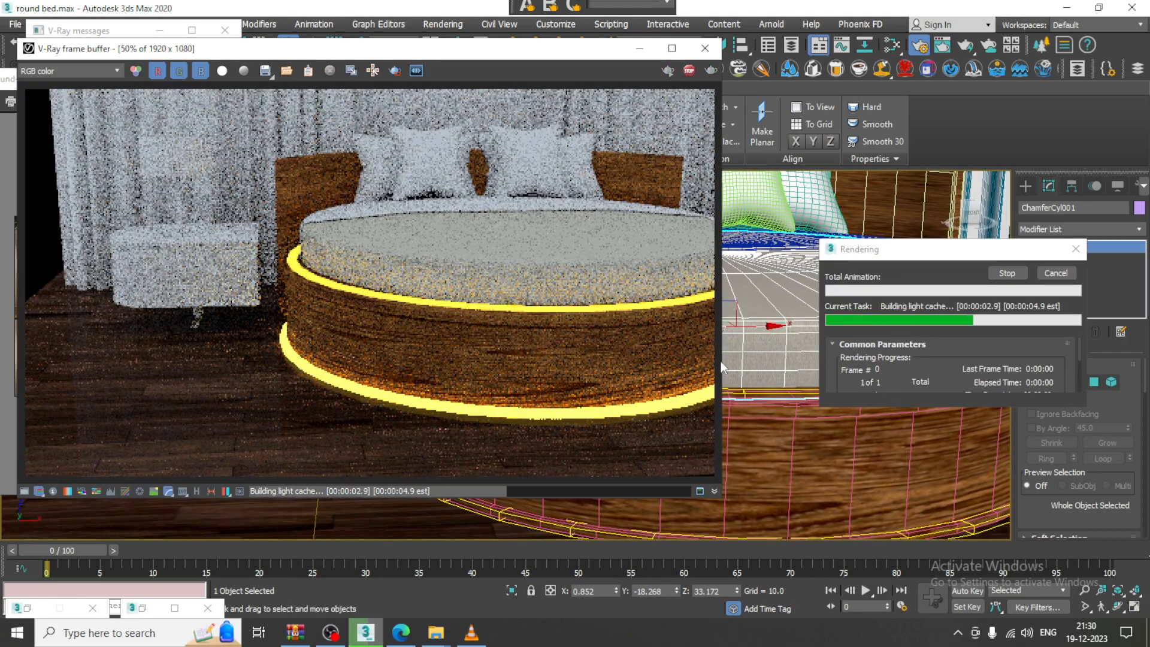
# Stop the V-Ray test render, close its frame buffer, and orbit to a higher view of the bed
pyautogui.click(705, 48)
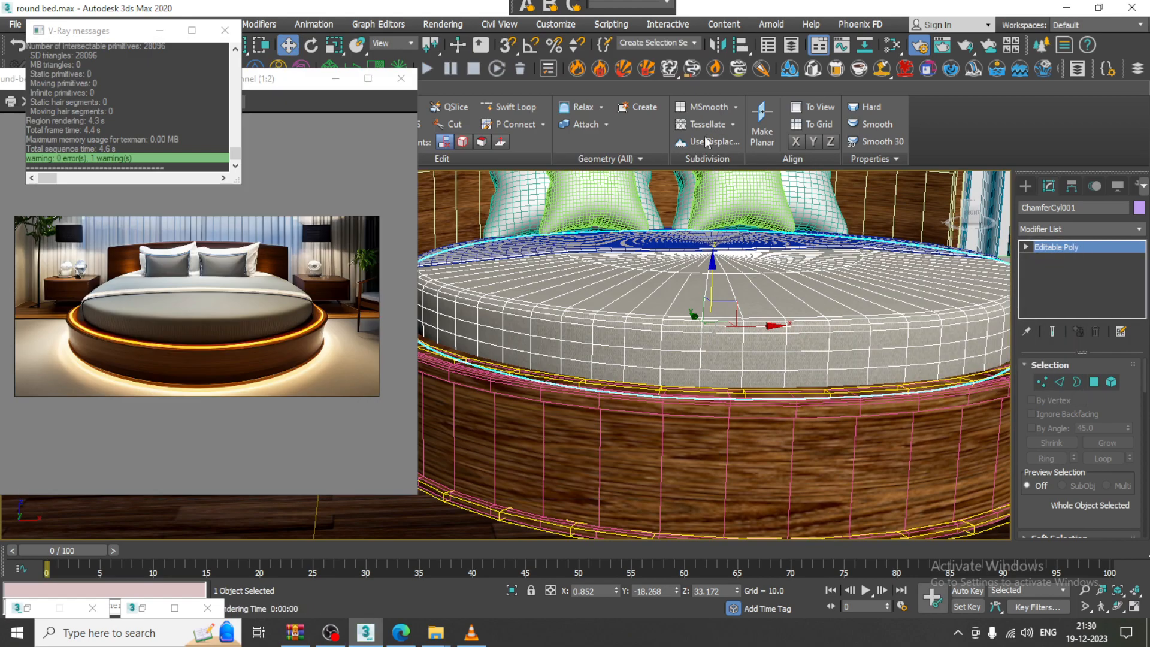
pyautogui.keyDown('alt'); pyautogui.moveTo(810, 290); pyautogui.dragTo(753, 336, button='middle'); pyautogui.keyUp('alt')
# Select the back half of the mattress and bring up its quad menu
pyautogui.click(711, 311)
pyautogui.scroll(2, 725, 381)
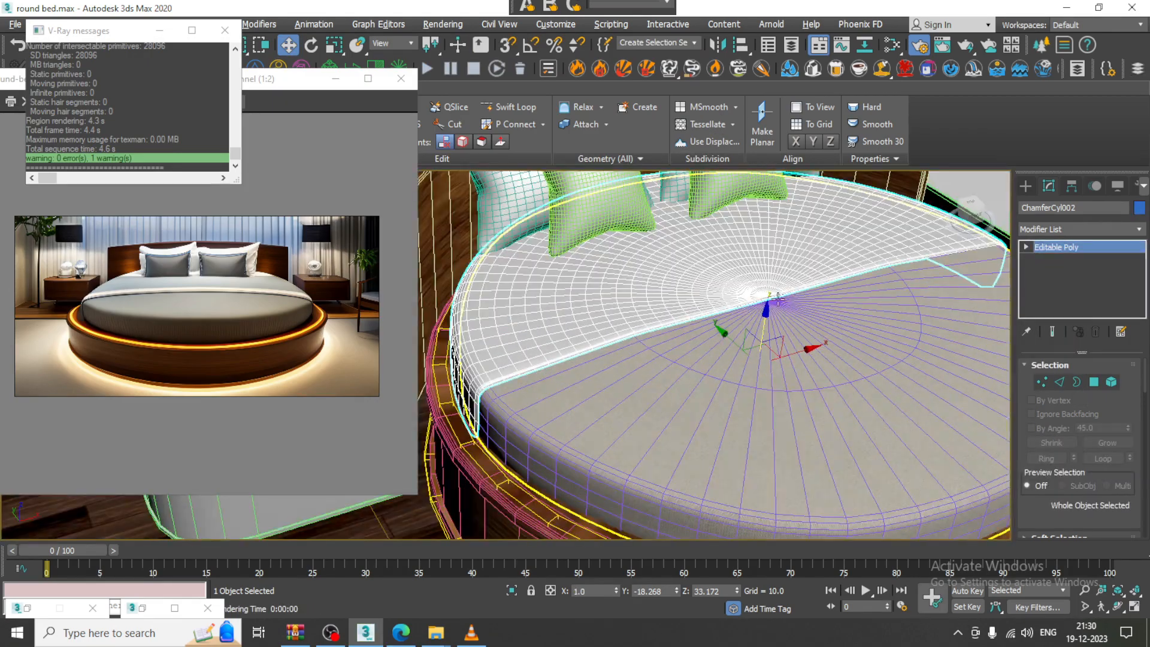
pyautogui.keyDown('alt'); pyautogui.moveTo(777, 298); pyautogui.dragTo(720, 331, button='middle'); pyautogui.keyUp('alt')
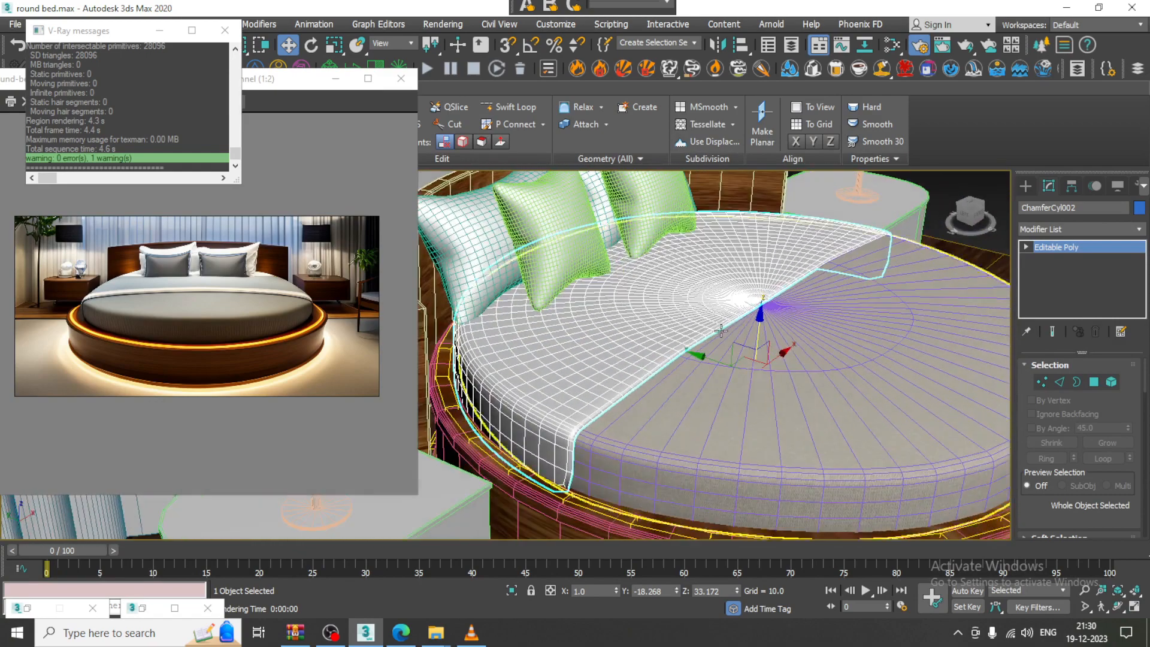
pyautogui.scroll(3, 721, 332)
pyautogui.rightClick(583, 340)
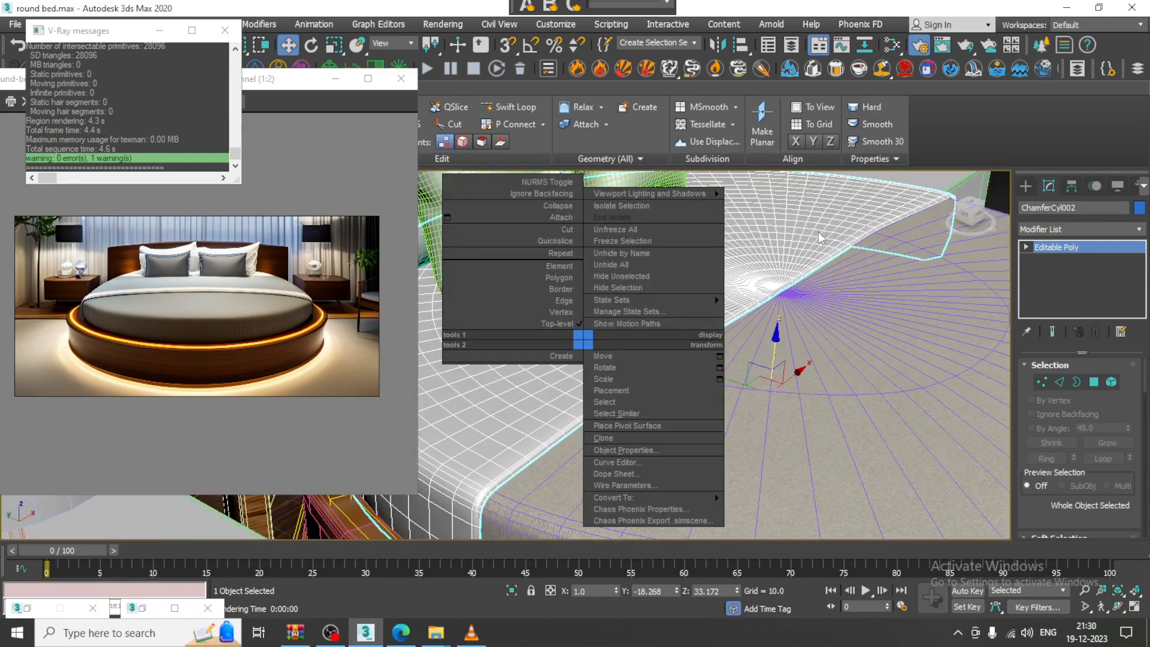
# Isolate the back mattress half with Alt+Q, view its polygons, then return to Editable Poly object level
pyautogui.click(776, 225)
pyautogui.hotkey('alt', 'q')
pyautogui.keyDown('alt'); pyautogui.moveTo(781, 322); pyautogui.dragTo(830, 297, button='middle'); pyautogui.keyUp('alt')
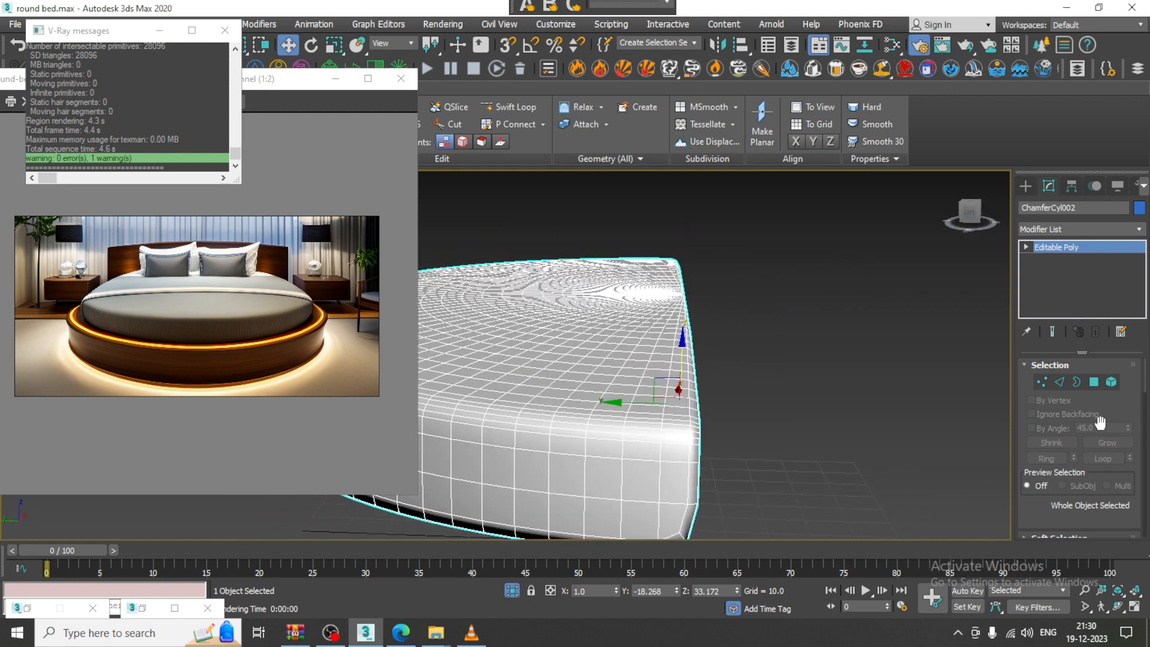
pyautogui.moveTo(667, 230); pyautogui.dragTo(731, 383)
pyautogui.press('4')
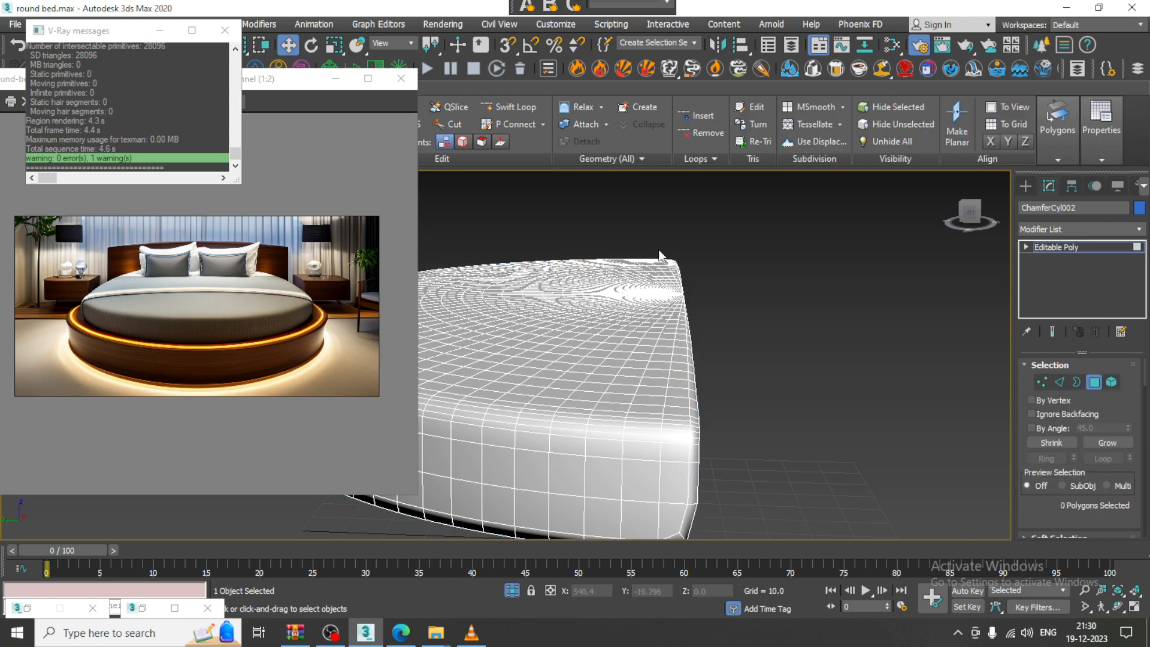
pyautogui.scroll(-4, 725, 257)
pyautogui.keyDown('alt'); pyautogui.moveTo(764, 268); pyautogui.dragTo(730, 294, button='middle'); pyautogui.keyUp('alt')
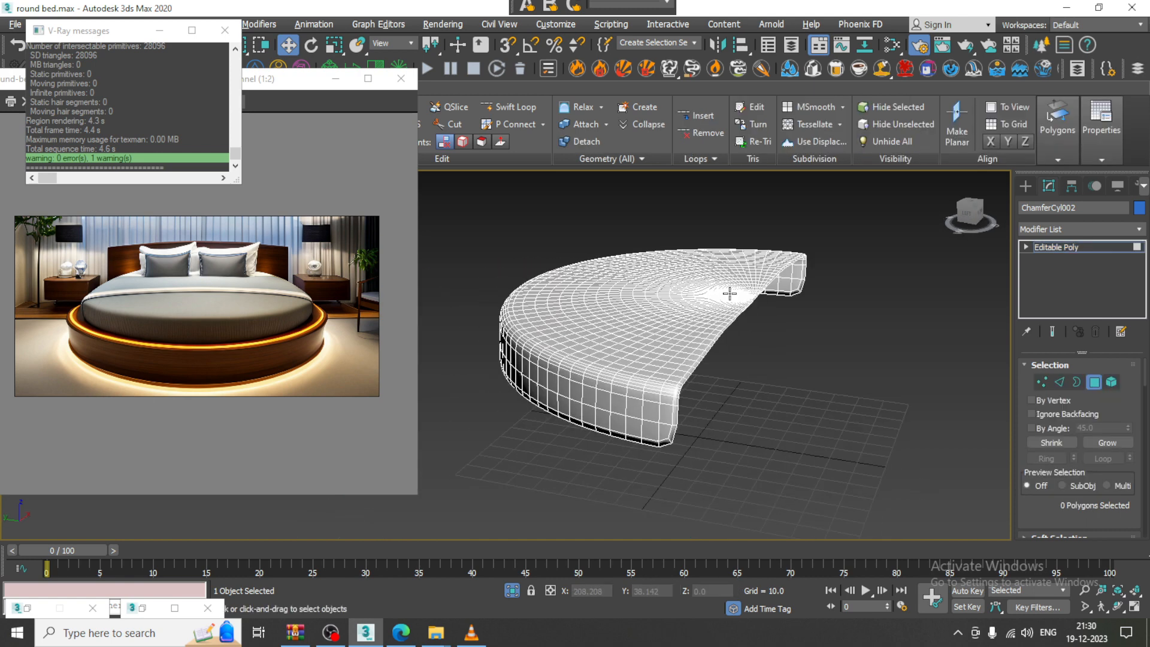
pyautogui.click(1111, 252)
# Assign the fabric material to the mattress half in the Slate Material Editor, then minimize the editor
pyautogui.press('m')
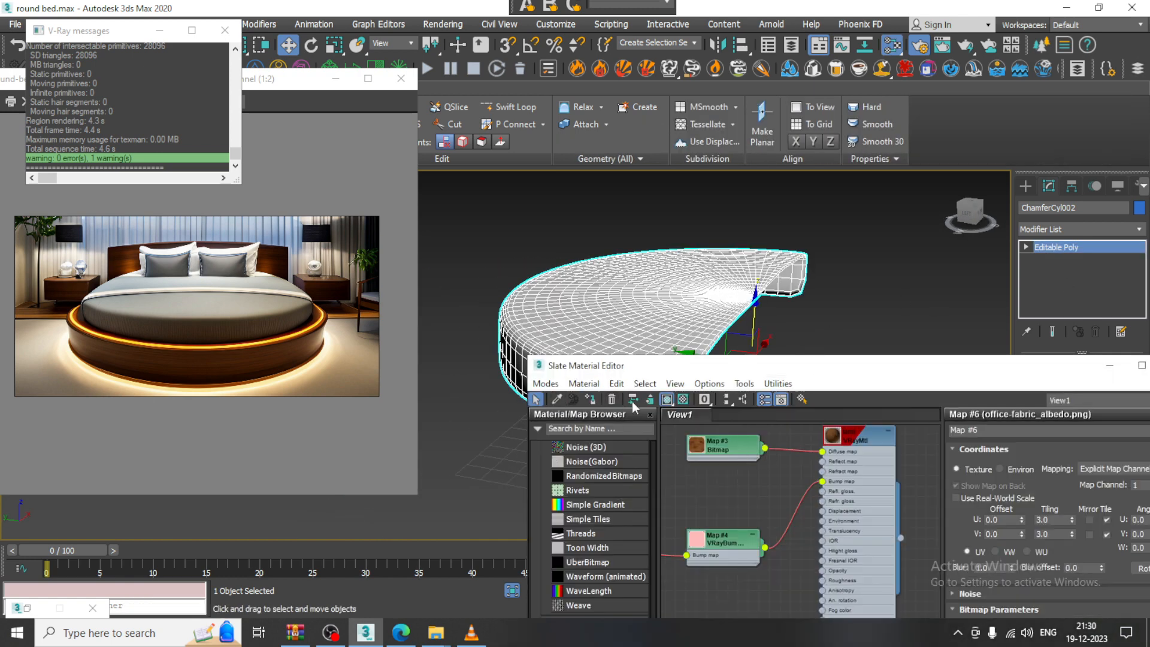
pyautogui.click(592, 401)
pyautogui.click(904, 301)
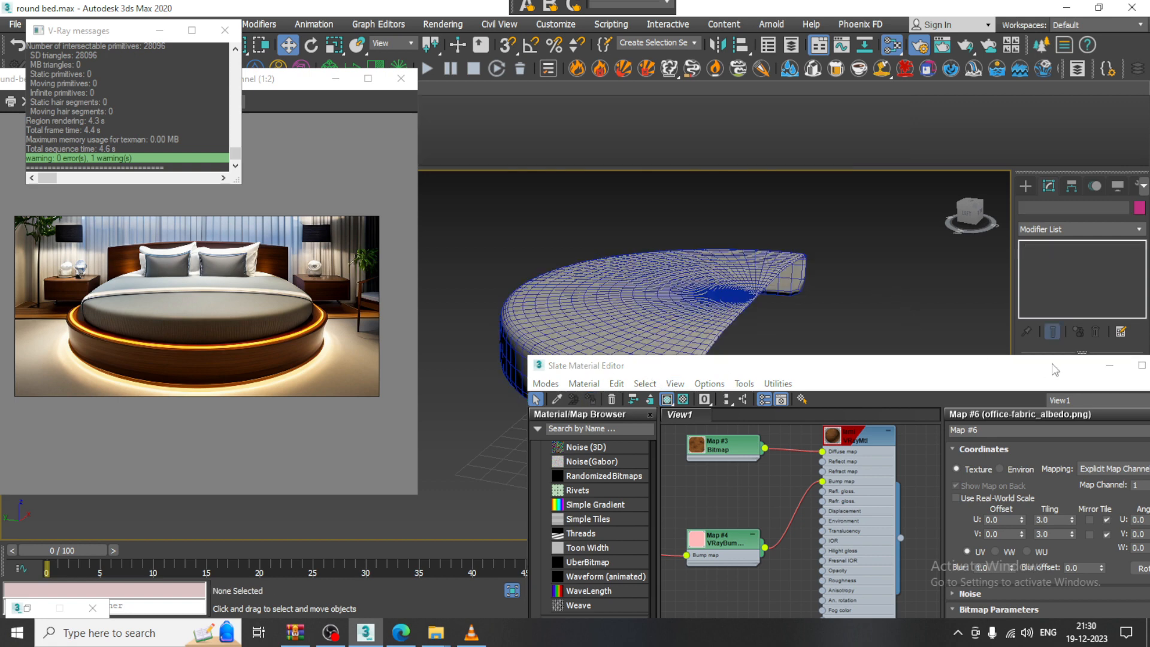
pyautogui.click(1110, 368)
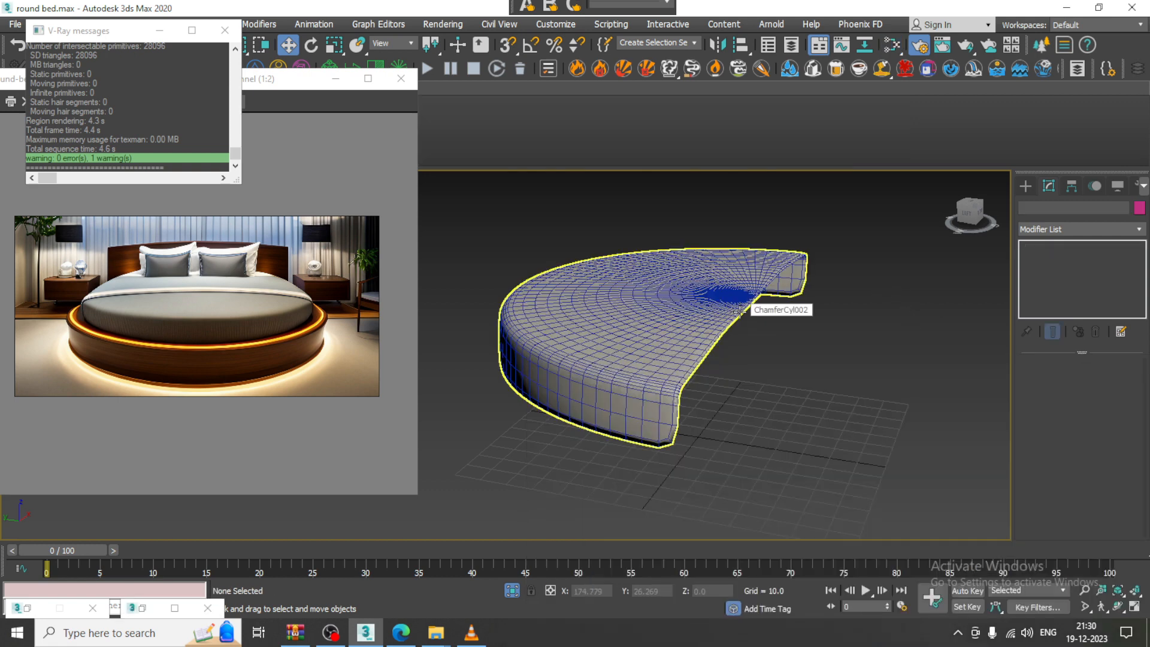
# Turn off edged faces with F4 and reselect the mattress half ChamferCyl002
pyautogui.press('F4')
pyautogui.moveTo(698, 341)
pyautogui.keyDown('alt'); pyautogui.mouseDown(button='middle')
pyautogui.moveTo(700, 364)
pyautogui.moveTo(717, 338)
pyautogui.moveTo(688, 364)
pyautogui.moveTo(713, 327)
pyautogui.moveTo(713, 339)
pyautogui.mouseUp(button='middle'); pyautogui.keyUp('alt')
pyautogui.click(700, 366)
pyautogui.scroll(2, 716, 338)
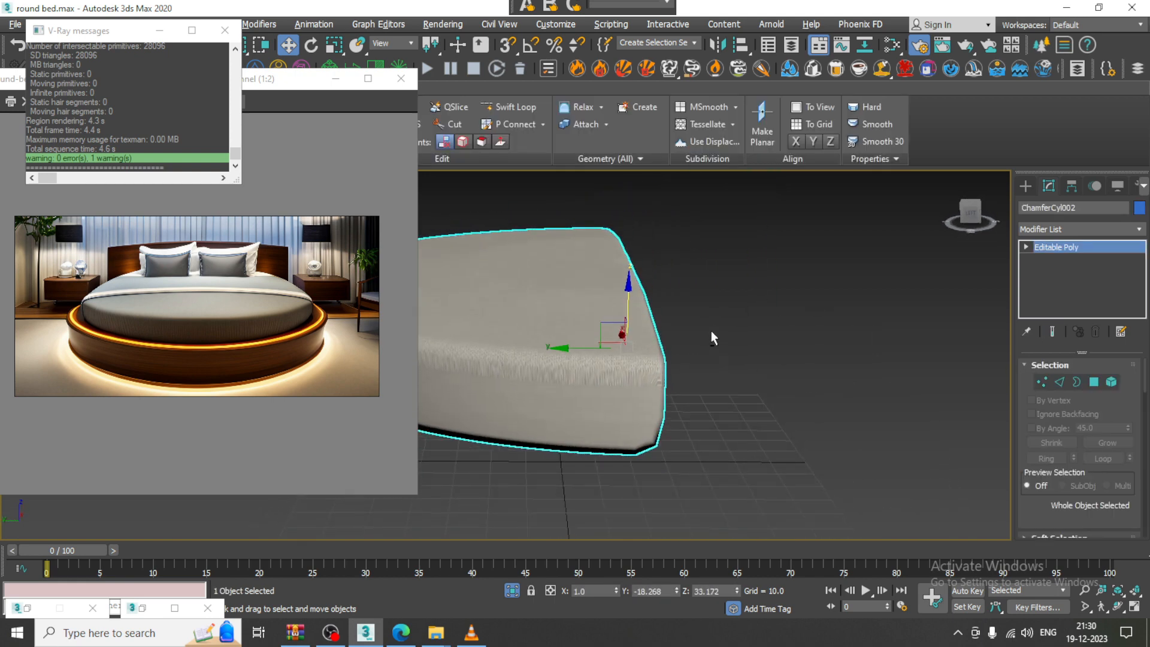
pyautogui.click(1094, 382)
pyautogui.keyDown('alt'); pyautogui.moveTo(742, 291); pyautogui.dragTo(737, 288, button='middle'); pyautogui.keyUp('alt')
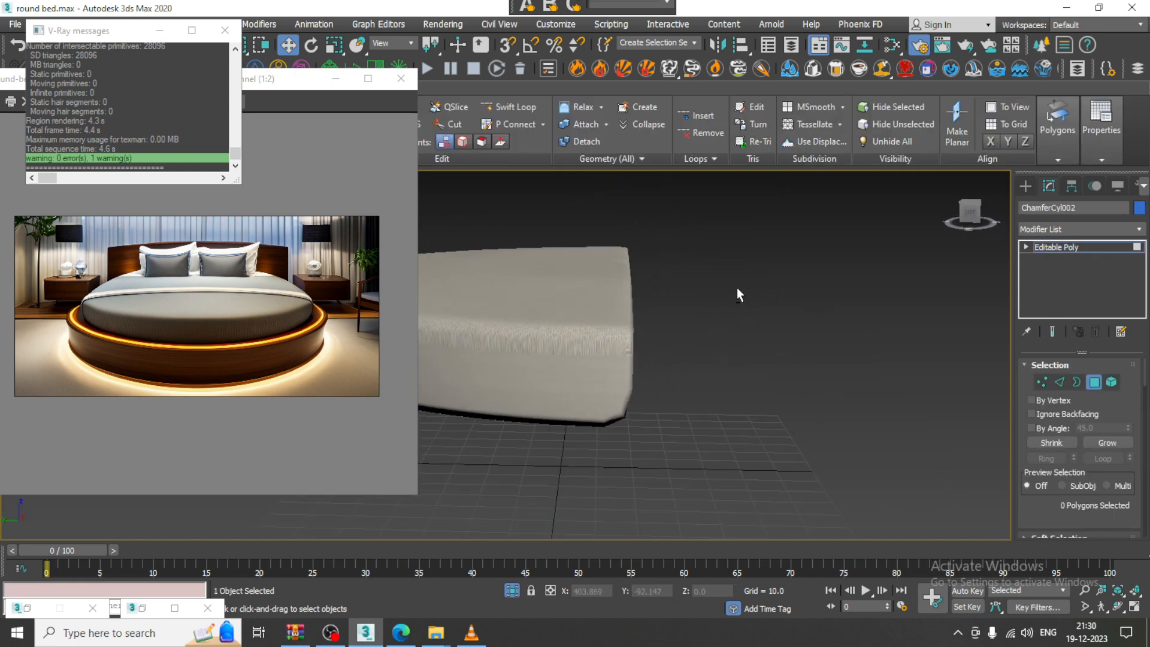
pyautogui.moveTo(621, 210); pyautogui.dragTo(713, 502)
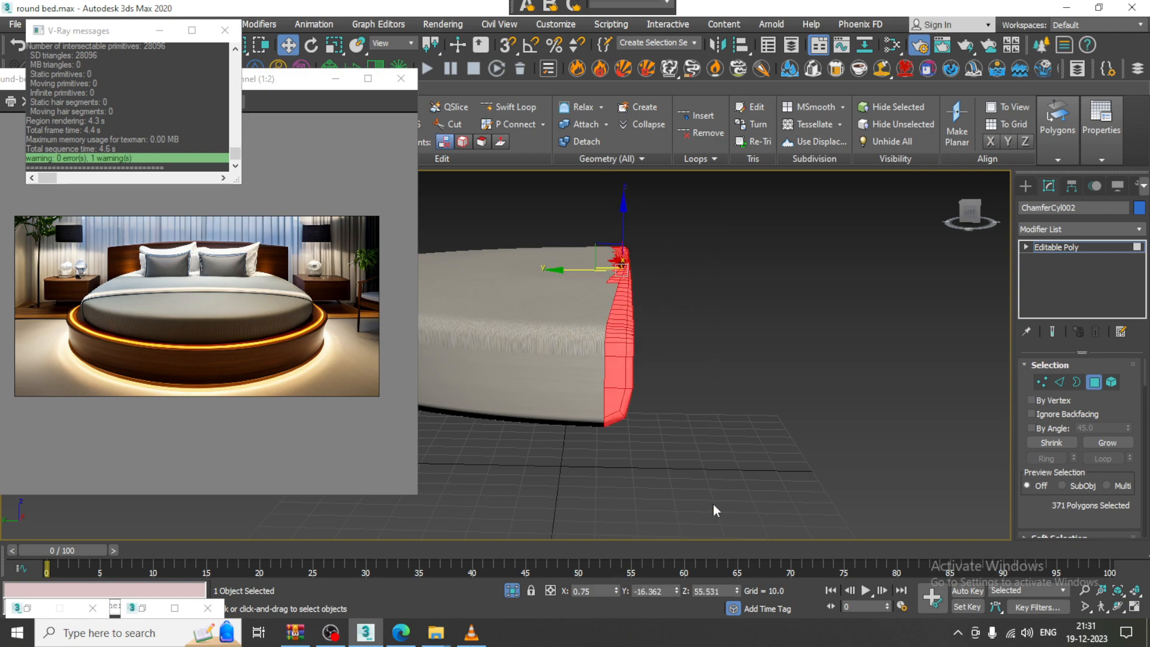
pyautogui.keyDown('alt'); pyautogui.moveTo(642, 308); pyautogui.dragTo(641, 387, button='middle'); pyautogui.keyUp('alt')
pyautogui.press('F4')
pyautogui.scroll(2, 618, 311)
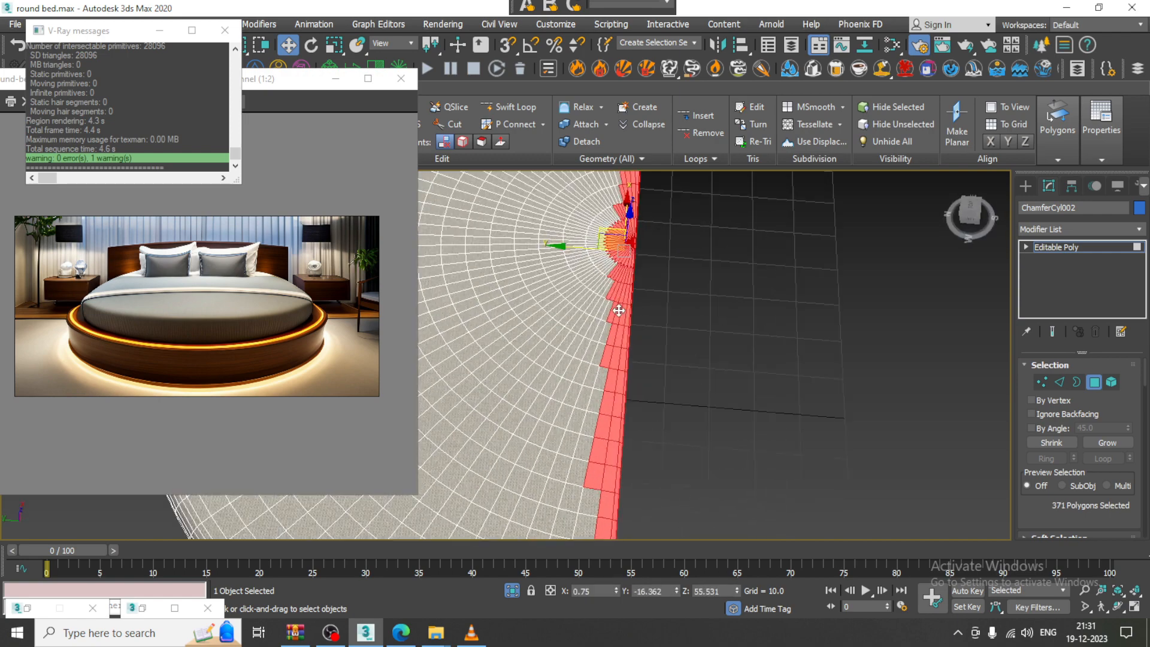
pyautogui.keyDown('alt'); pyautogui.moveTo(638, 328); pyautogui.dragTo(689, 382, button='middle'); pyautogui.keyUp('alt')
pyautogui.hotkey('alt', 'w')
pyautogui.middleClick(445, 282)
pyautogui.hotkey('alt', 'w')
pyautogui.press('z')
pyautogui.moveTo(535, 290); pyautogui.dragTo(727, 270, button='middle')
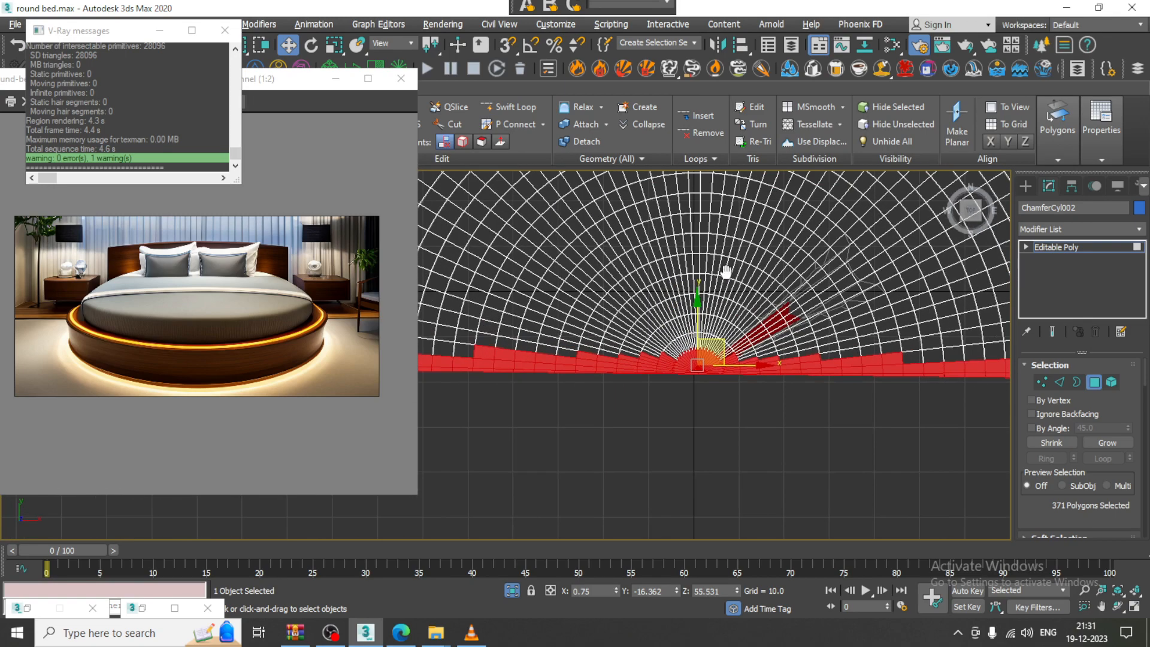
pyautogui.scroll(-2, 719, 299)
pyautogui.scroll(-2, 528, 386)
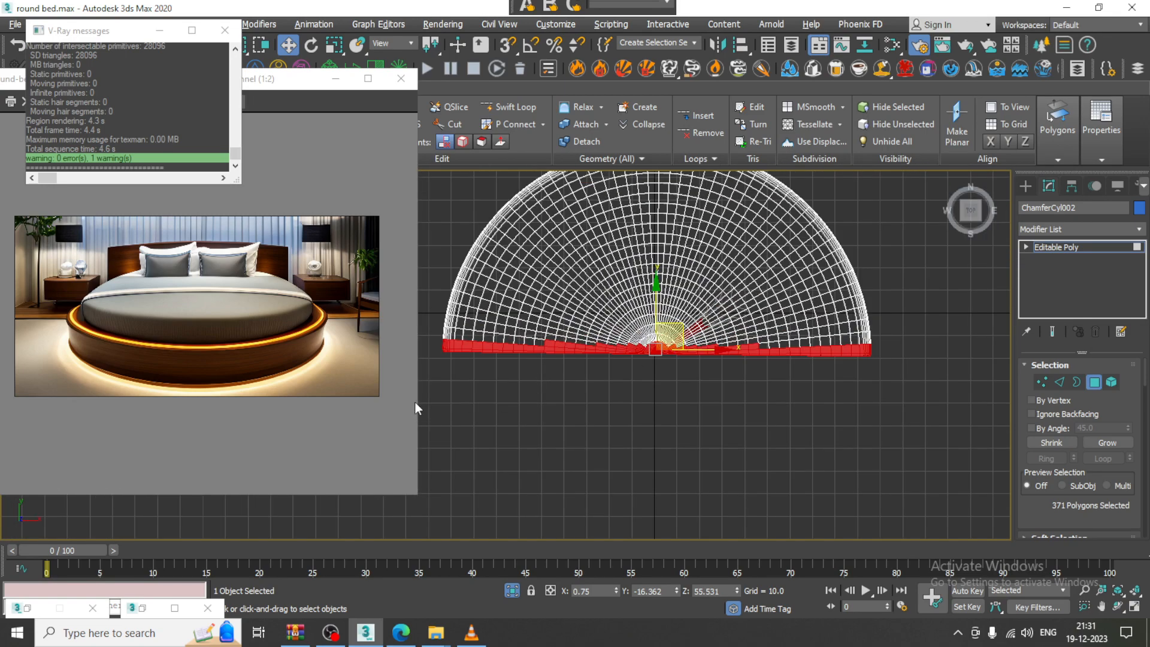
pyautogui.moveTo(962, 351); pyautogui.dragTo(963, 351)
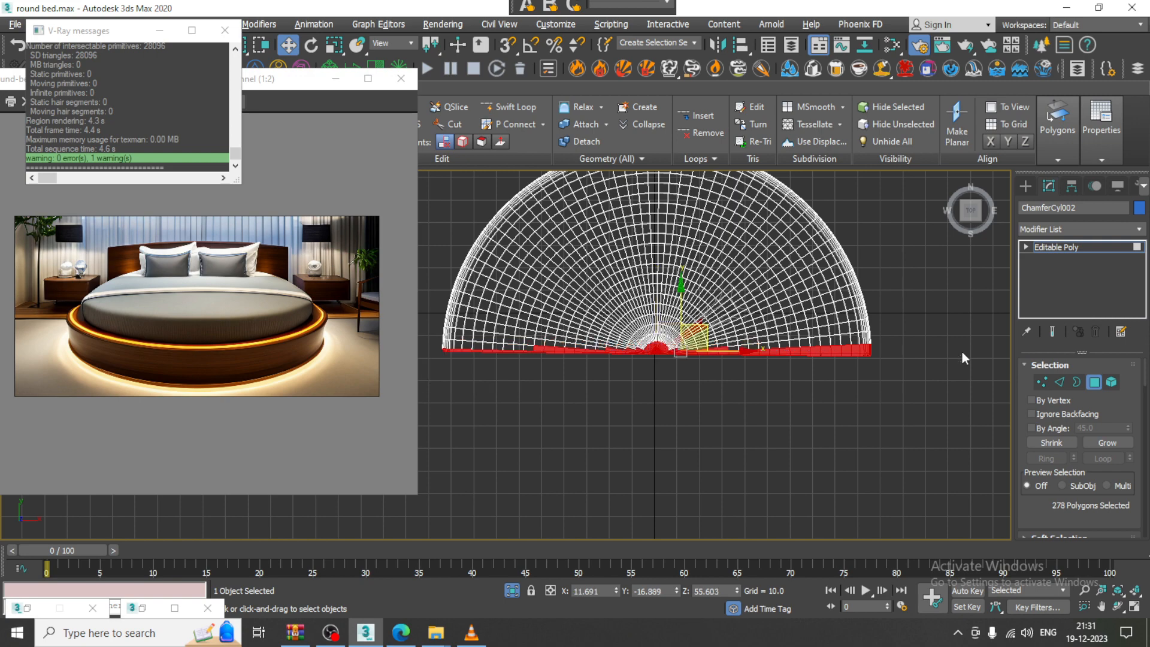
pyautogui.scroll(3, 594, 321)
pyautogui.moveTo(536, 329); pyautogui.dragTo(556, 327, button='middle')
pyautogui.scroll(3, 646, 361)
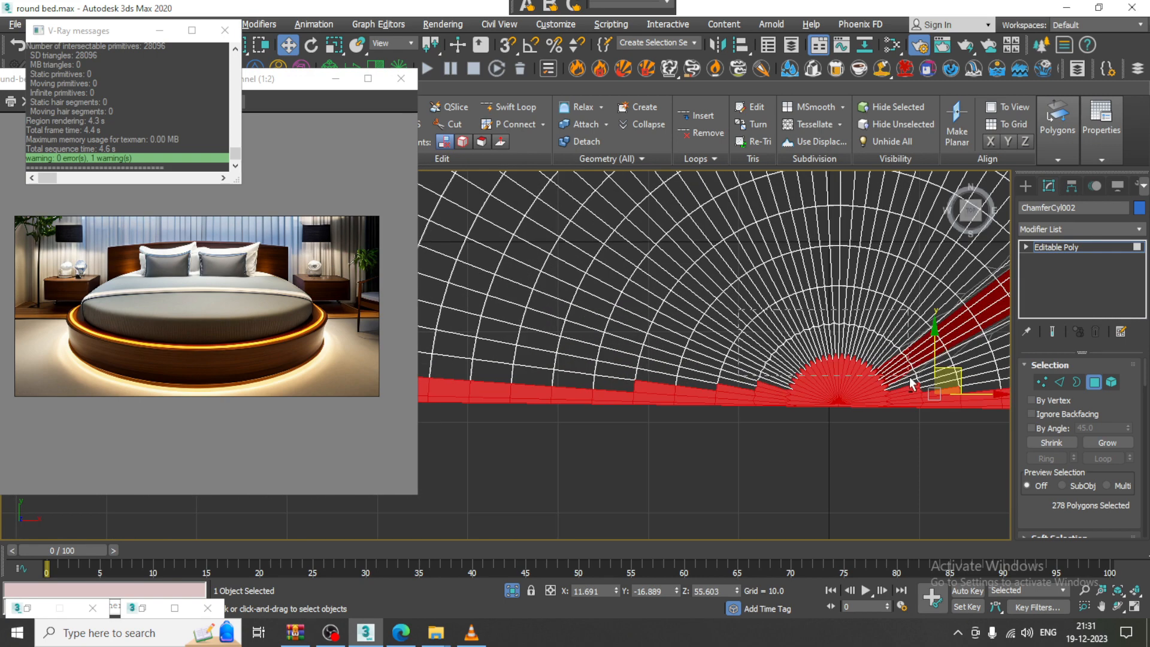
pyautogui.scroll(5, 763, 409)
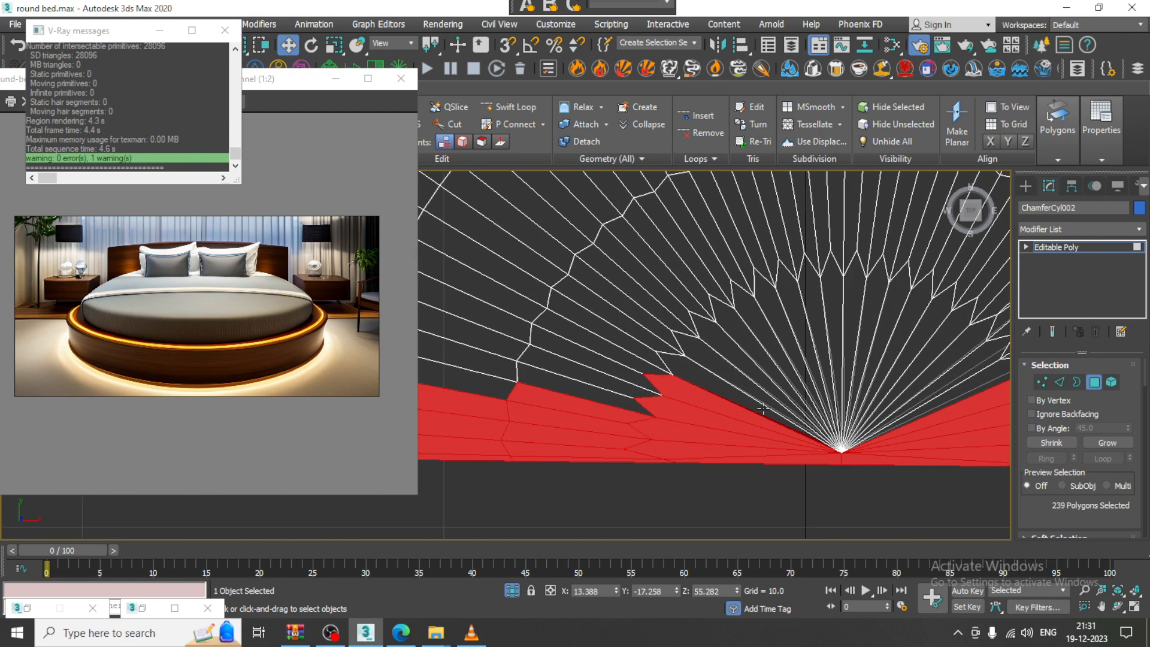
pyautogui.scroll(-8, 641, 388)
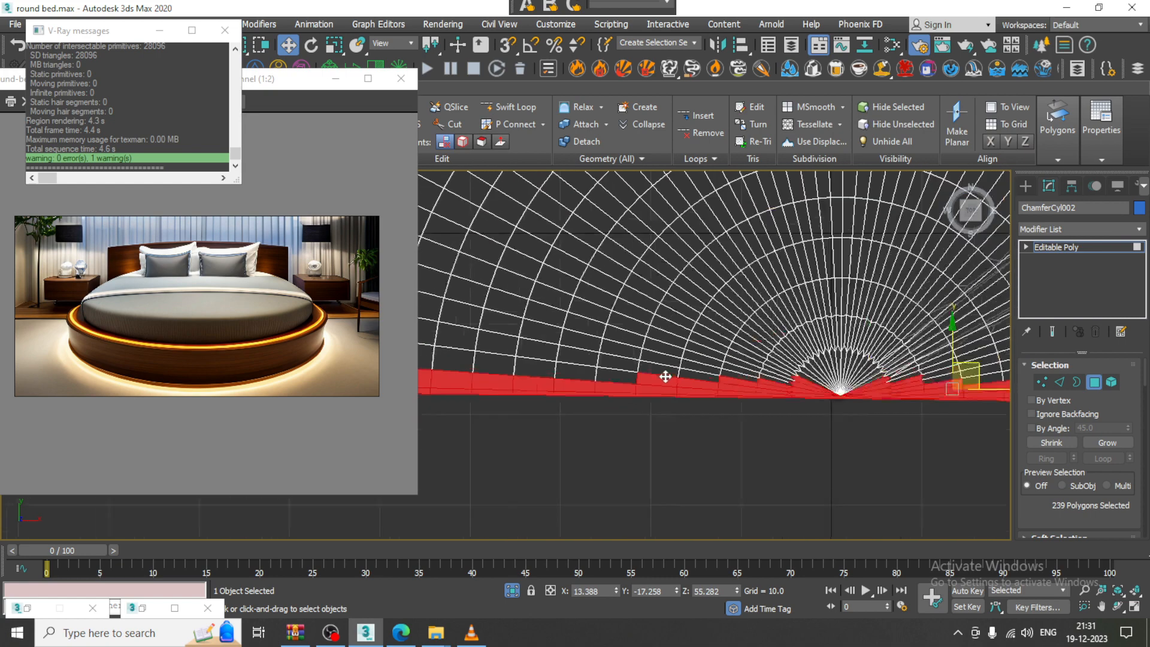
pyautogui.hotkey('alt', 'w')
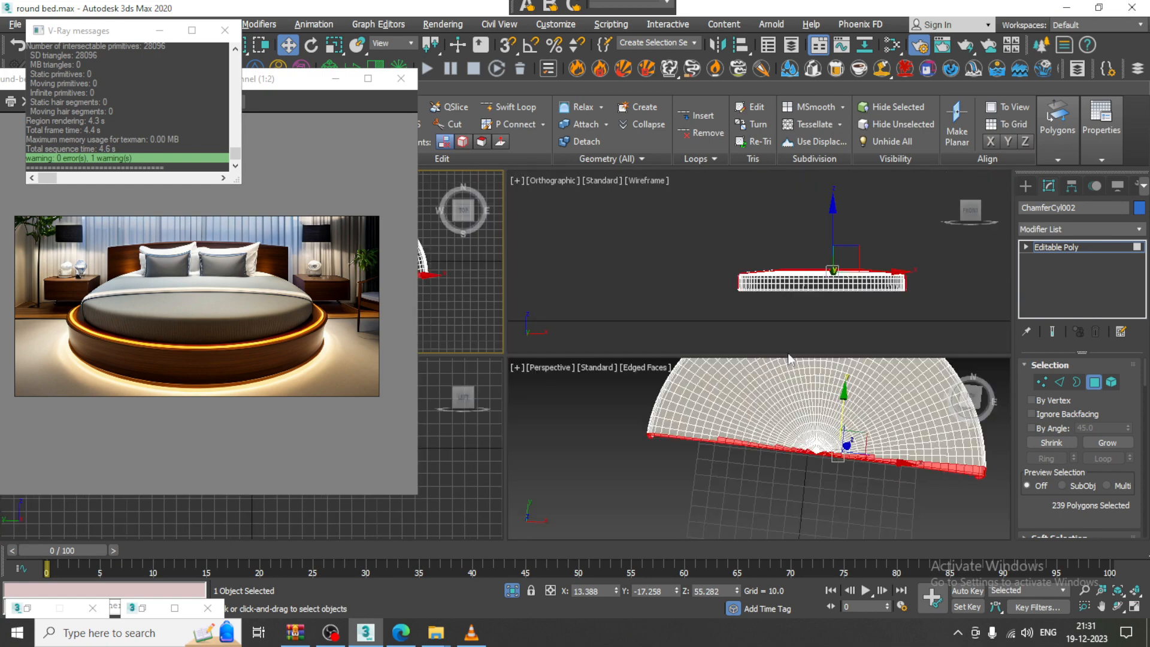
pyautogui.moveTo(795, 436); pyautogui.dragTo(746, 422, button='middle')
pyautogui.hotkey('alt', 'w')
pyautogui.scroll(-5, 682, 341)
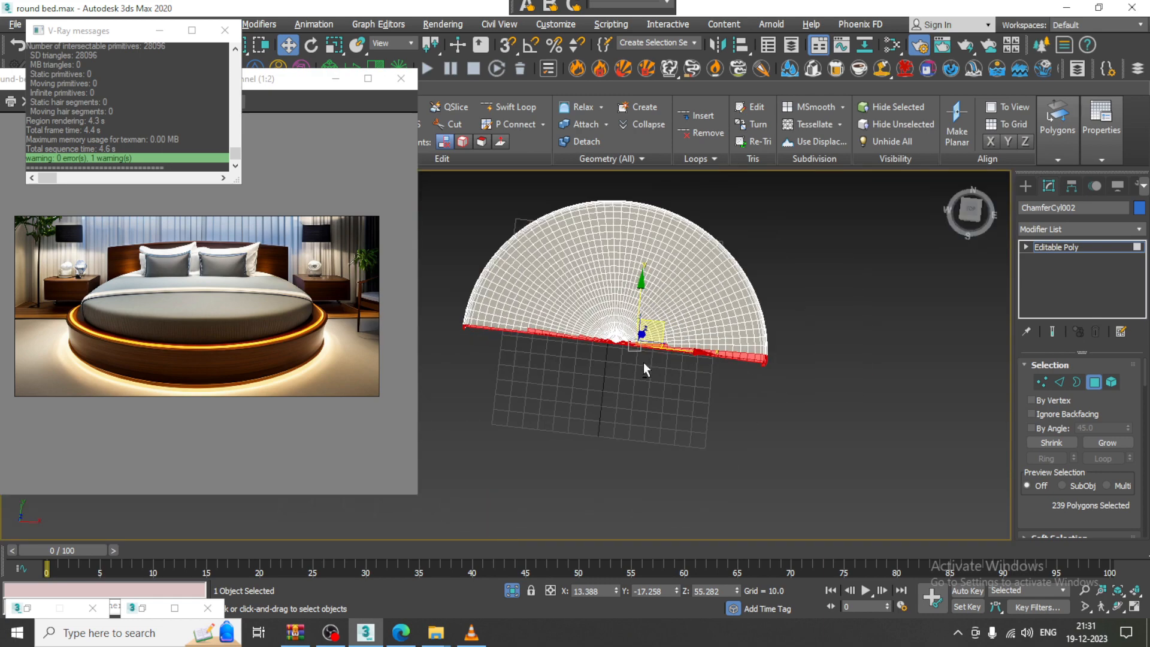
pyautogui.keyDown('alt'); pyautogui.moveTo(644, 362); pyautogui.dragTo(646, 242, button='middle'); pyautogui.keyUp('alt')
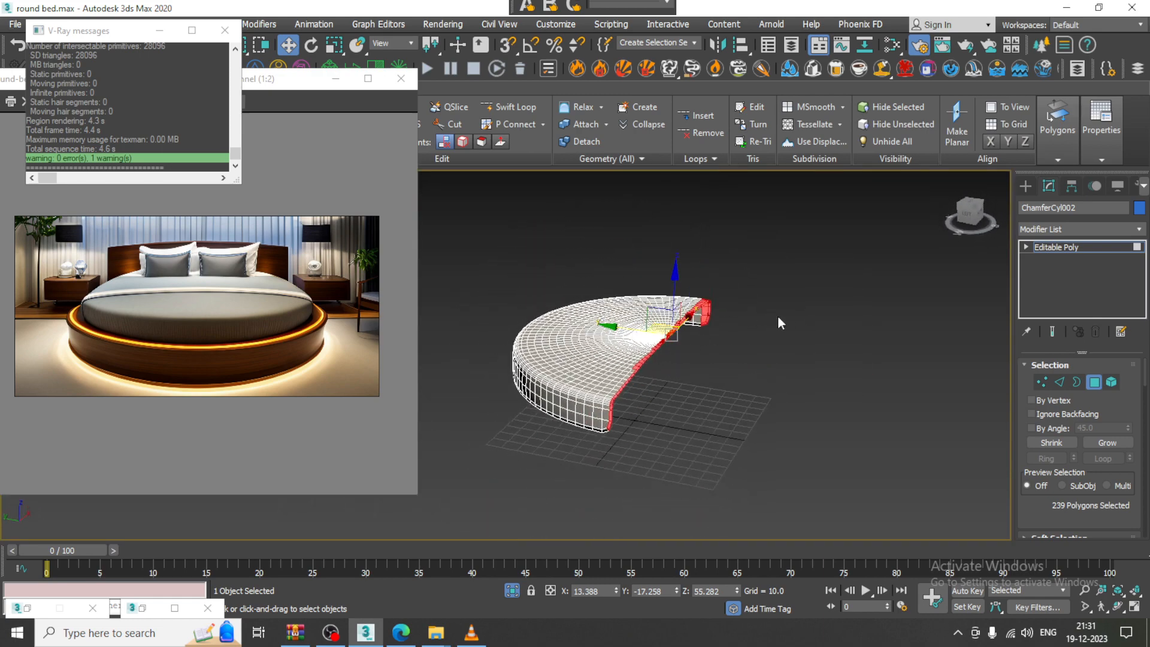
pyautogui.click(778, 318)
pyautogui.scroll(5, 580, 372)
pyautogui.keyDown('alt'); pyautogui.moveTo(671, 358); pyautogui.dragTo(548, 306, button='middle'); pyautogui.keyUp('alt')
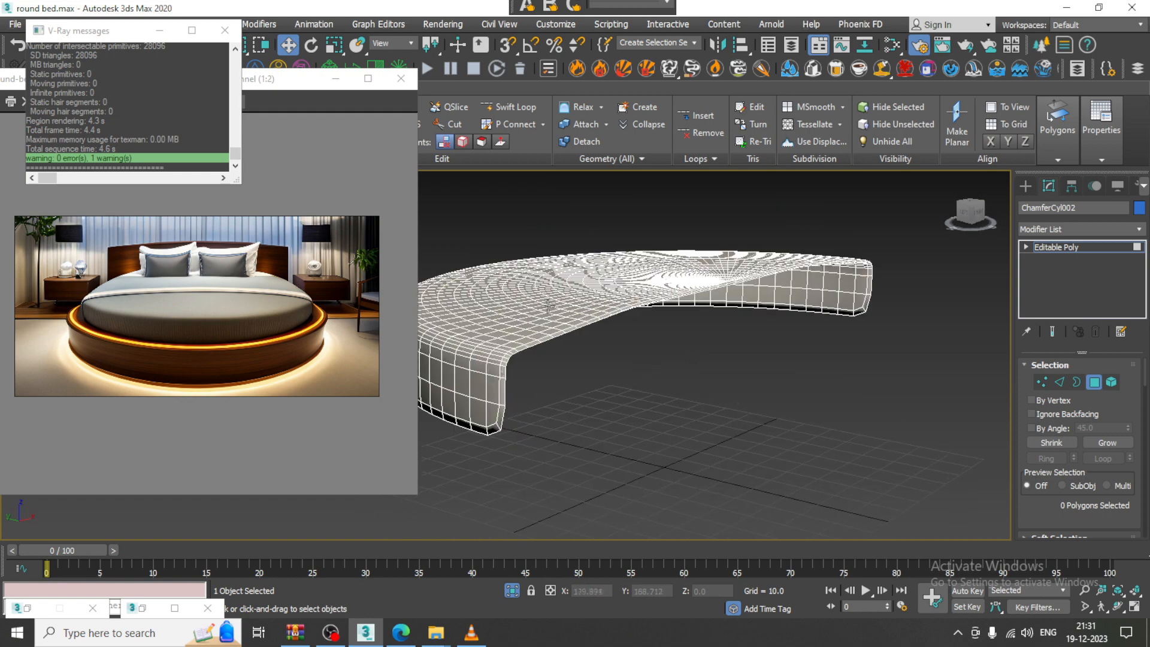
pyautogui.click(1091, 246)
pyautogui.scroll(2, 604, 339)
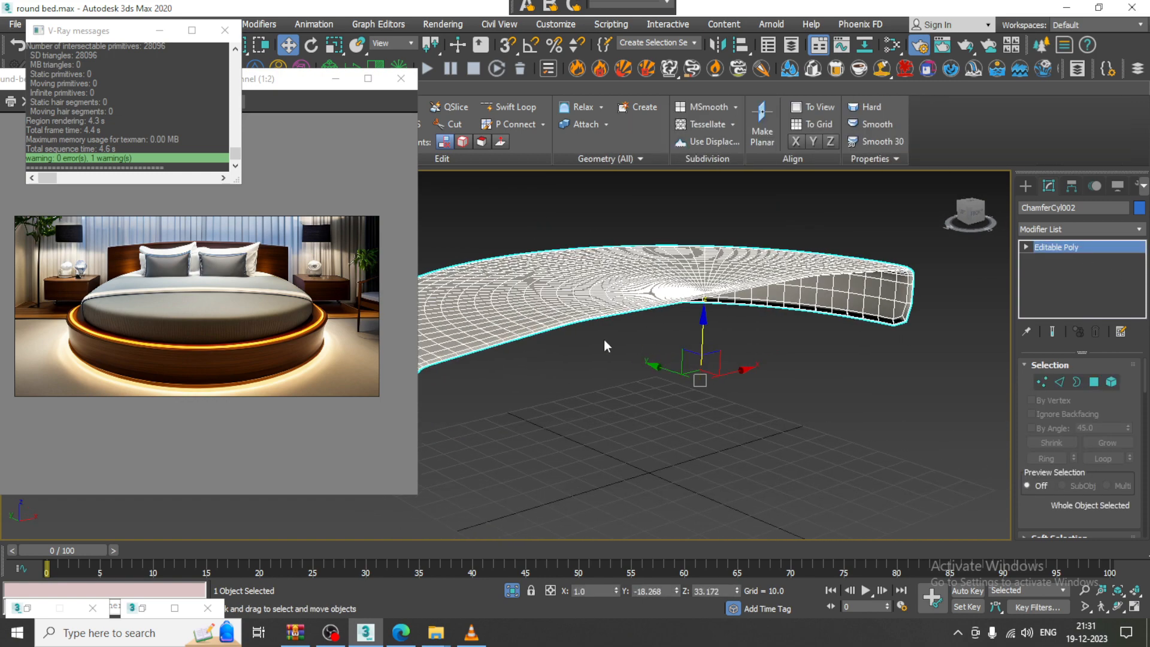
# Pan the isolated view and reselect the mattress half
pyautogui.moveTo(604, 340); pyautogui.dragTo(680, 373, button='middle')
pyautogui.rightClick(647, 372)
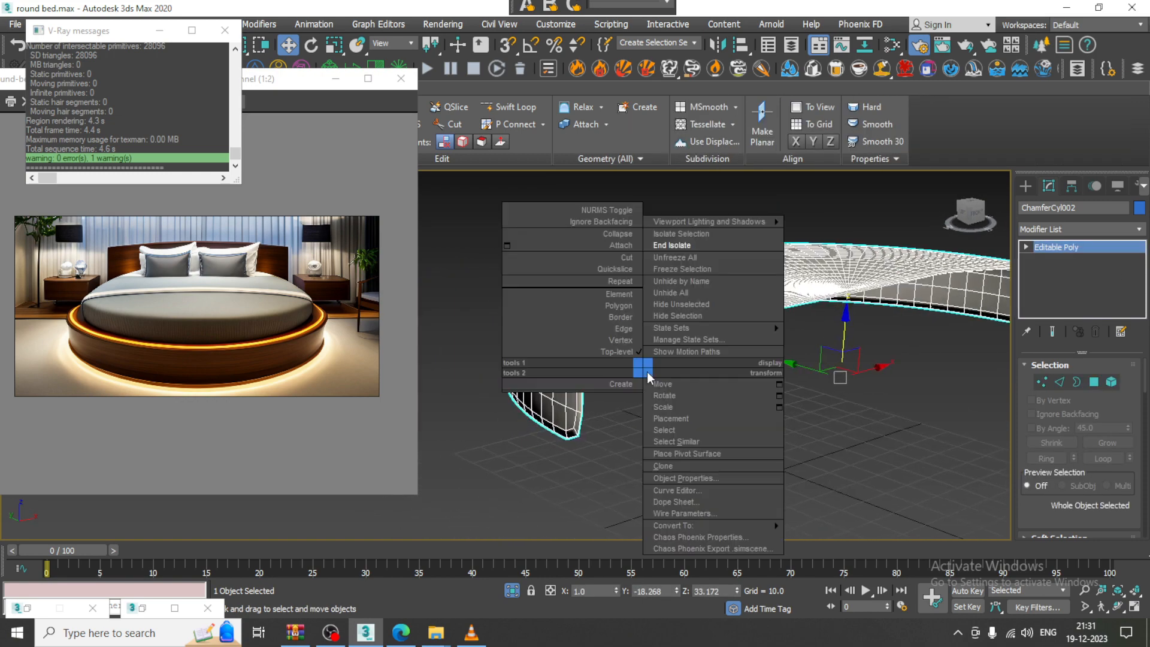
pyautogui.click(852, 384)
pyautogui.scroll(4, 677, 383)
pyautogui.scroll(-2, 517, 345)
pyautogui.moveTo(518, 345); pyautogui.dragTo(614, 340, button='middle')
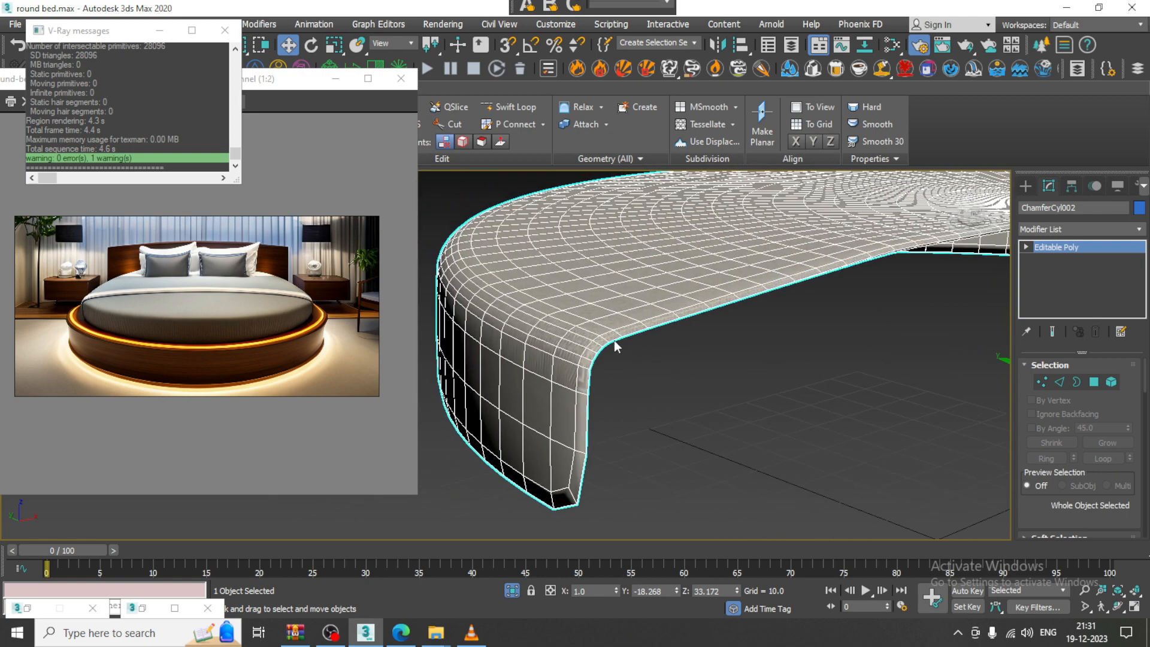
pyautogui.click(614, 340)
pyautogui.click(610, 340)
# End isolation to restore the full bed scene and select the right nightstand
pyautogui.rightClick(832, 338)
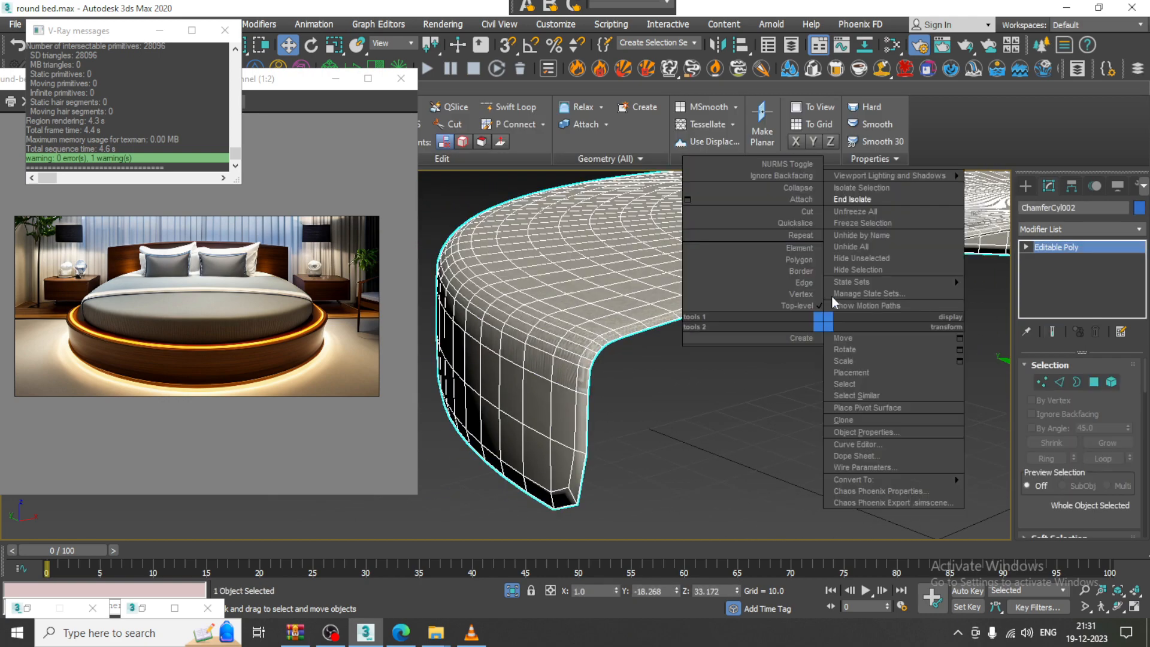
pyautogui.click(887, 198)
pyautogui.keyDown('alt'); pyautogui.moveTo(746, 306); pyautogui.dragTo(689, 329, button='middle'); pyautogui.keyUp('alt')
pyautogui.scroll(-3, 756, 312)
pyautogui.press('1')
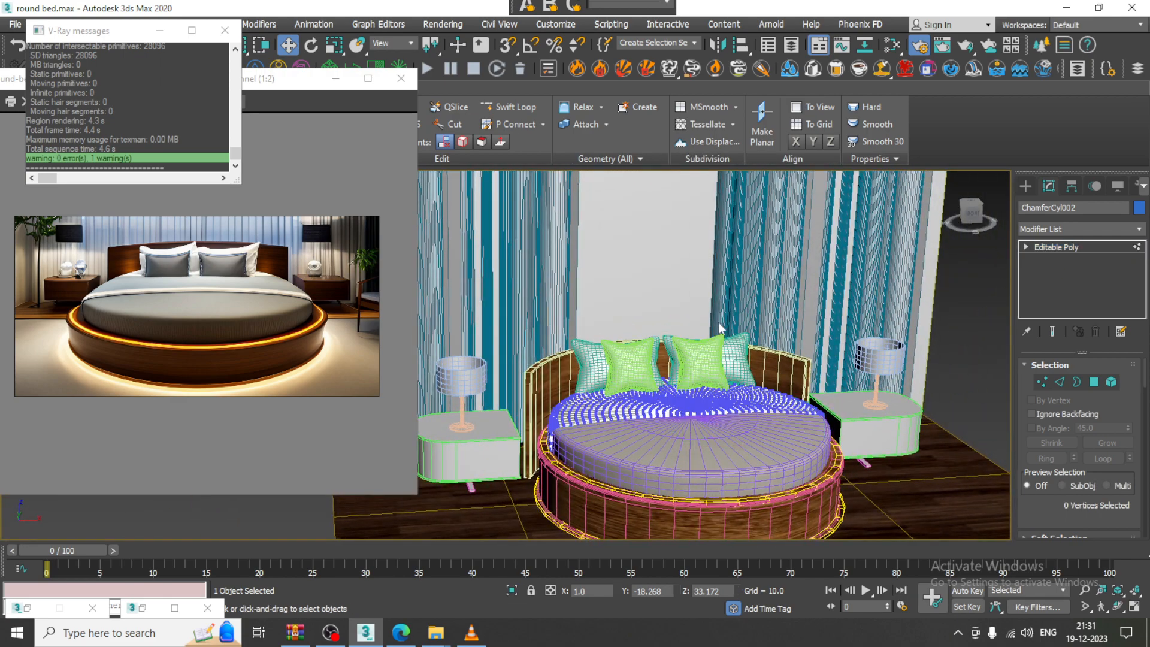
pyautogui.press('1')
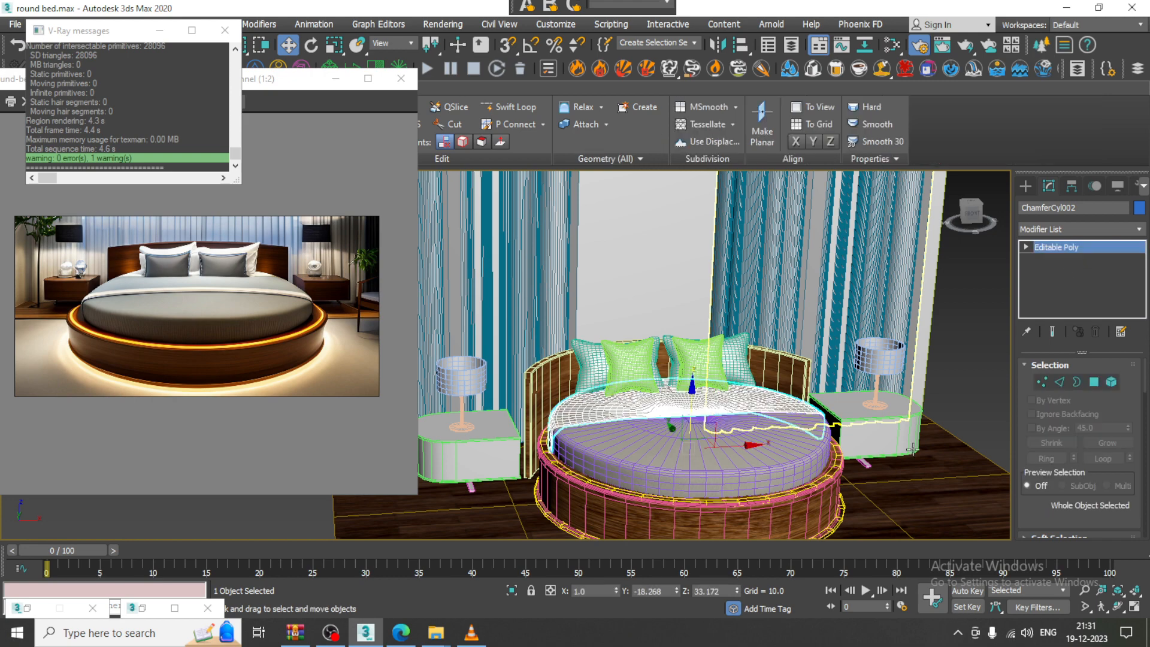
pyautogui.click(865, 410)
# Assign the lami wood material to nightstand Box002 in the Slate Material Editor
pyautogui.press('m')
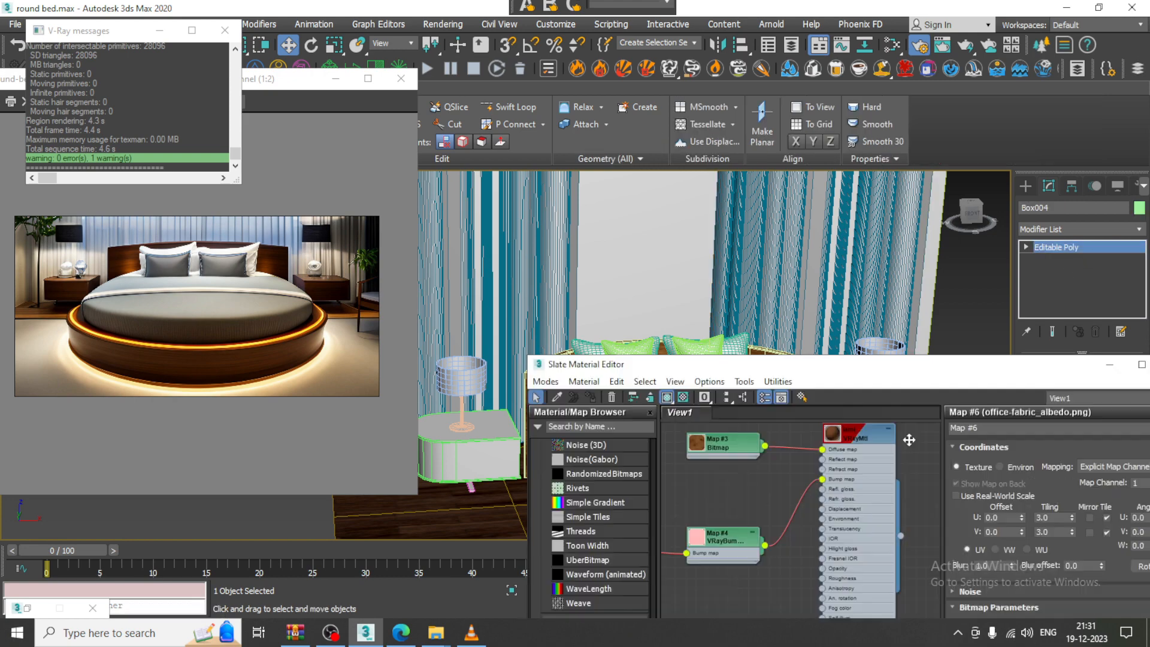
pyautogui.click(865, 437)
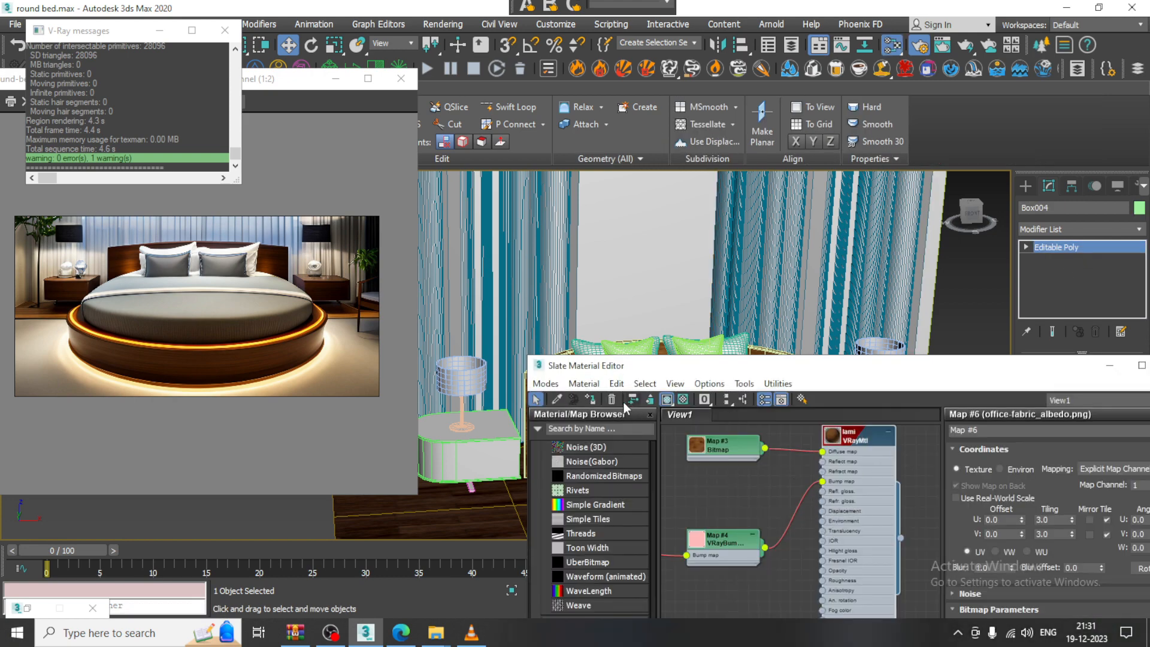
pyautogui.click(485, 452)
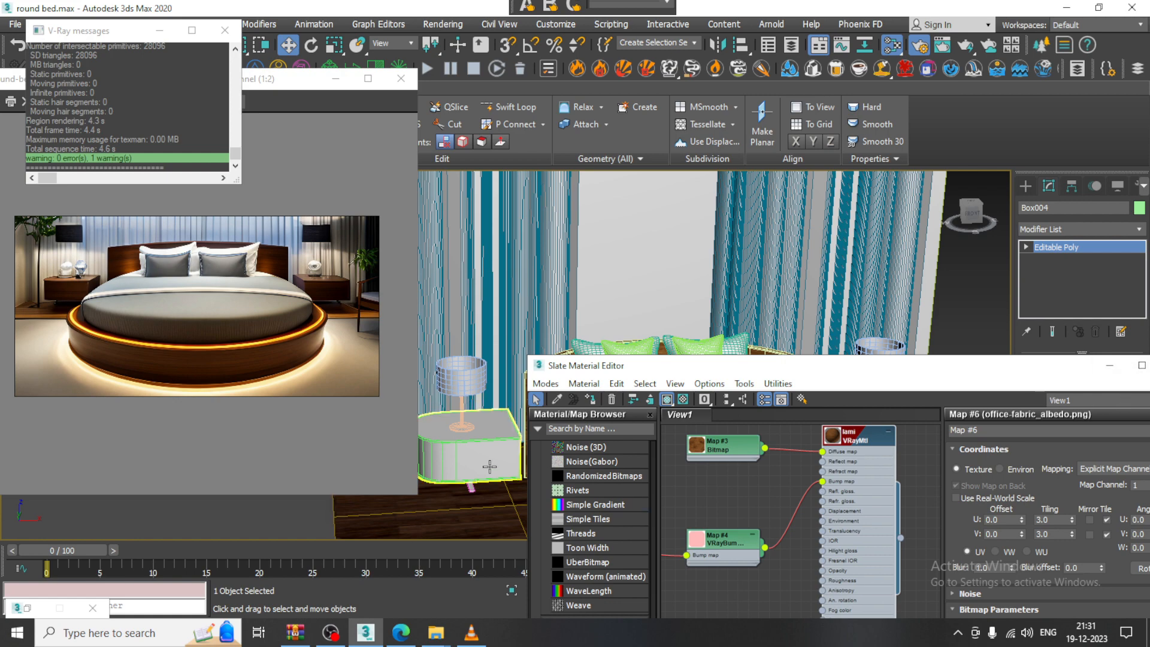
pyautogui.click(591, 401)
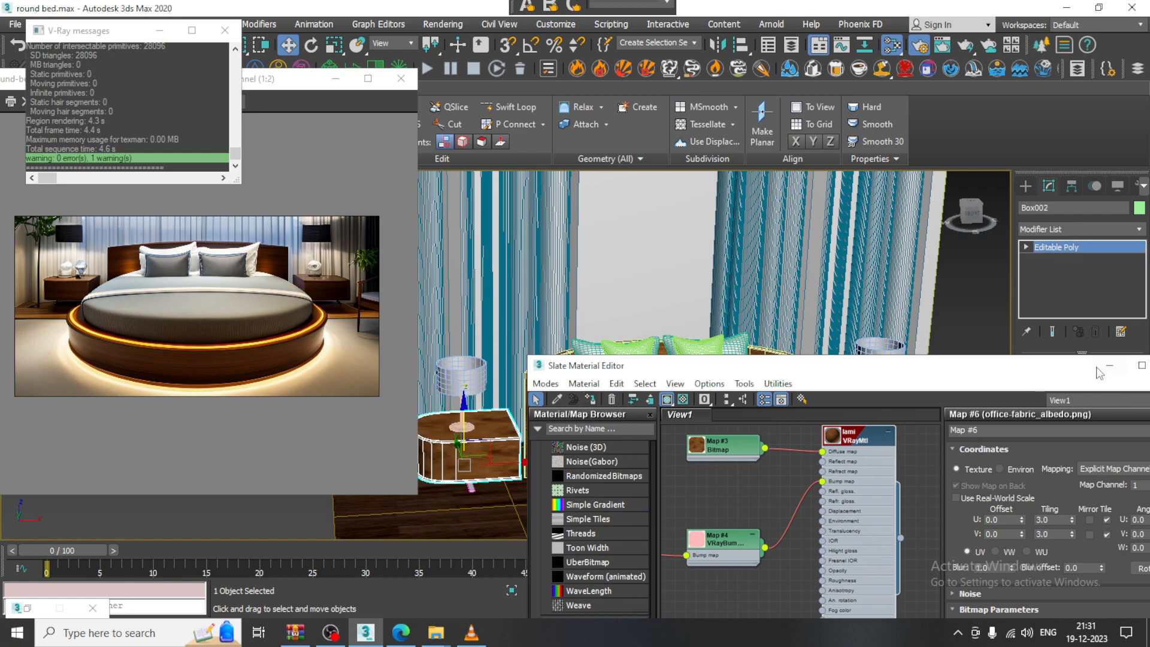
pyautogui.click(1110, 366)
pyautogui.scroll(5, 818, 393)
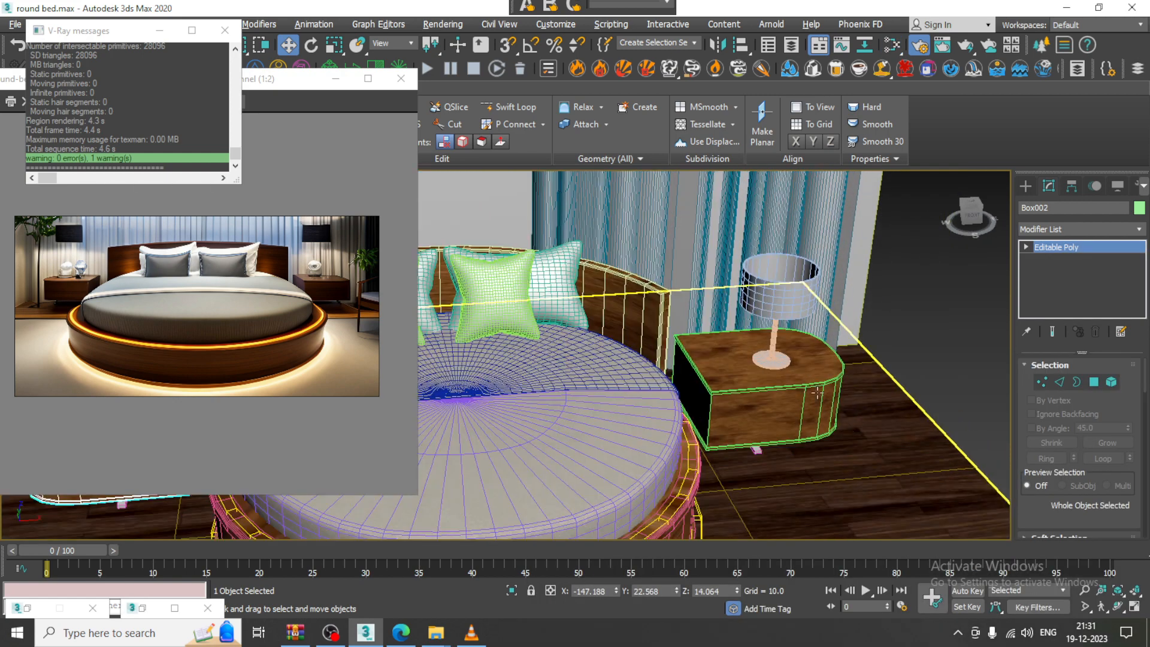
# Give nightstand Box004 a Box-mode UVW Map, Width 53.211 and Height 88.536
pyautogui.click(818, 392)
pyautogui.click(1069, 227)
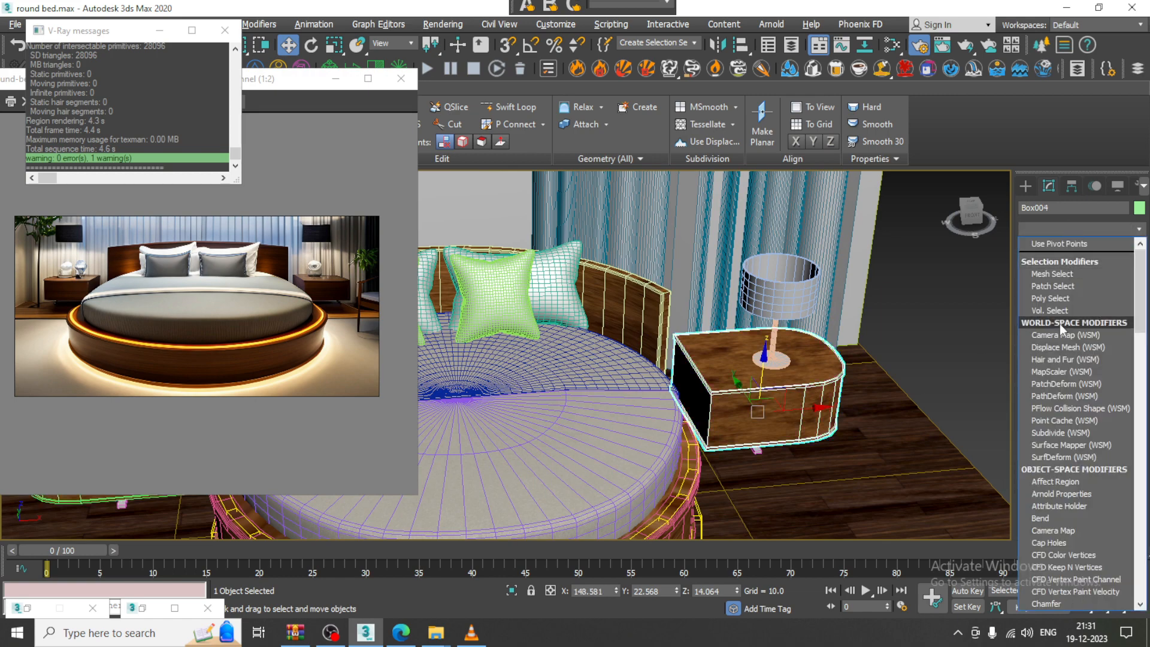
pyautogui.scroll(-10, 1060, 326)
pyautogui.click(1077, 466)
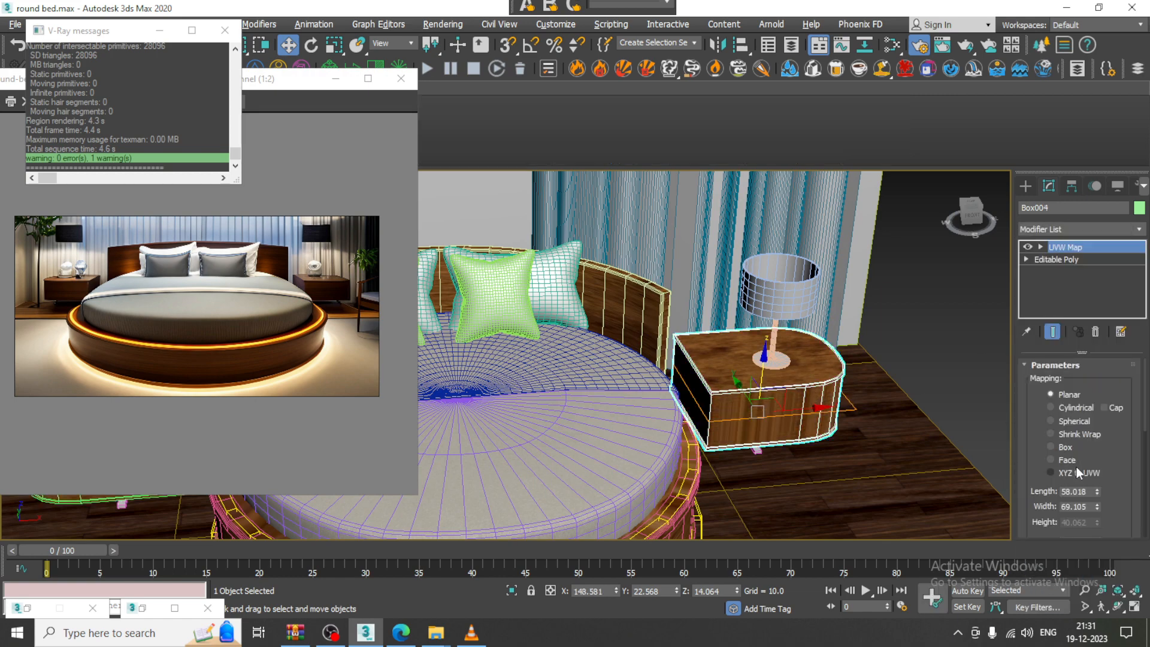
pyautogui.click(1070, 448)
pyautogui.scroll(-2, 1103, 460)
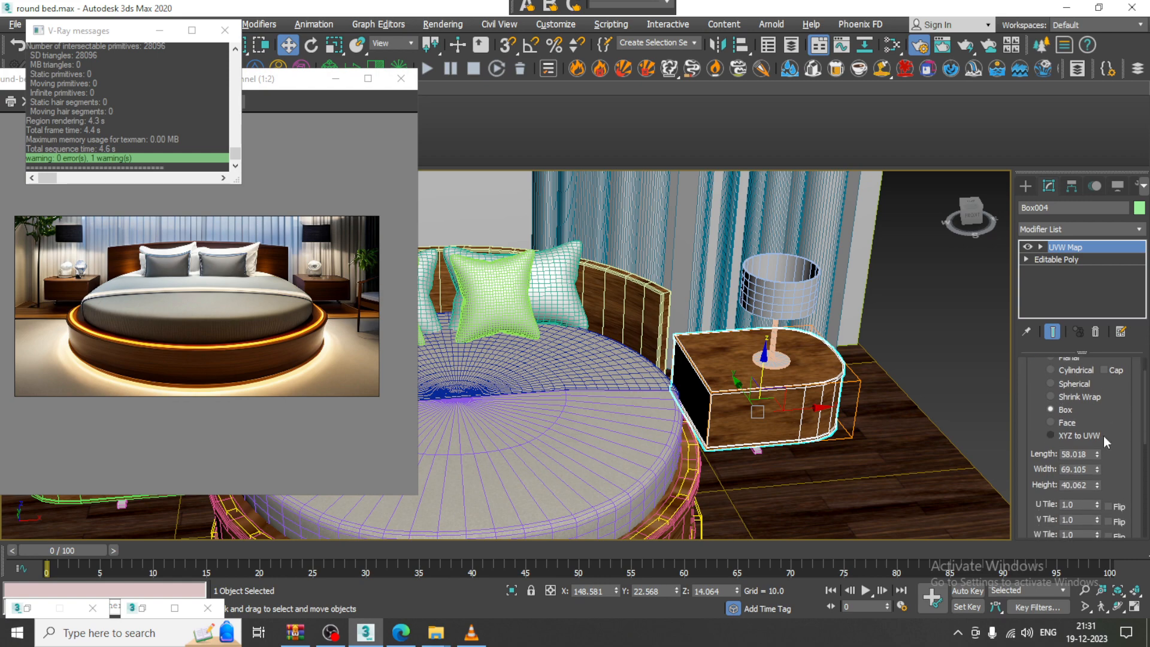
pyautogui.moveTo(1097, 469); pyautogui.dragTo(1100, 400)
pyautogui.scroll(5, 662, 353)
pyautogui.press('z')
pyautogui.scroll(-3, 768, 398)
pyautogui.keyDown('alt'); pyautogui.moveTo(767, 398); pyautogui.dragTo(796, 401, button='middle'); pyautogui.keyUp('alt')
# Set the lami VRayMtl Reflect colour to RGB 10, 10, 10 and minimize the Slate editor
pyautogui.press('m')
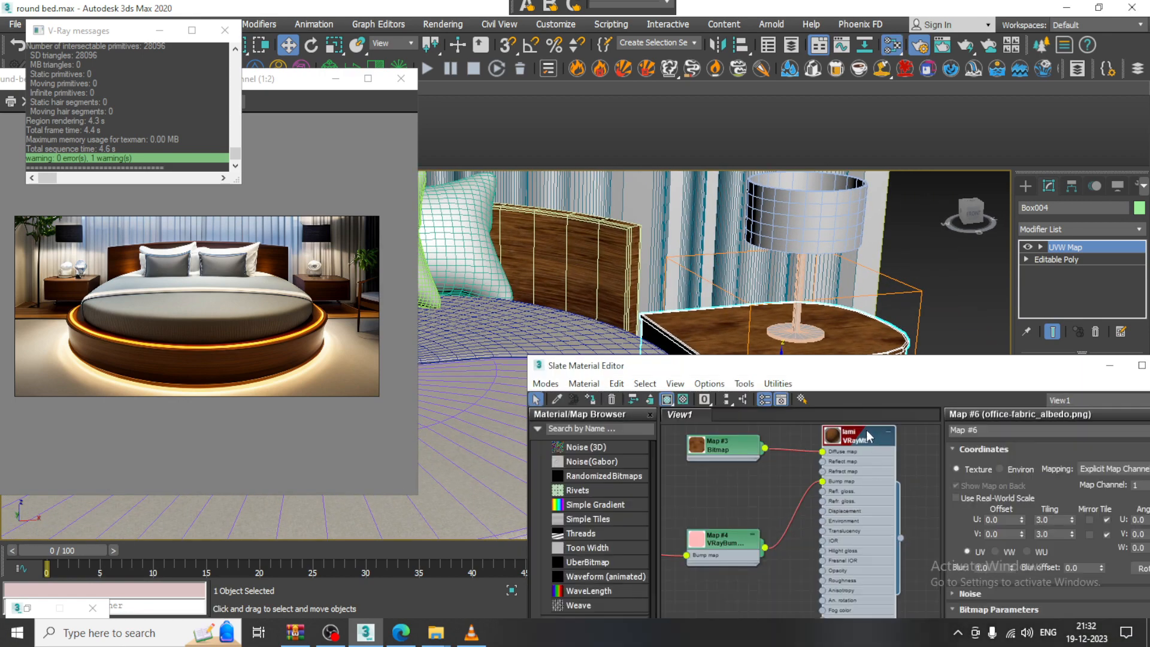
pyautogui.doubleClick(868, 436)
pyautogui.click(1026, 507)
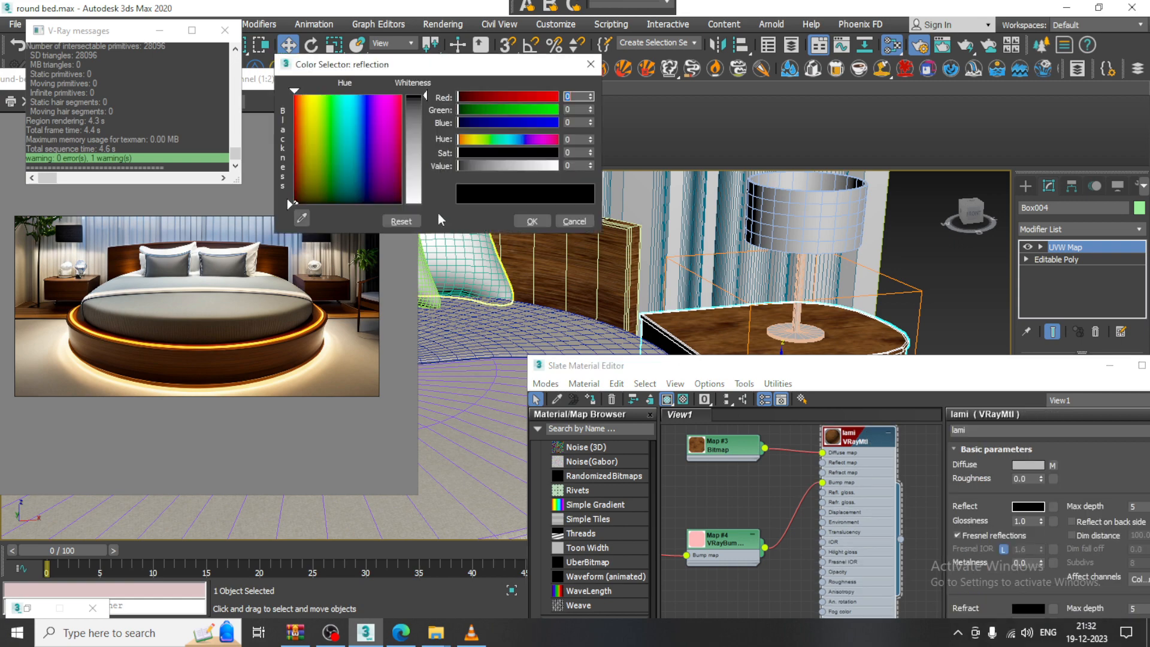
pyautogui.moveTo(427, 100); pyautogui.dragTo(427, 105)
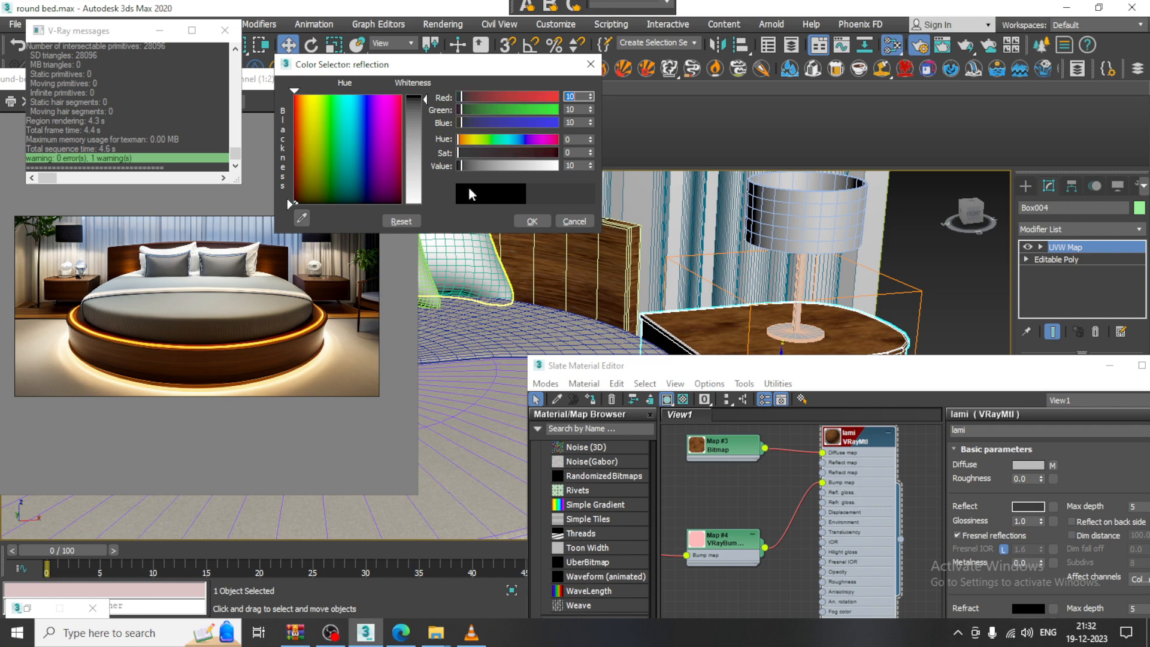
pyautogui.click(531, 222)
pyautogui.click(1110, 365)
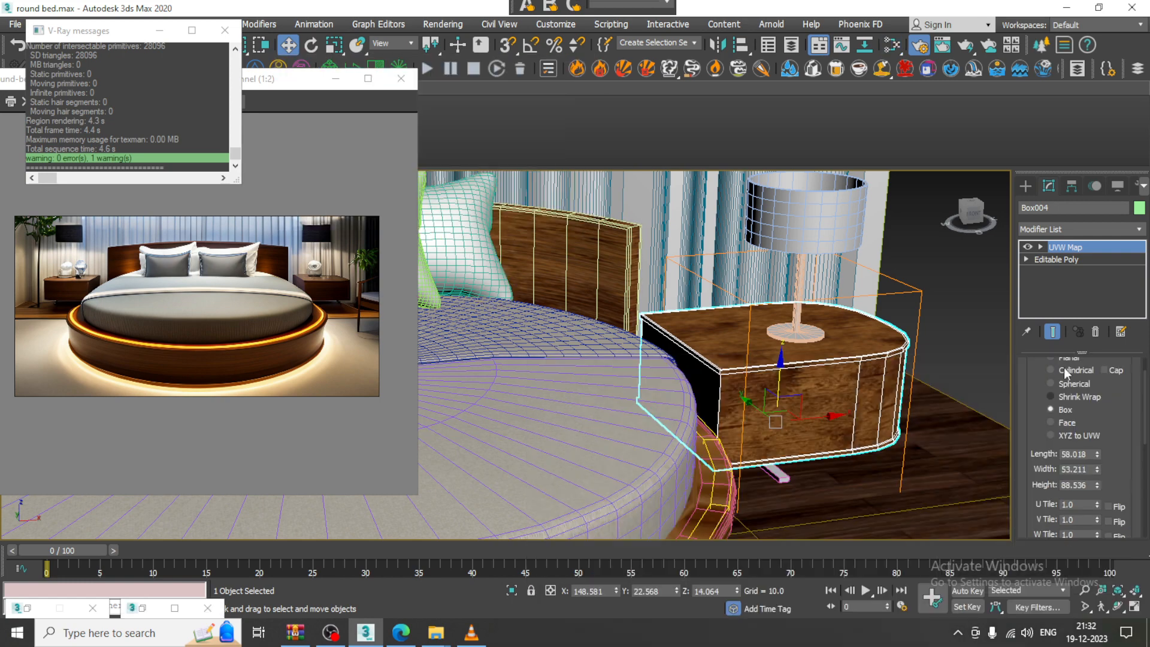
pyautogui.scroll(-5, 833, 372)
# Add a Box-mode UVW Map to nightstand Box002, sized 58.018 × 69.105 × 57.689
pyautogui.click(833, 372)
pyautogui.scroll(5, 833, 371)
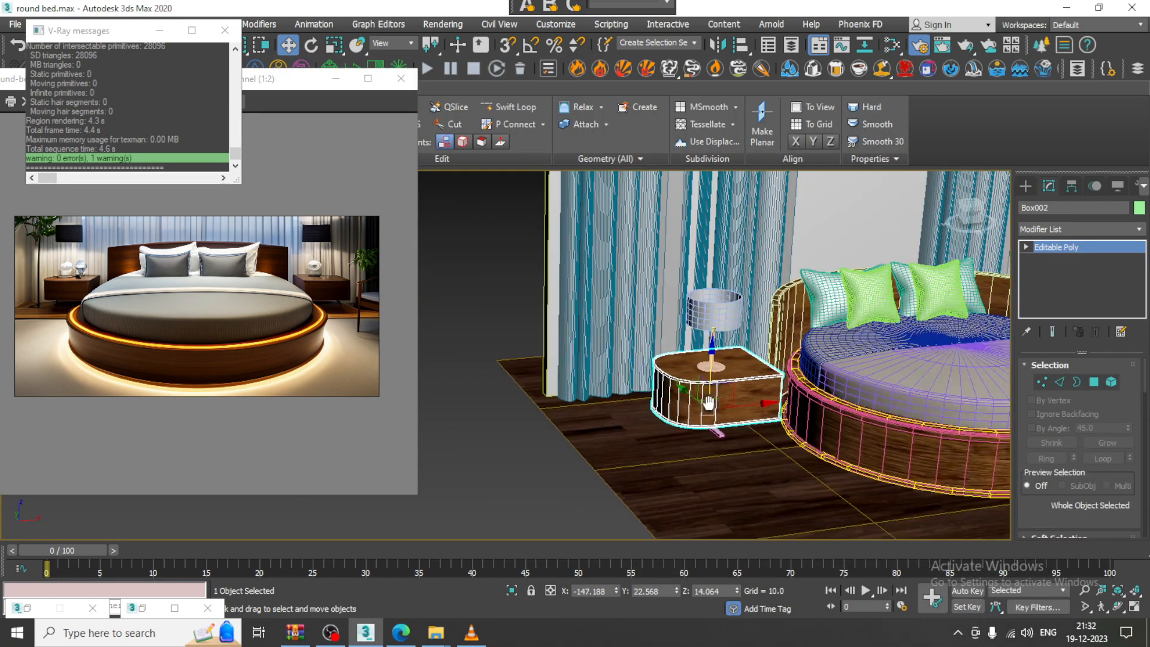
pyautogui.click(1076, 228)
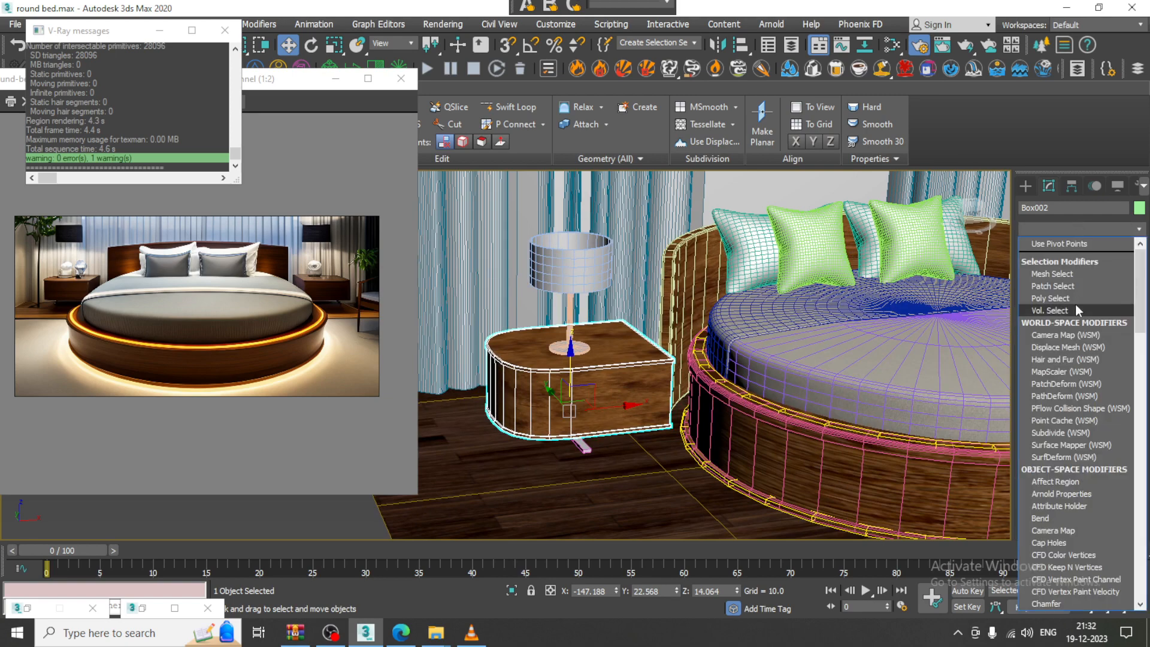
pyautogui.press('u')
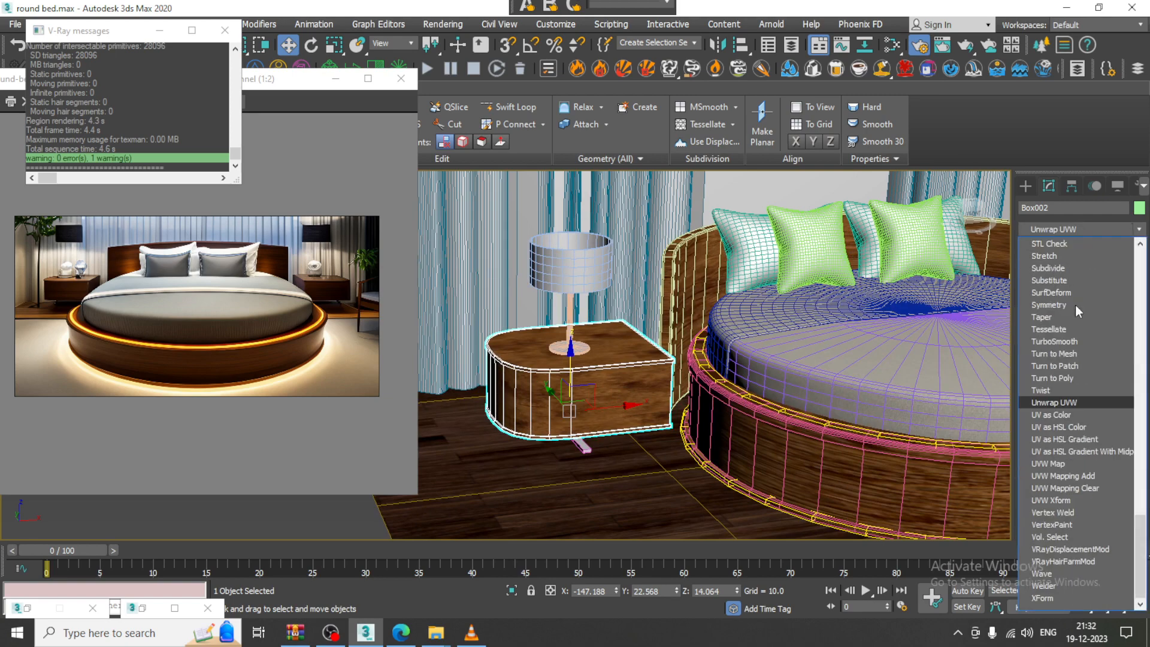
pyautogui.click(1070, 465)
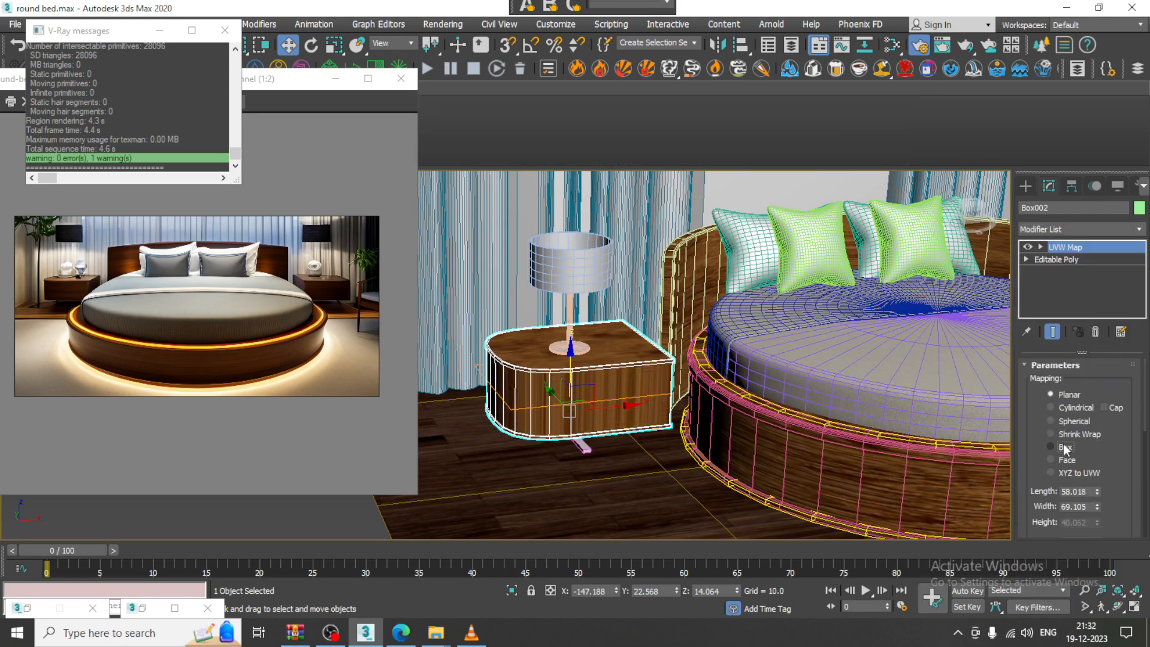
pyautogui.click(1063, 446)
pyautogui.moveTo(1098, 524); pyautogui.dragTo(1097, 493)
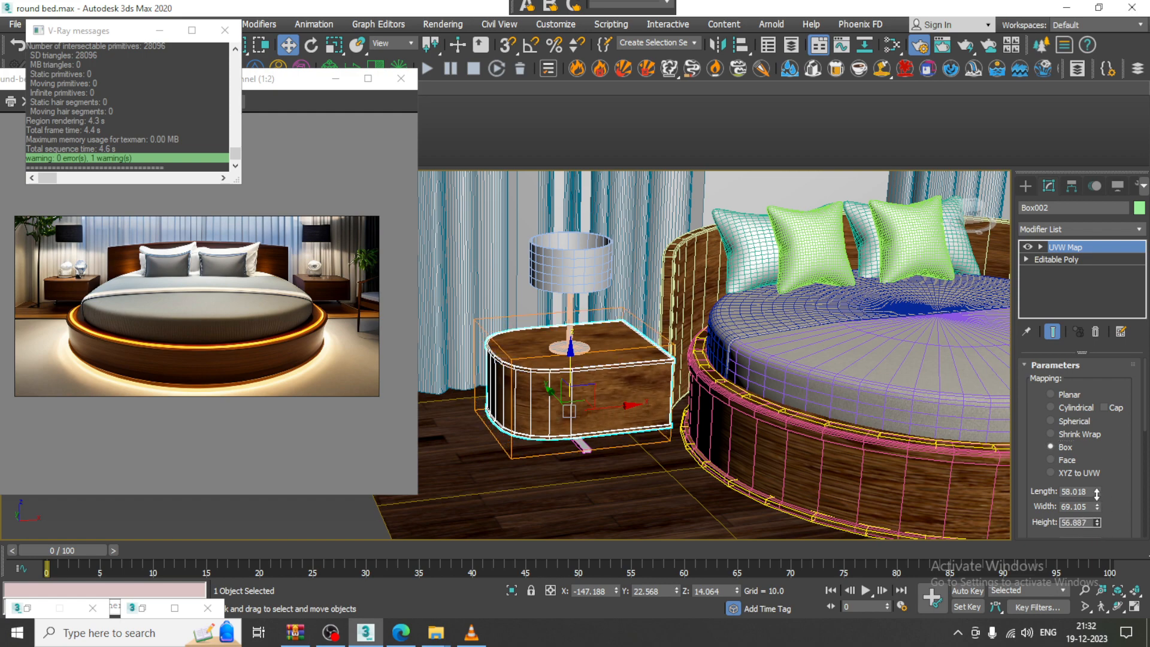
pyautogui.scroll(-4, 773, 372)
pyautogui.keyDown('alt'); pyautogui.moveTo(791, 354); pyautogui.dragTo(707, 366, button='middle'); pyautogui.keyUp('alt')
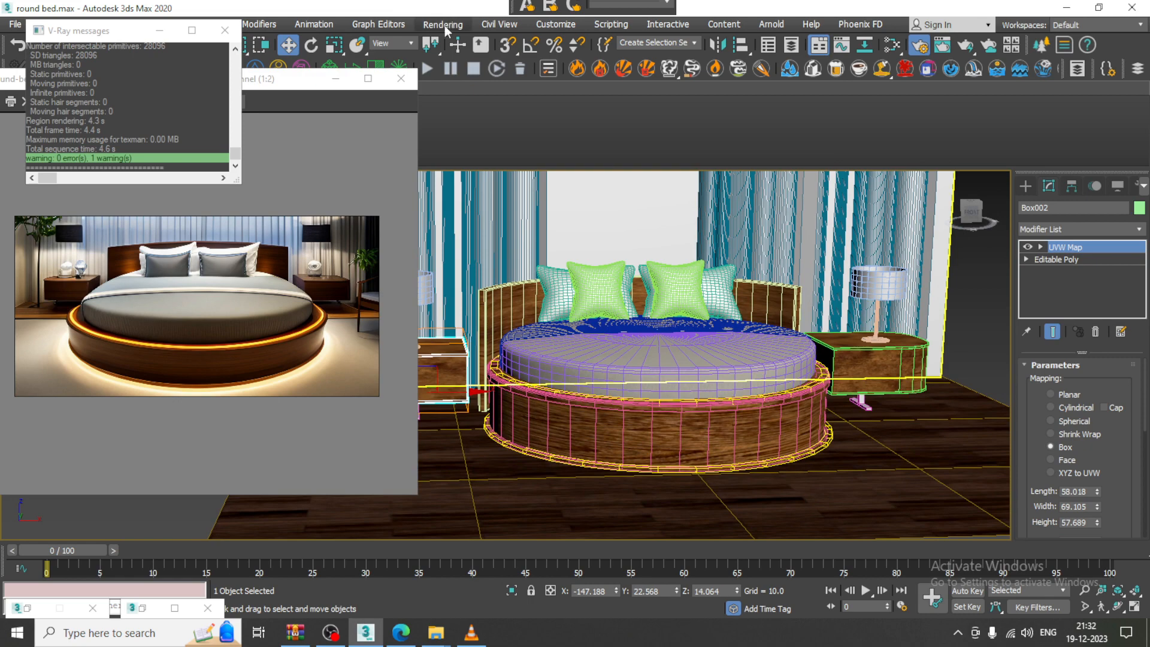
# Set a VRaySky map as the Environment Map in the Environment dialog
pyautogui.click(445, 25)
pyautogui.click(490, 210)
pyautogui.click(961, 247)
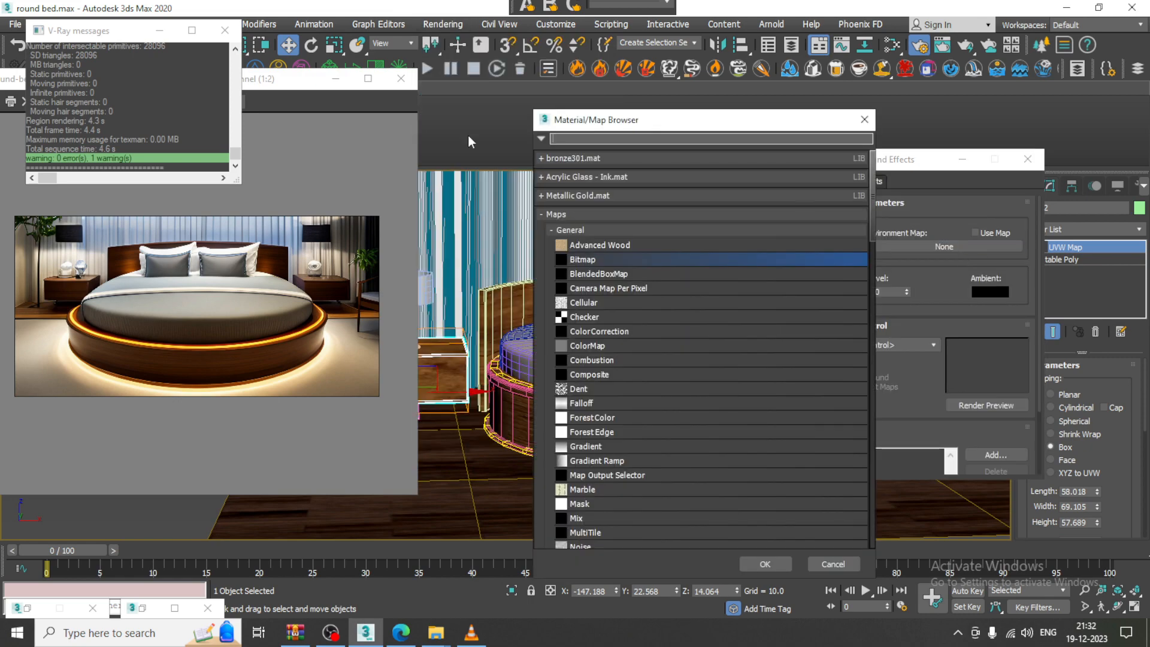
pyautogui.write('vraysky')
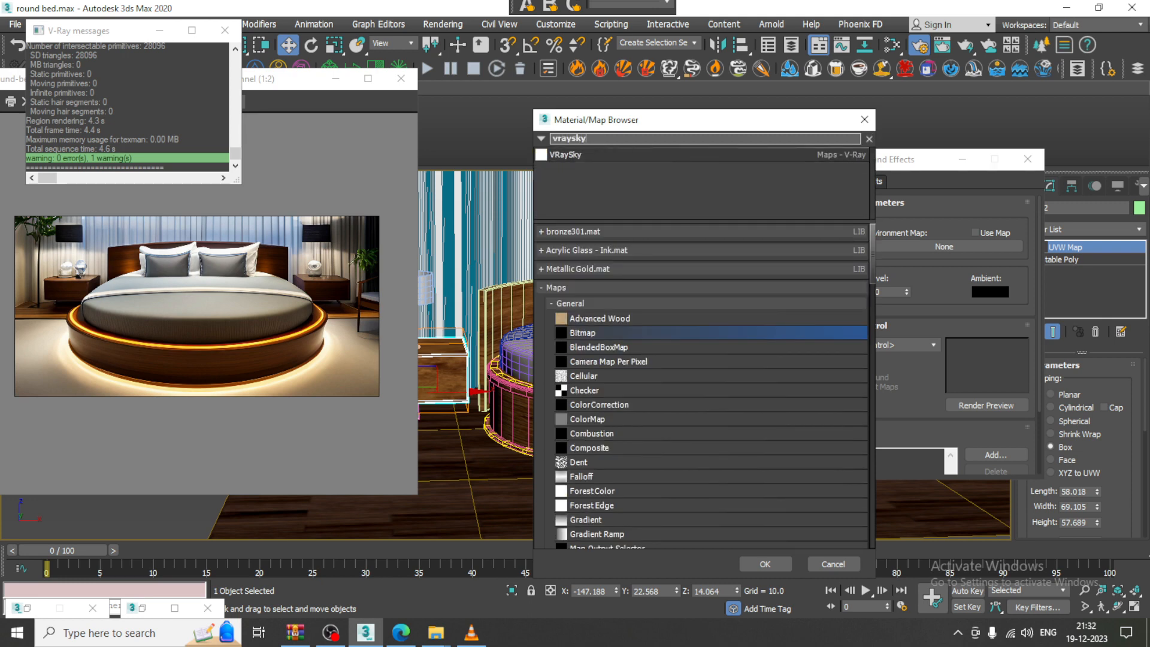
pyautogui.doubleClick(584, 155)
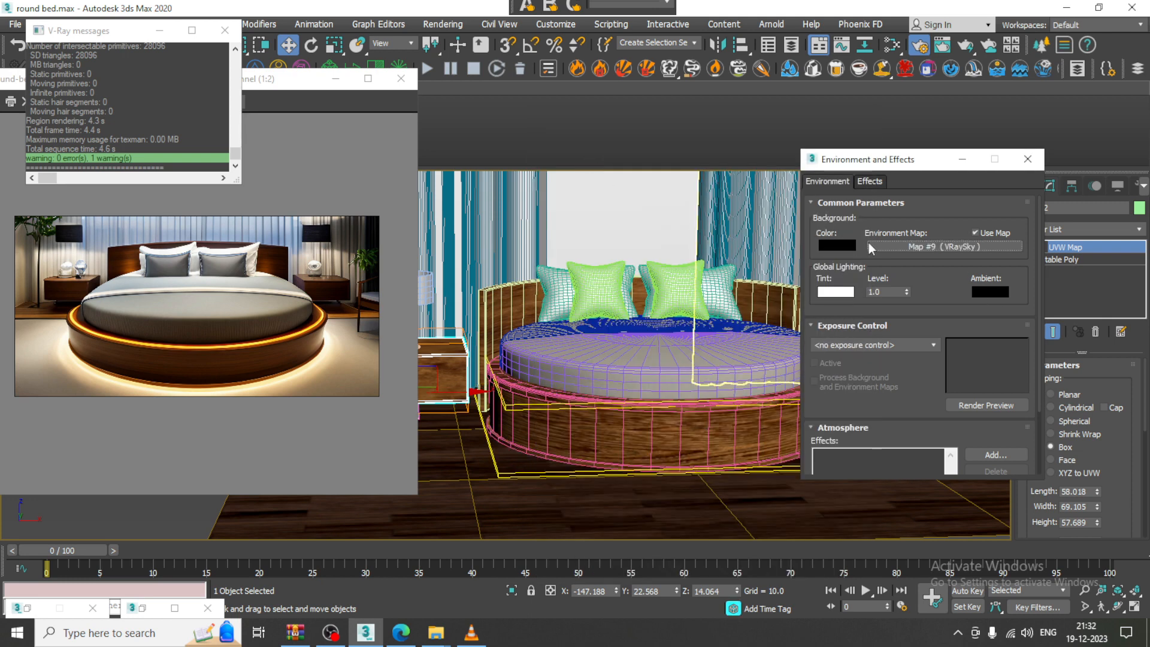
# Render a test image, then close the Environment dialog and minimize the frame buffer
pyautogui.click(448, 24)
pyautogui.click(456, 48)
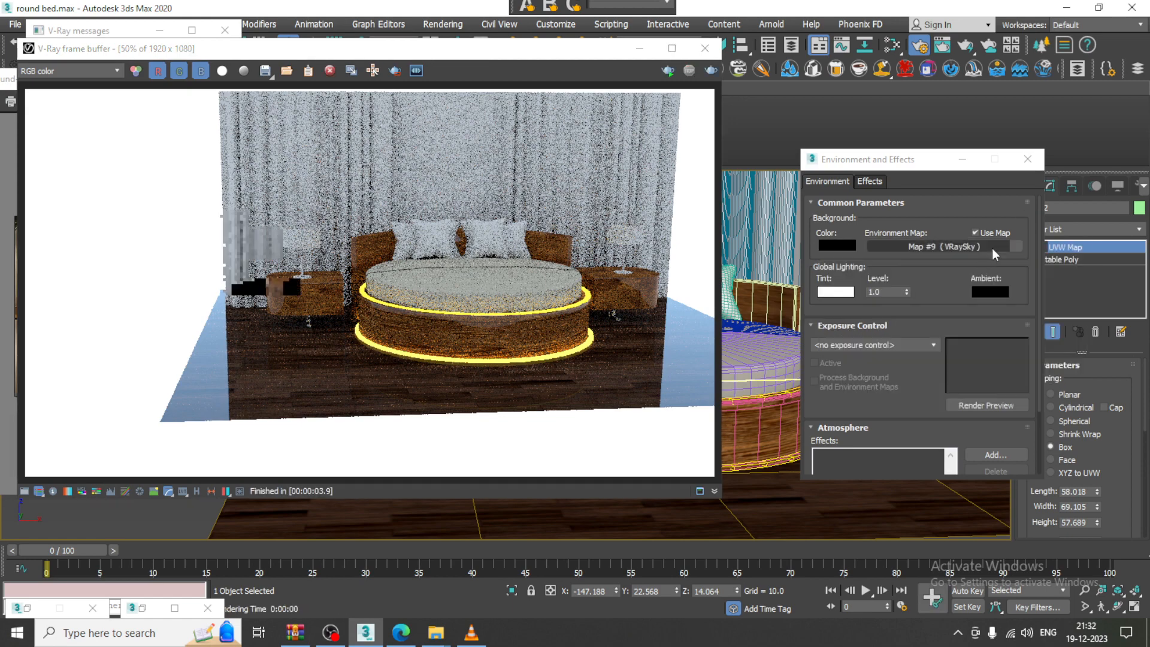
pyautogui.click(1028, 159)
pyautogui.click(640, 49)
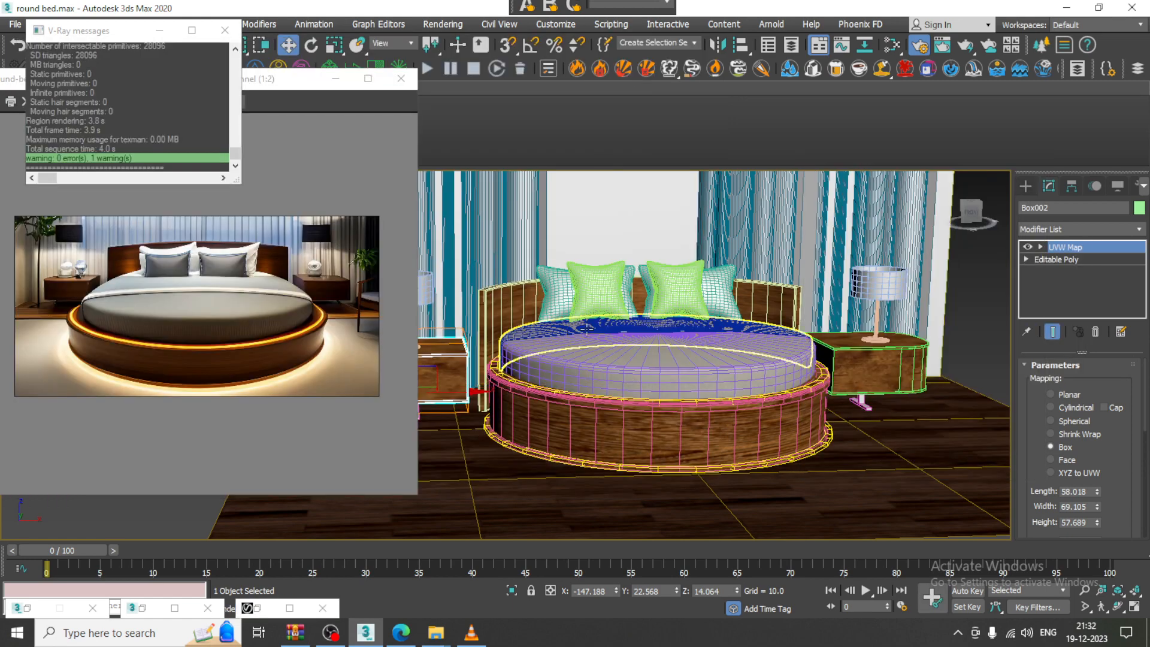
# Close the V-Ray messages window and turn off edged faces on the shaded objects
pyautogui.scroll(6, 695, 337)
pyautogui.moveTo(695, 338); pyautogui.dragTo(737, 285, button='middle')
pyautogui.press('Down')
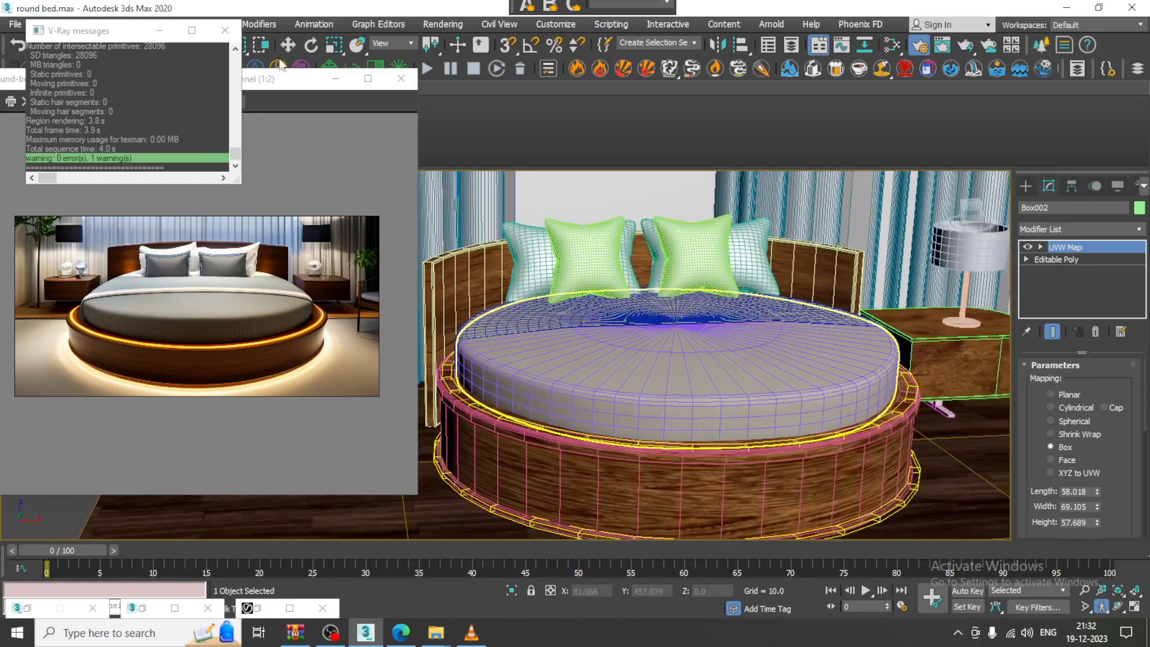
pyautogui.click(224, 30)
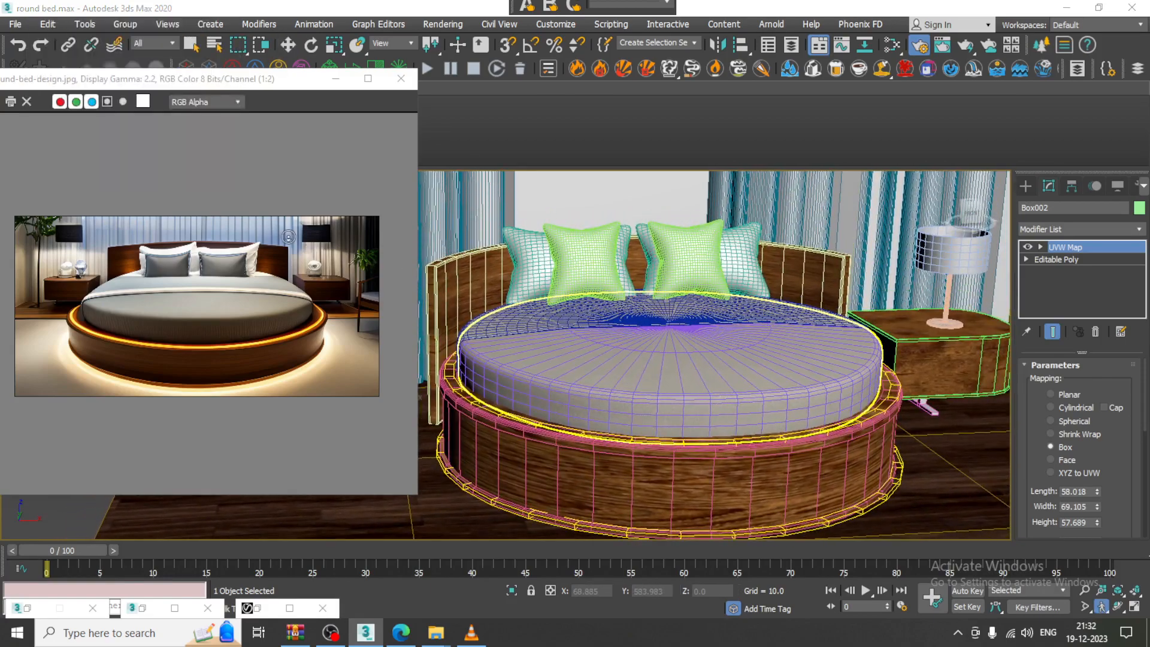
pyautogui.scroll(-3, 625, 324)
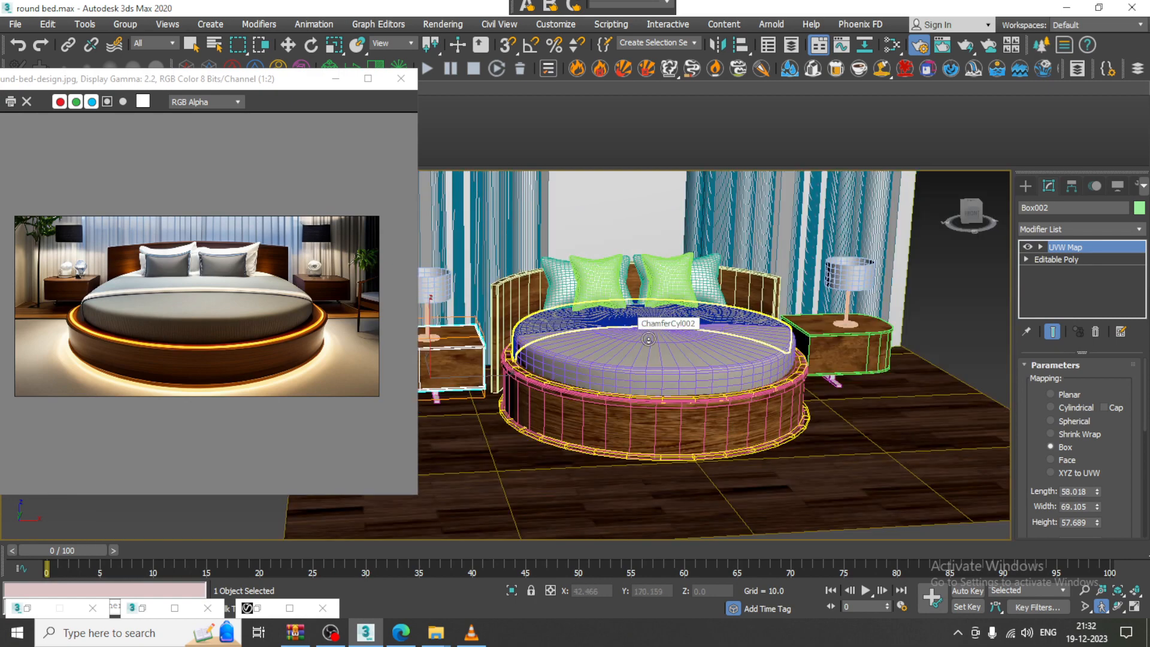
pyautogui.moveTo(649, 339); pyautogui.dragTo(681, 349, button='middle')
pyautogui.press('F4')
# Walk the view toward the bed and place the round-bed-design.jpg reference window beside it
pyautogui.press('Up')
pyautogui.press('Up')
pyautogui.press('Up')
pyautogui.press('Up')
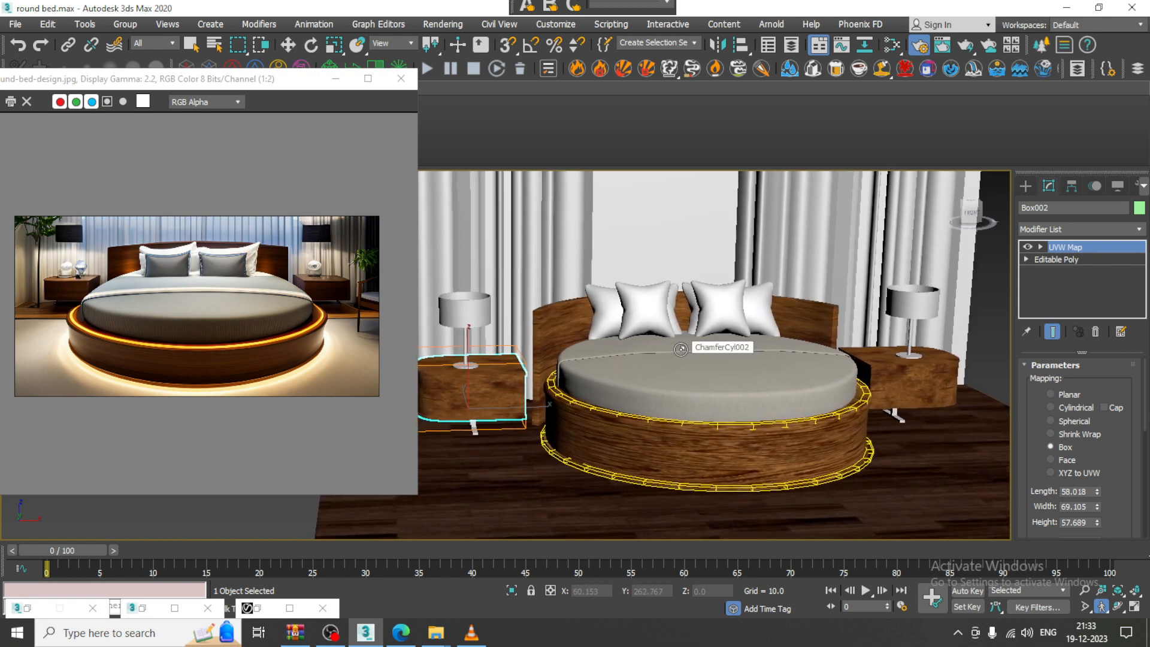
pyautogui.press('Up')
pyautogui.press('Up')
pyautogui.moveTo(258, 79); pyautogui.dragTo(260, 232)
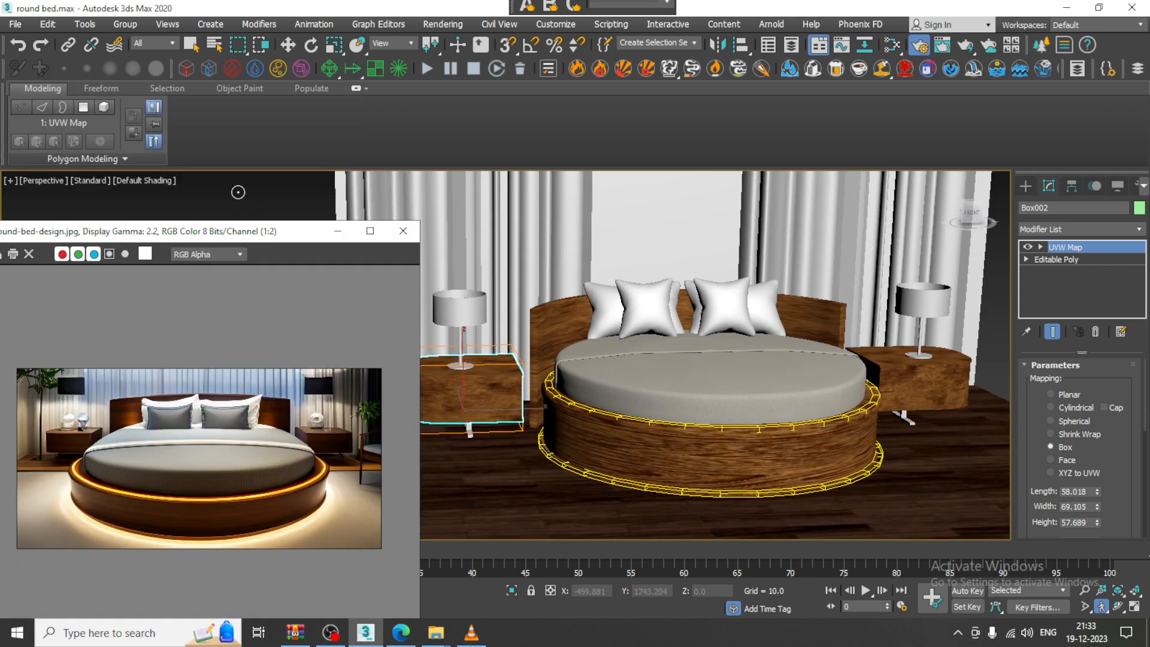
pyautogui.click(80, 180)
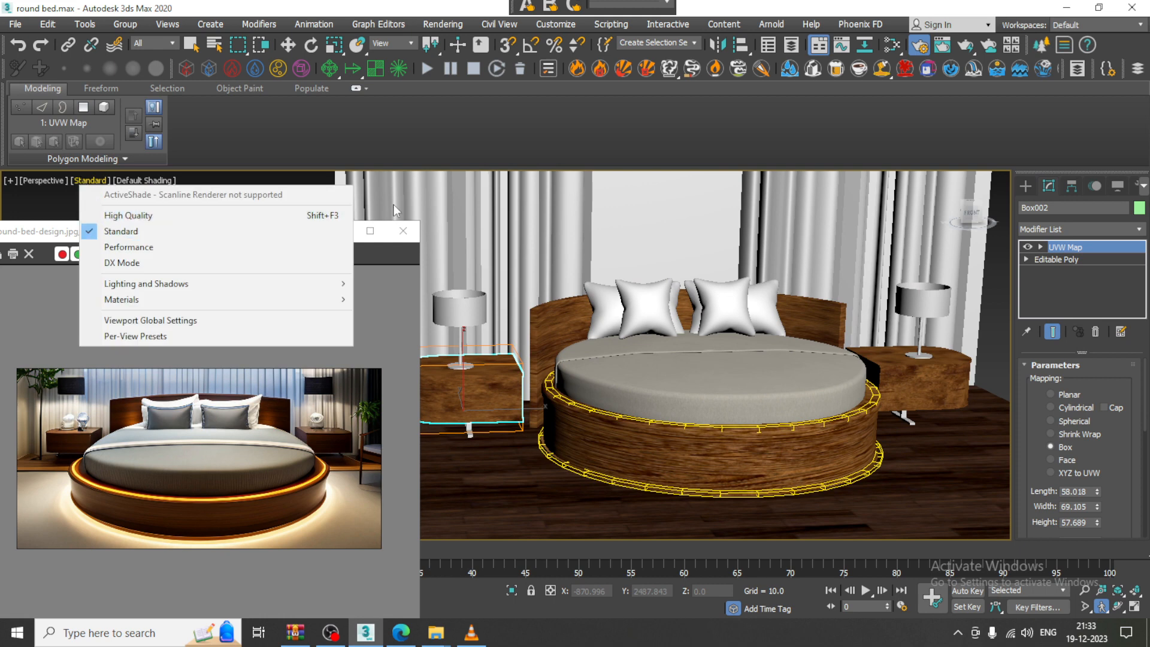
pyautogui.click(465, 196)
pyautogui.moveTo(264, 231); pyautogui.dragTo(292, 105)
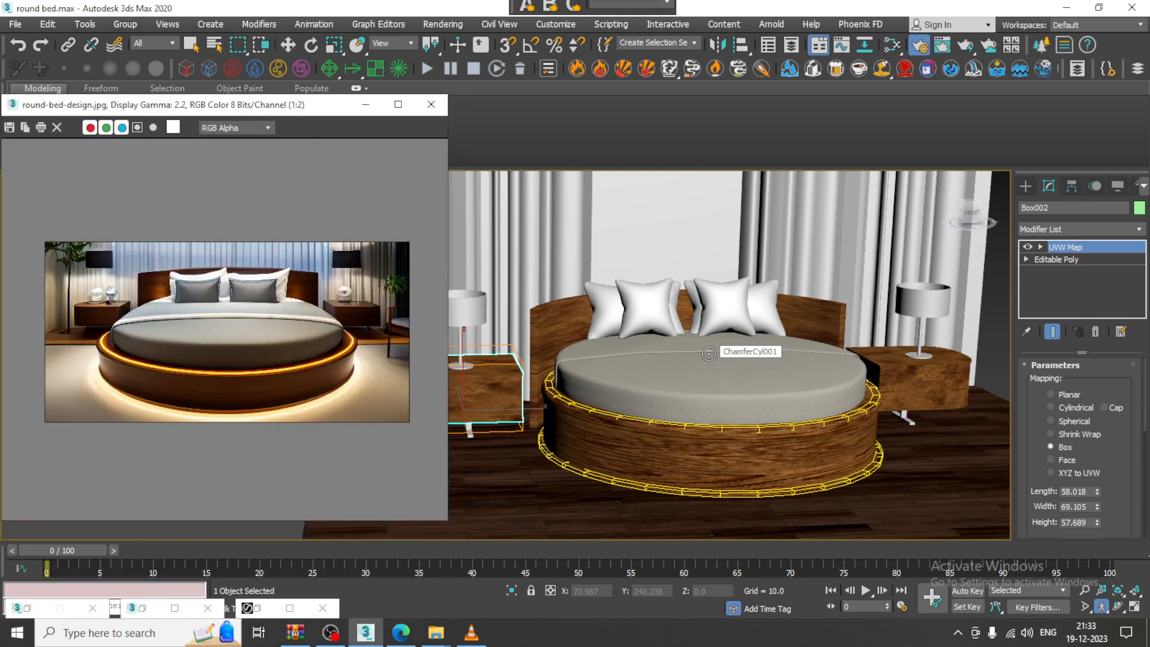
pyautogui.click(679, 361)
pyautogui.press('Up')
pyautogui.press('Up')
pyautogui.press('Up')
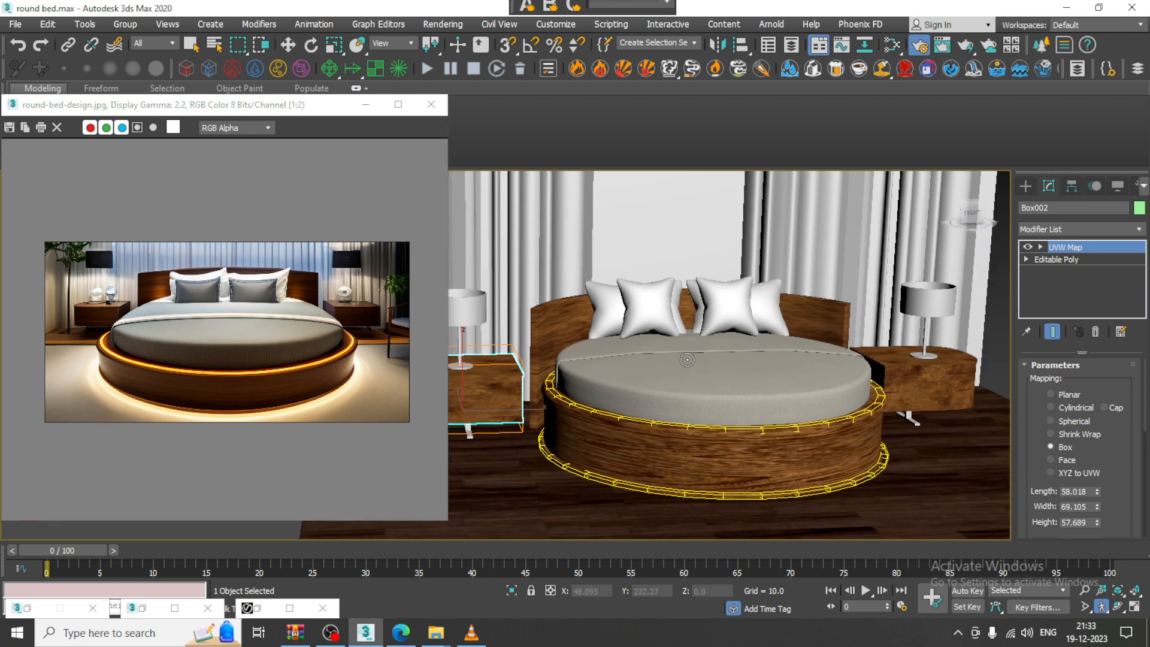
pyautogui.moveTo(695, 362); pyautogui.dragTo(719, 372)
pyautogui.moveTo(746, 366); pyautogui.dragTo(732, 364, button='middle')
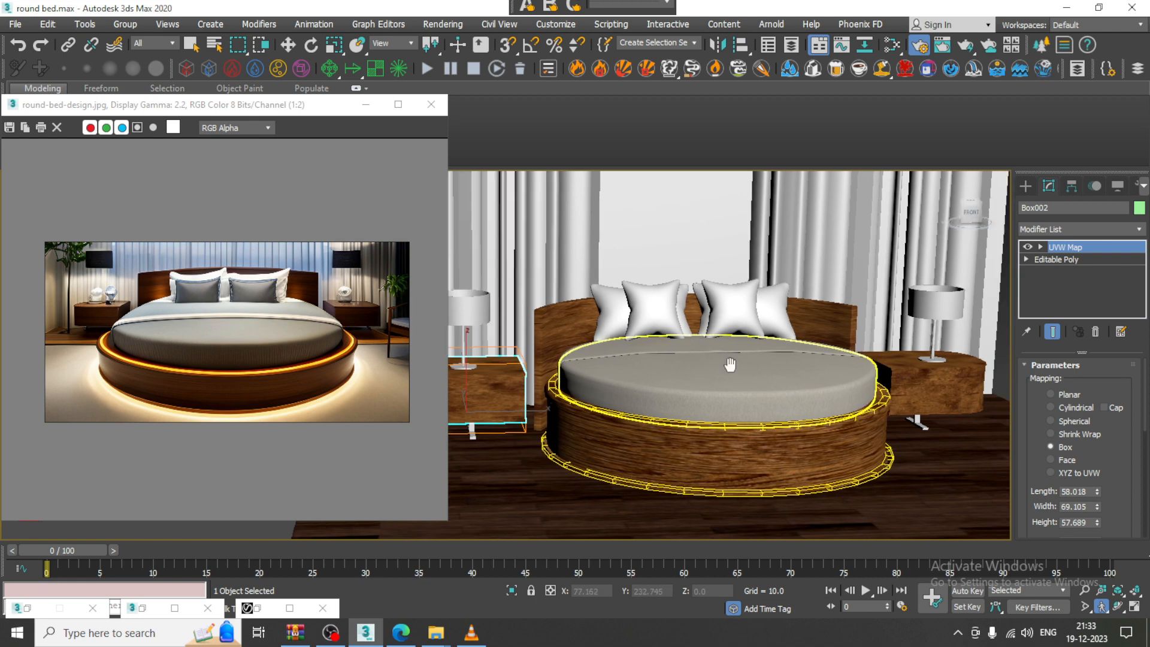
pyautogui.moveTo(236, 112); pyautogui.dragTo(233, 89)
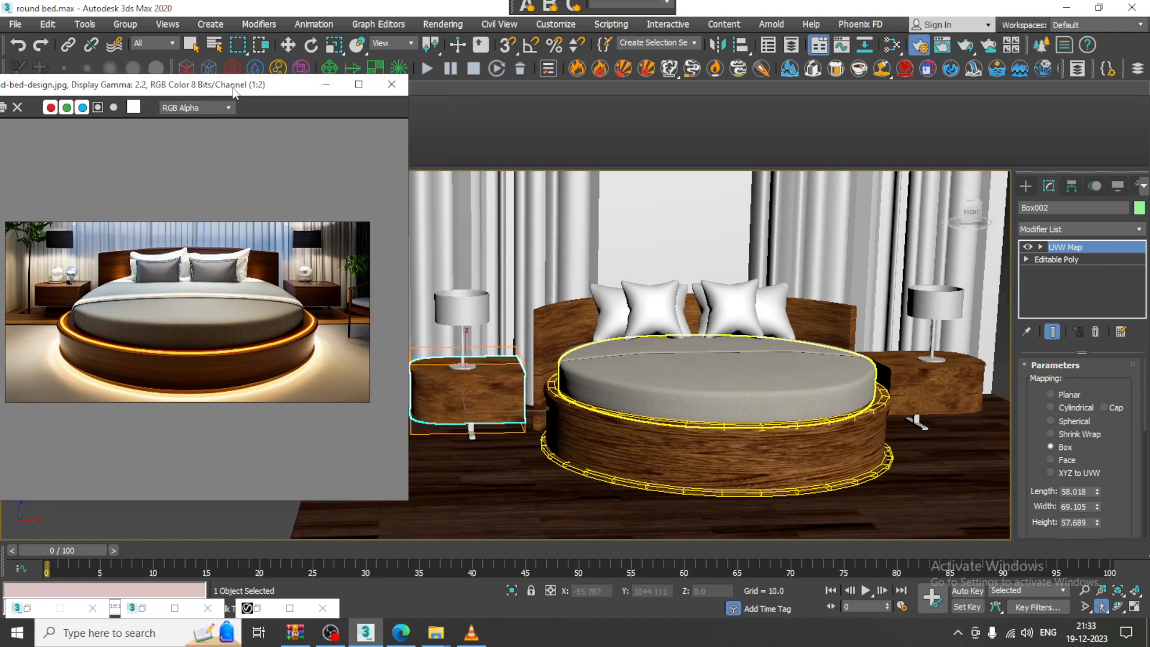